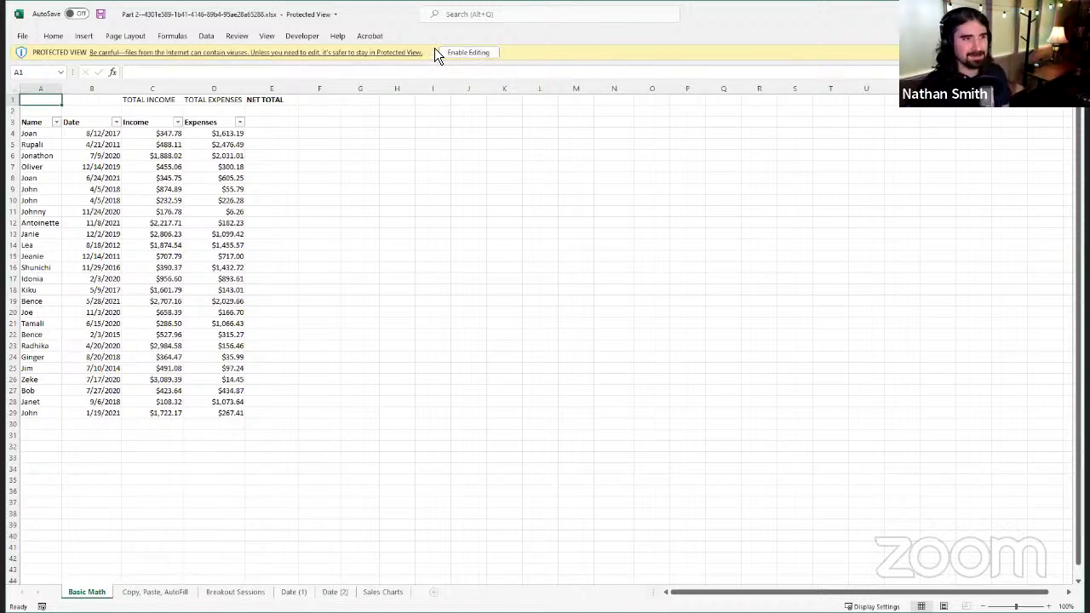
# Step: Enable editing of the workbook opened in Protected View
pyautogui.click(458, 53)
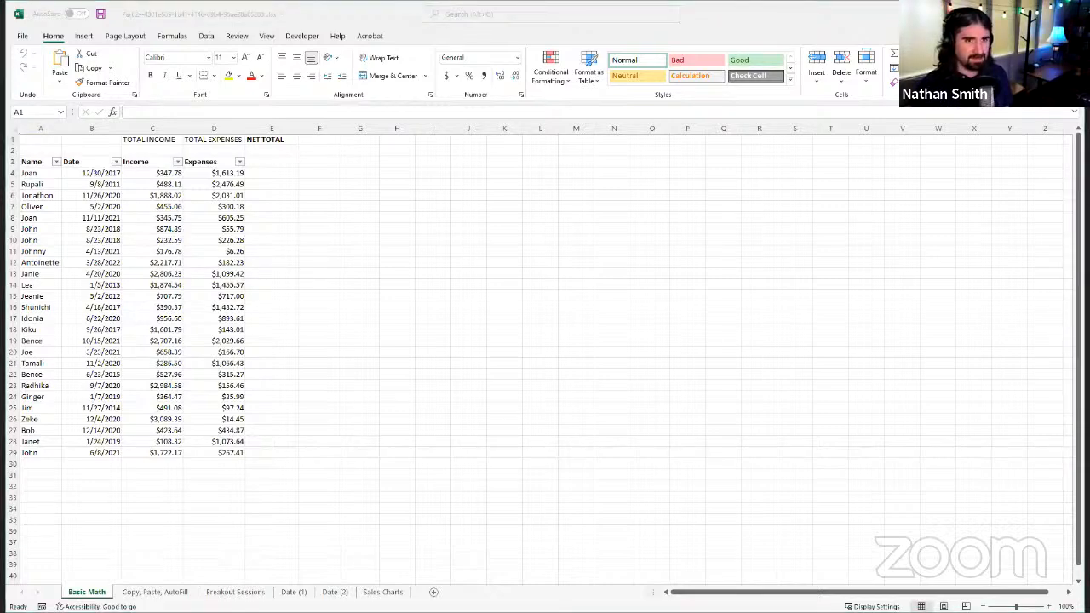
pyautogui.hotkey('alt', 'Tab')
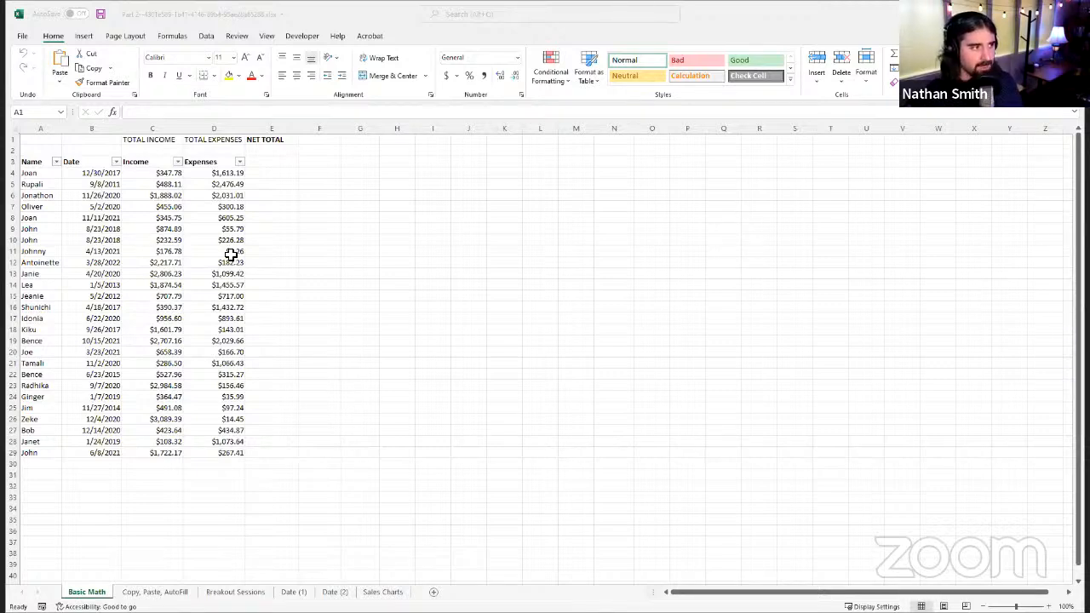
pyautogui.click(535, 279)
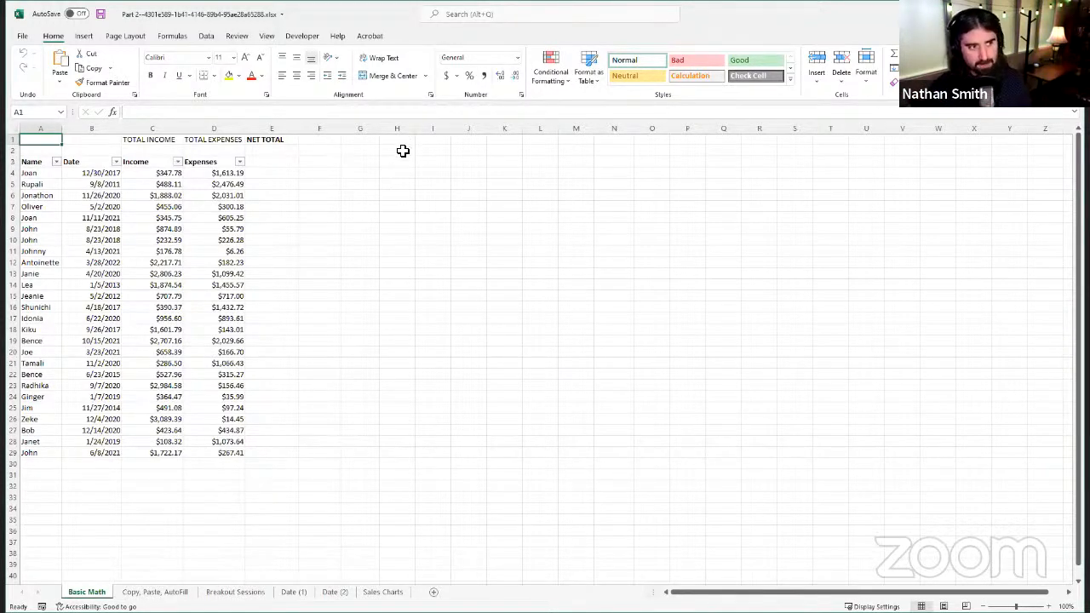
# Step: Select the block H4:N22 and enter its range reference H4:N22 as text in cell H3
pyautogui.moveTo(401, 173); pyautogui.dragTo(609, 377)
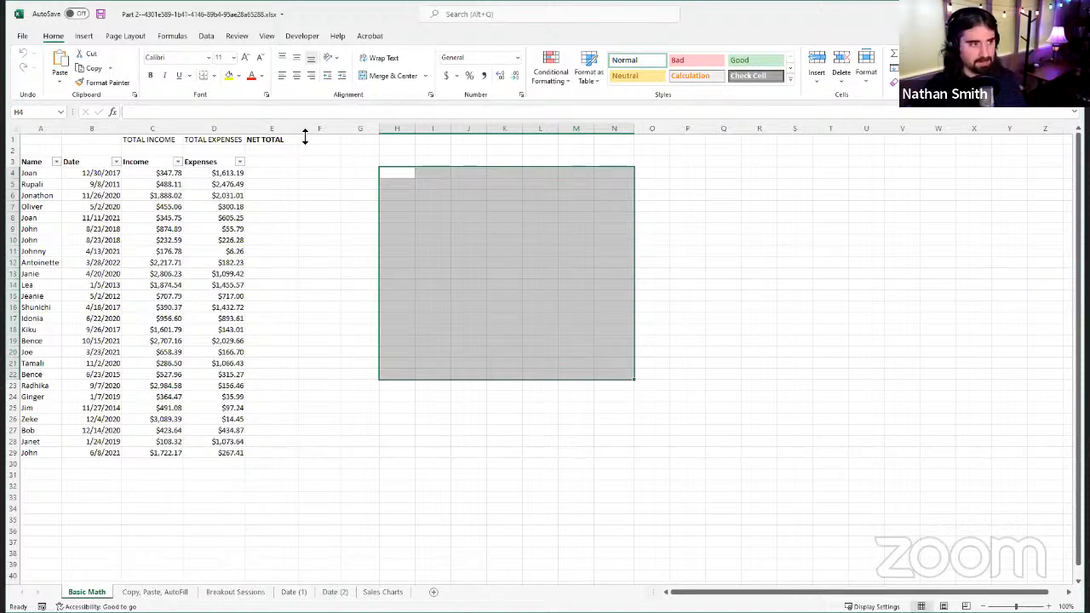
pyautogui.click(407, 162)
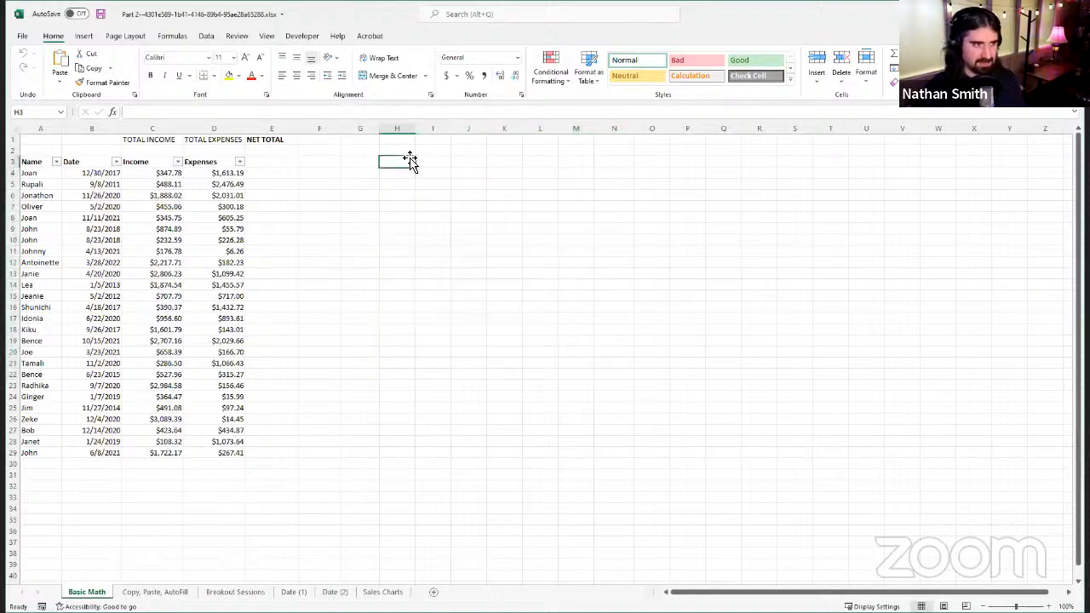
pyautogui.click(360, 113)
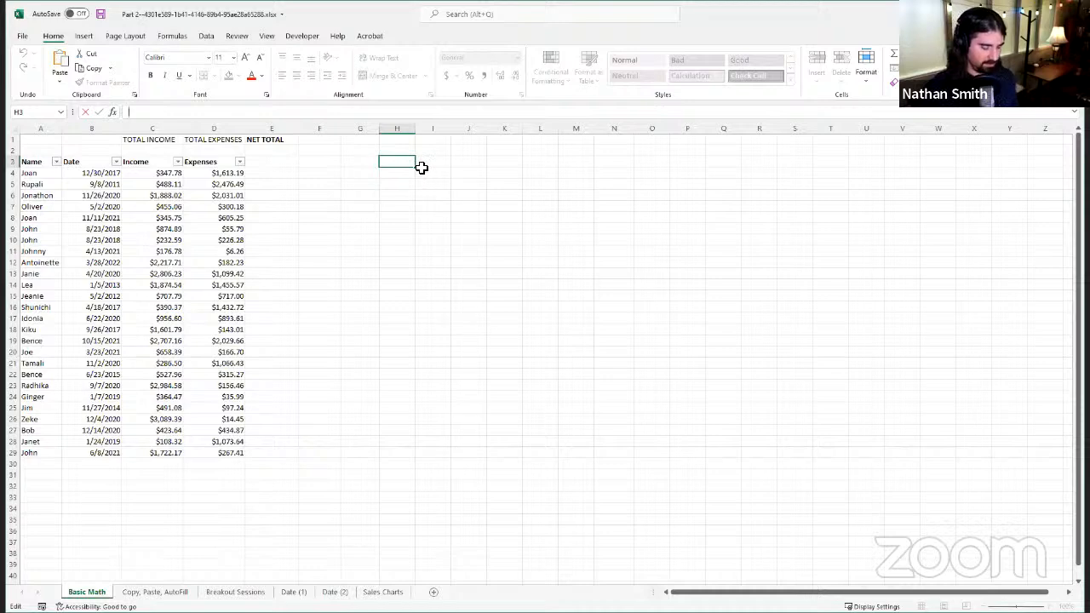
pyautogui.write('H')
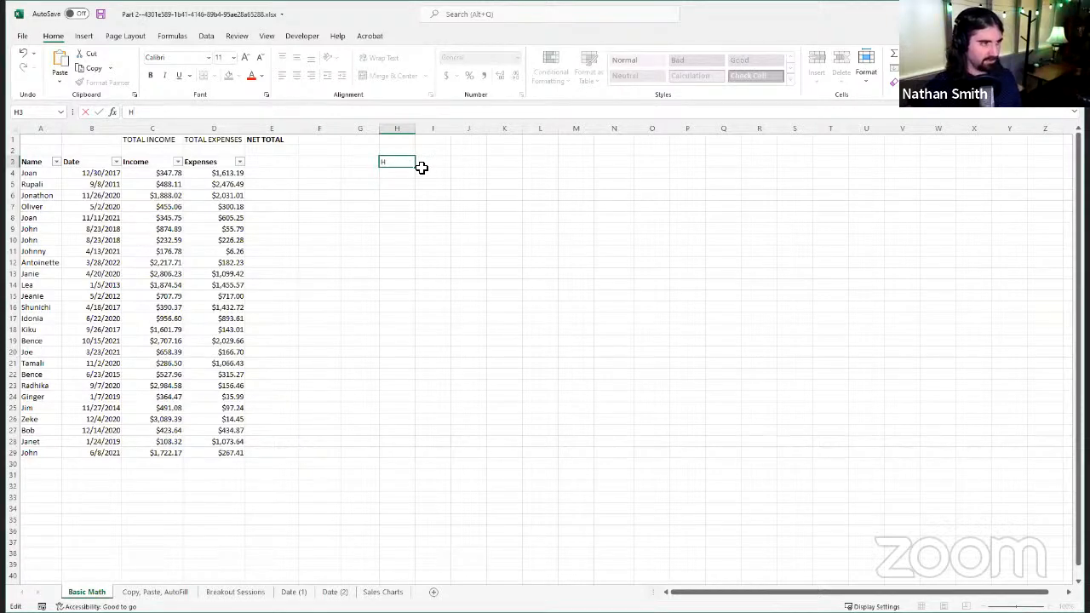
pyautogui.write('4:N')
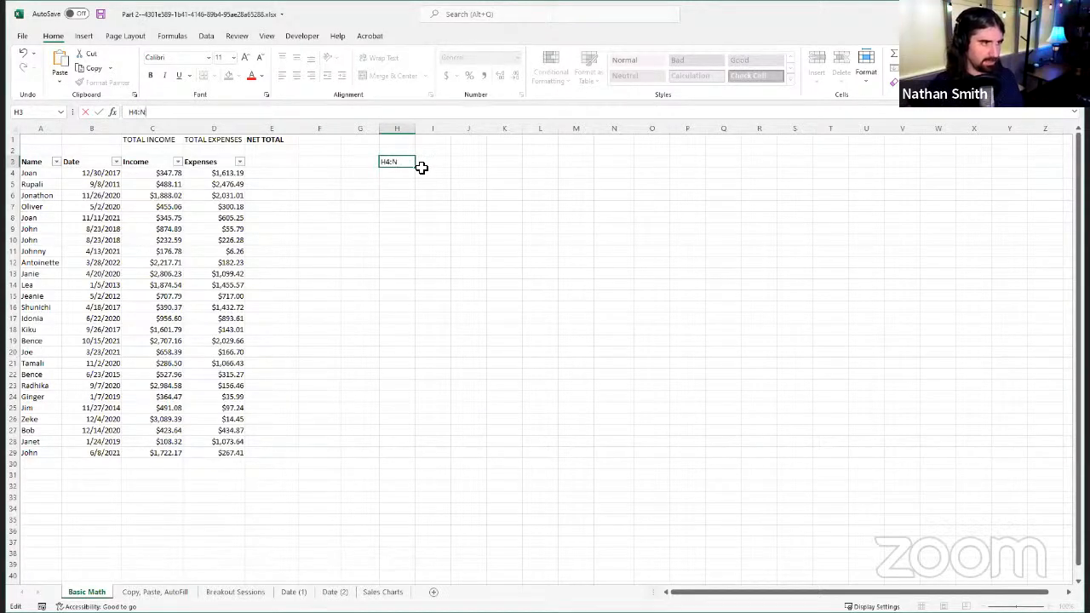
pyautogui.write('22')
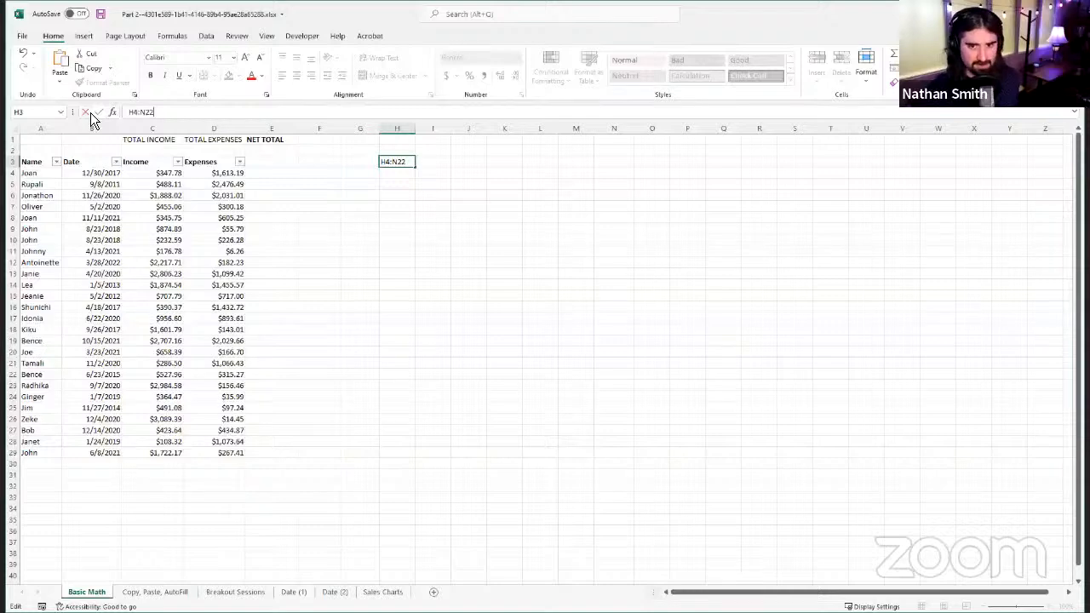
pyautogui.click(388, 184)
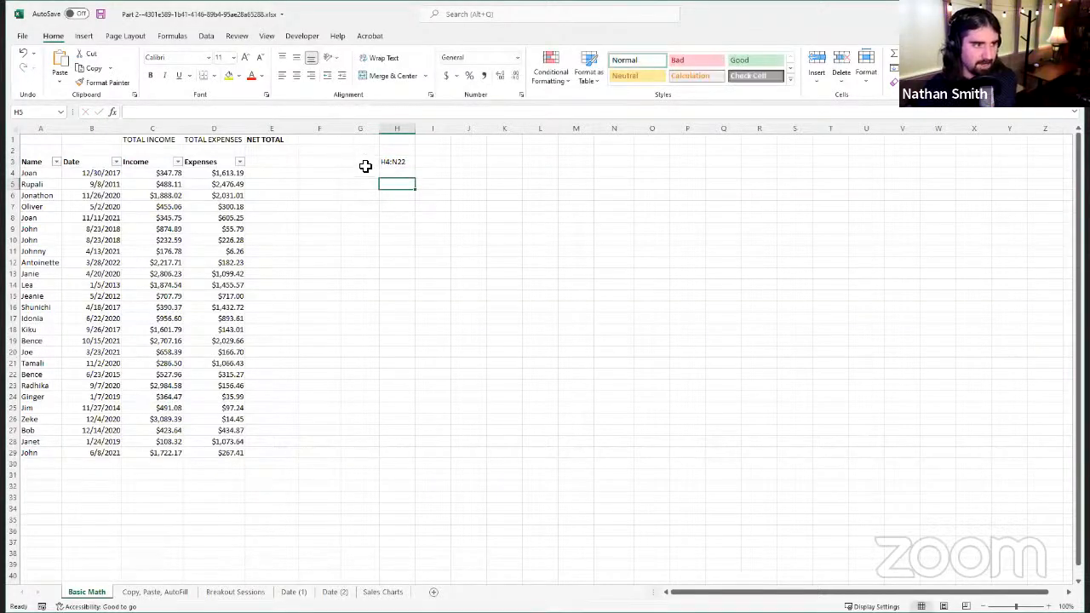
# Step: Clear the range reference from cell H3
pyautogui.click(367, 162)
pyautogui.click(384, 162)
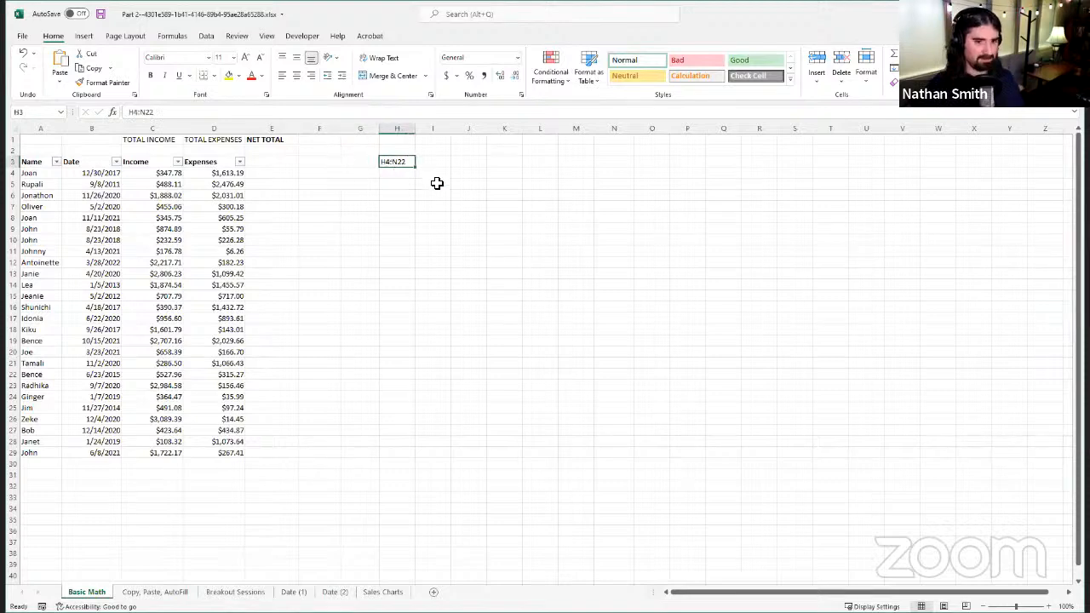
pyautogui.press('Delete')
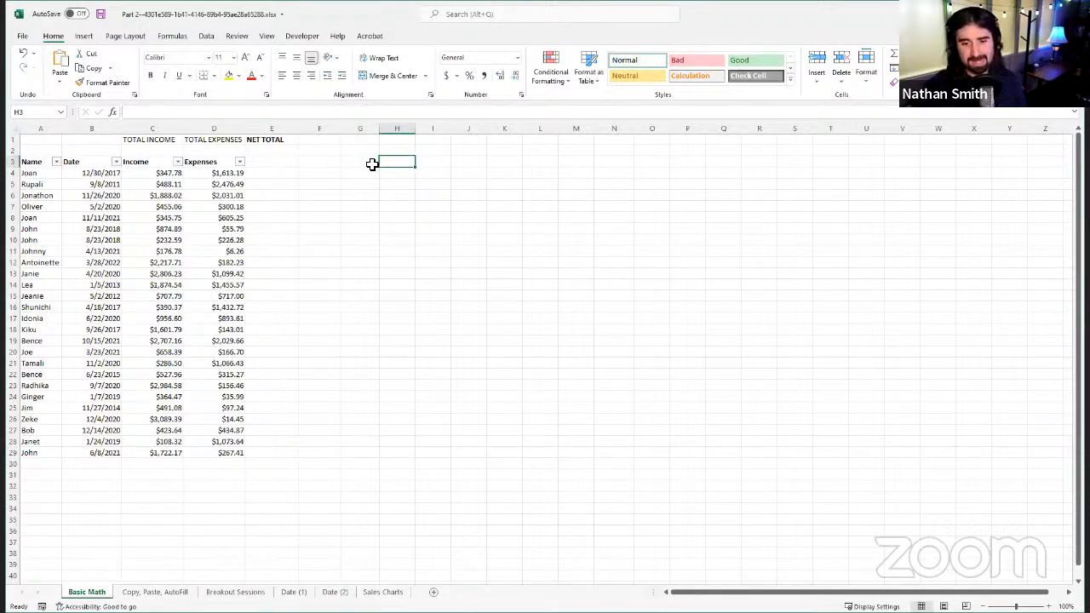
# Step: Select the single-column range G3:G37 and the single-row range F10:R10 as sample ranges
pyautogui.moveTo(371, 164); pyautogui.dragTo(355, 539)
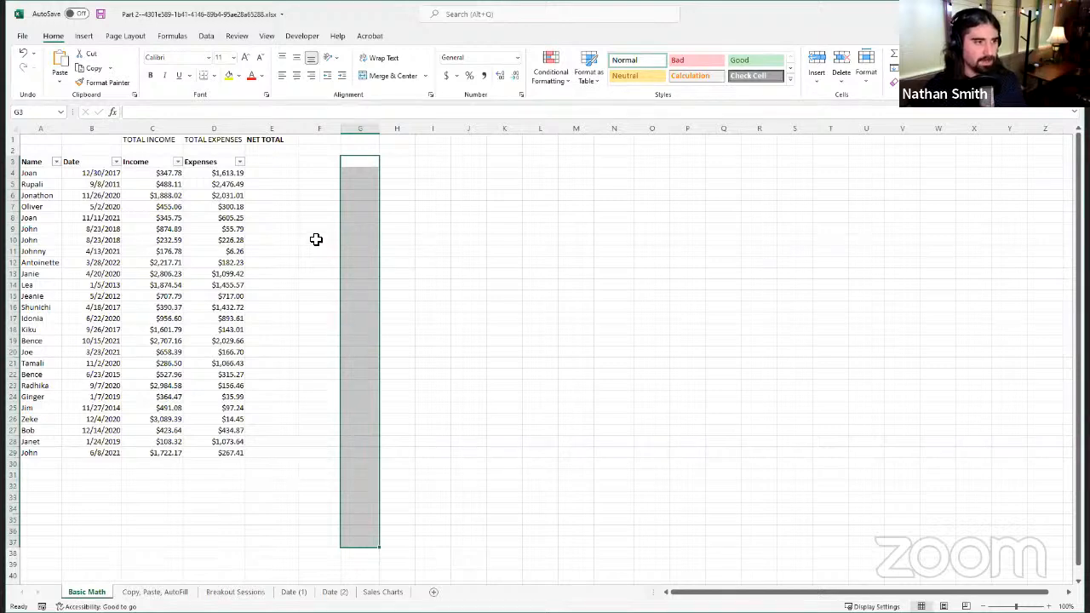
pyautogui.moveTo(317, 239); pyautogui.dragTo(746, 247)
pyautogui.moveTo(754, 244); pyautogui.dragTo(751, 244)
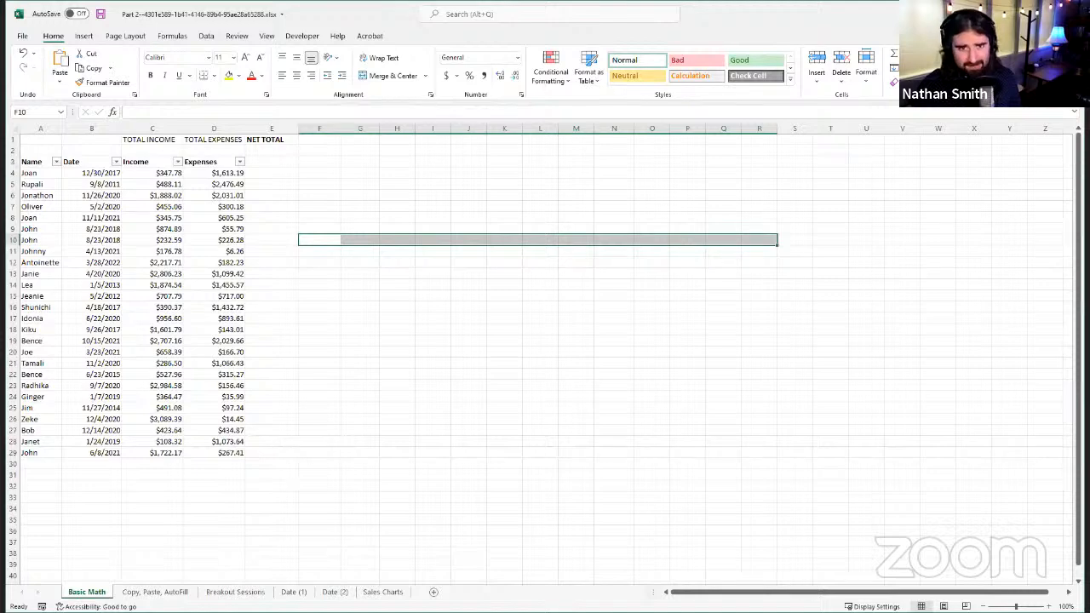
pyautogui.click(365, 219)
pyautogui.click(316, 161)
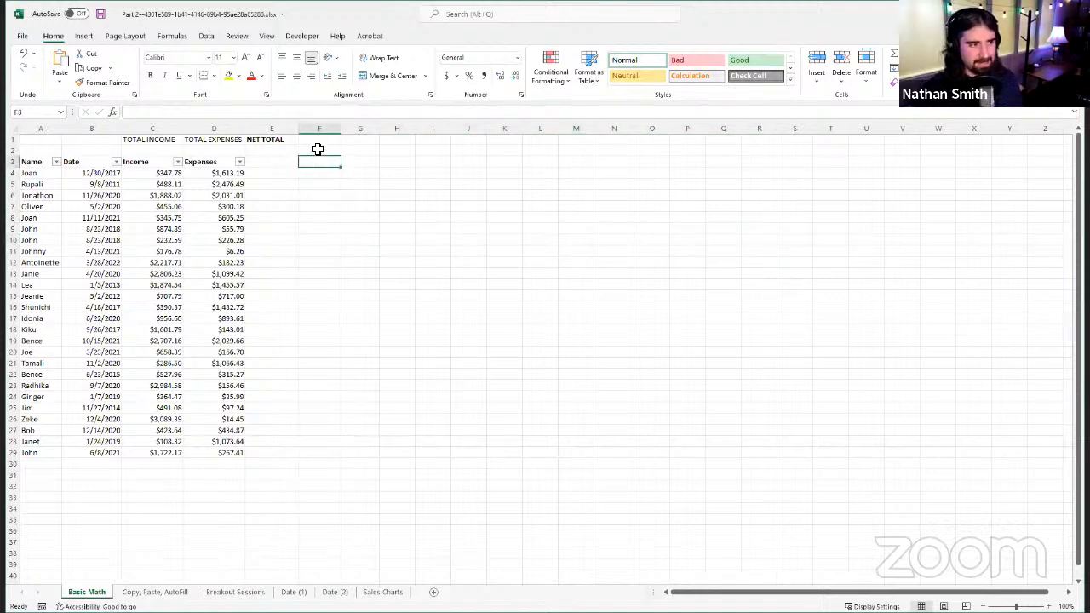
pyautogui.click(317, 150)
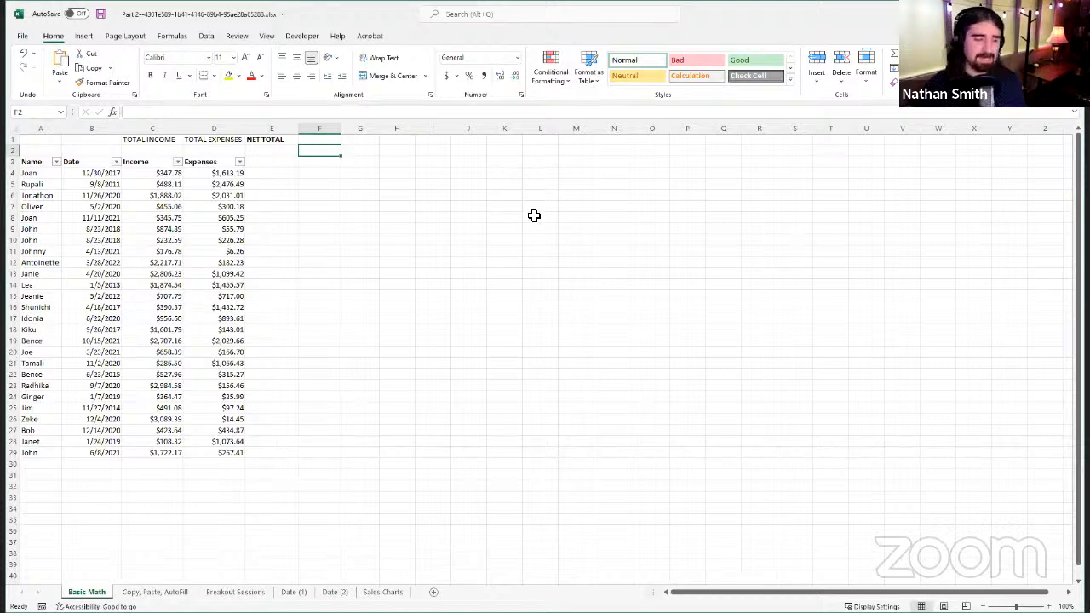
# Step: Select the block G4:K20, and the column range G3:G29 with cells G17 and G18 left out
pyautogui.moveTo(355, 178); pyautogui.dragTo(521, 356)
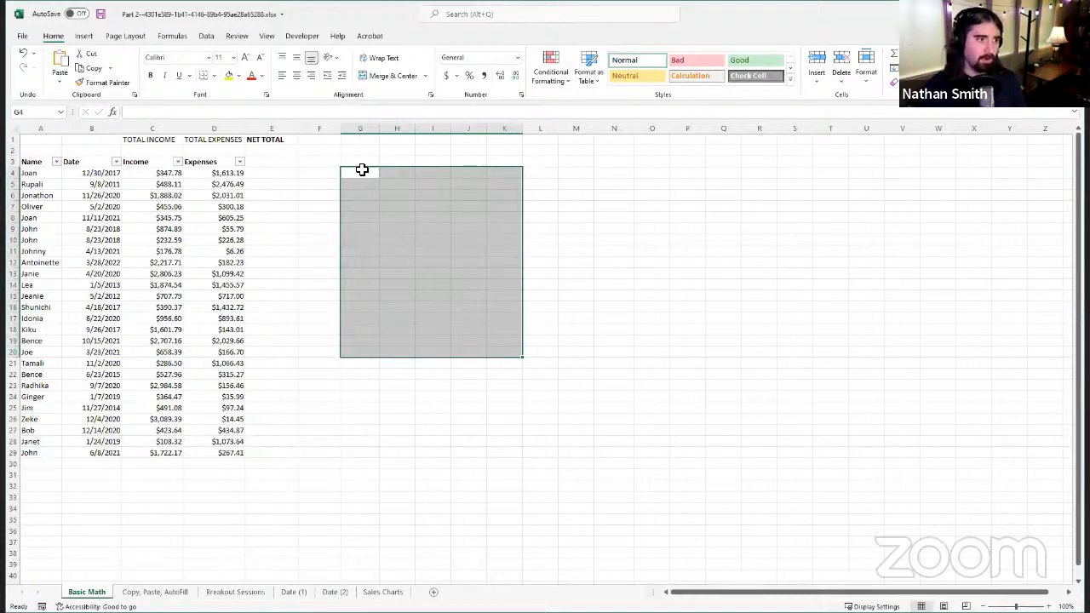
pyautogui.moveTo(359, 162); pyautogui.dragTo(375, 414)
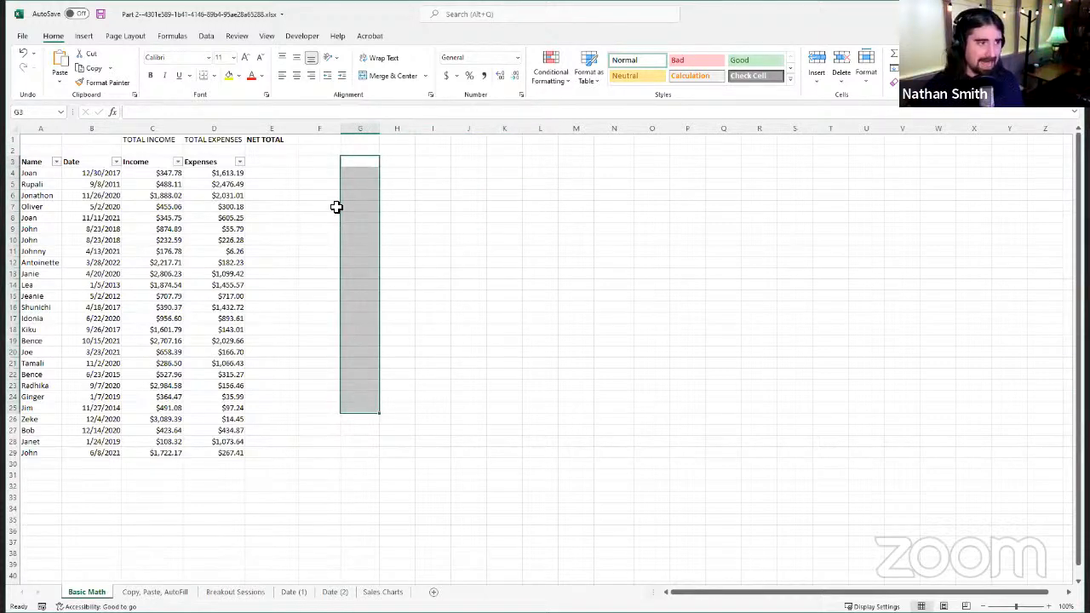
pyautogui.moveTo(354, 158); pyautogui.dragTo(364, 456)
pyautogui.click(390, 183)
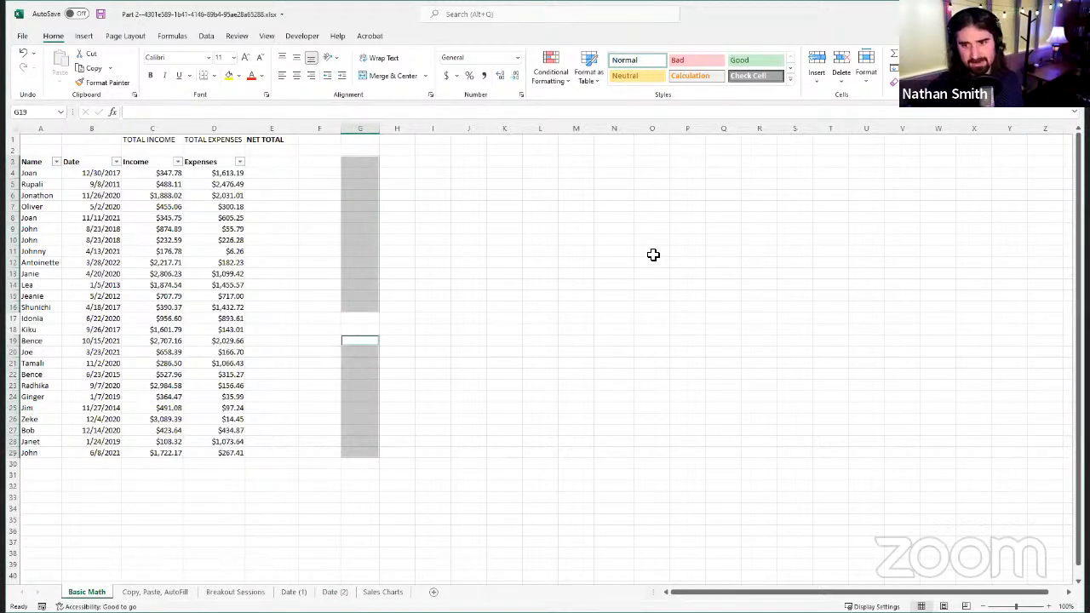
pyautogui.click(420, 275)
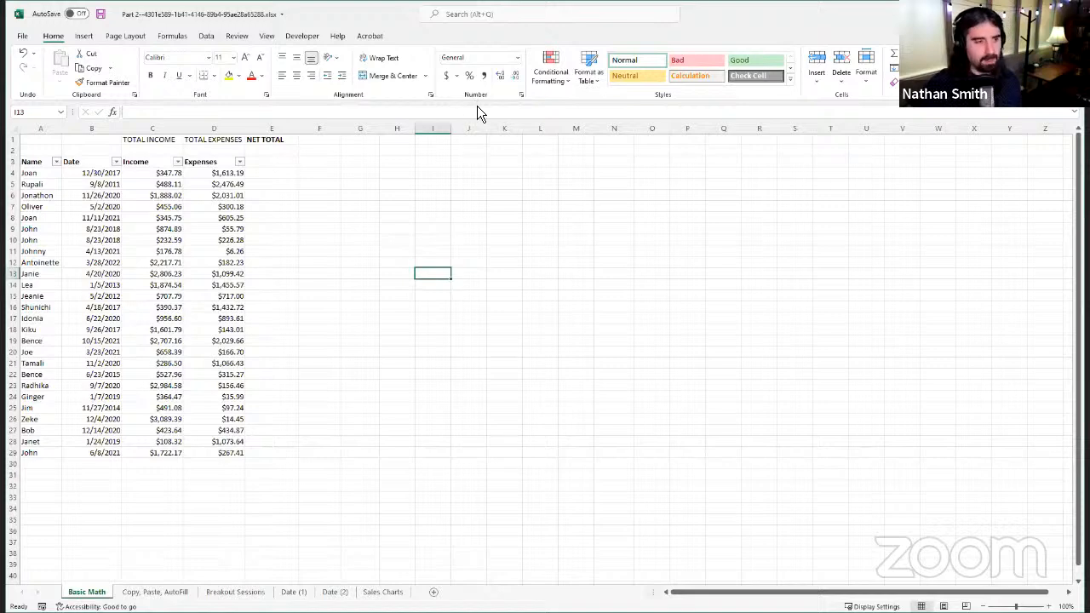
pyautogui.click(338, 194)
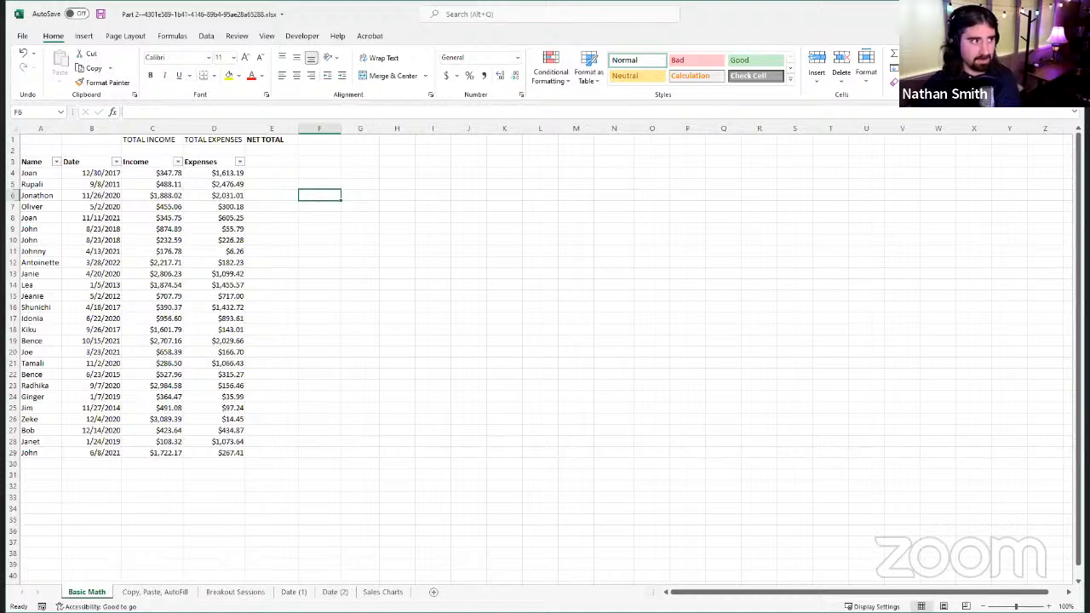
pyautogui.click(181, 41)
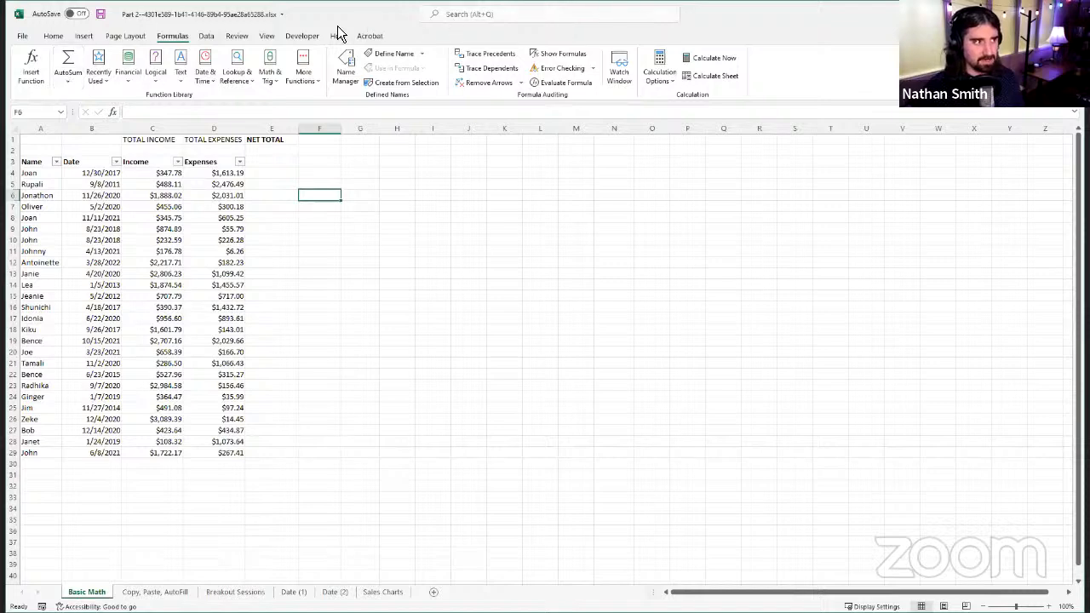
pyautogui.click(53, 35)
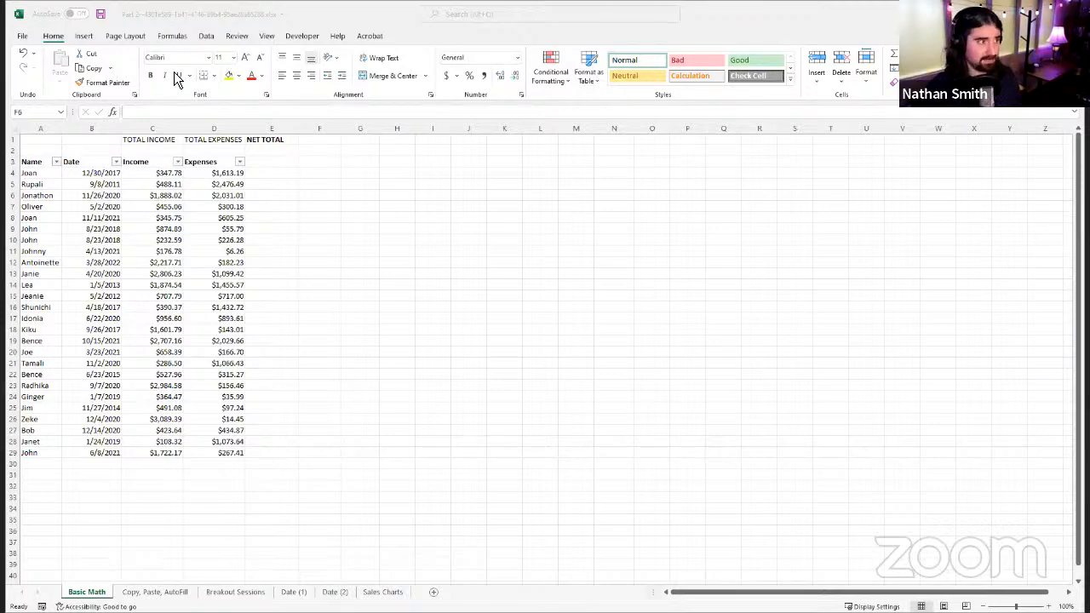
pyautogui.click(175, 40)
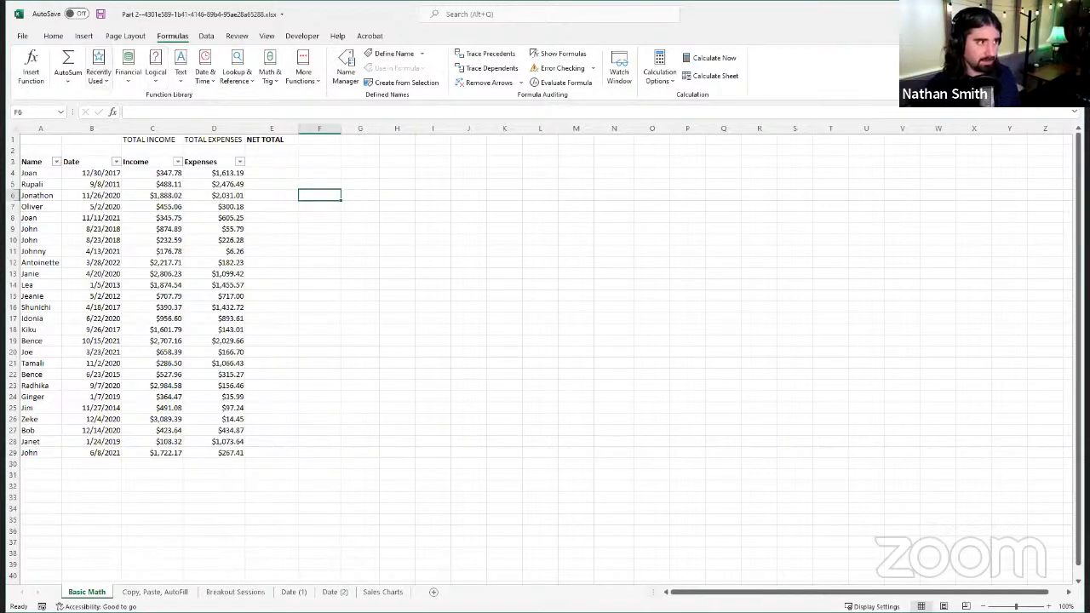
pyautogui.click(47, 36)
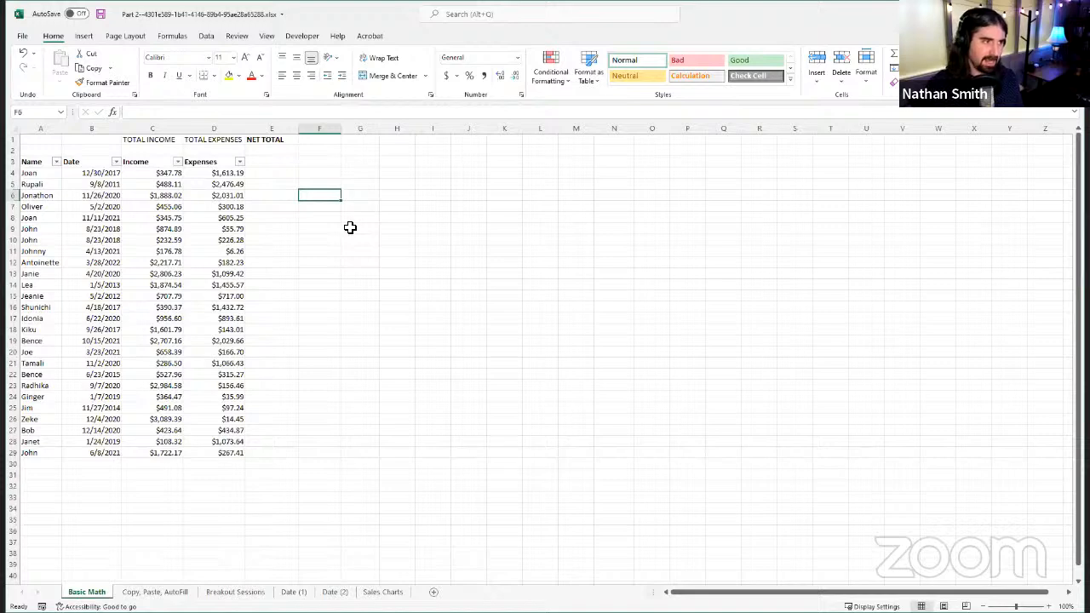
# Step: Enter a pair of parentheses in cell F6 as an example and remove them again
pyautogui.write('()')
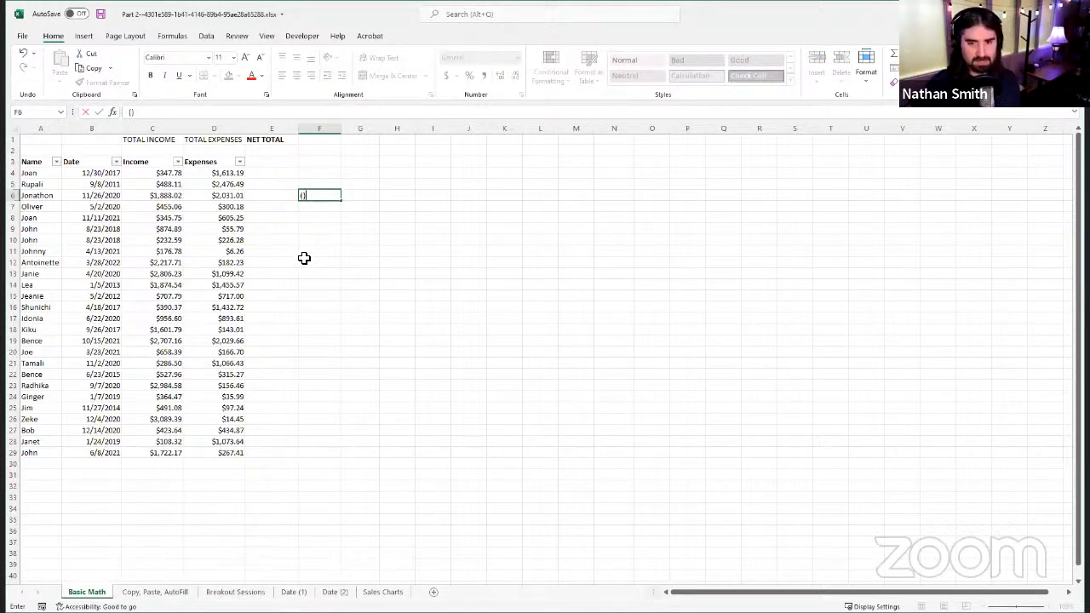
pyautogui.press('BackSpace')
pyautogui.press('BackSpace')
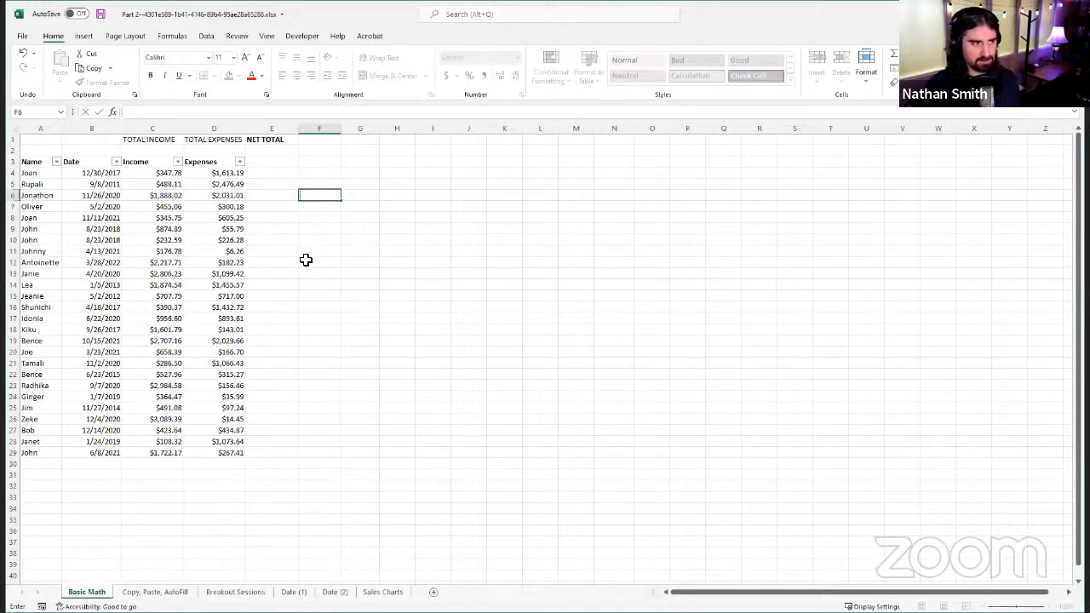
pyautogui.click(99, 116)
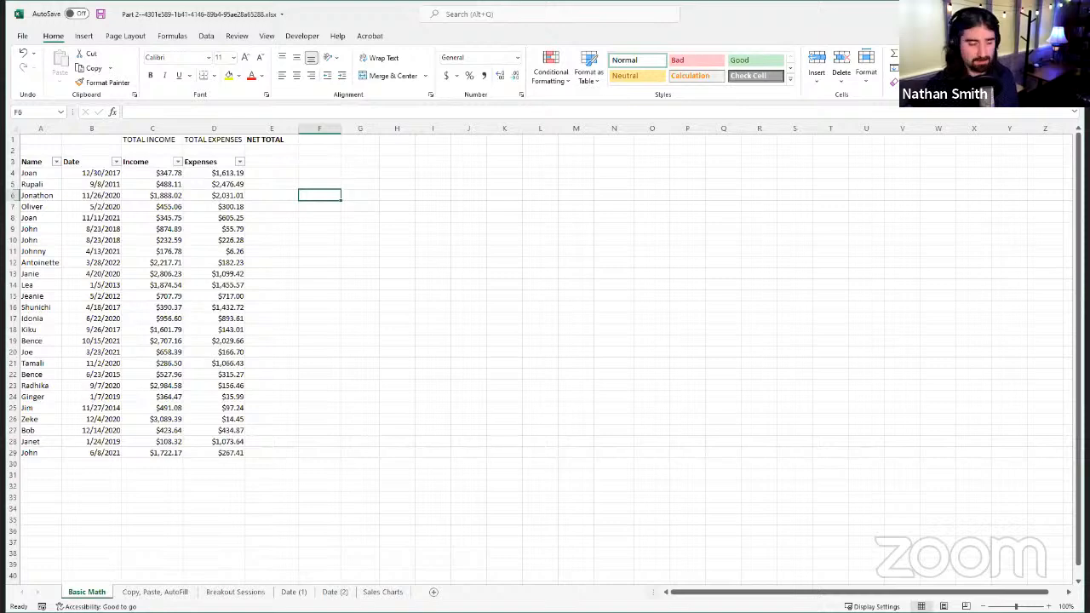
# Step: Look through the Copy, Paste, AutoFill, Breakout Sessions and Sales Charts sheets
pyautogui.click(157, 593)
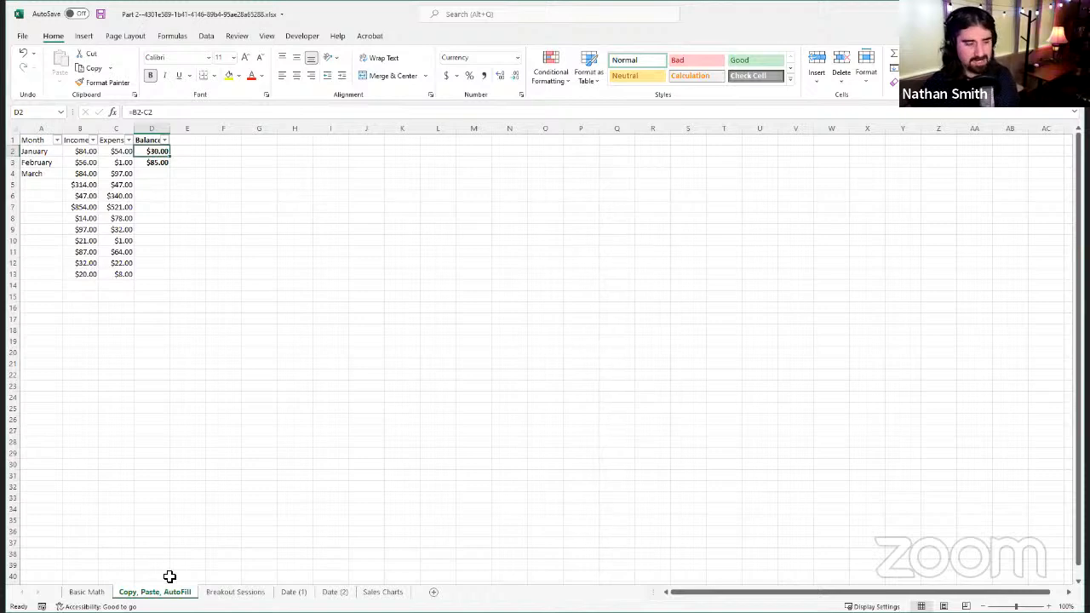
pyautogui.click(236, 594)
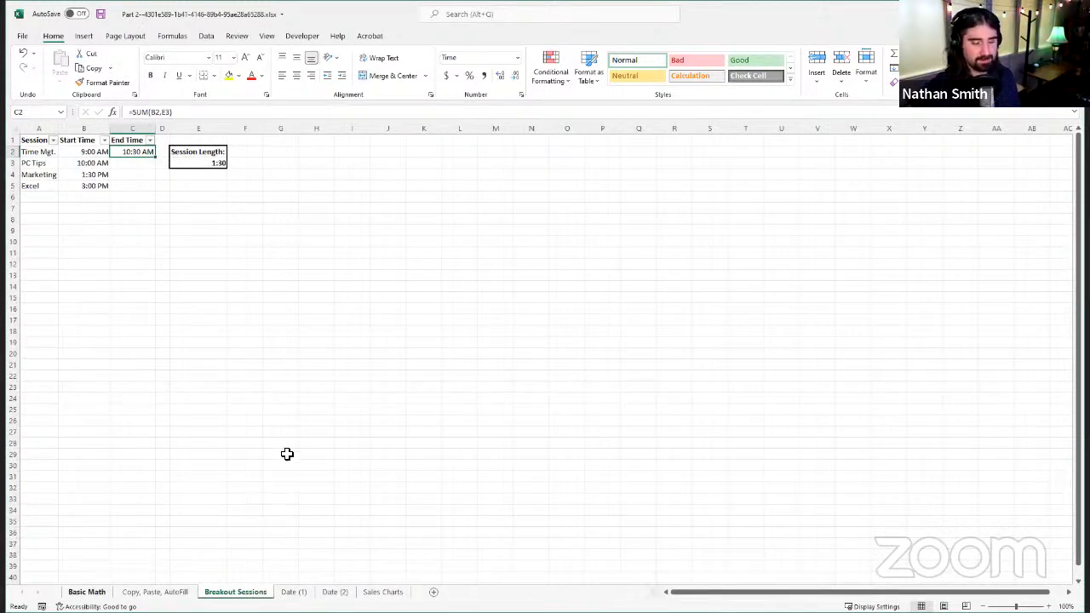
pyautogui.click(87, 592)
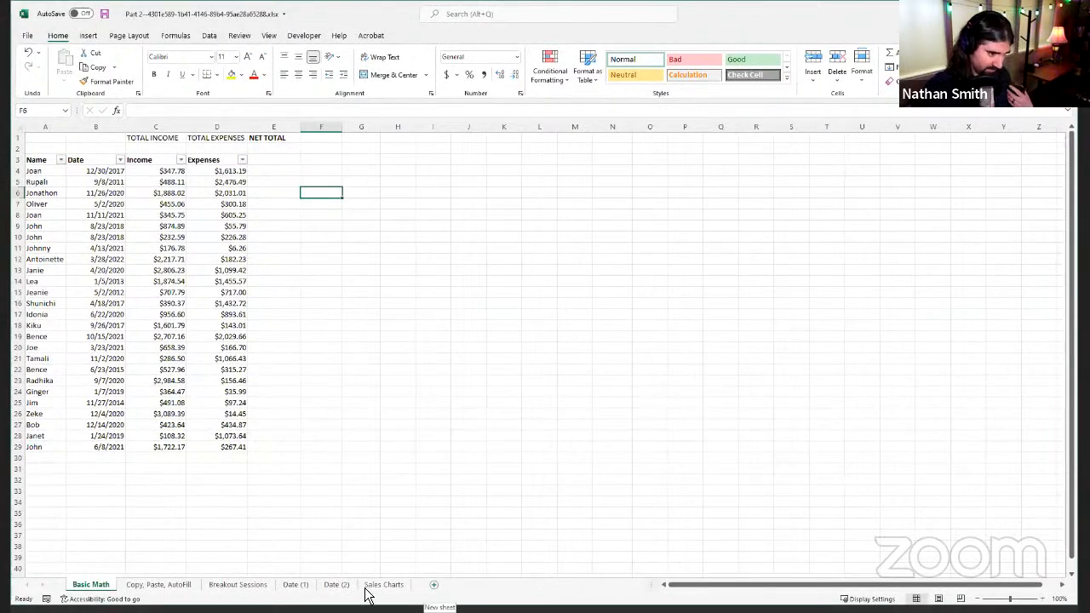
pyautogui.rightClick(373, 588)
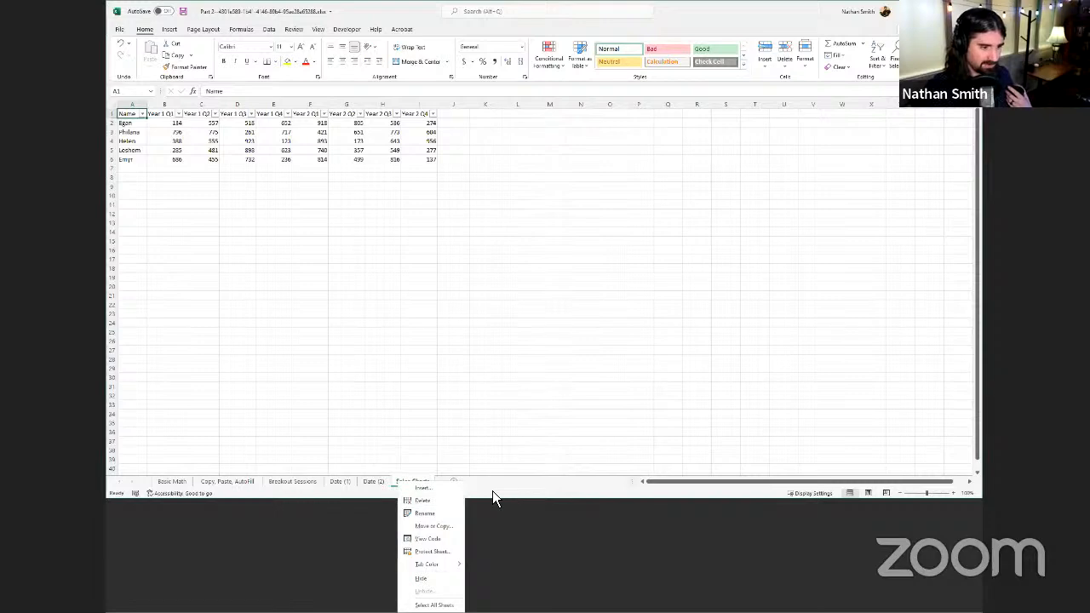
pyautogui.click(253, 489)
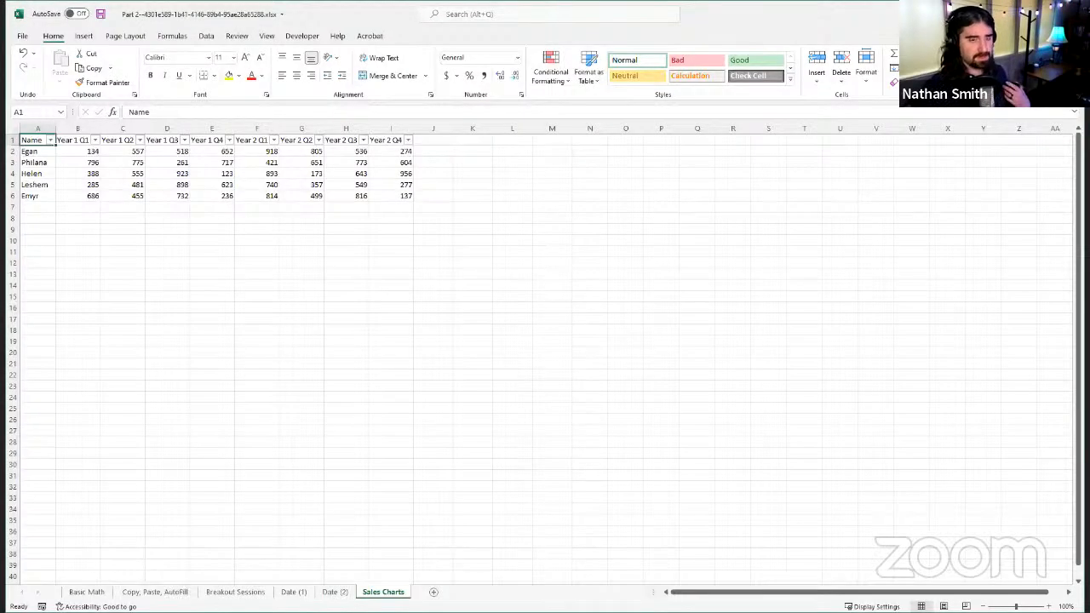
# Step: On the Basic Math sheet, enter the formula =SUM(C4:C100) in cell C2 to total the income
pyautogui.click(87, 592)
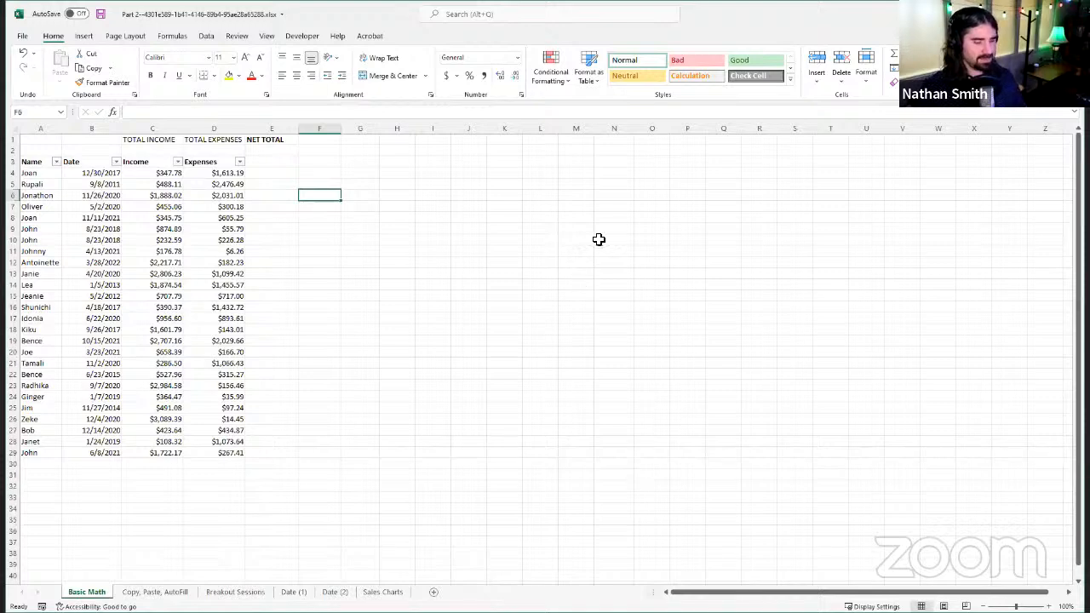
pyautogui.click(160, 150)
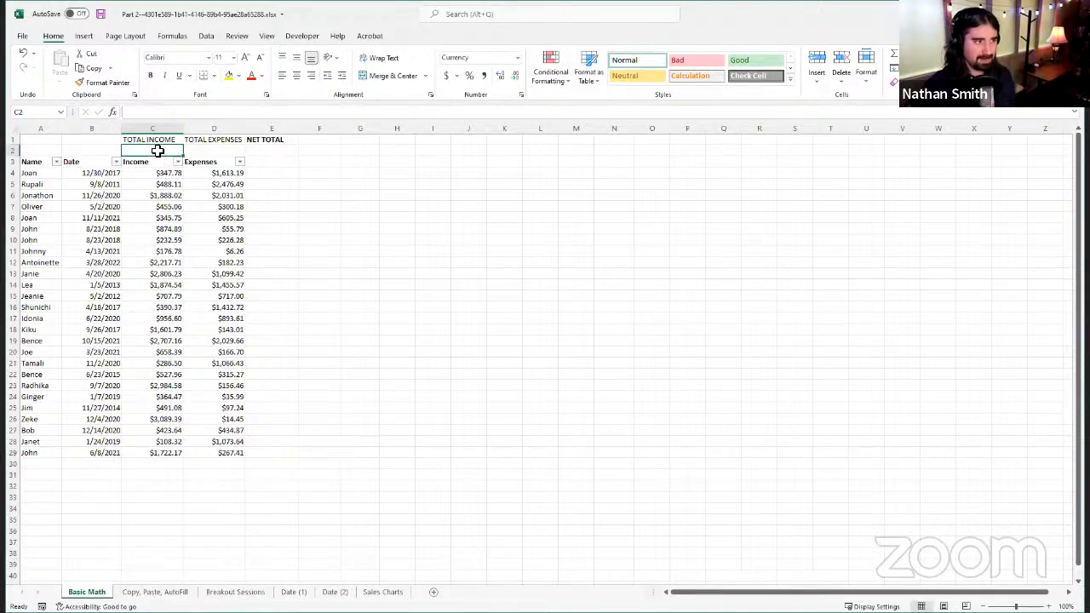
pyautogui.click(165, 114)
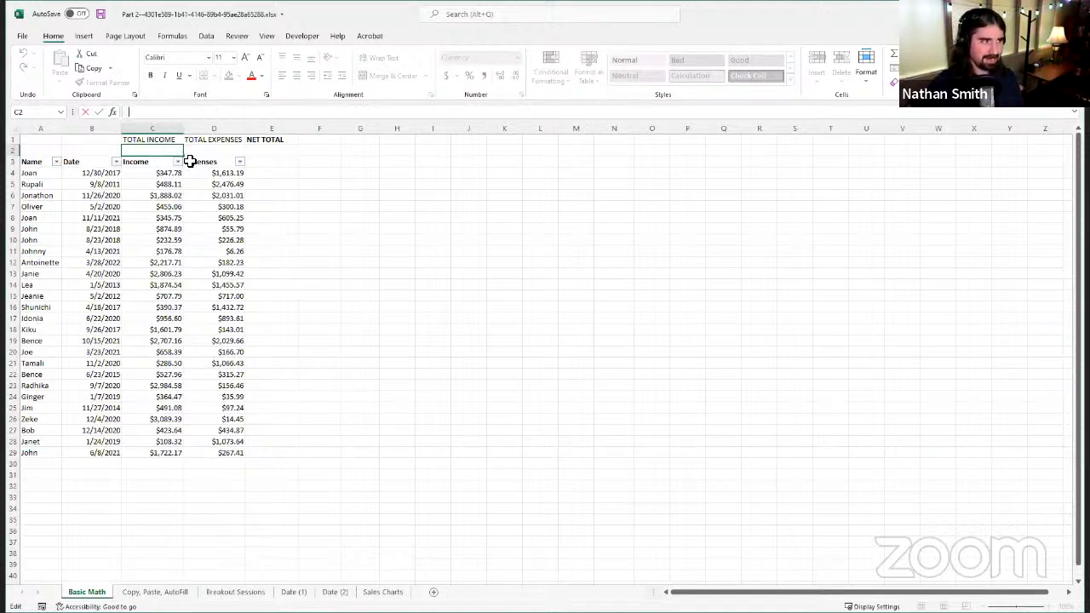
pyautogui.write('=')
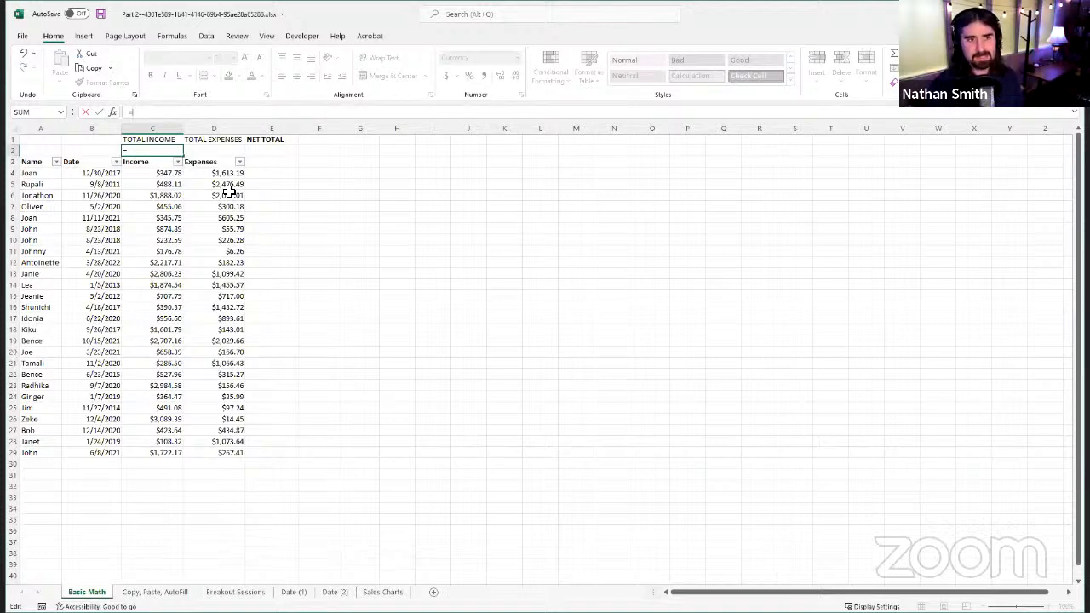
pyautogui.write('SUM')
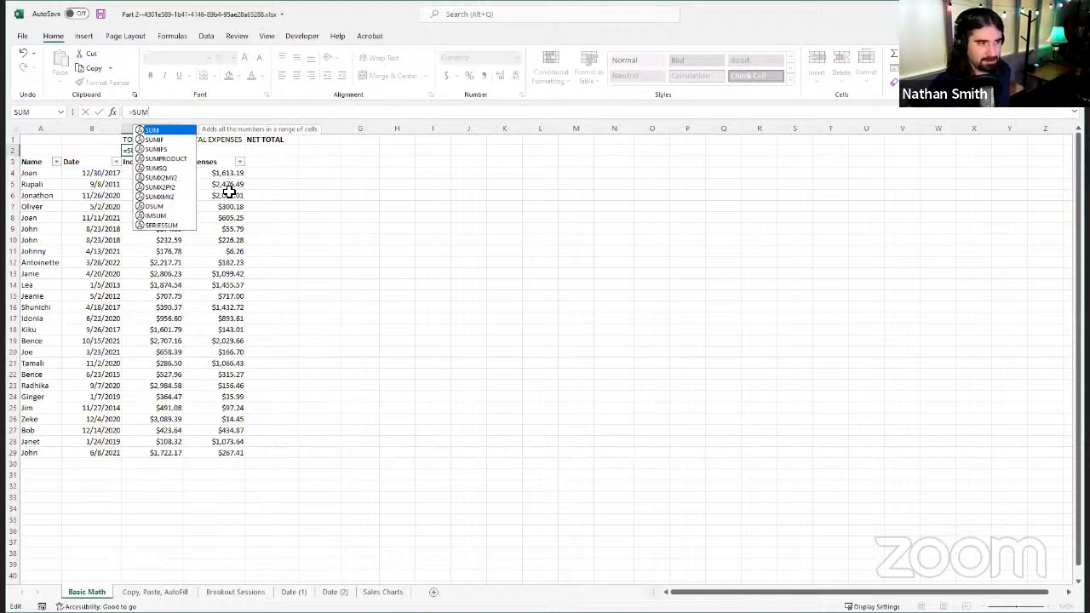
pyautogui.write('(')
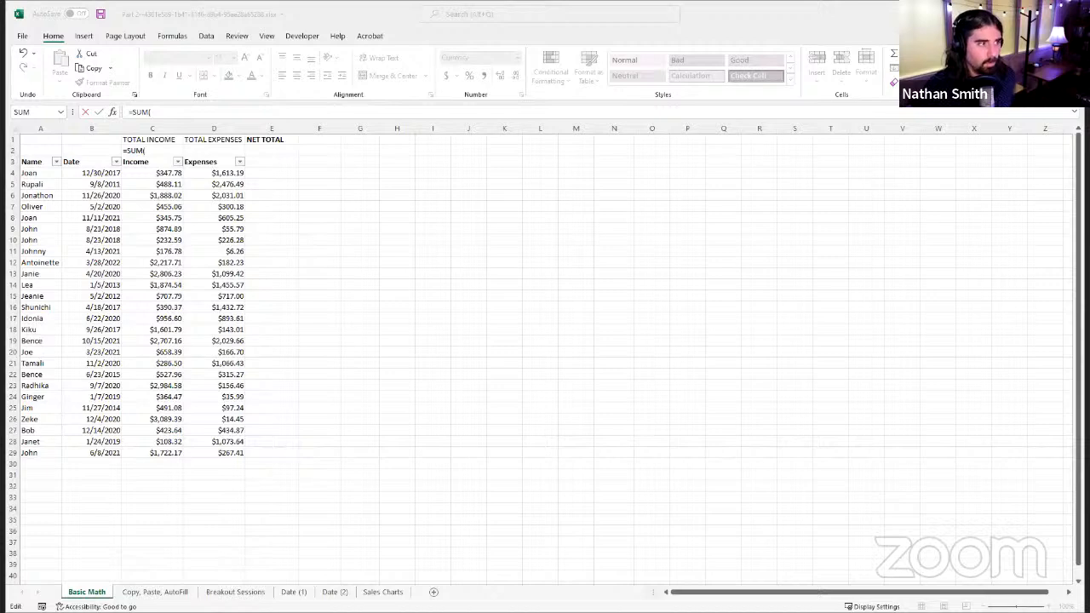
pyautogui.click(176, 111)
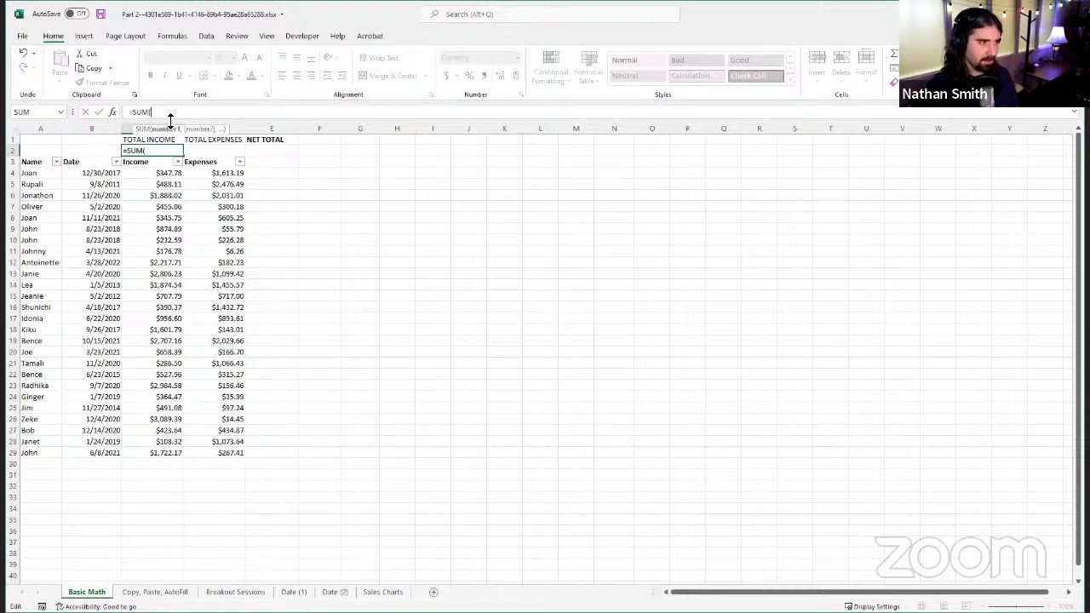
pyautogui.press('Down')
pyautogui.press('Down')
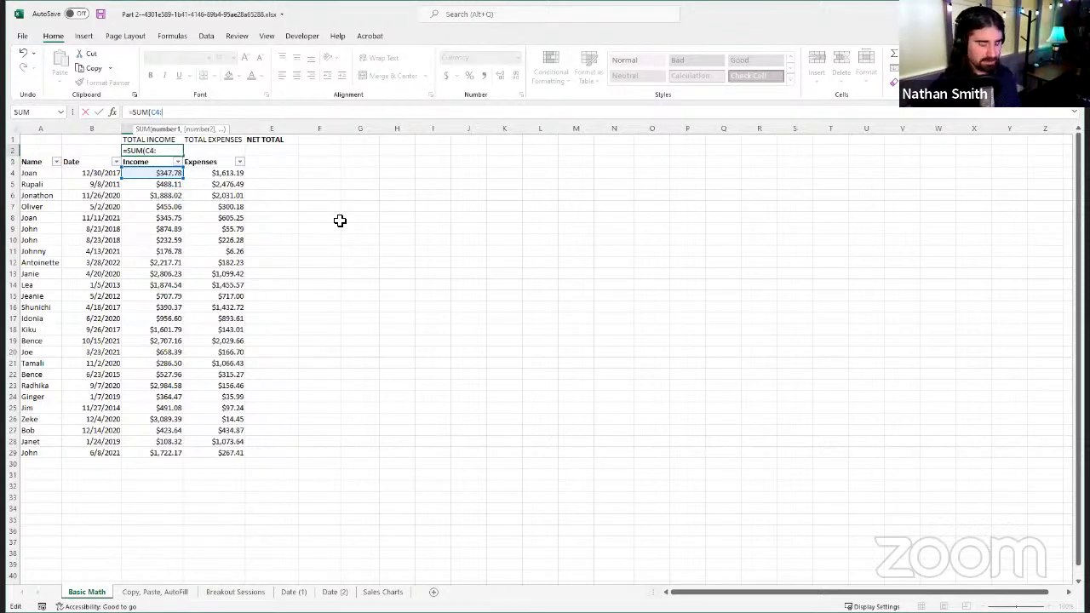
pyautogui.write('C')
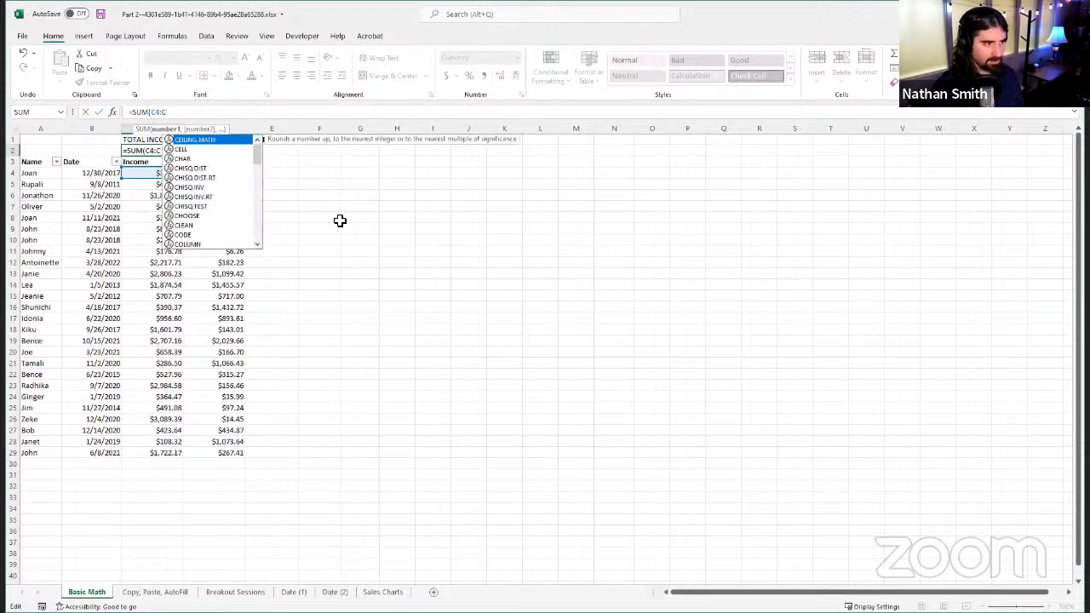
pyautogui.write('100')
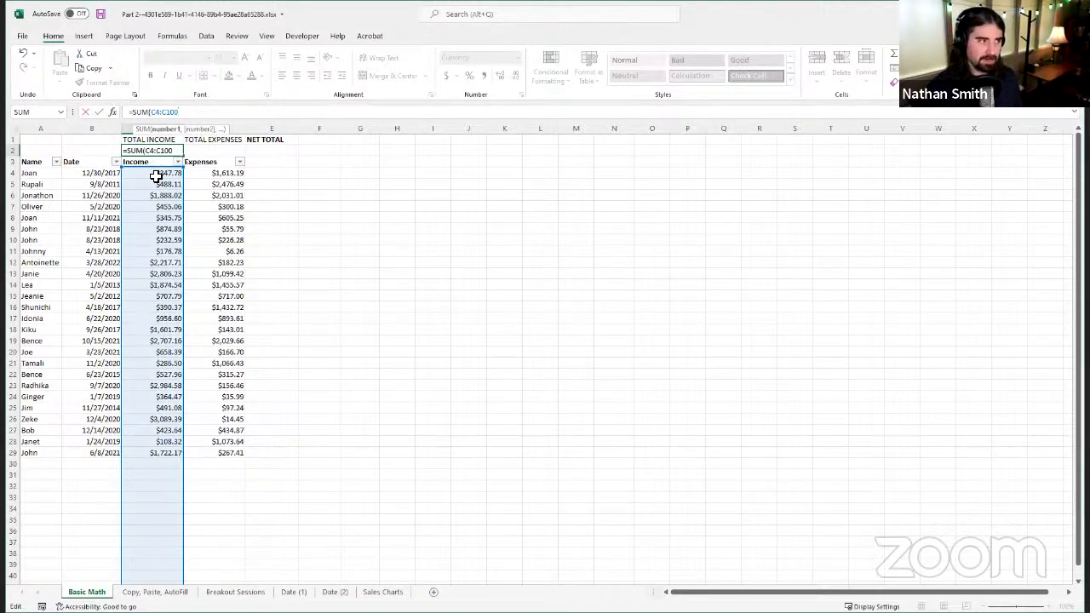
pyautogui.scroll(-20, 156, 175)
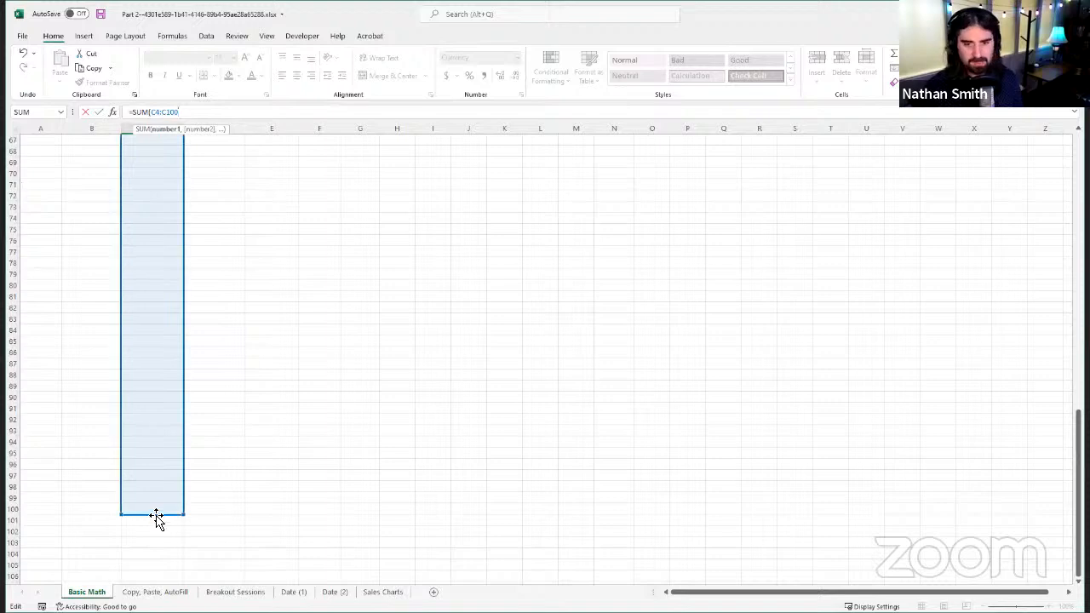
pyautogui.scroll(4, 139, 489)
pyautogui.scroll(18, 139, 490)
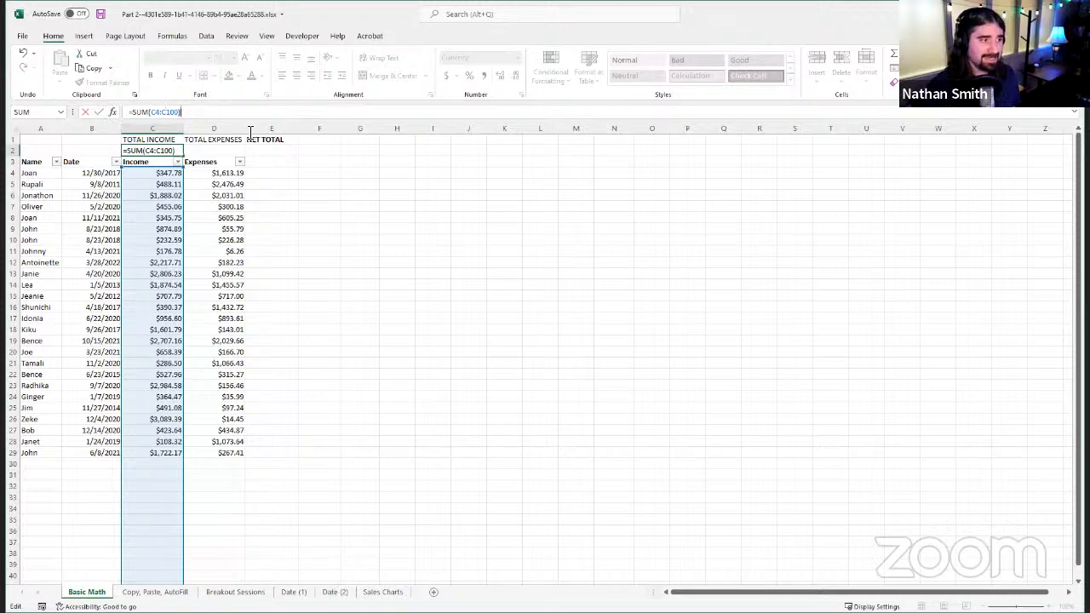
pyautogui.click(100, 112)
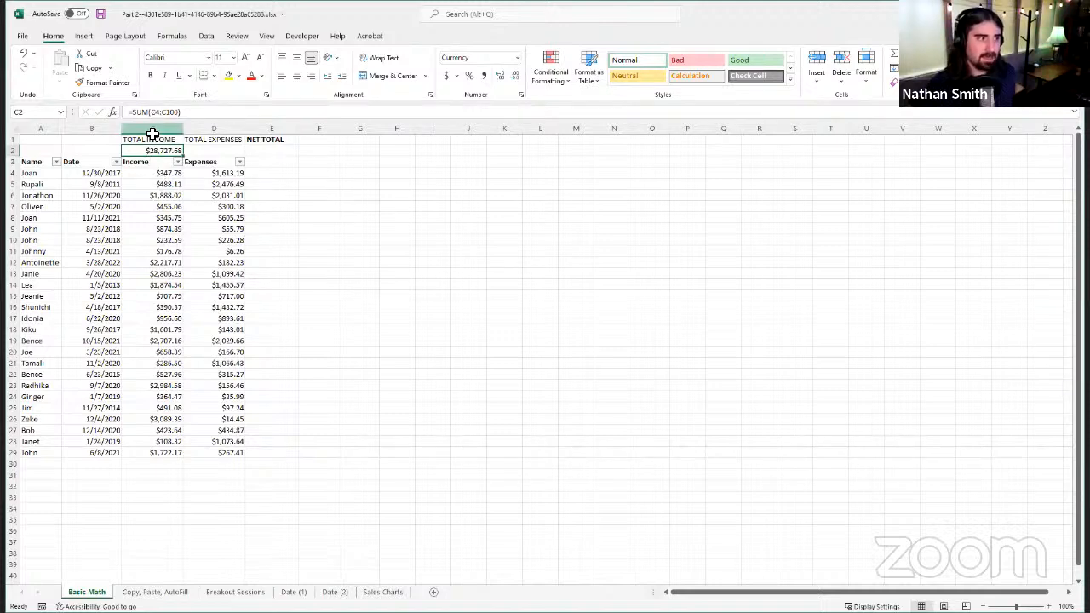
pyautogui.scroll(-17, 159, 173)
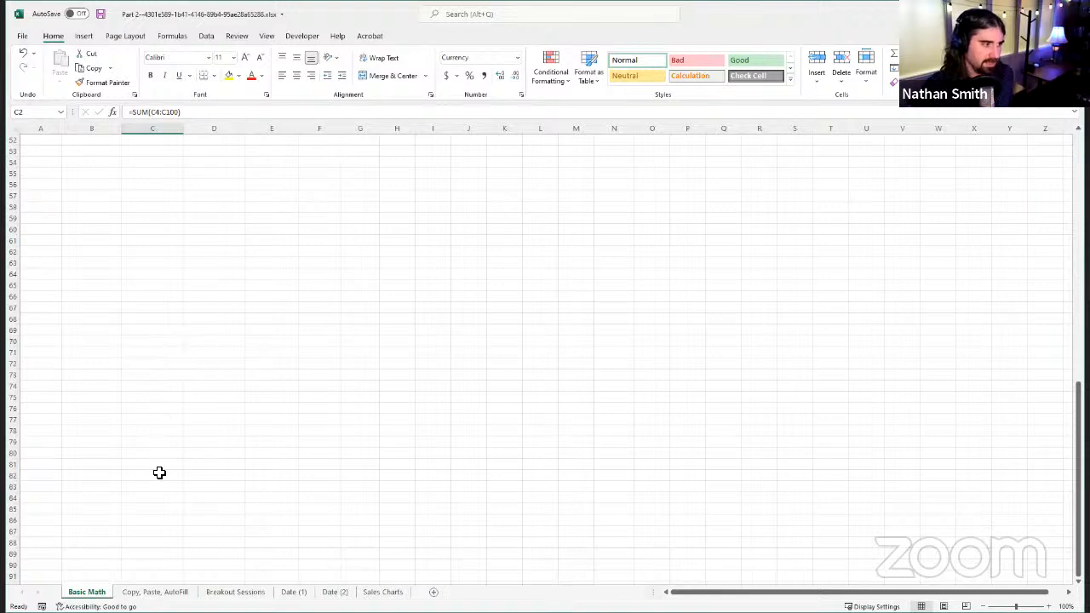
pyautogui.scroll(-4, 150, 545)
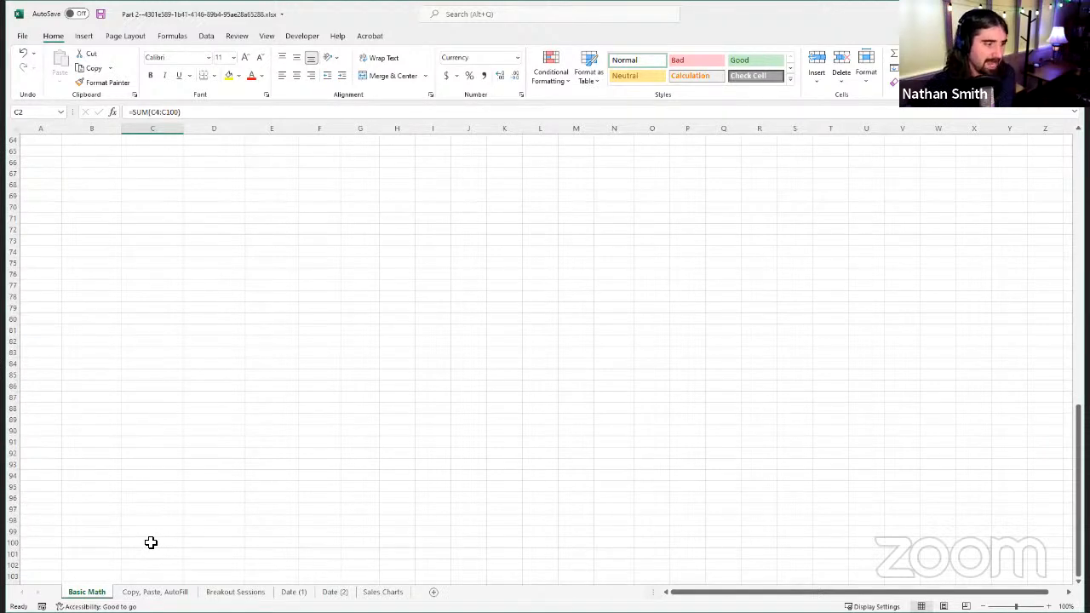
pyautogui.scroll(20, 146, 532)
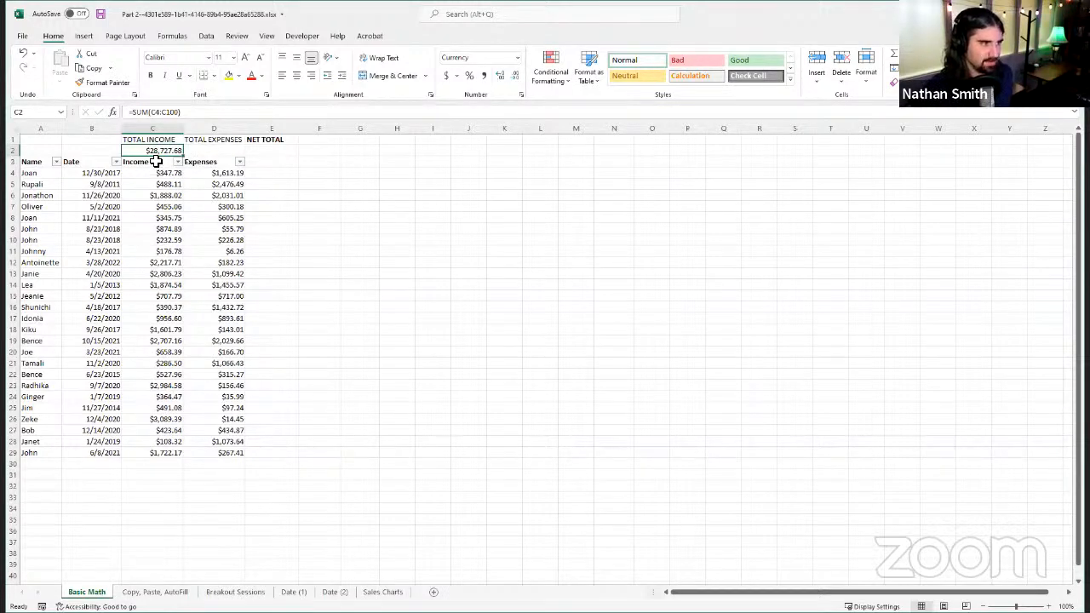
# Step: Enter the formula =SUM(D4:D100) in cell D2 to total the expenses
pyautogui.click(221, 151)
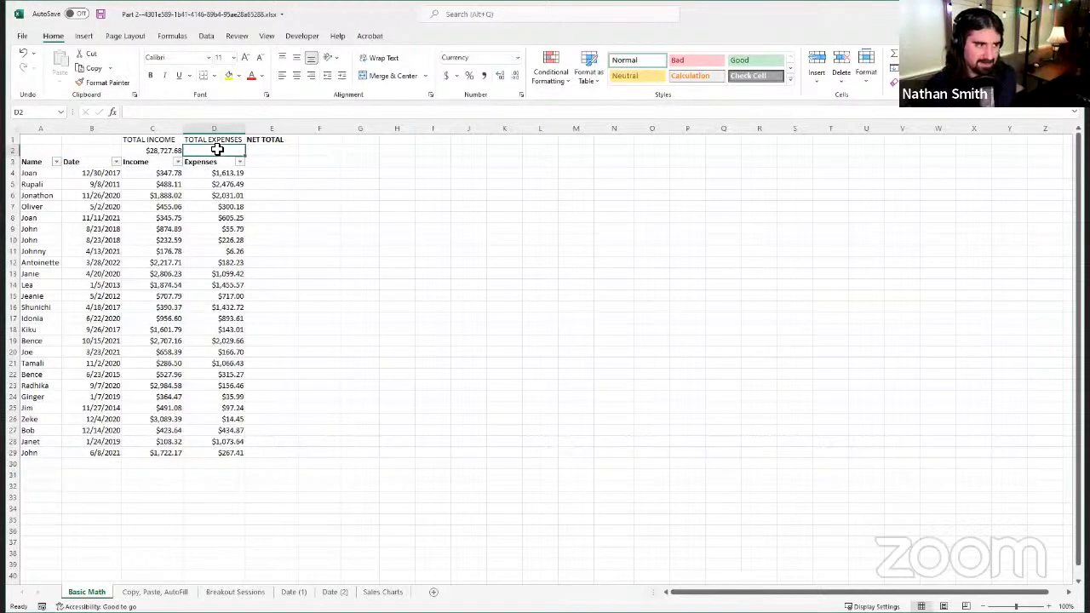
pyautogui.click(217, 111)
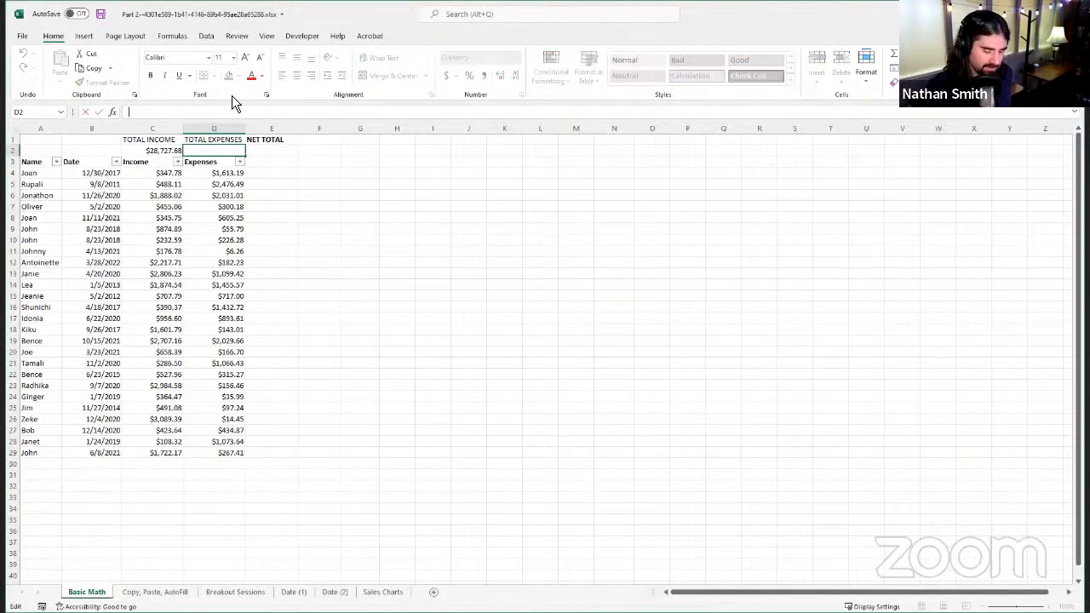
pyautogui.write('=')
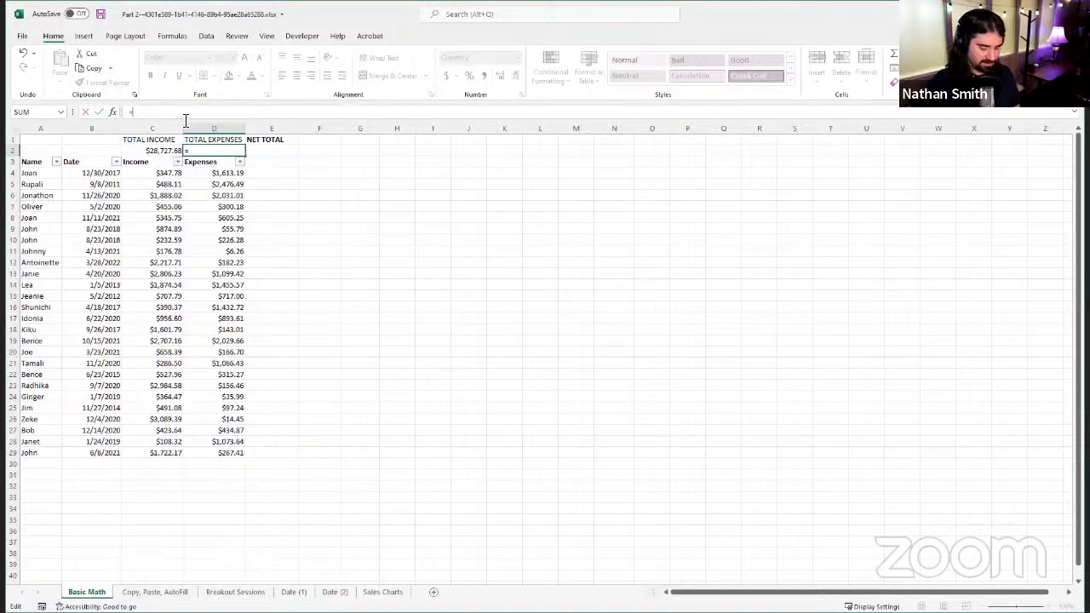
pyautogui.write('SUM')
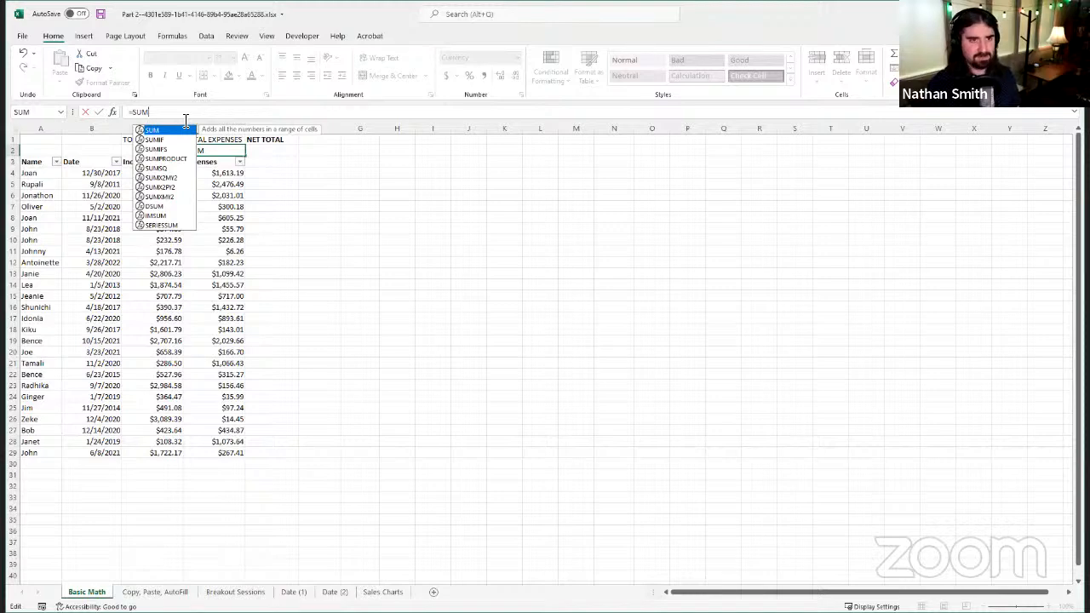
pyautogui.write('(')
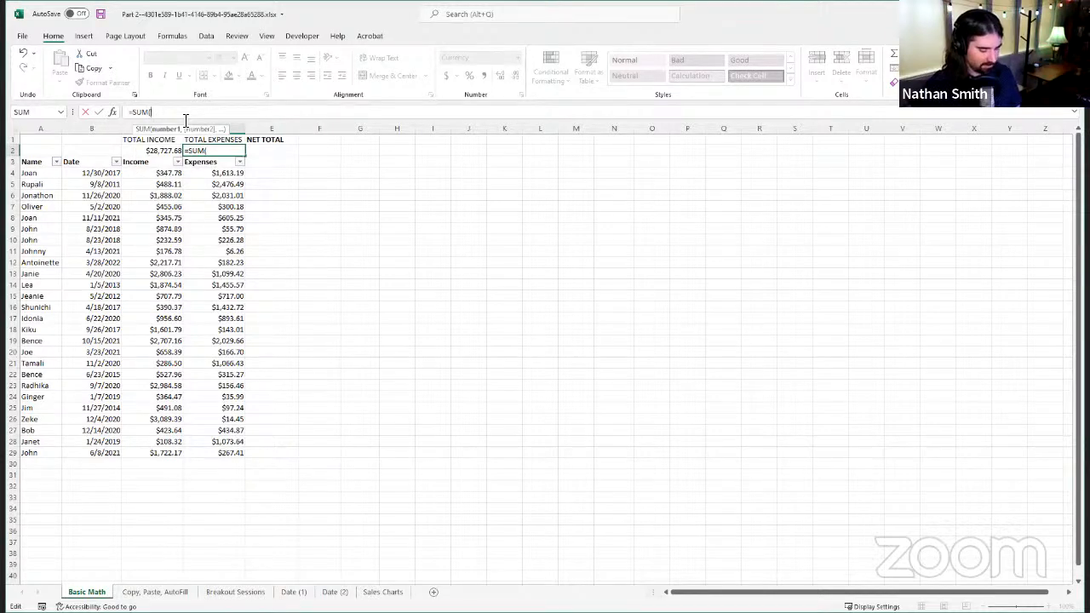
pyautogui.press('Down')
pyautogui.press('Down')
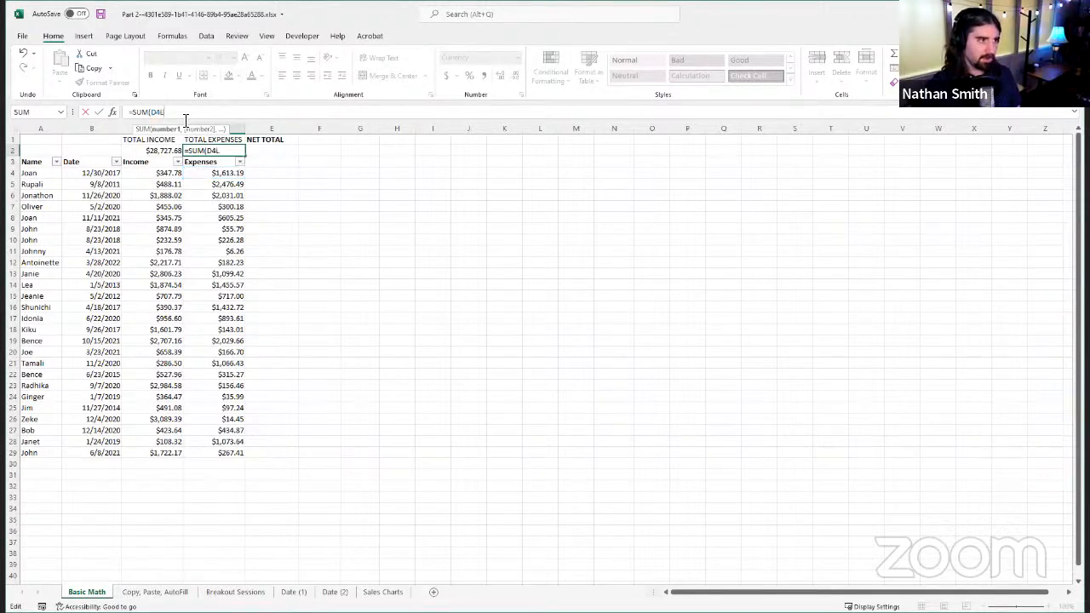
pyautogui.write(':')
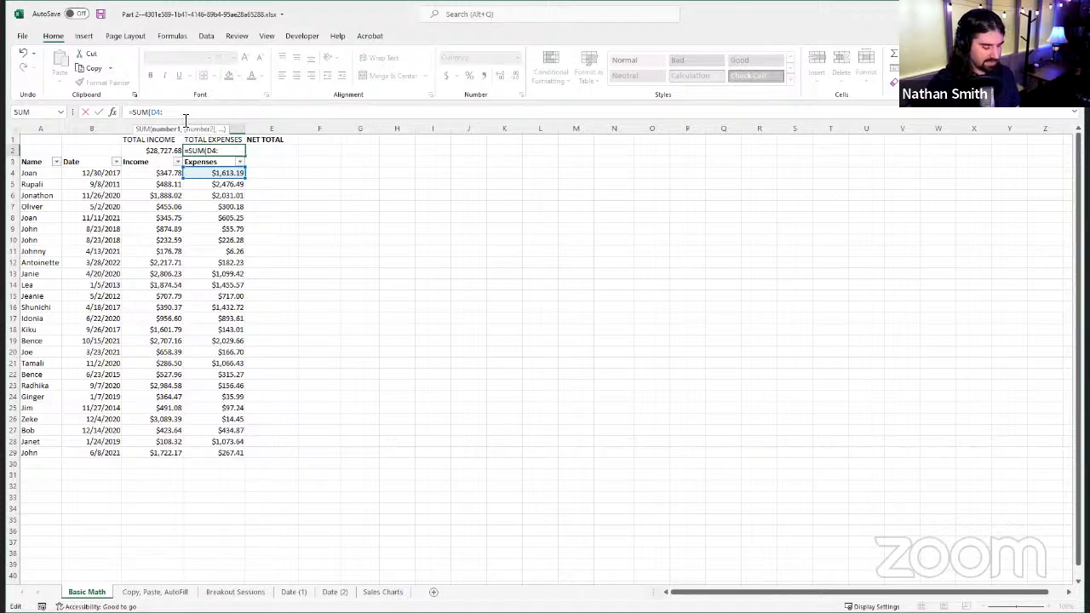
pyautogui.write('D100')
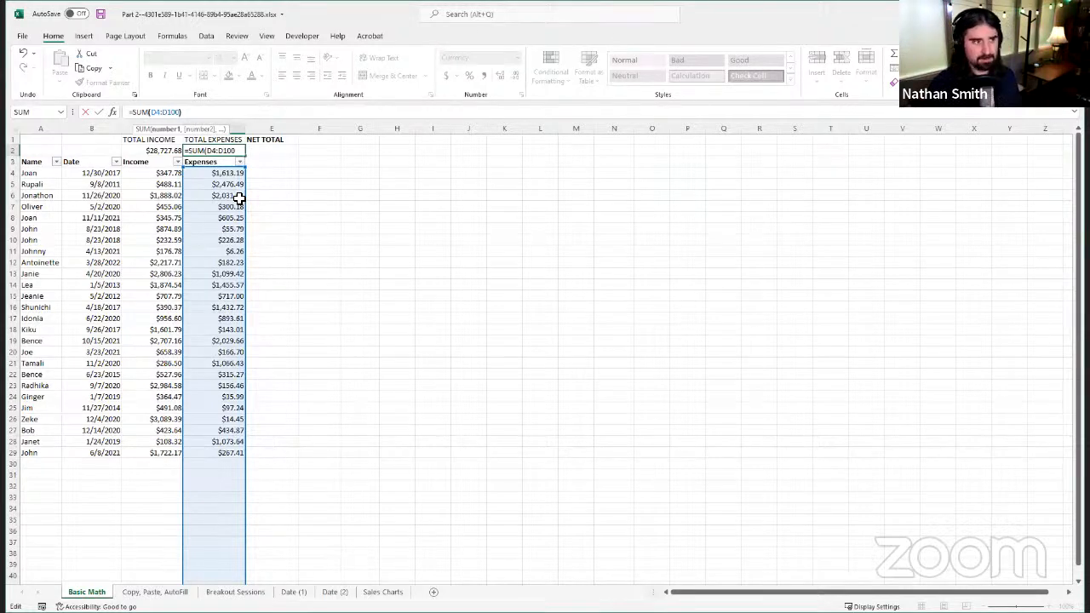
pyautogui.write(')')
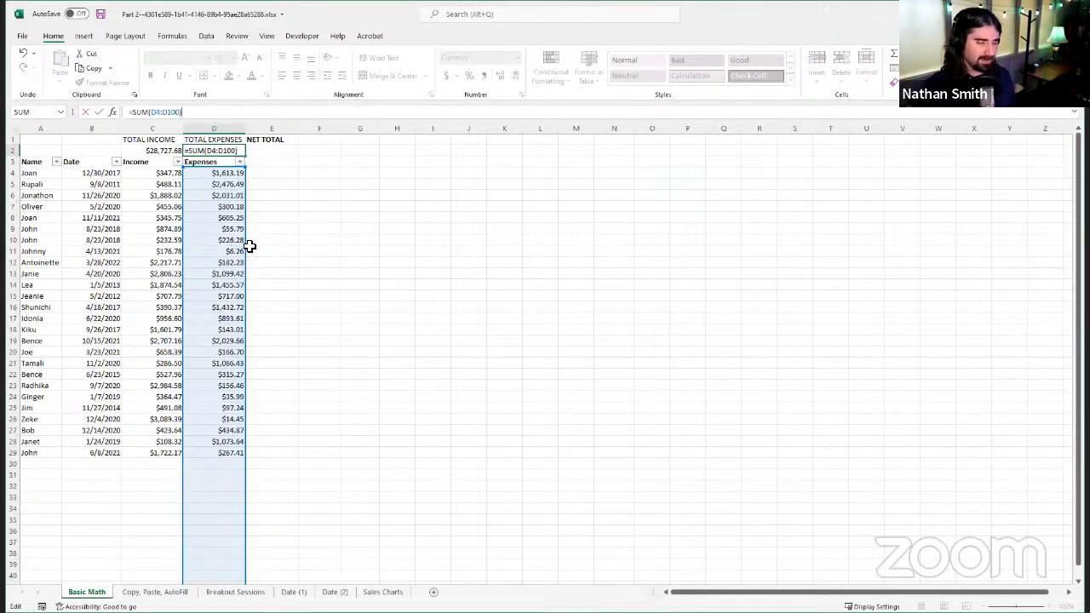
pyautogui.scroll(-13, 226, 255)
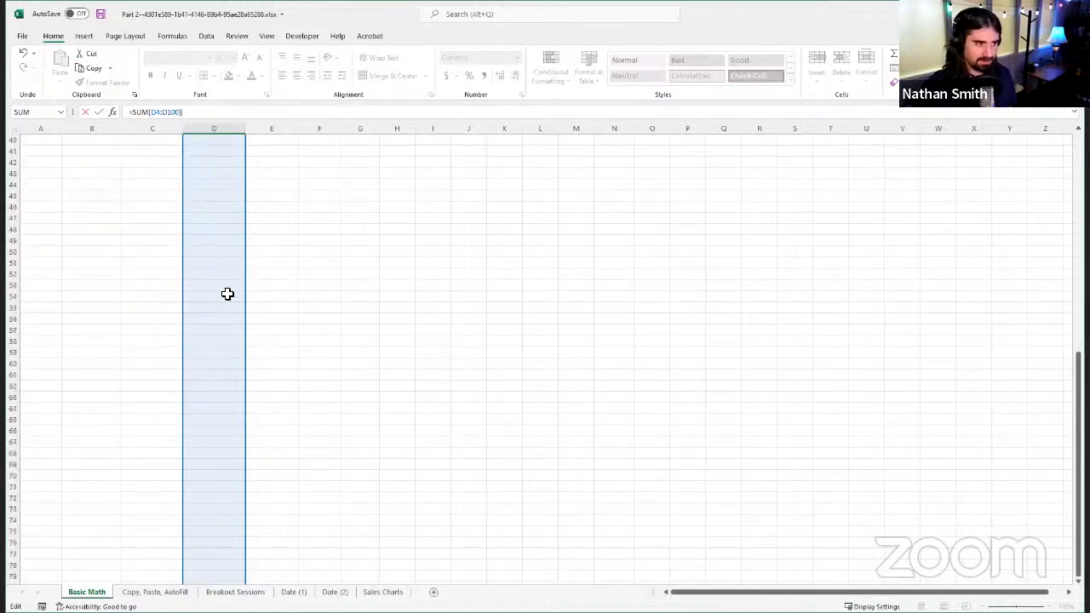
pyautogui.scroll(-13, 230, 315)
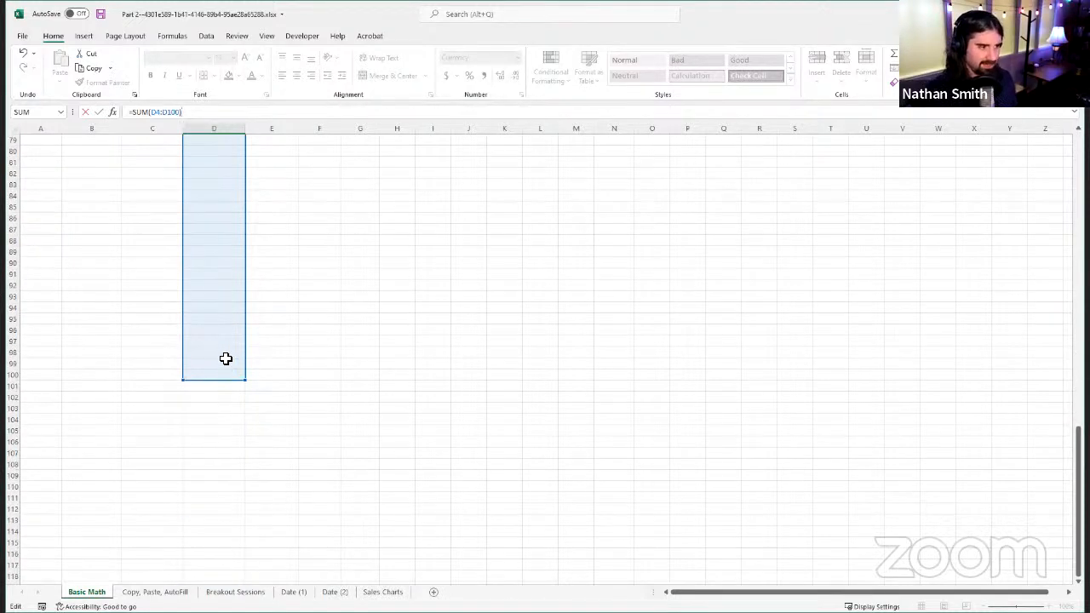
pyautogui.scroll(20, 226, 358)
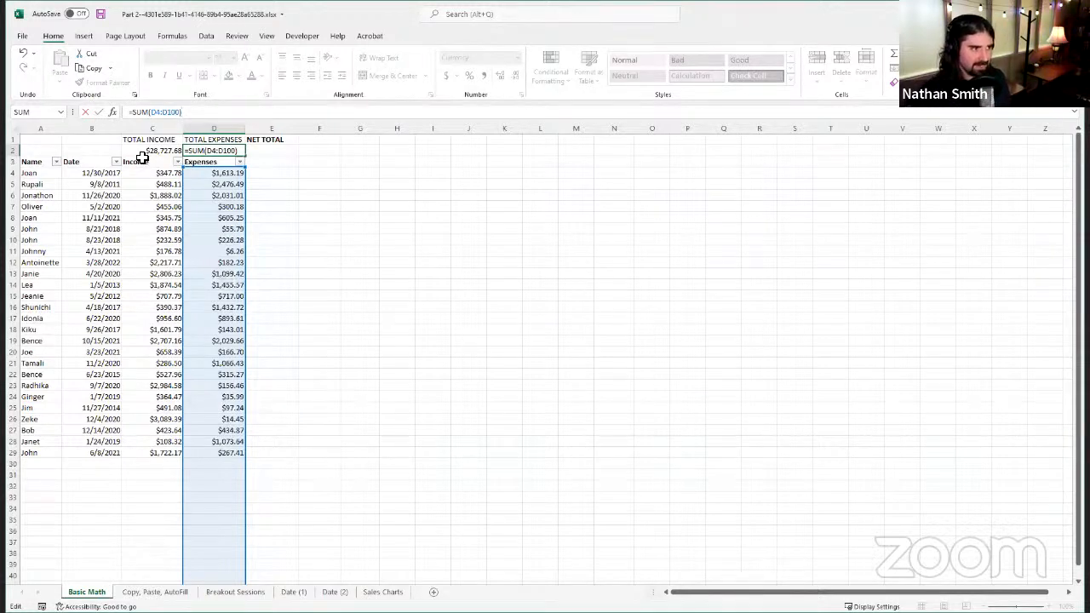
pyautogui.click(99, 112)
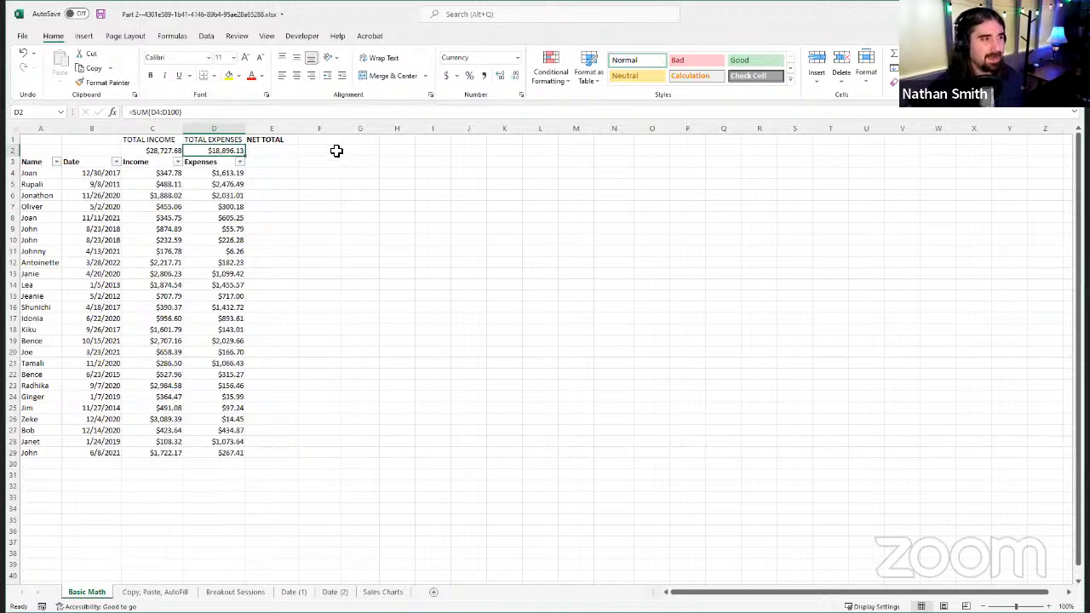
# Step: Enter the formula =SUM(C2,-D2) in cell E2 to calculate the net total from the income and expense totals
pyautogui.click(292, 149)
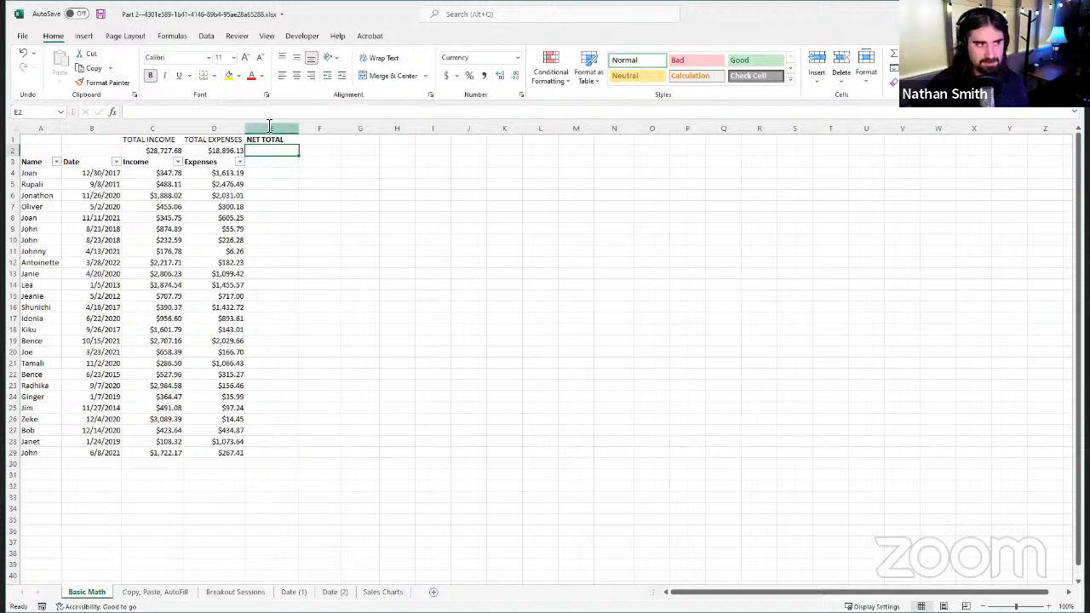
pyautogui.doubleClick(292, 152)
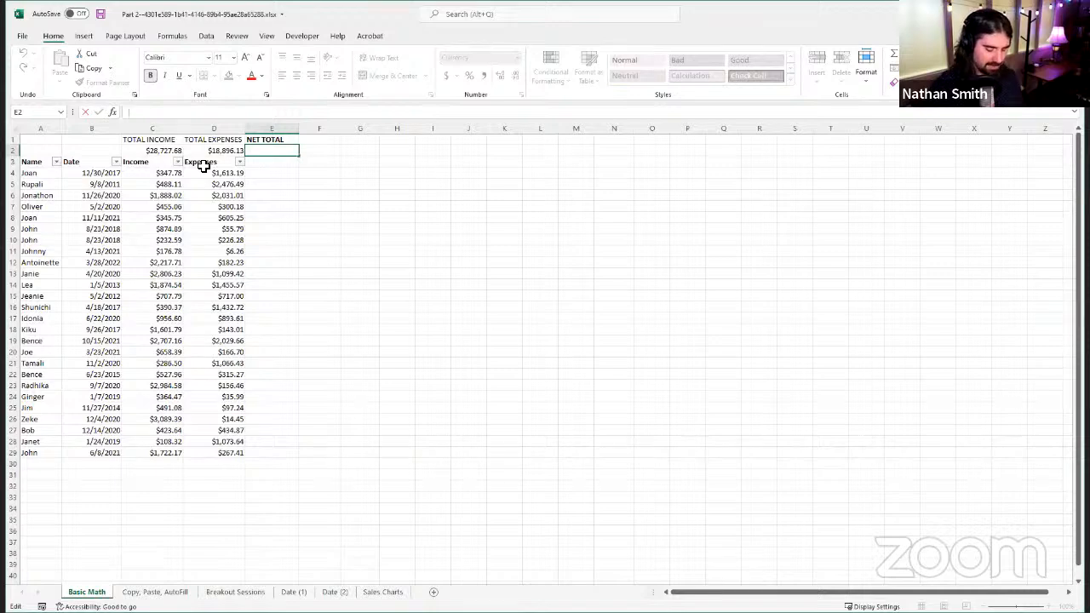
pyautogui.write('=')
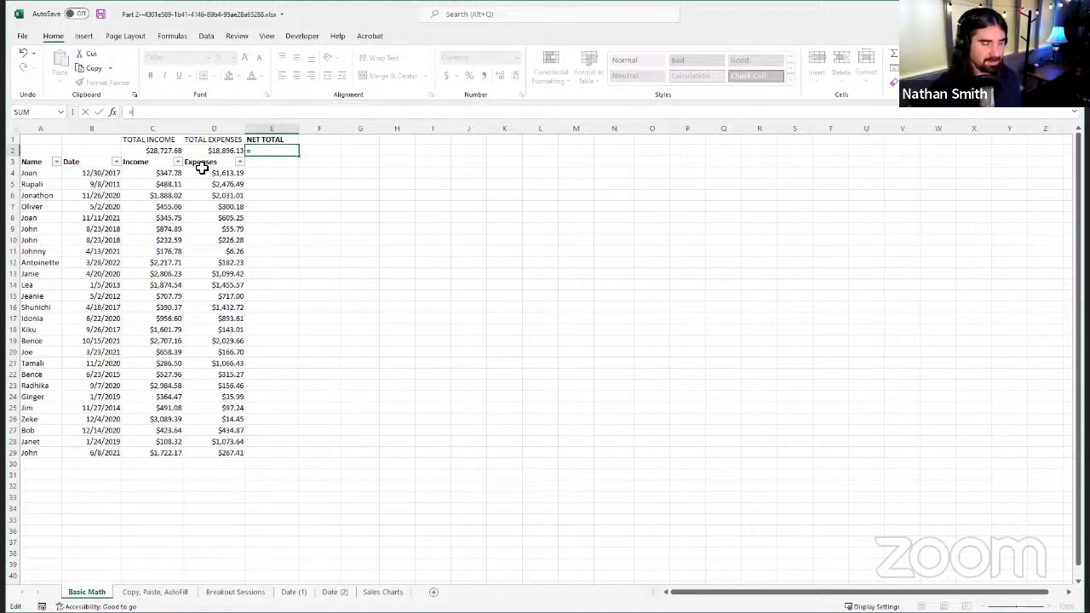
pyautogui.write('SUM')
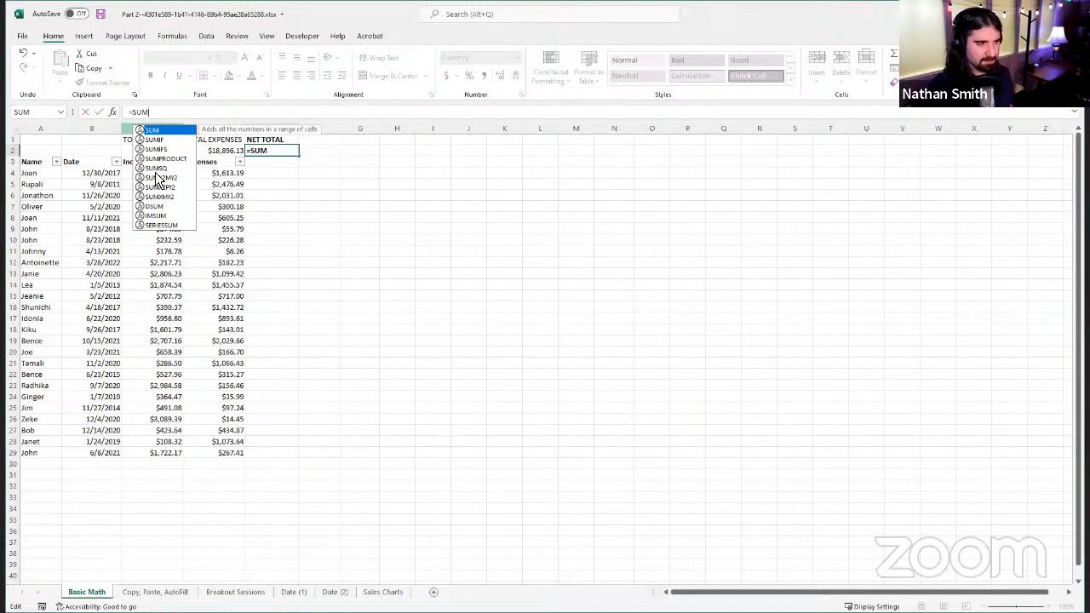
pyautogui.write('(')
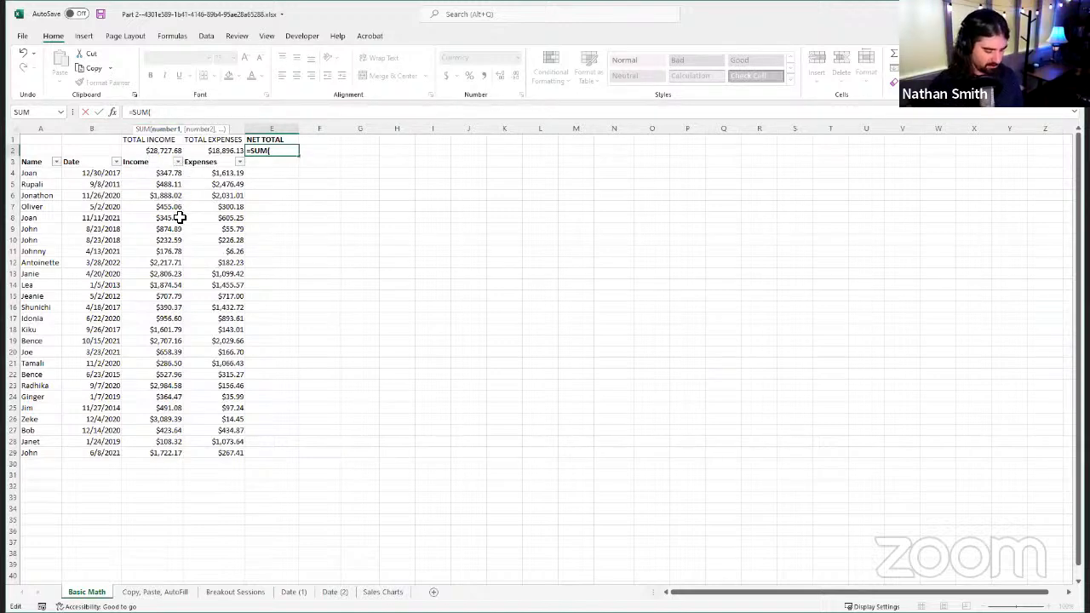
pyautogui.write('C2')
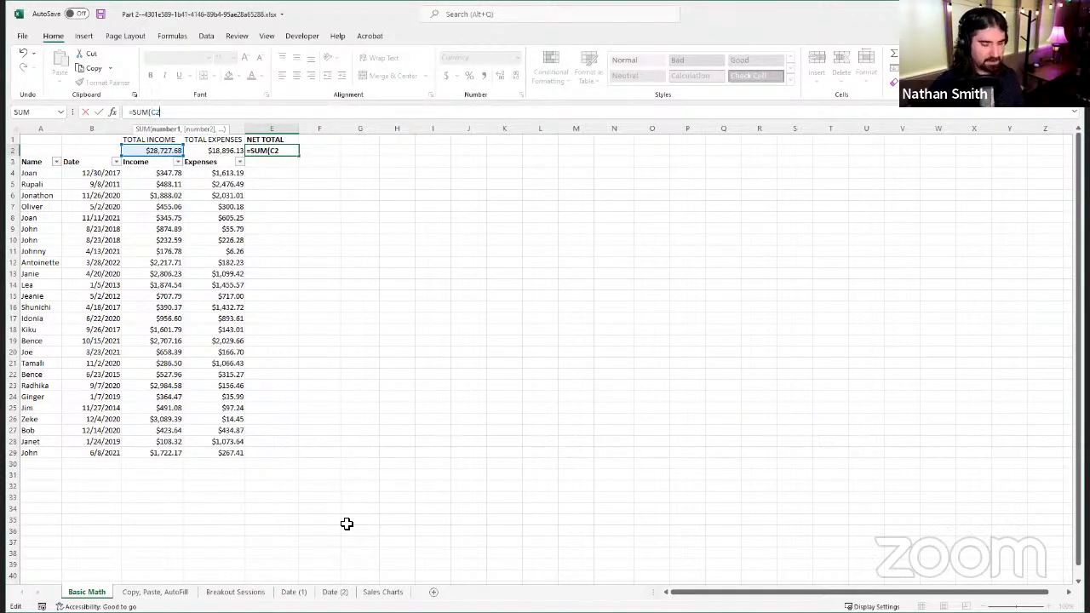
pyautogui.write(',-')
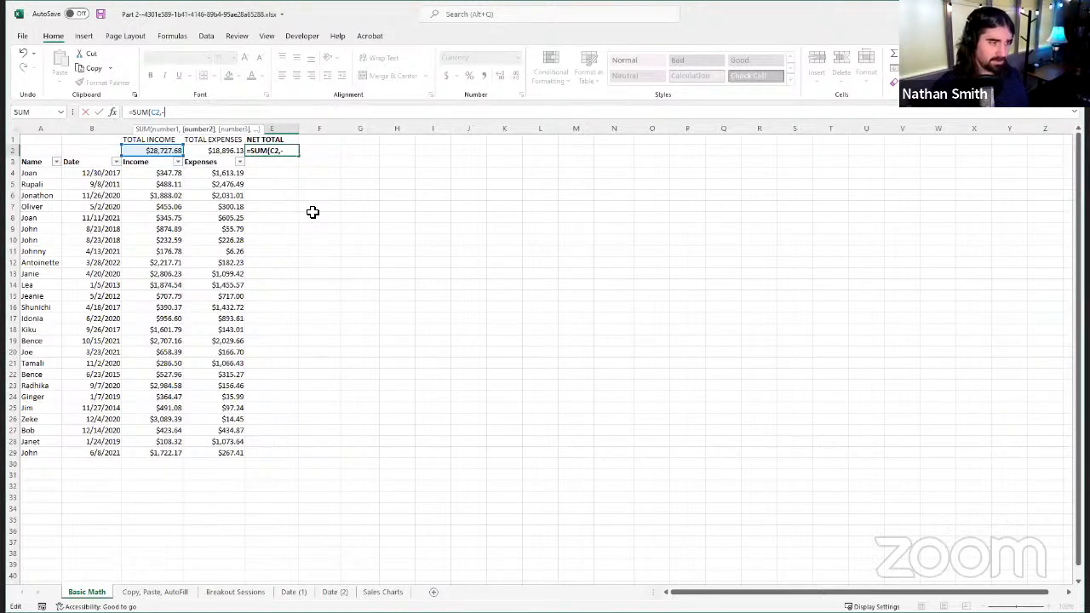
pyautogui.write('K')
pyautogui.press('BackSpace')
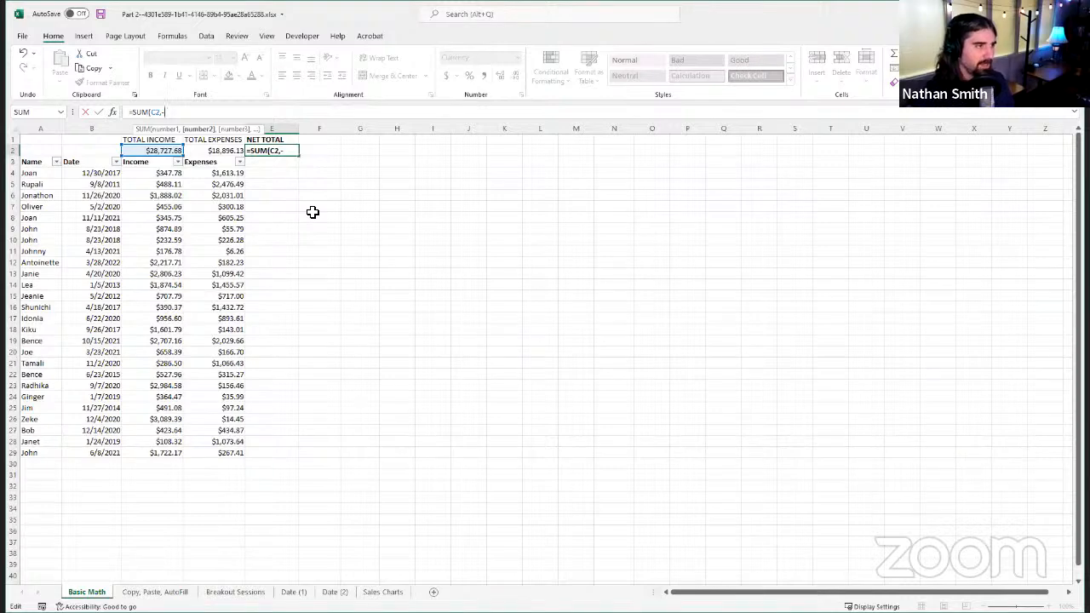
pyautogui.write('D')
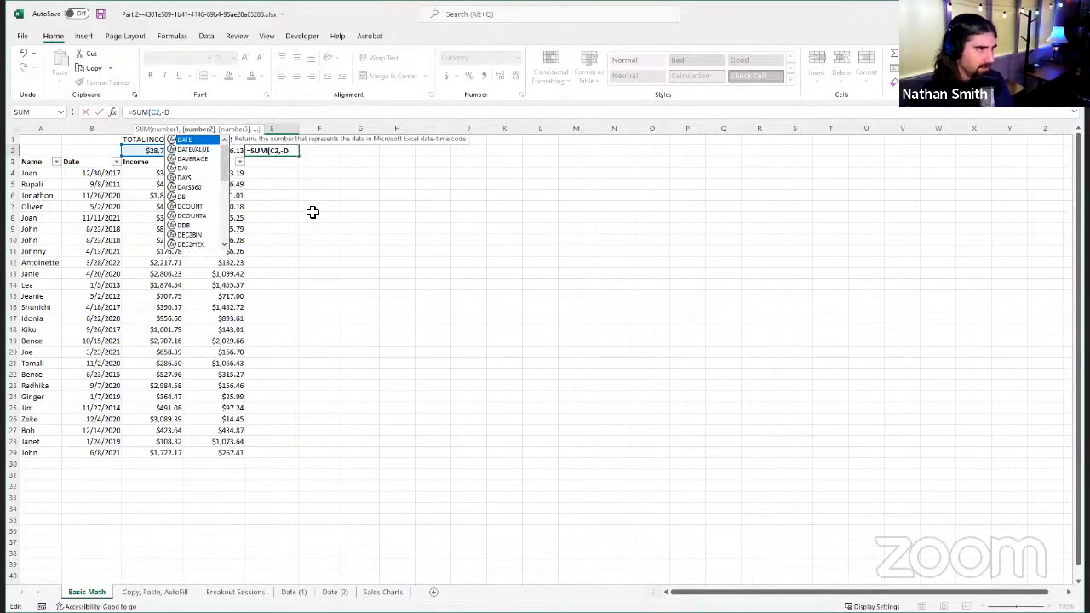
pyautogui.write('2')
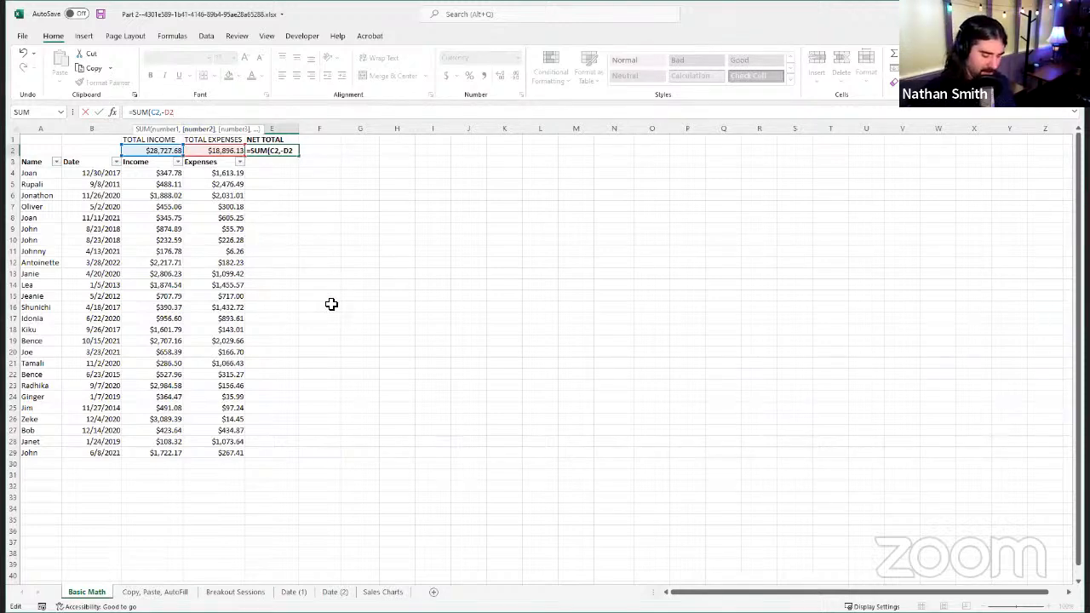
pyautogui.write(')')
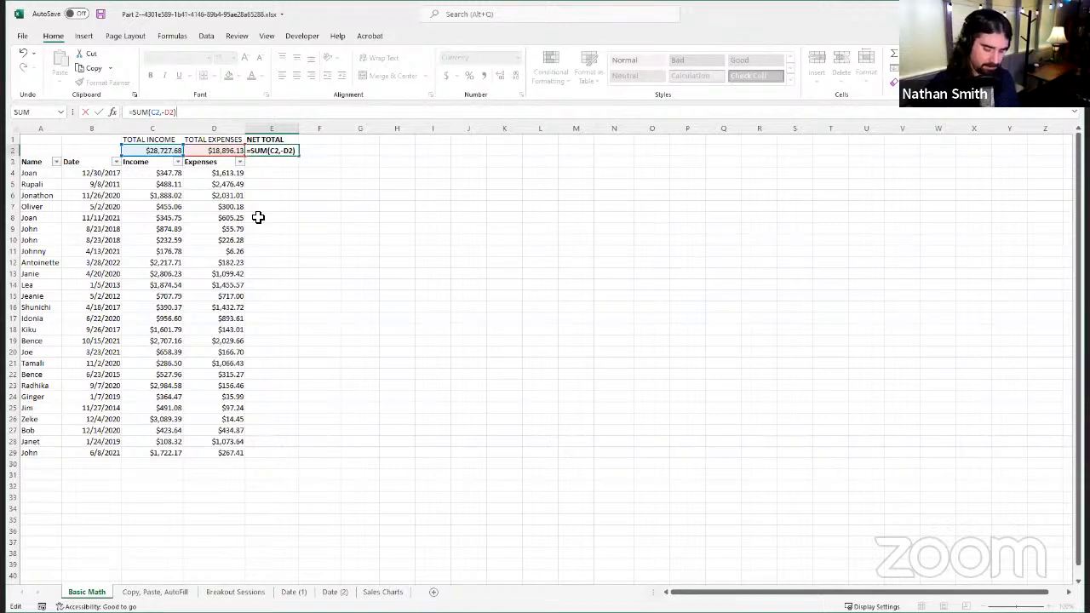
pyautogui.press('Return')
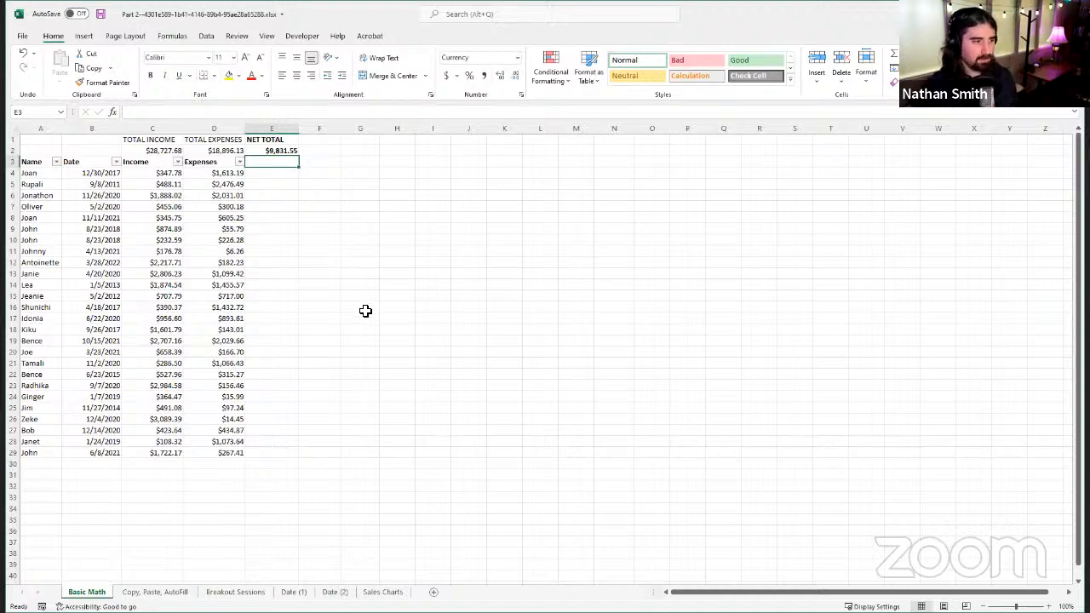
# Step: Review the total formulas in cells C2 and D2 and compare the ranges they add up
pyautogui.scroll(-1, 220, 336)
pyautogui.scroll(1, 220, 336)
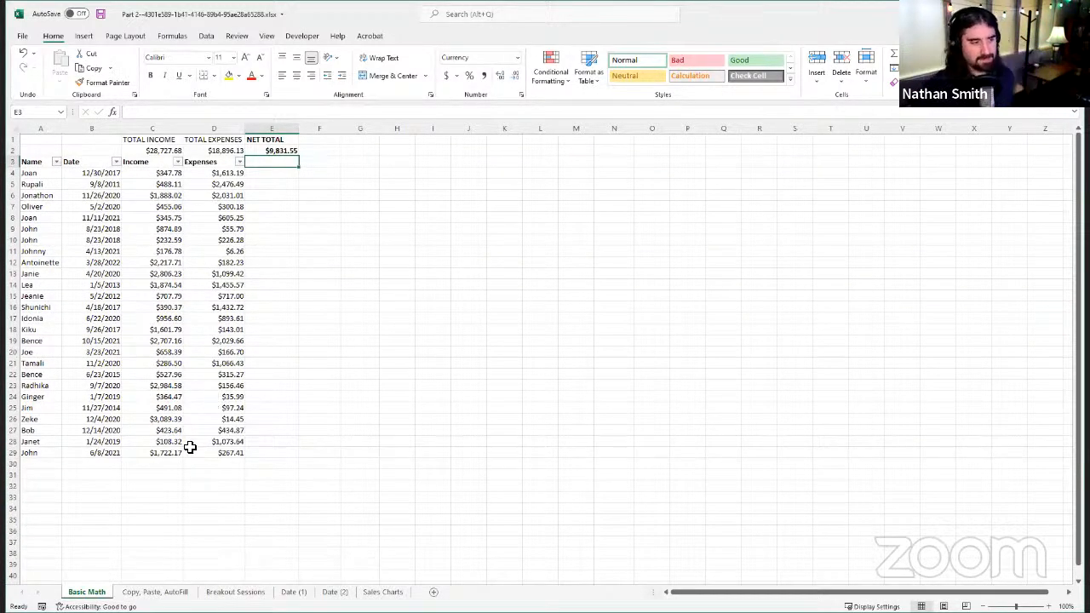
pyautogui.click(179, 151)
pyautogui.click(209, 151)
pyautogui.click(176, 154)
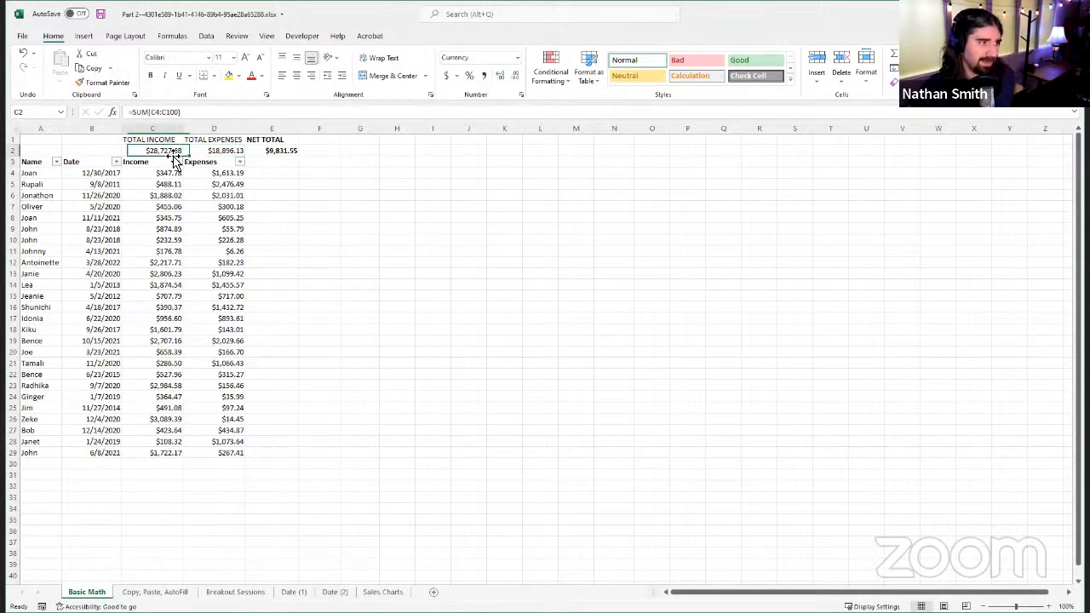
pyautogui.click(204, 149)
pyautogui.click(171, 150)
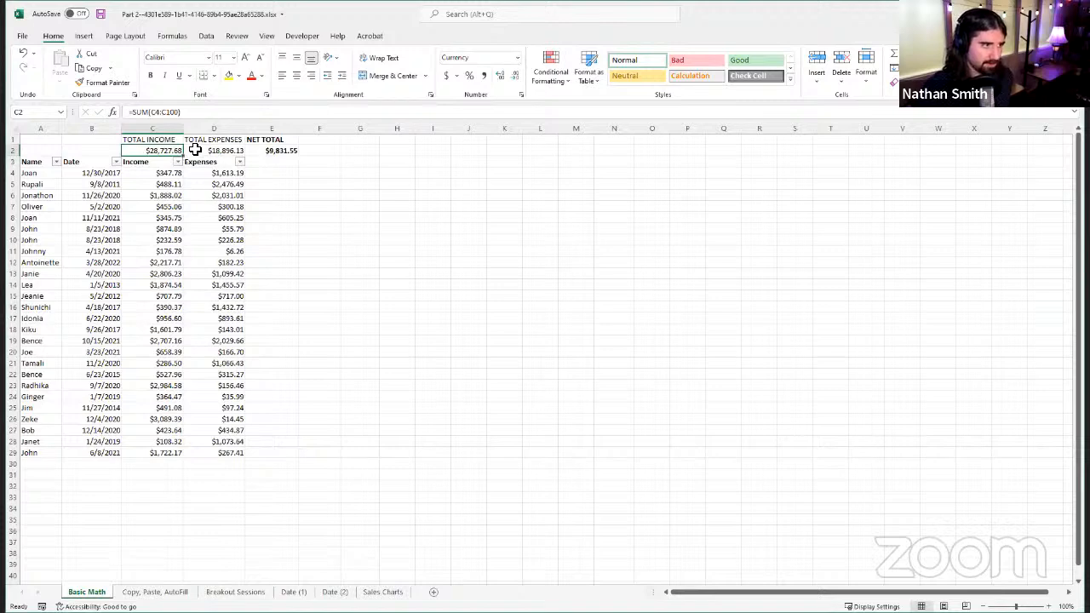
pyautogui.click(189, 149)
pyautogui.click(159, 162)
pyautogui.click(161, 151)
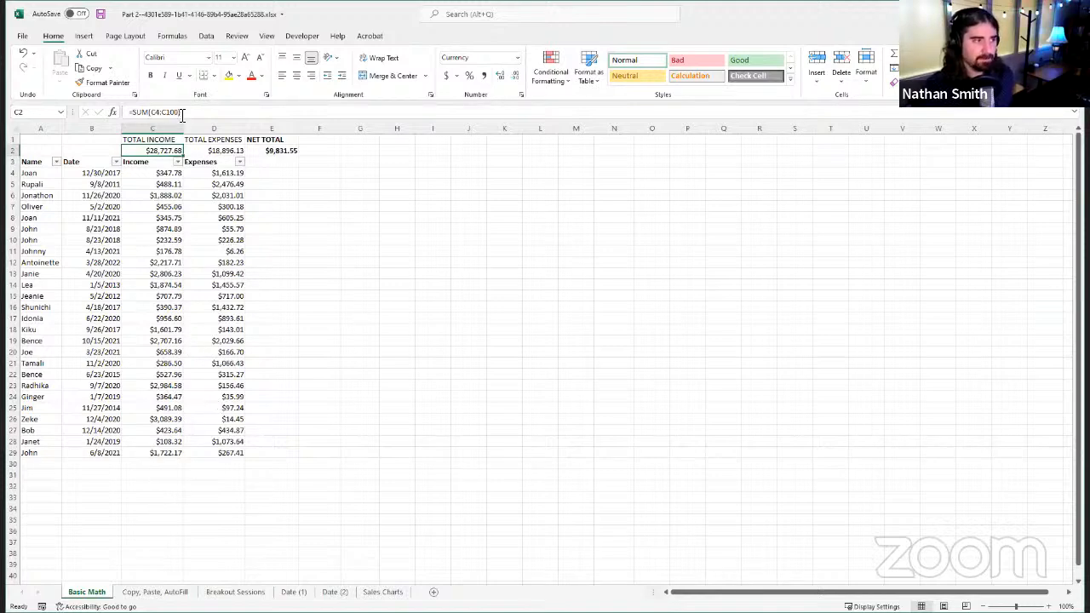
pyautogui.click(204, 148)
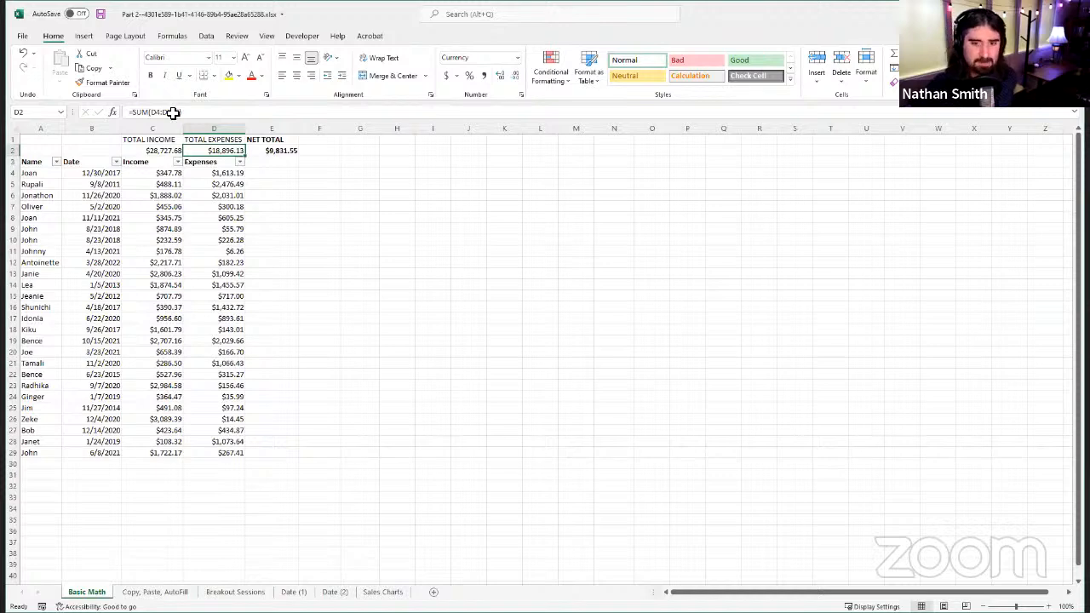
# Step: Examine the rows below the data down to row 100 to see the range the expense total covers
pyautogui.scroll(-6, 170, 374)
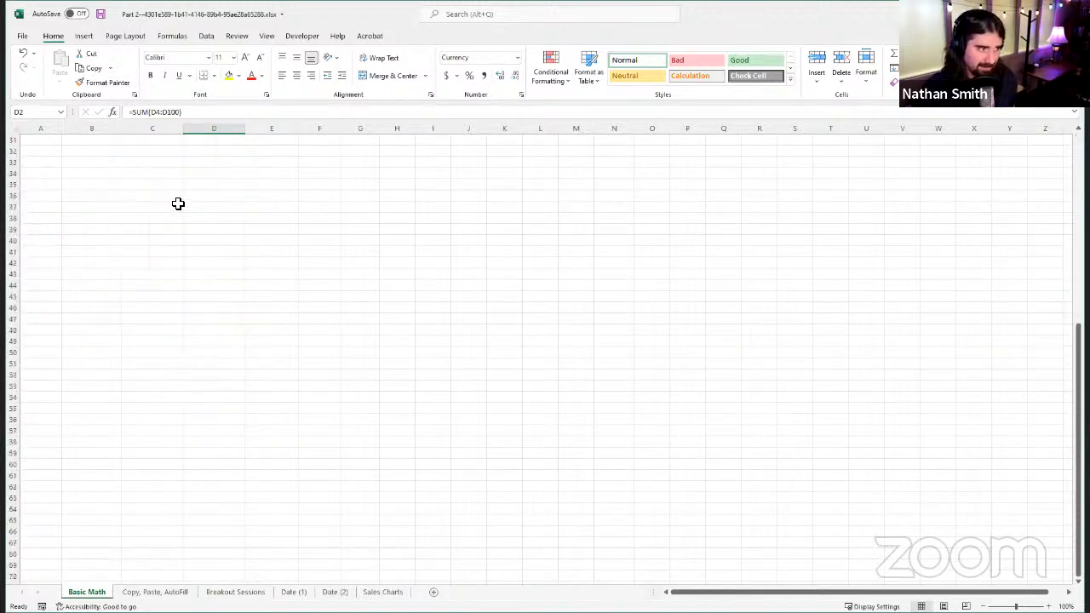
pyautogui.scroll(8, 168, 239)
pyautogui.scroll(2, 149, 451)
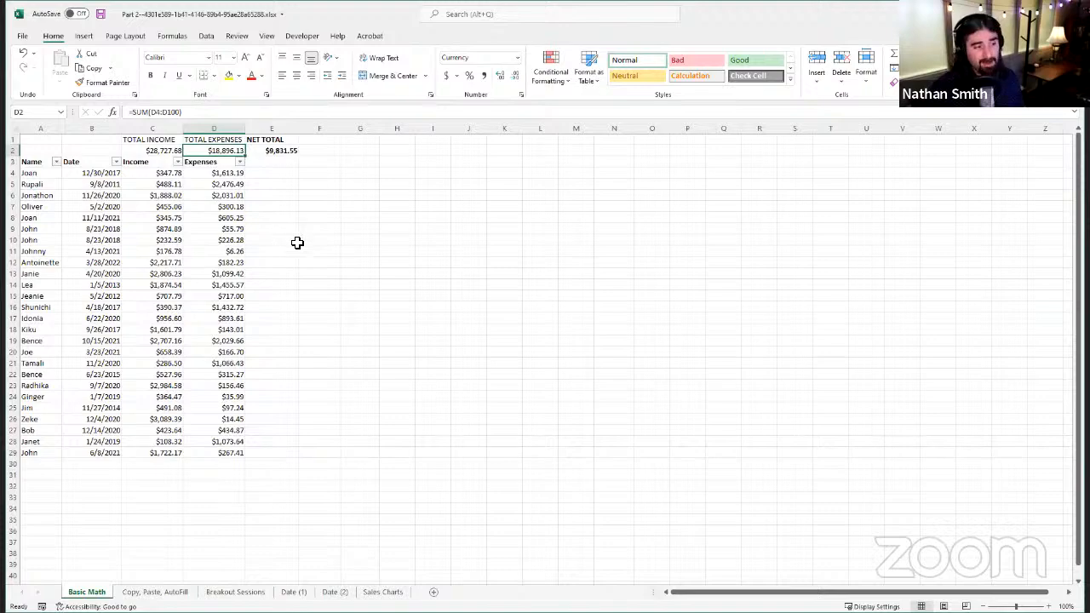
pyautogui.scroll(-15, 231, 382)
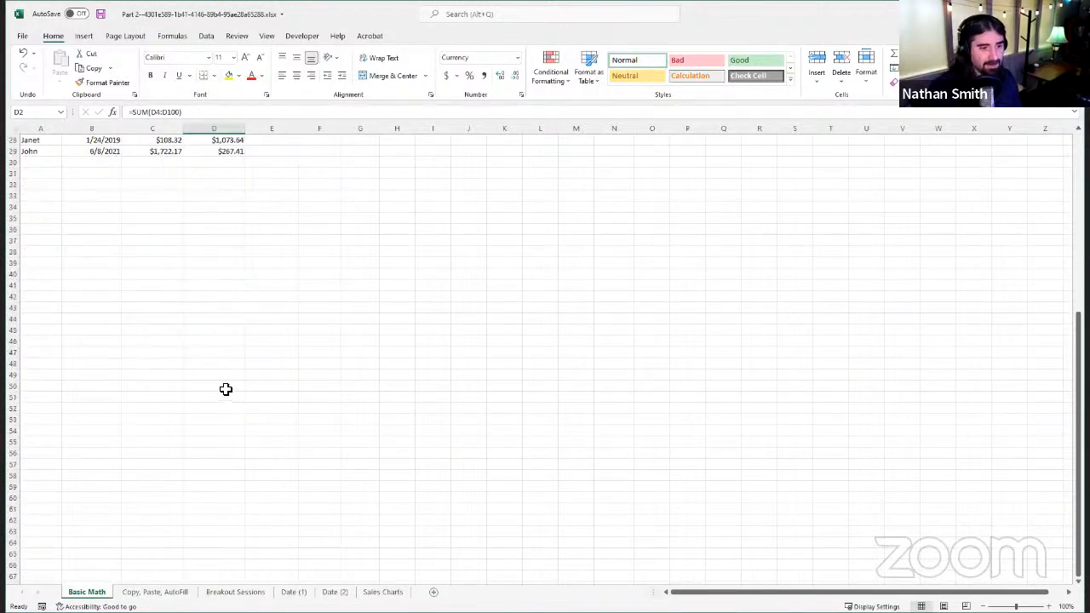
pyautogui.scroll(15, 231, 384)
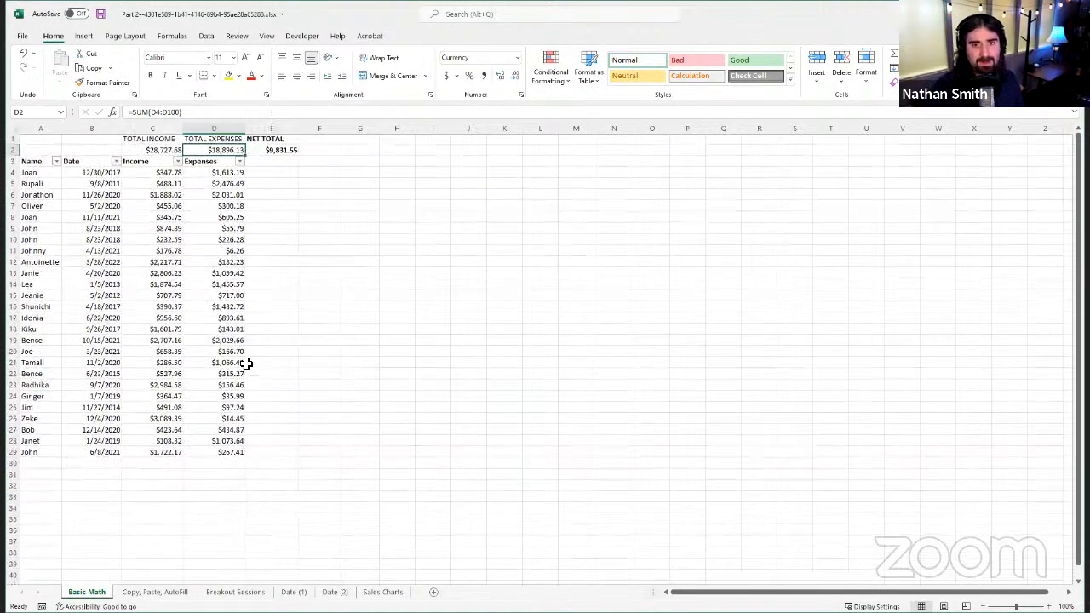
pyautogui.scroll(-9, 284, 282)
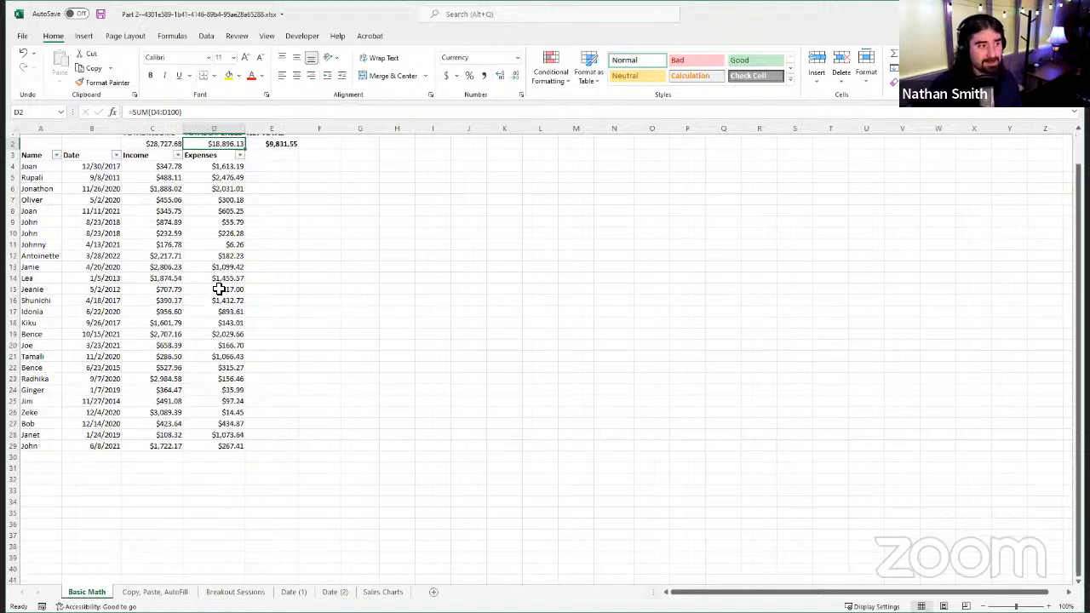
pyautogui.scroll(-3, 225, 295)
pyautogui.scroll(12, 232, 307)
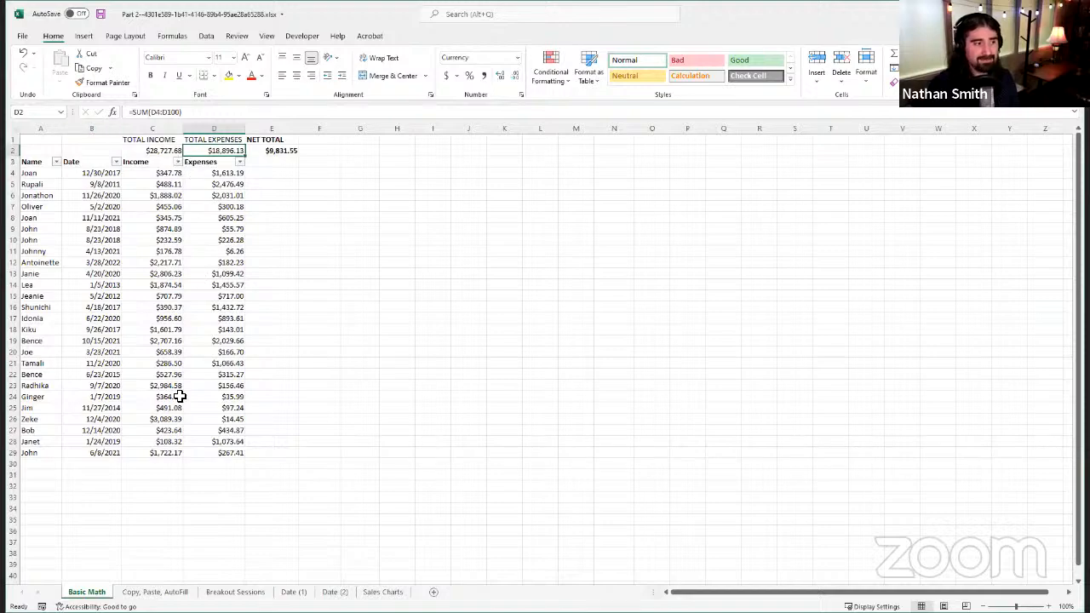
pyautogui.scroll(-5, 183, 393)
pyautogui.scroll(-20, 202, 392)
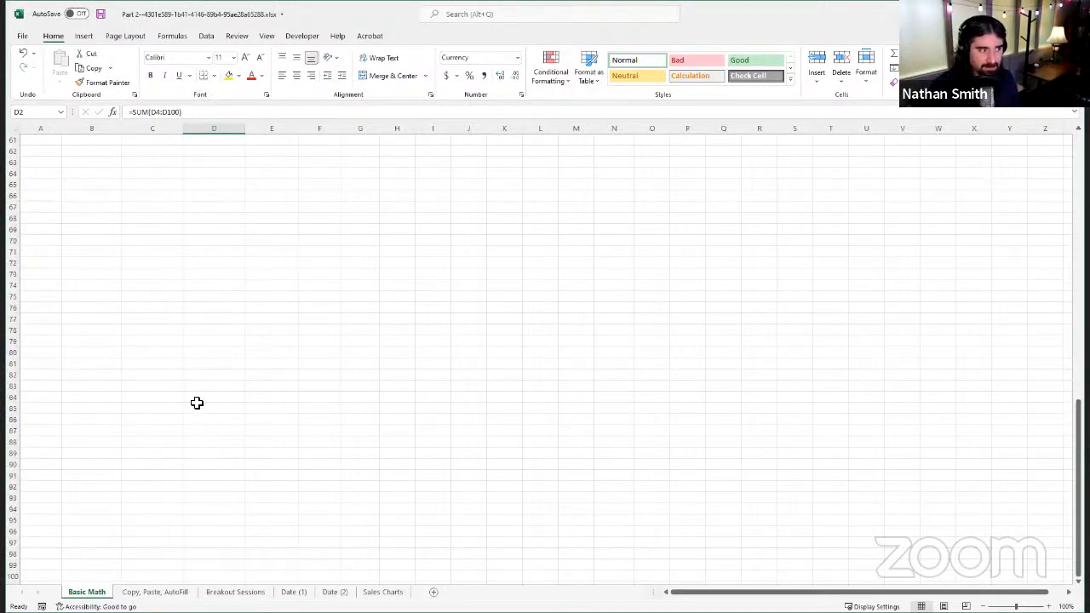
pyautogui.scroll(20, 202, 400)
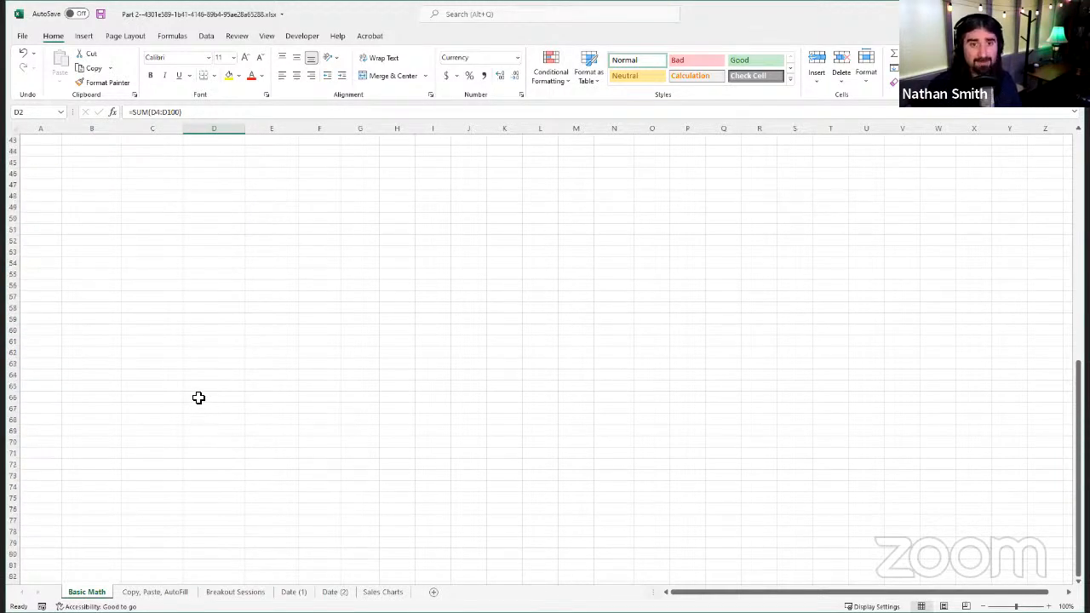
pyautogui.scroll(6, 205, 377)
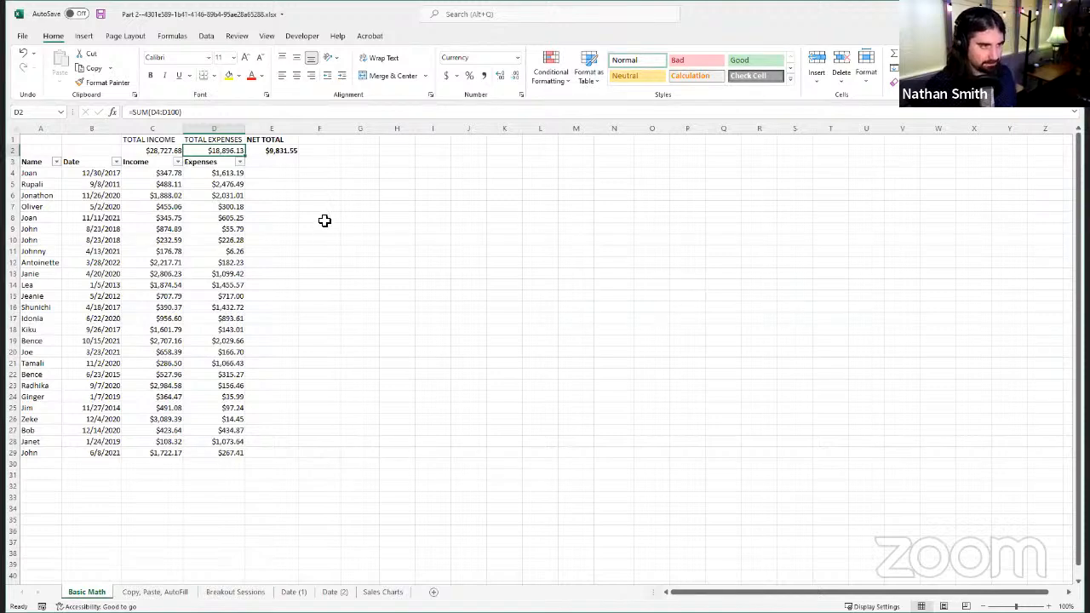
# Step: Enter the sample numbers 8, 13, 71, 41, 9, 6 and 99 down column G in cells G4 to G10
pyautogui.moveTo(363, 187); pyautogui.dragTo(365, 194)
pyautogui.click(374, 173)
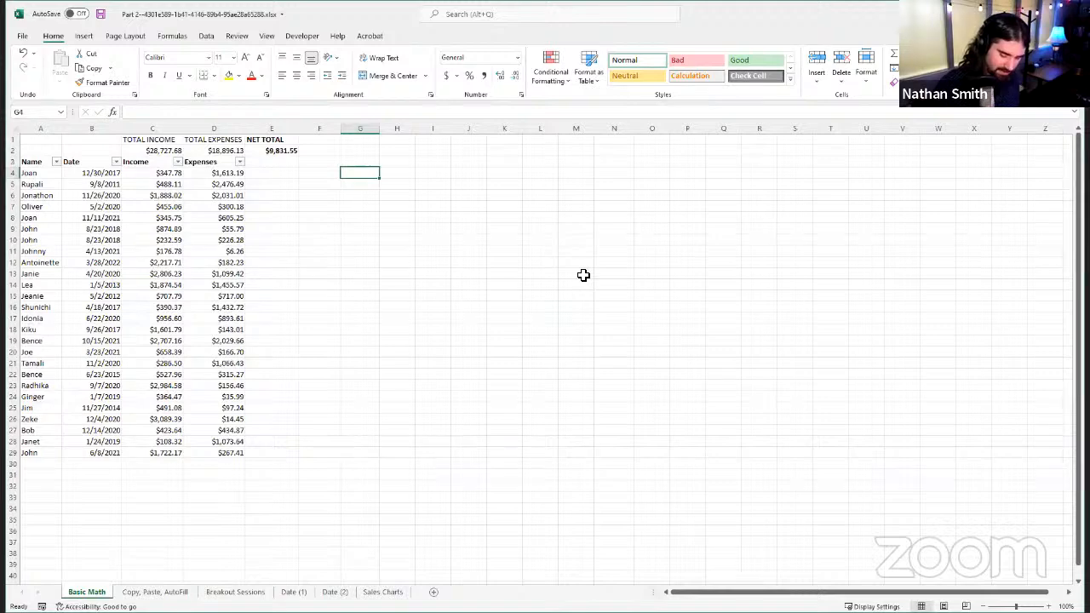
pyautogui.write('8')
pyautogui.press('Return')
pyautogui.write('13')
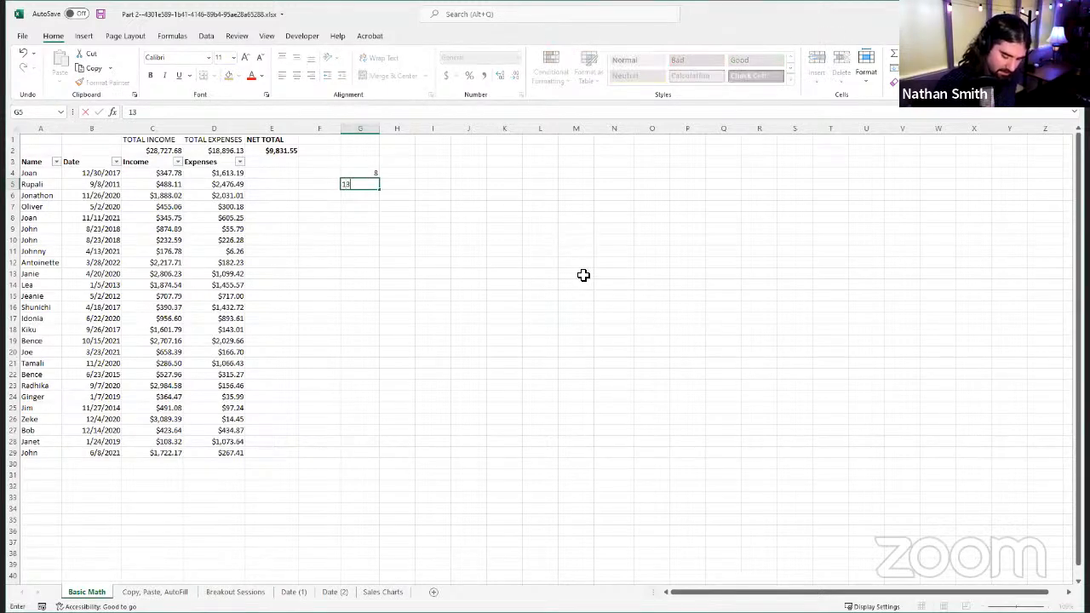
pyautogui.press('Return')
pyautogui.write('71')
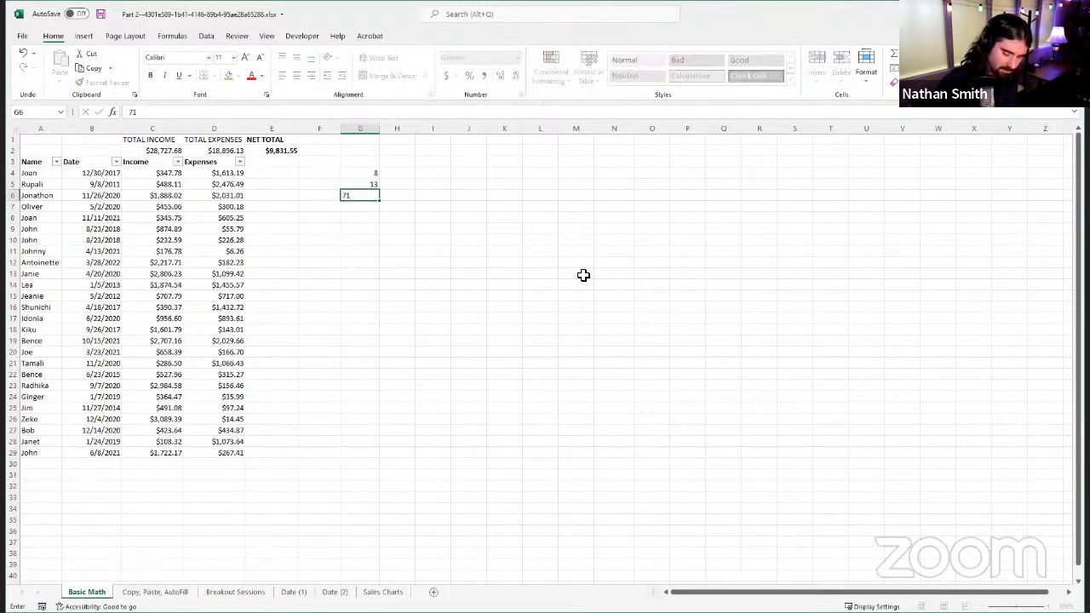
pyautogui.press('Return')
pyautogui.write('41')
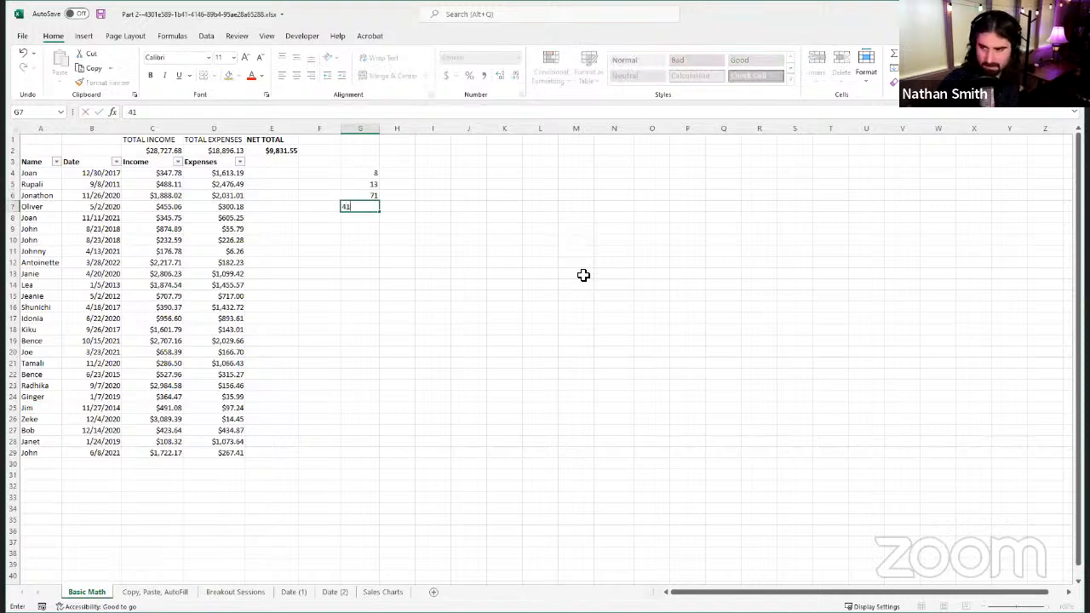
pyautogui.press('Return')
pyautogui.write('9')
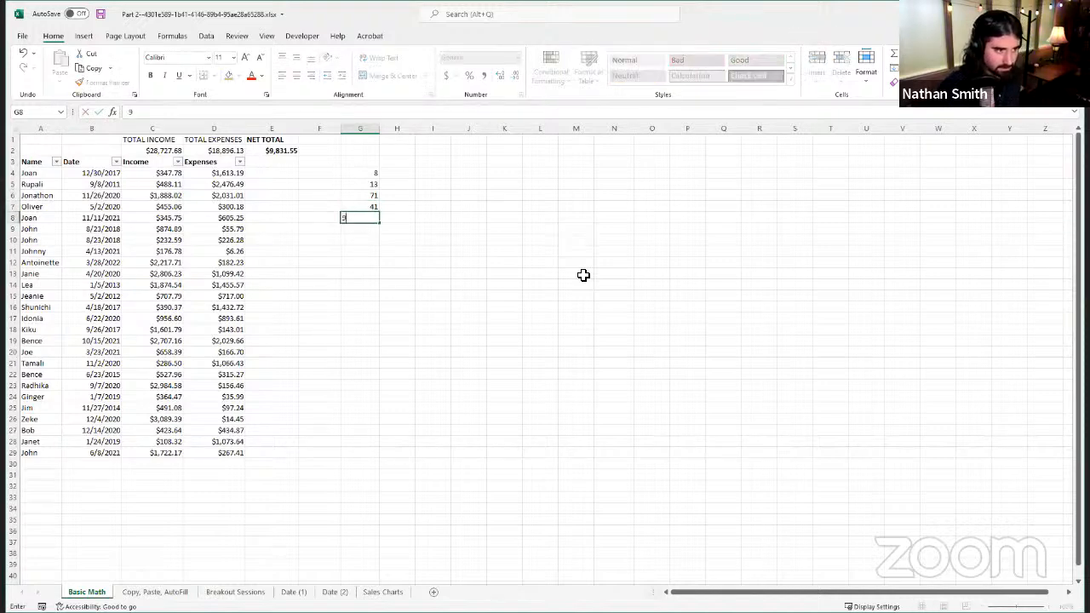
pyautogui.press('Return')
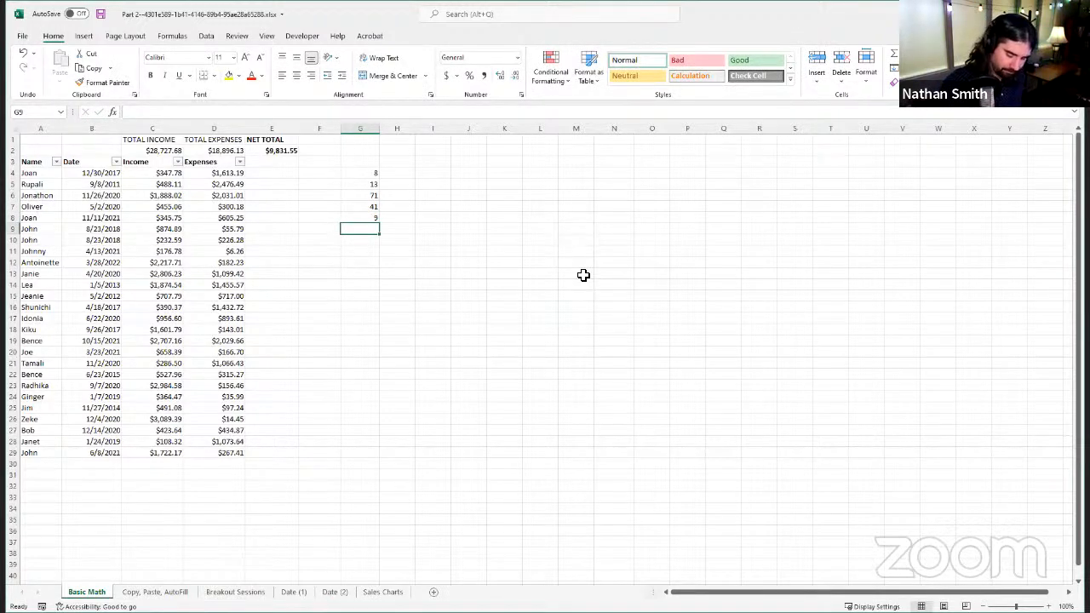
pyautogui.write('6')
pyautogui.press('Return')
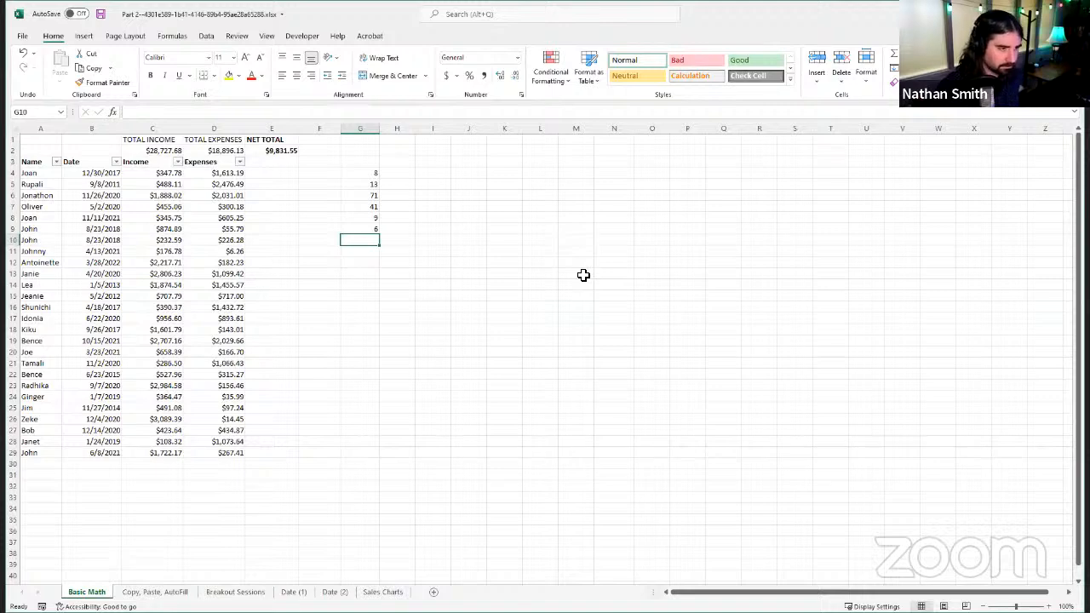
pyautogui.write('9')
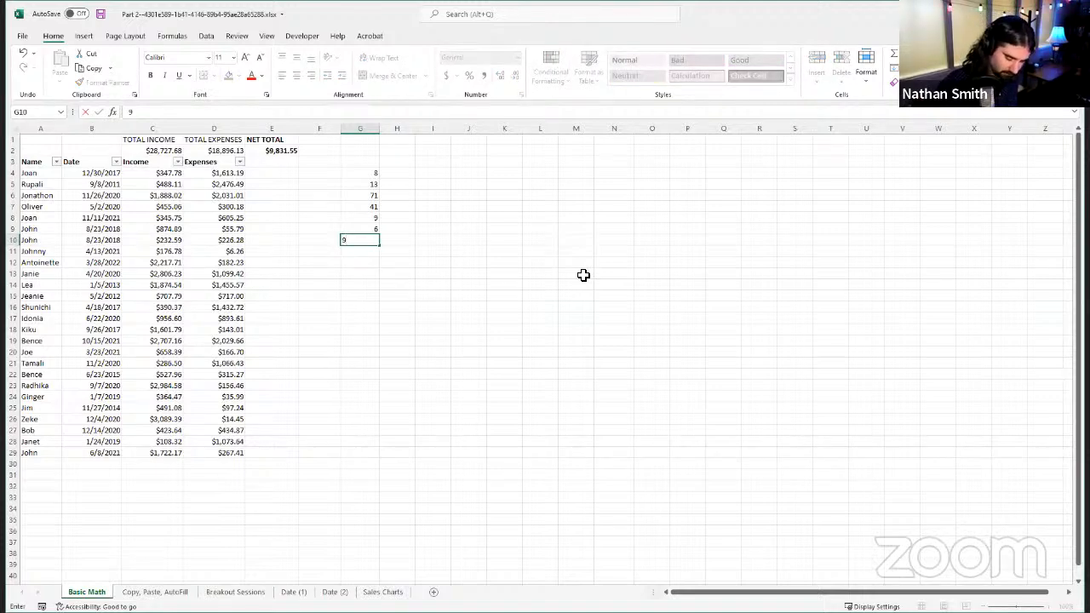
pyautogui.write('9')
pyautogui.press('Return')
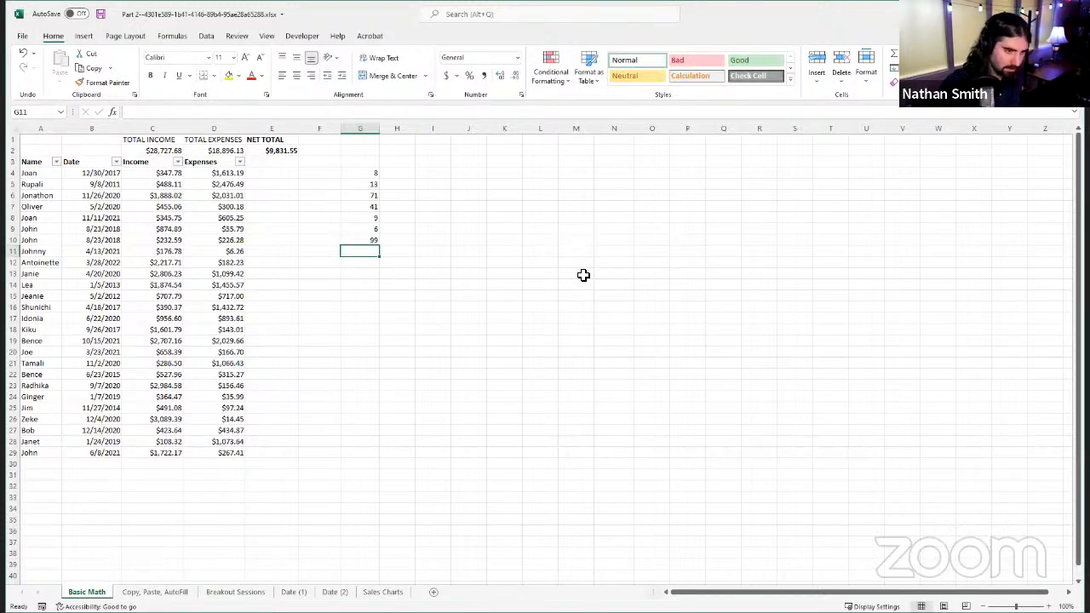
# Step: Enter the sample numbers 32, 10 and 1 in cells G11 to G13 below the existing numbers in column G
pyautogui.write('32')
pyautogui.press('Return')
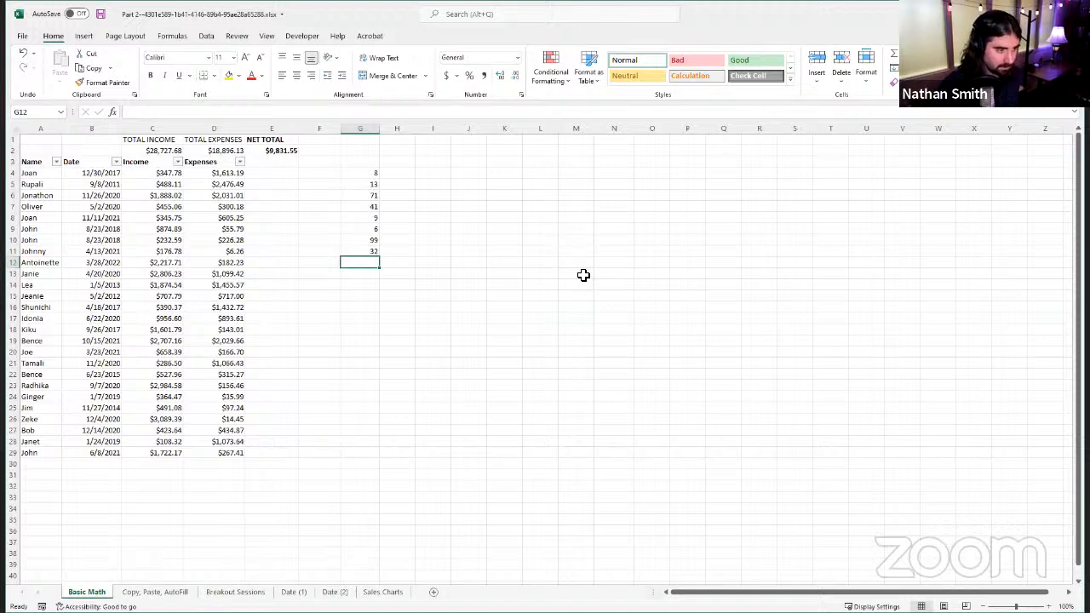
pyautogui.write('10')
pyautogui.press('Return')
pyautogui.write('1')
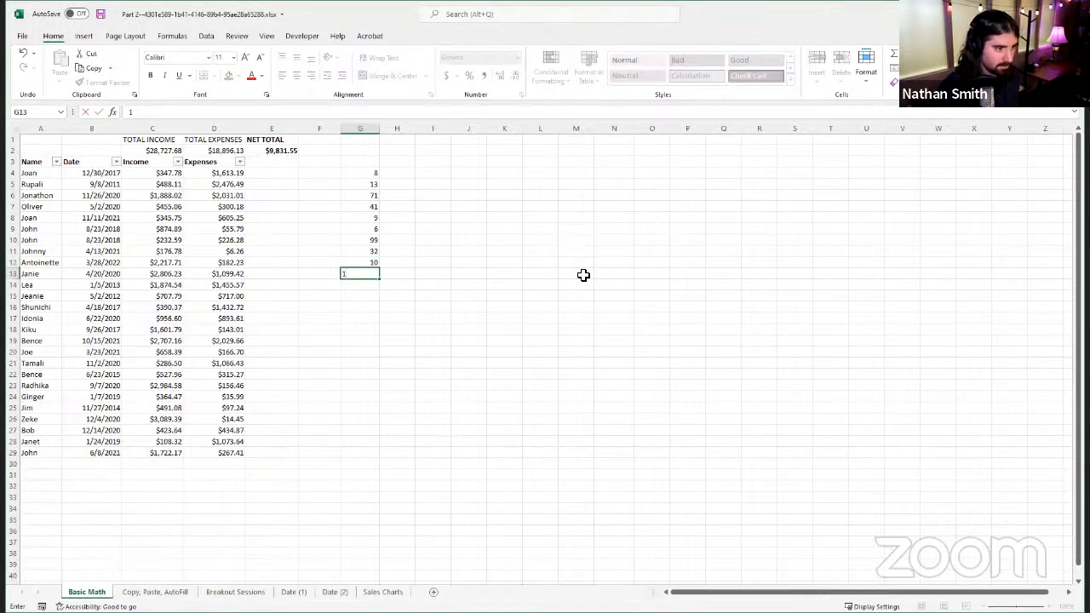
pyautogui.press('Return')
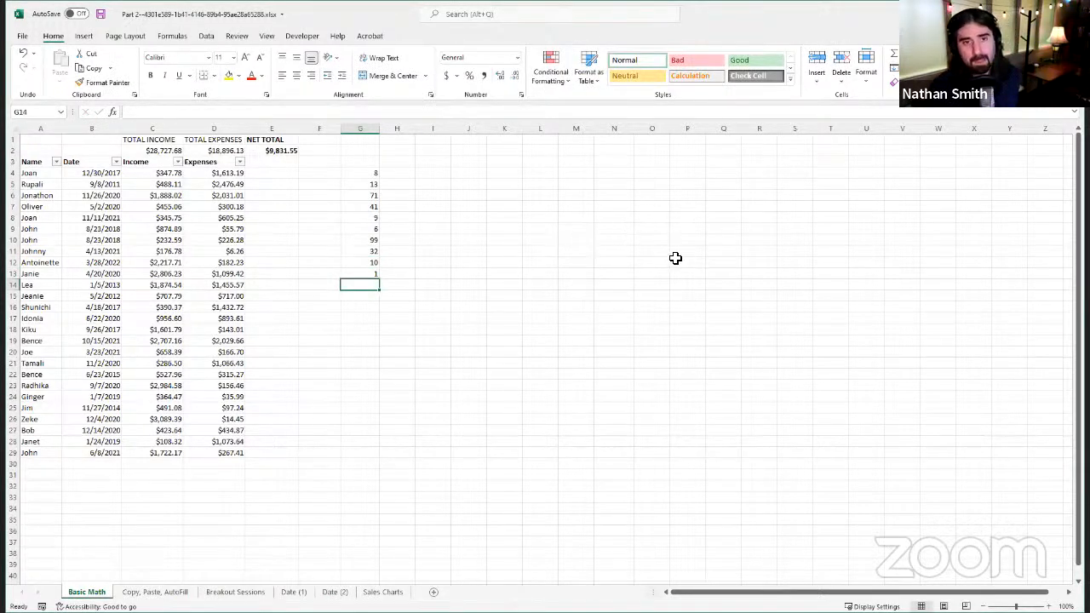
# Step: Apply bold formatting to the empty cell G2 above the column of sample numbers
pyautogui.click(375, 174)
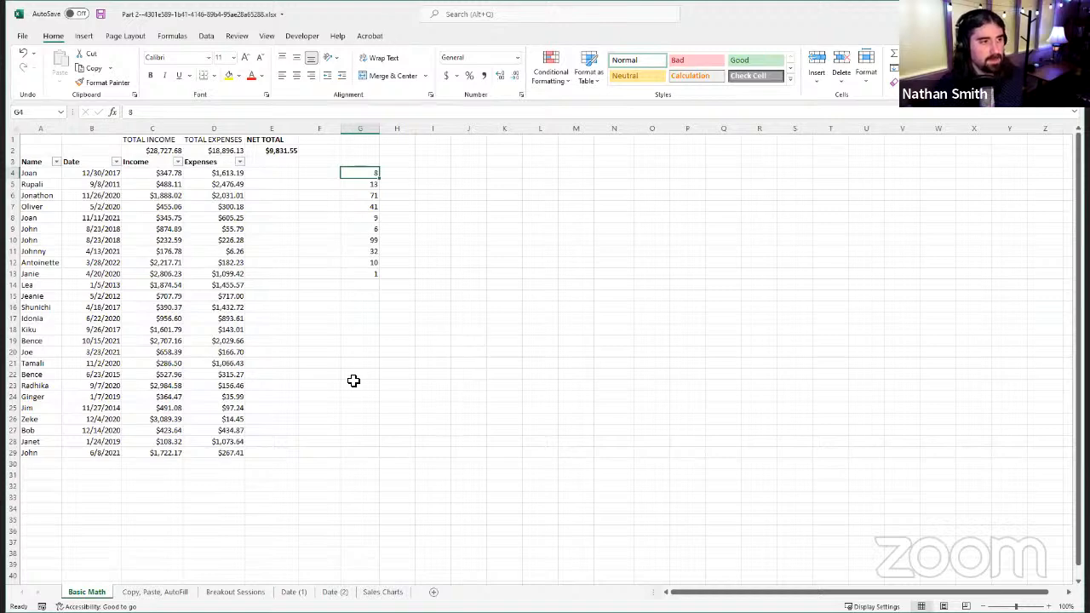
pyautogui.click(370, 152)
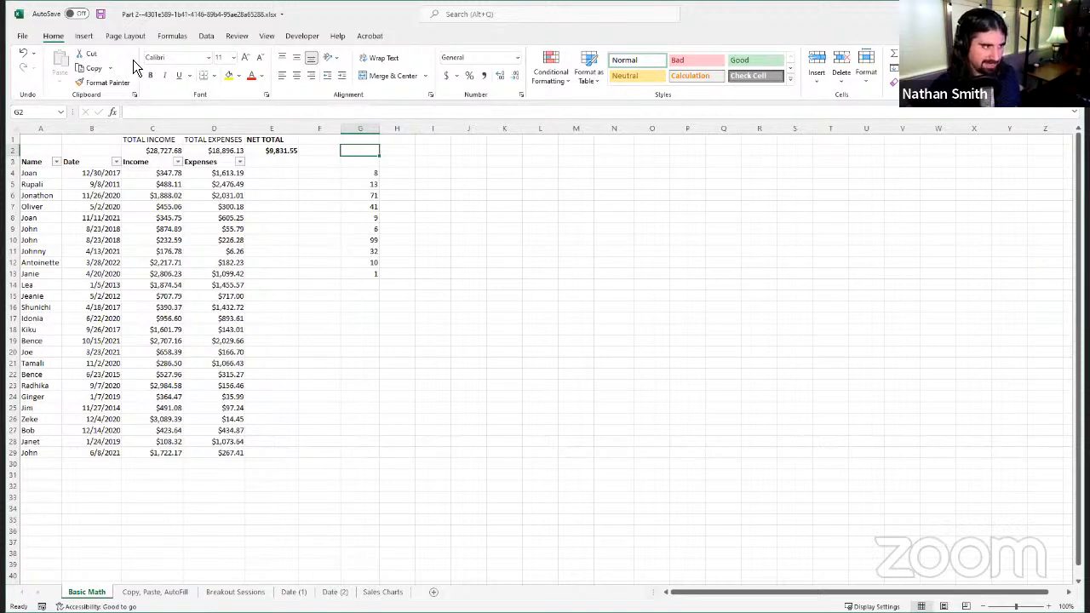
pyautogui.click(150, 76)
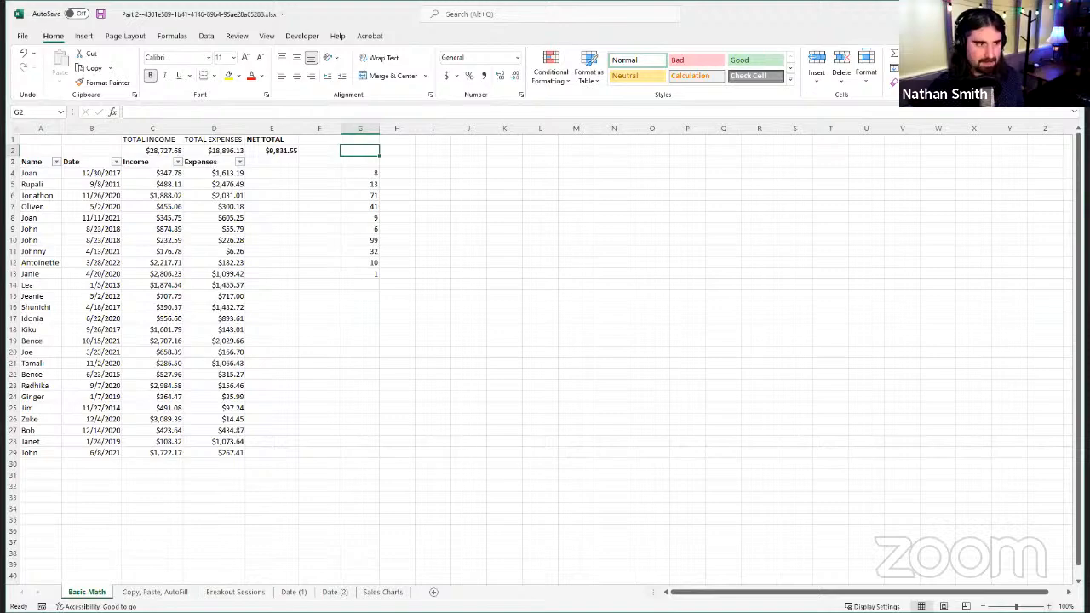
# Step: Enter the formula =SUM(G4:G13) in cell G2 to add up all the sample numbers in column G
pyautogui.click(1049, 606)
pyautogui.click(1048, 606)
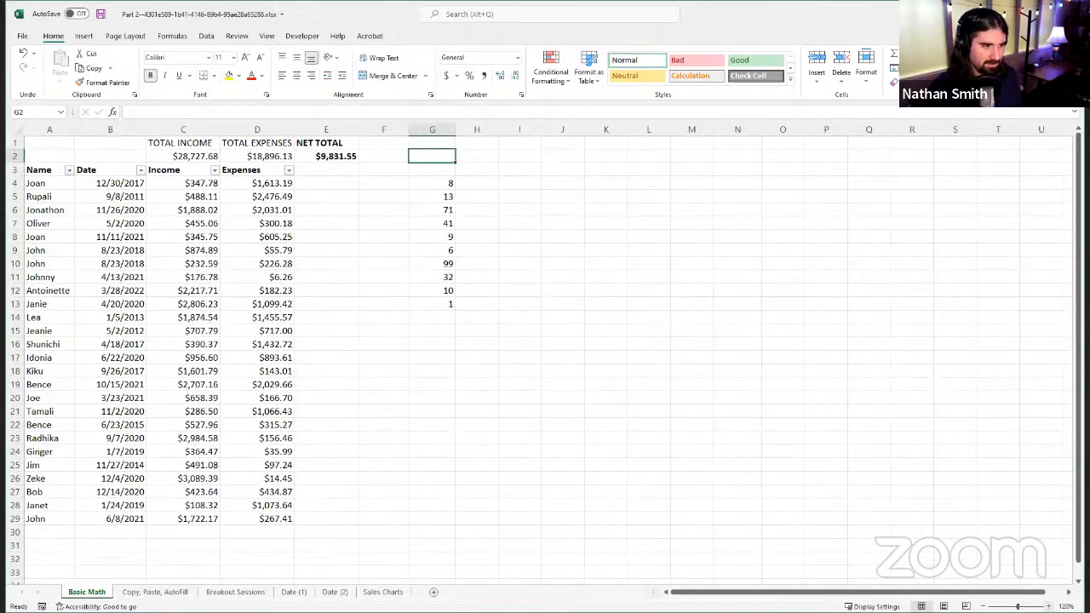
pyautogui.scroll(2, 837, 435)
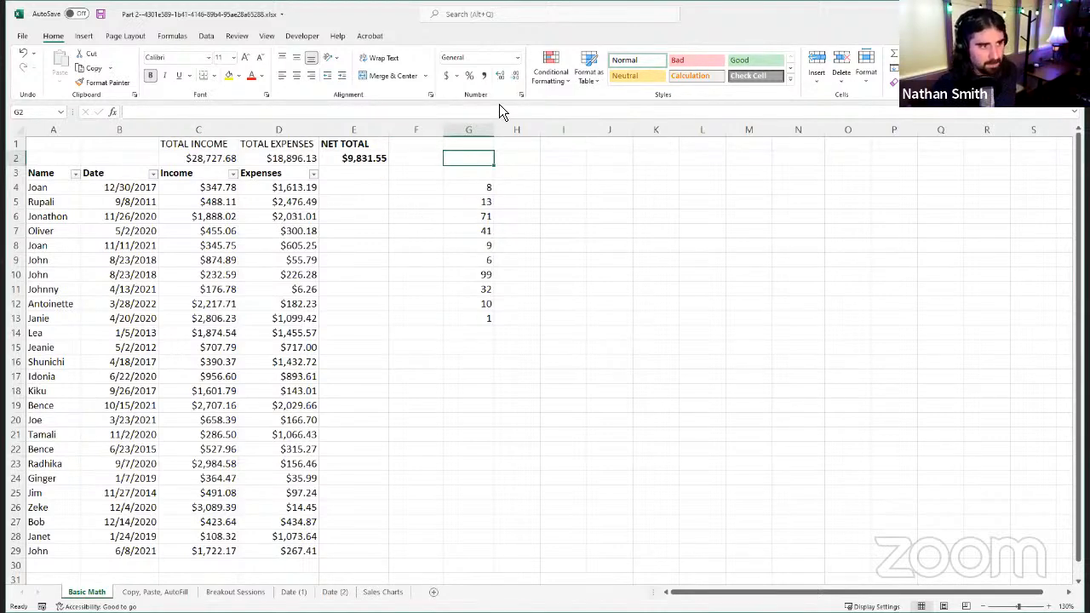
pyautogui.click(450, 113)
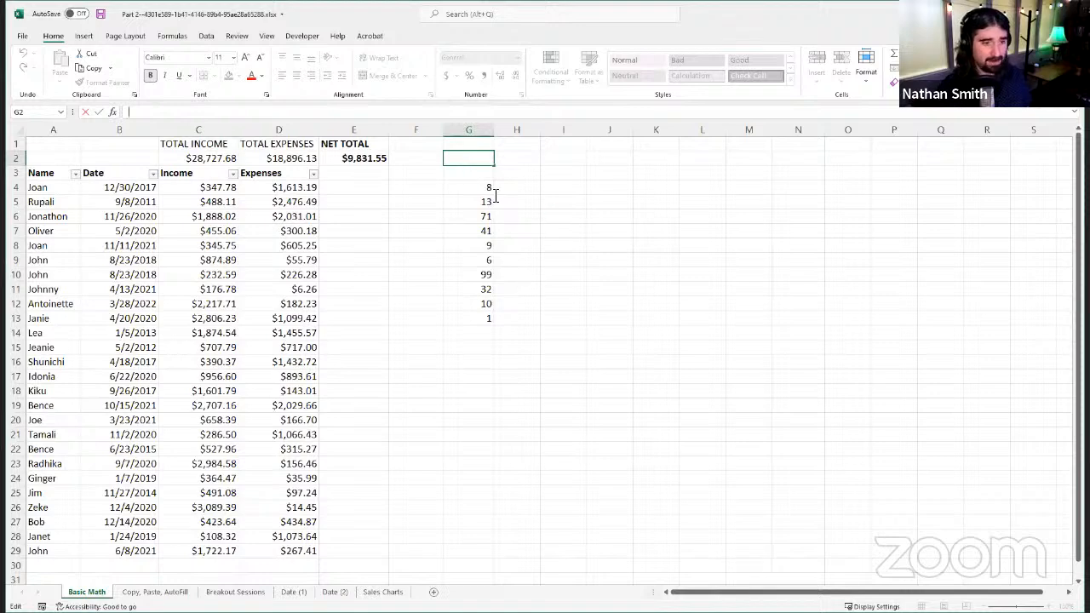
pyautogui.write('=')
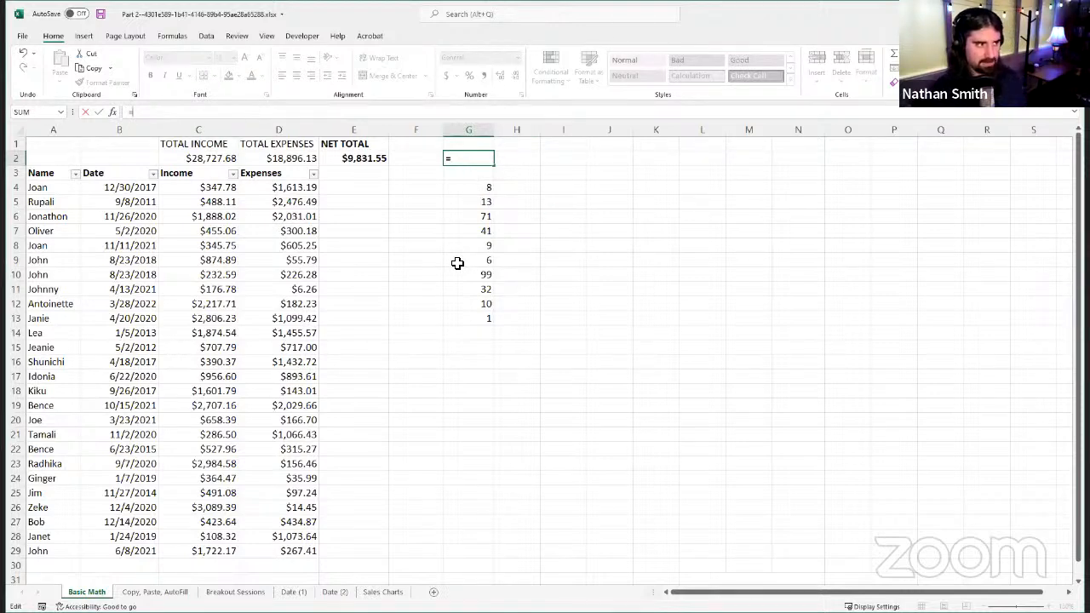
pyautogui.write('SUM(')
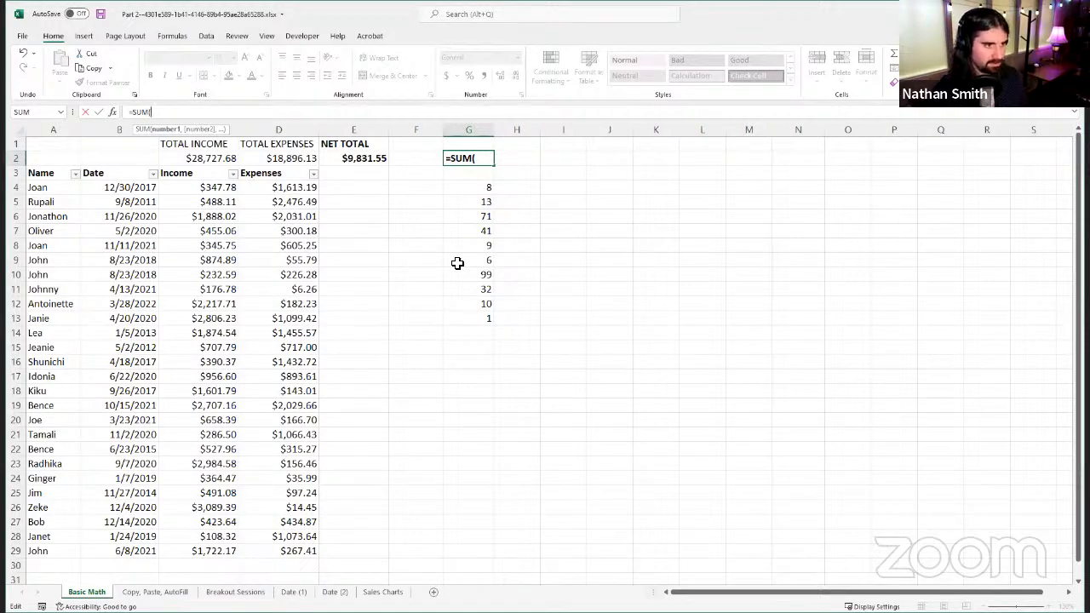
pyautogui.write('G')
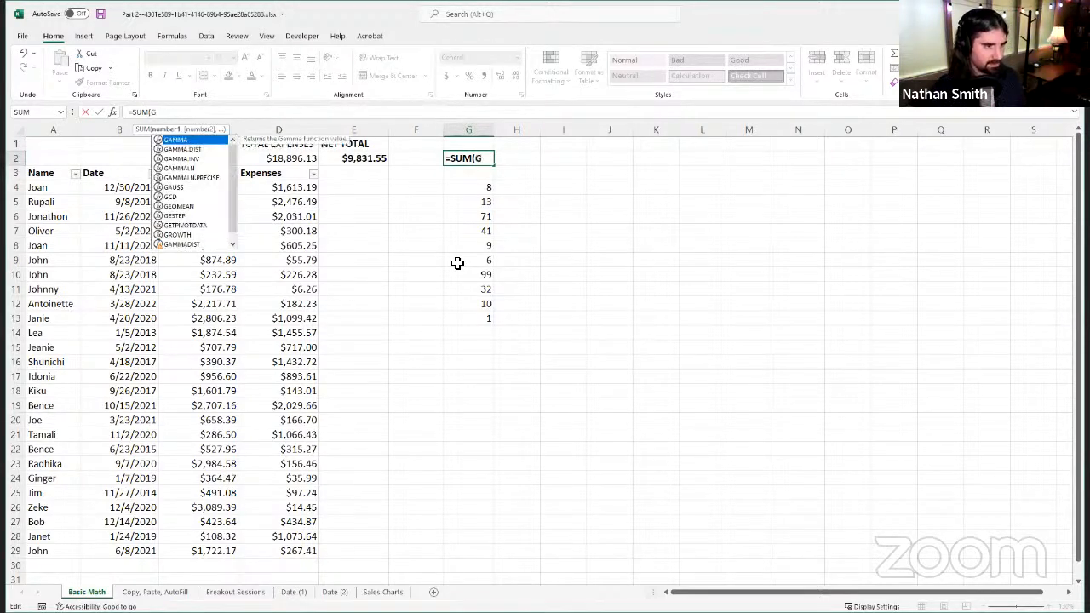
pyautogui.write('2')
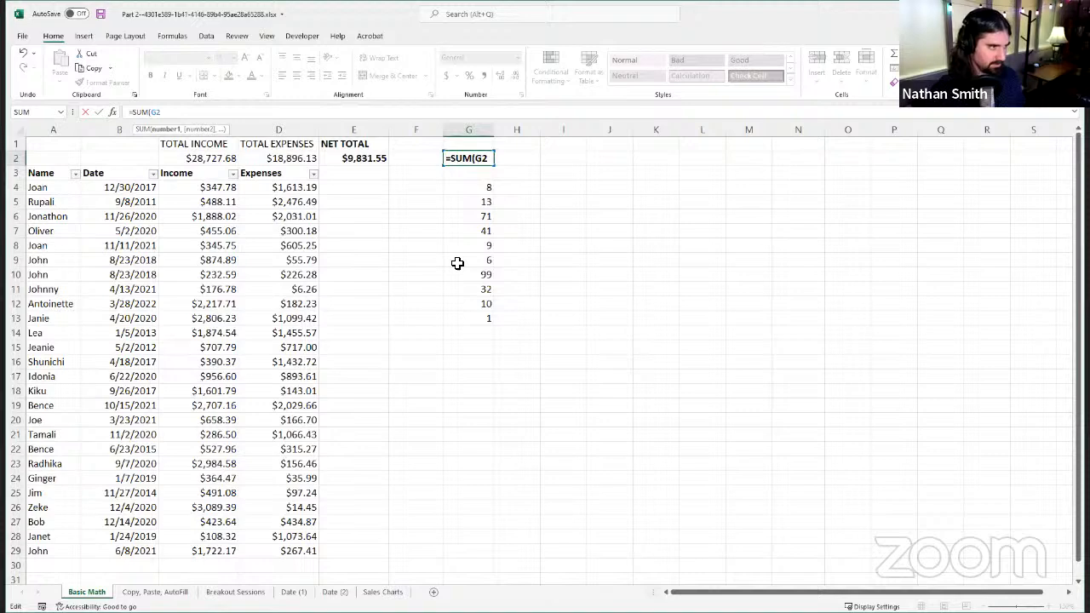
pyautogui.press('BackSpace')
pyautogui.write('4')
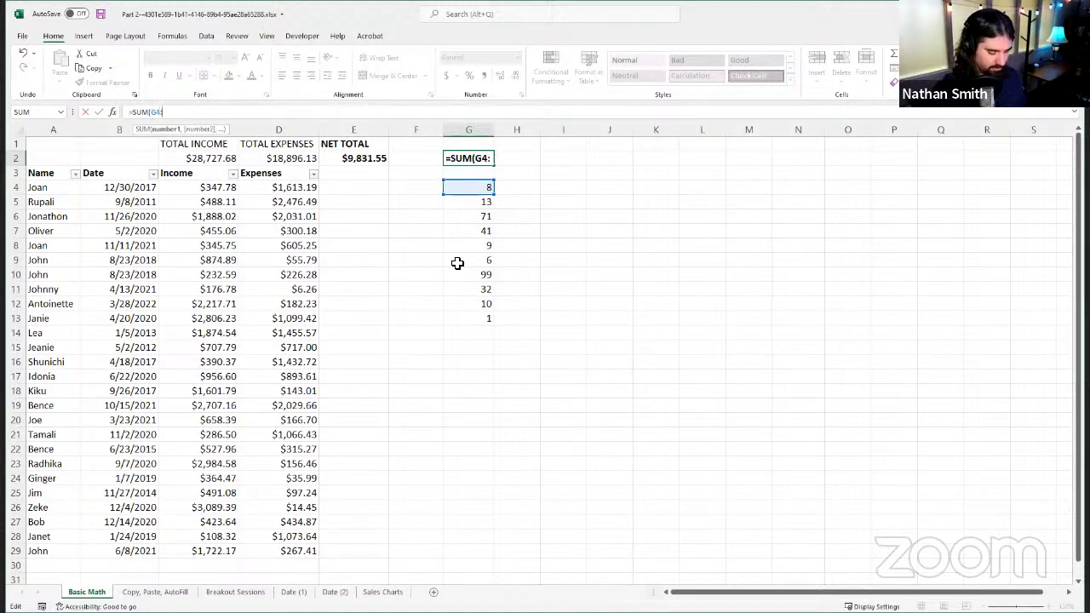
pyautogui.write(':')
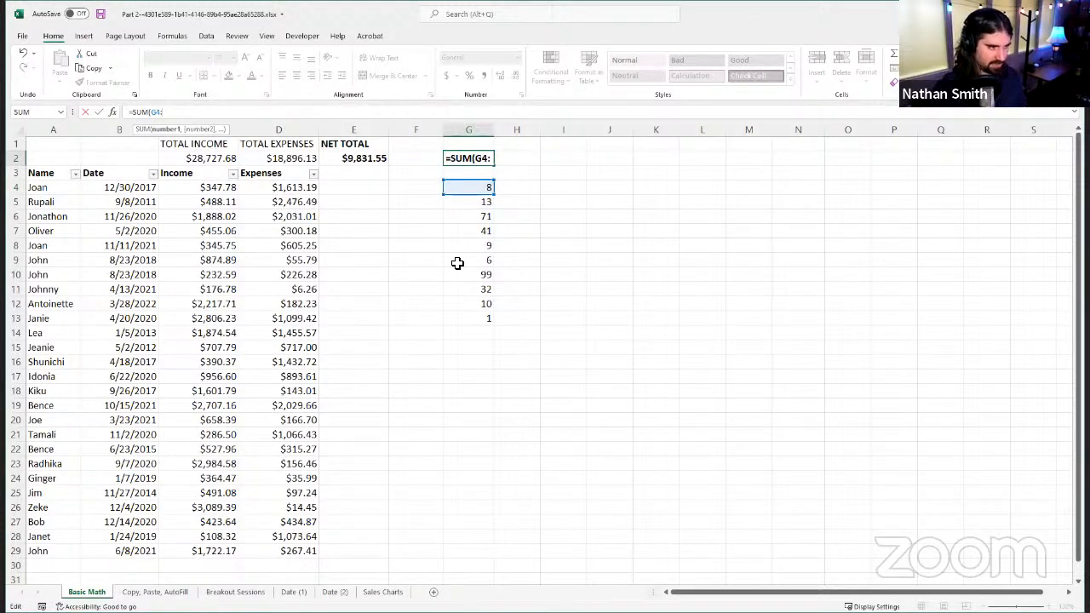
pyautogui.write('G13')
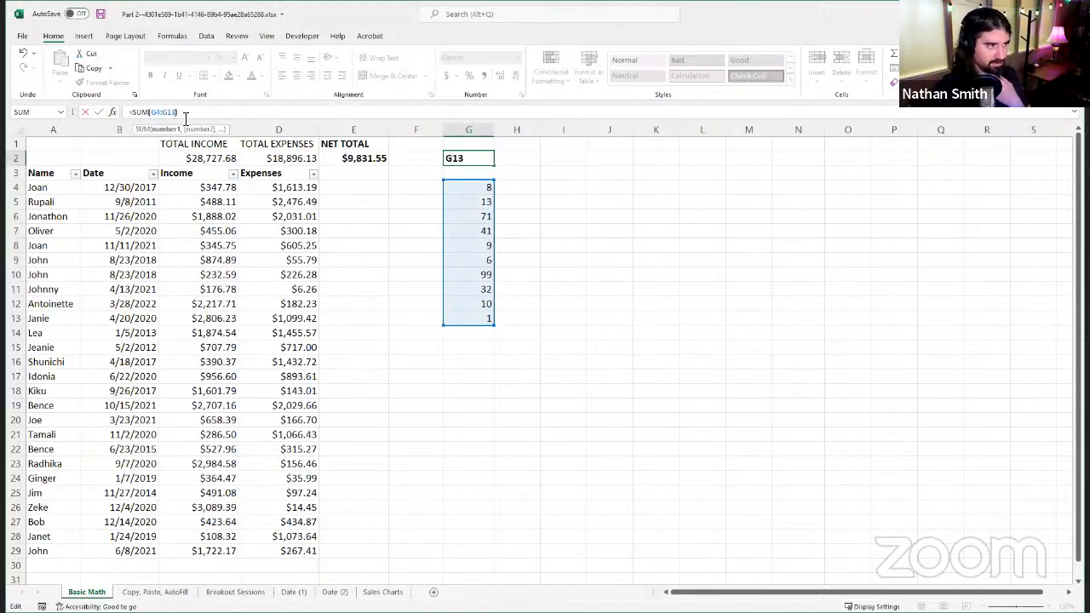
pyautogui.write(')')
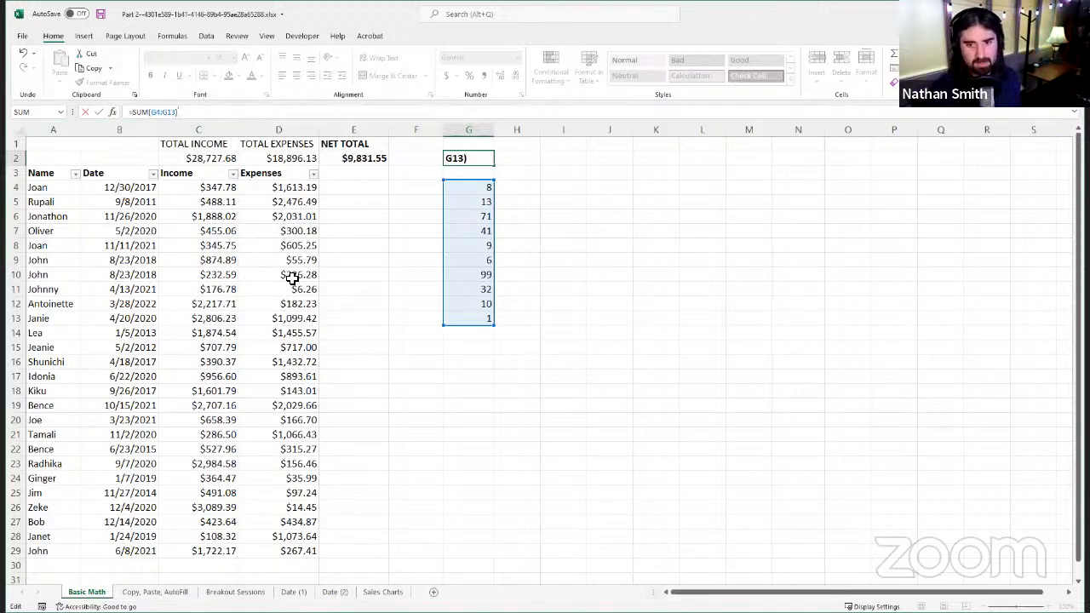
pyautogui.click(99, 113)
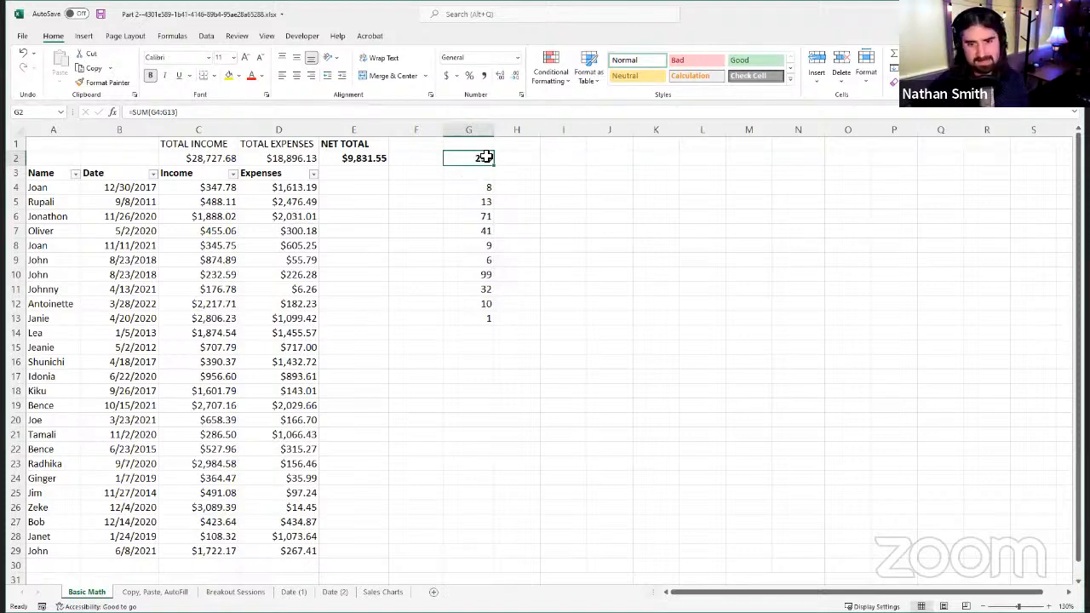
# Step: Rewrite the SUM formula in G2 to list the individual cells G4, G8, G9 and G13, separated by commas, instead of the range
pyautogui.click(213, 113)
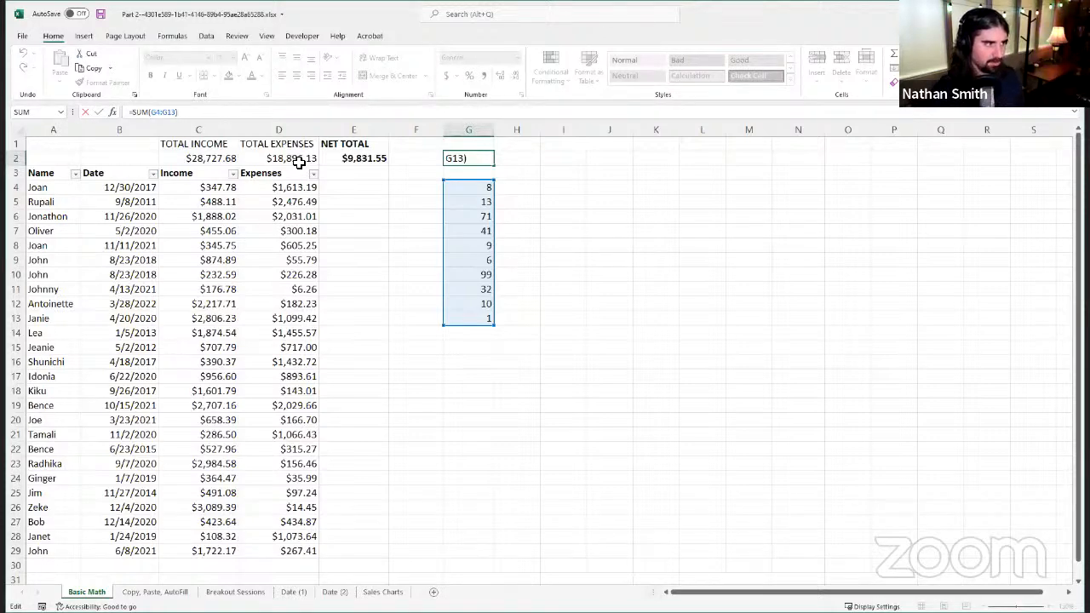
pyautogui.press('BackSpace')
pyautogui.press('BackSpace')
pyautogui.press('BackSpace')
pyautogui.press('BackSpace')
pyautogui.press('BackSpace')
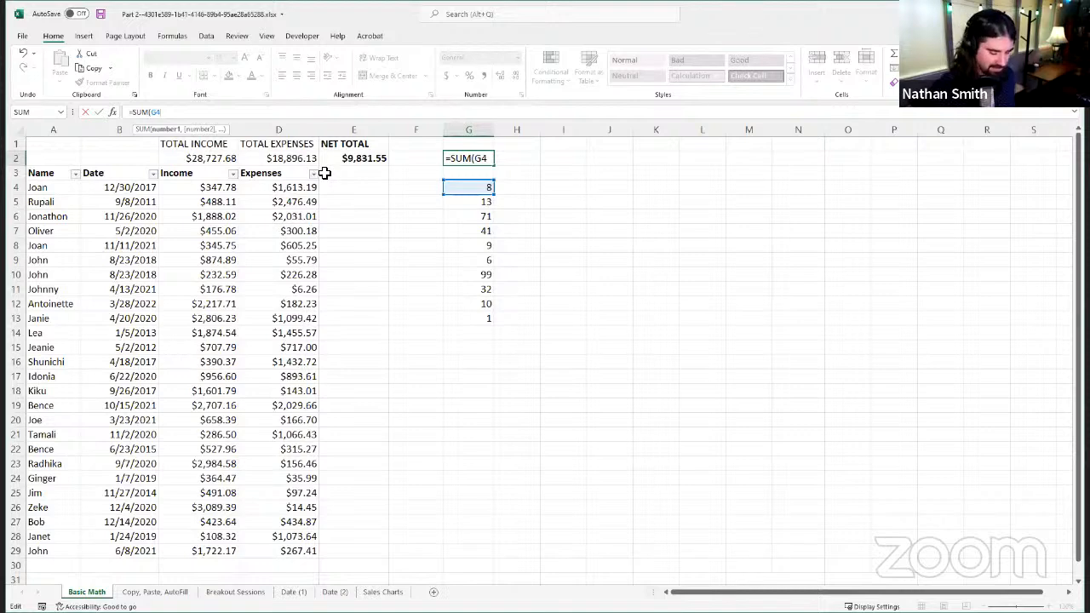
pyautogui.write(',')
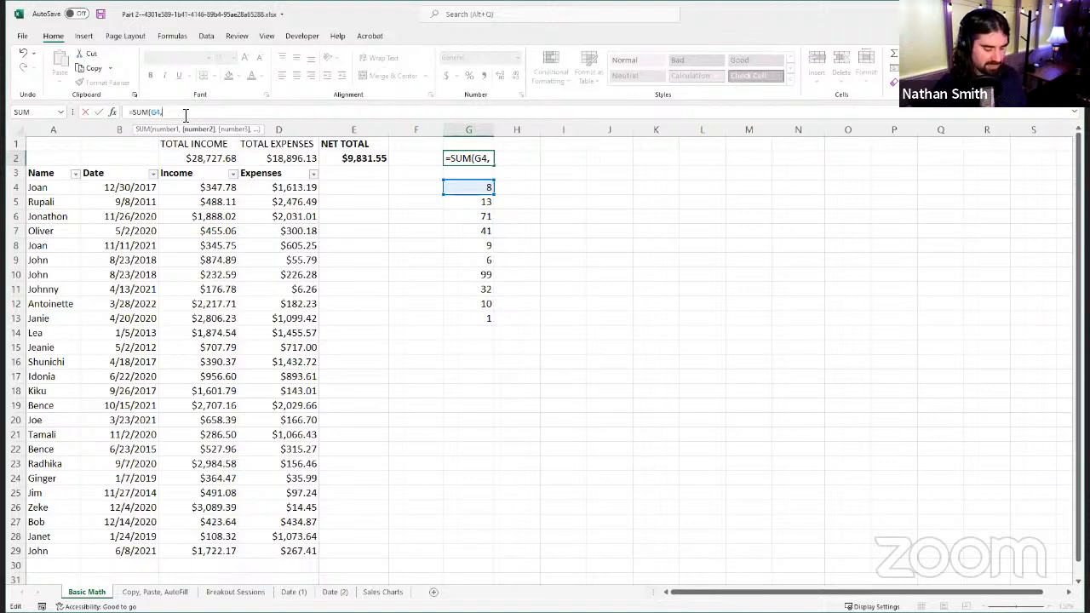
pyautogui.write('G8')
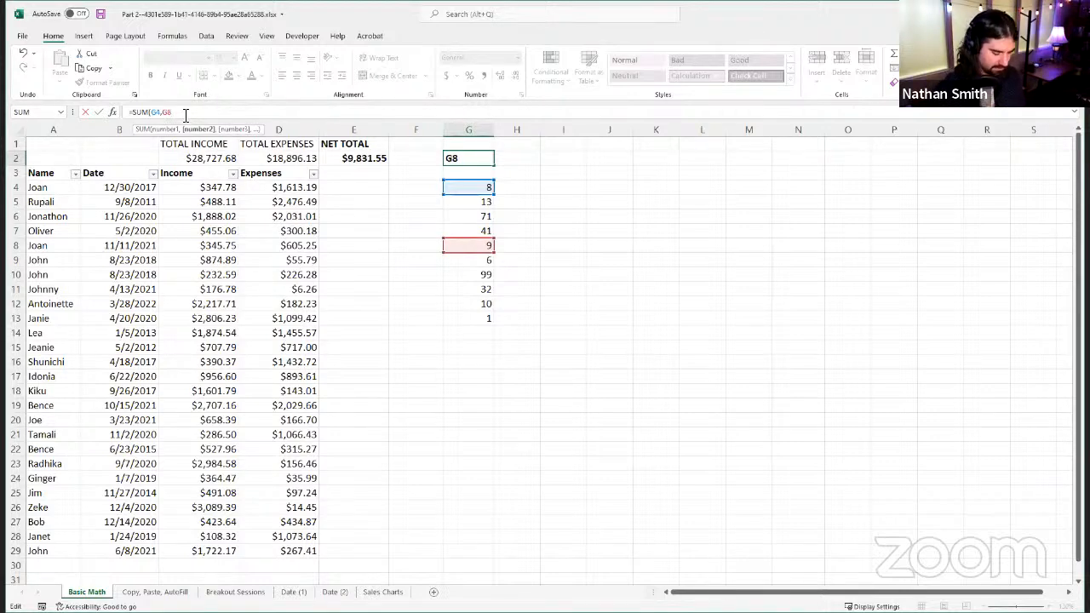
pyautogui.write(',')
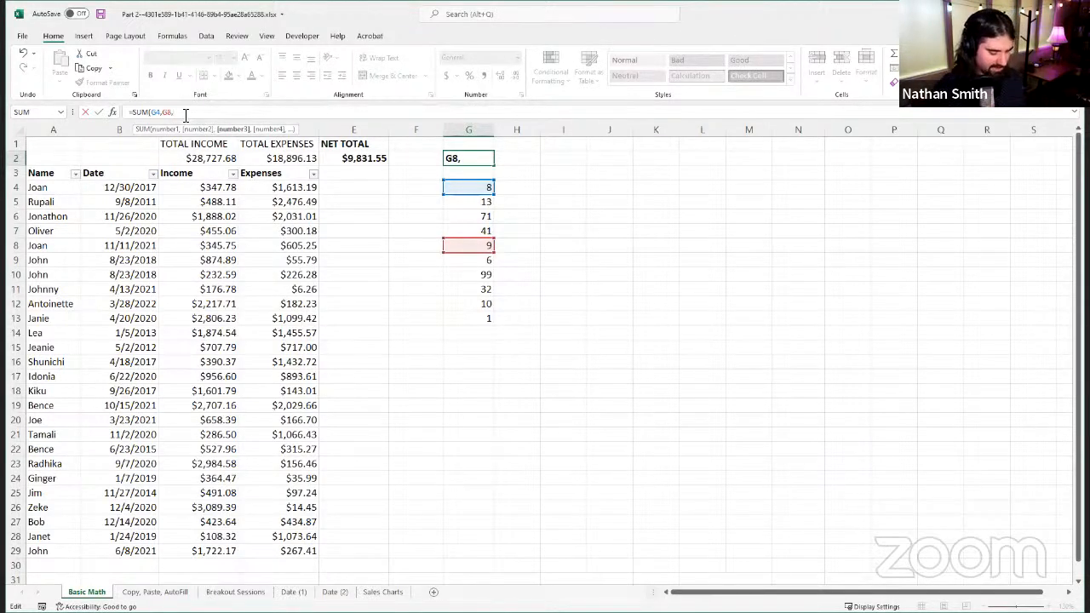
pyautogui.write('G9')
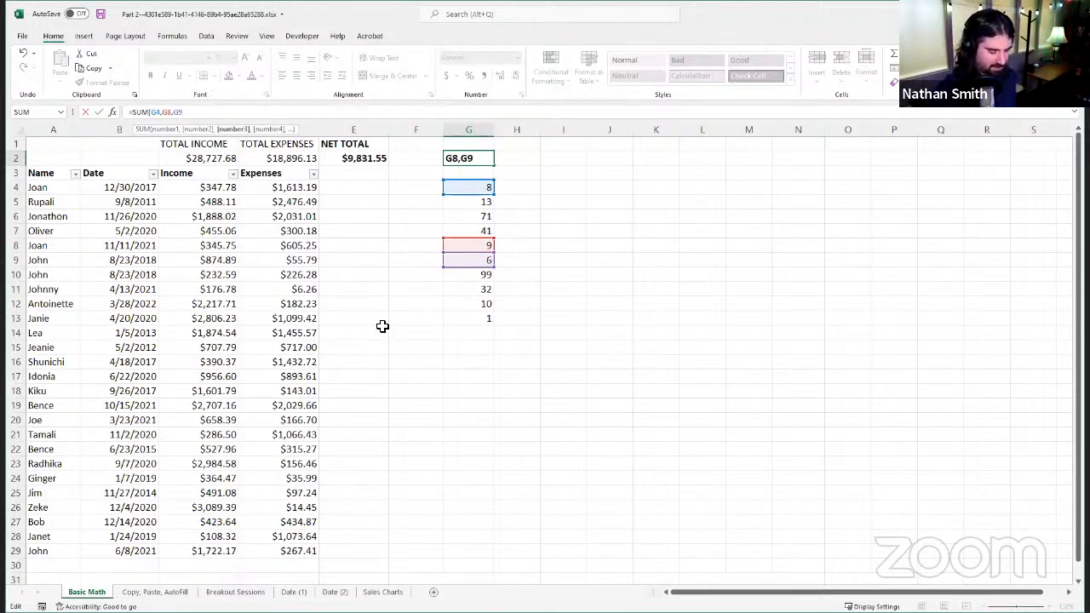
pyautogui.write(',')
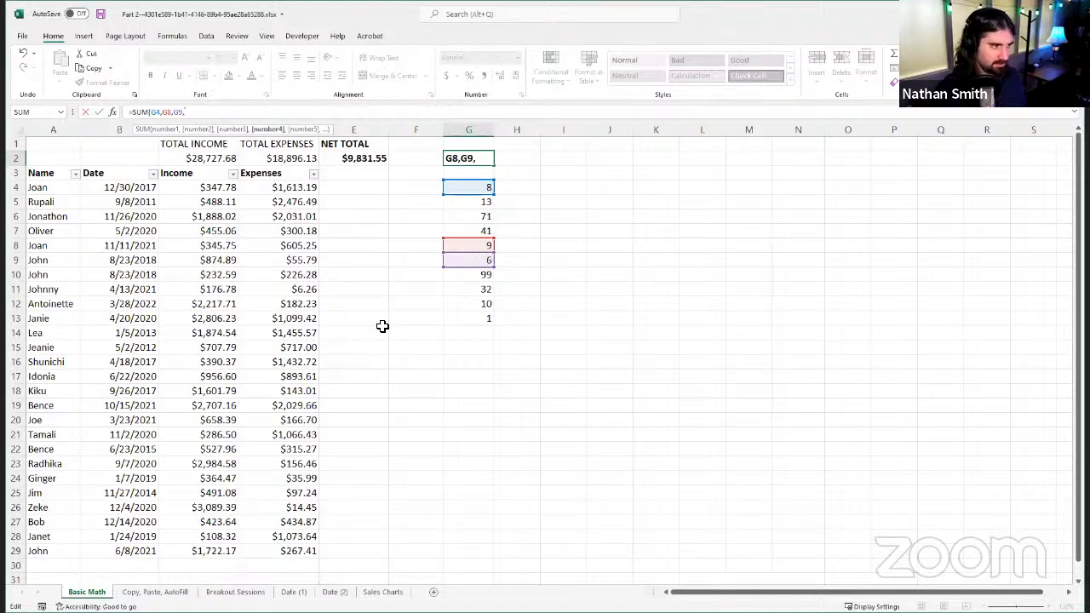
pyautogui.write('G13')
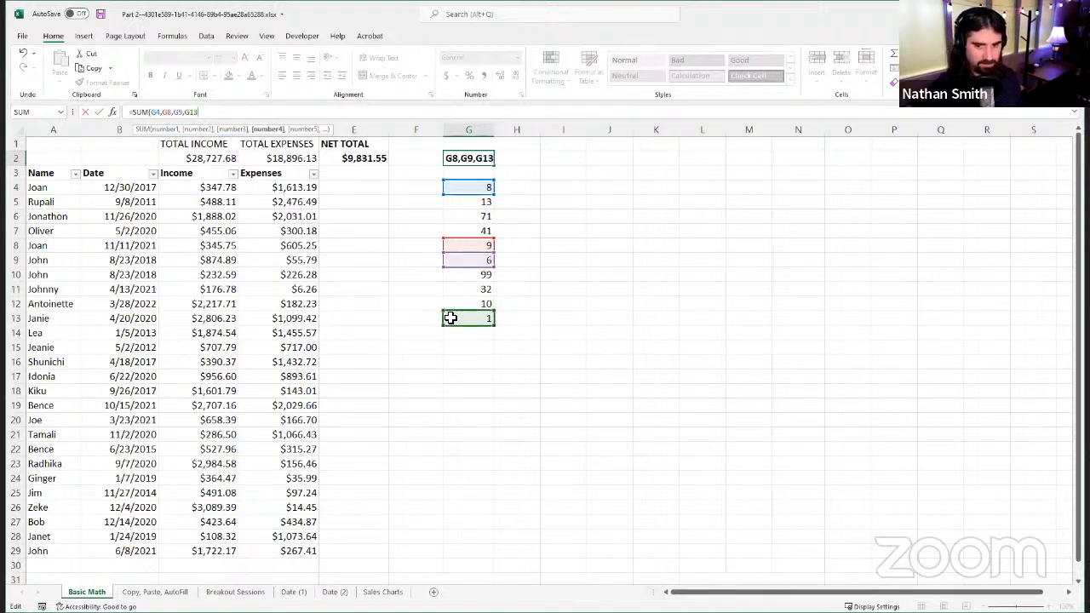
# Step: Replace the comma between G8 and G9 in the G2 formula with a colon, making them the range G8:G9
pyautogui.click(177, 114)
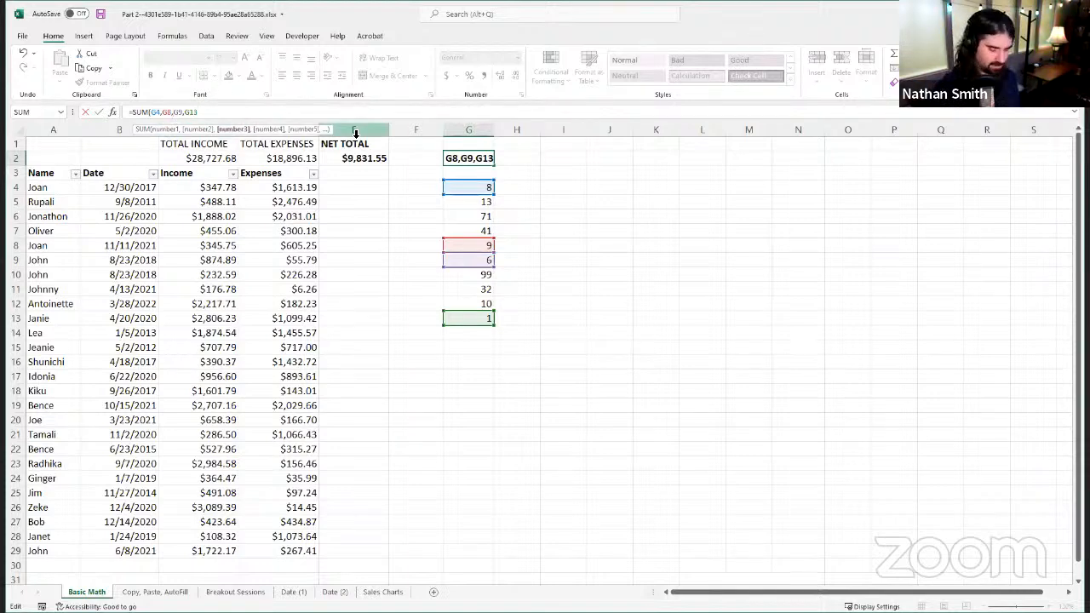
pyautogui.press('BackSpace')
pyautogui.write('=:')
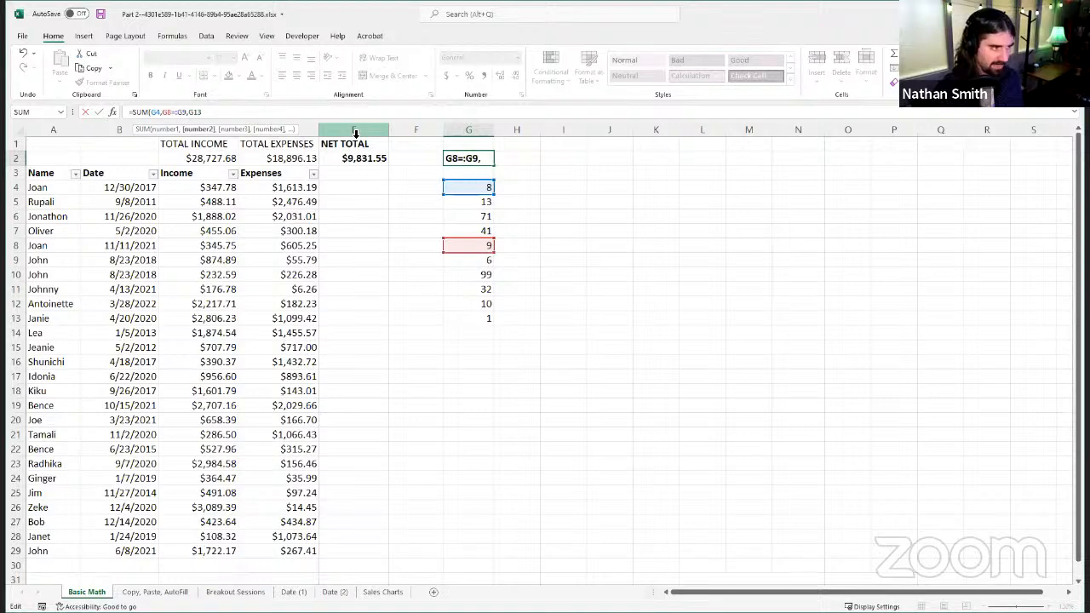
pyautogui.press('BackSpace')
pyautogui.press('BackSpace')
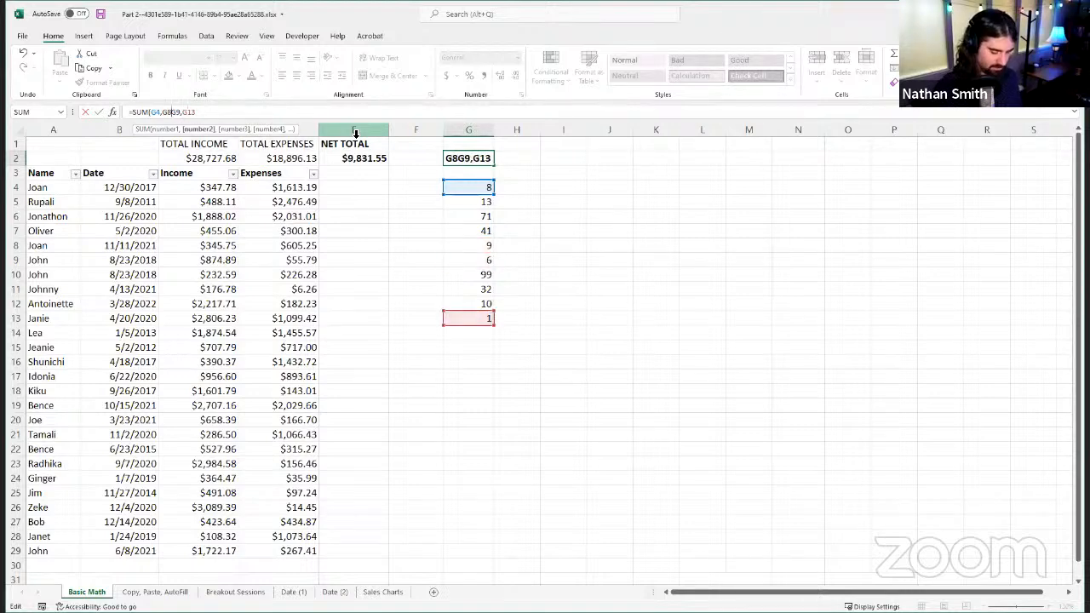
pyautogui.write(':')
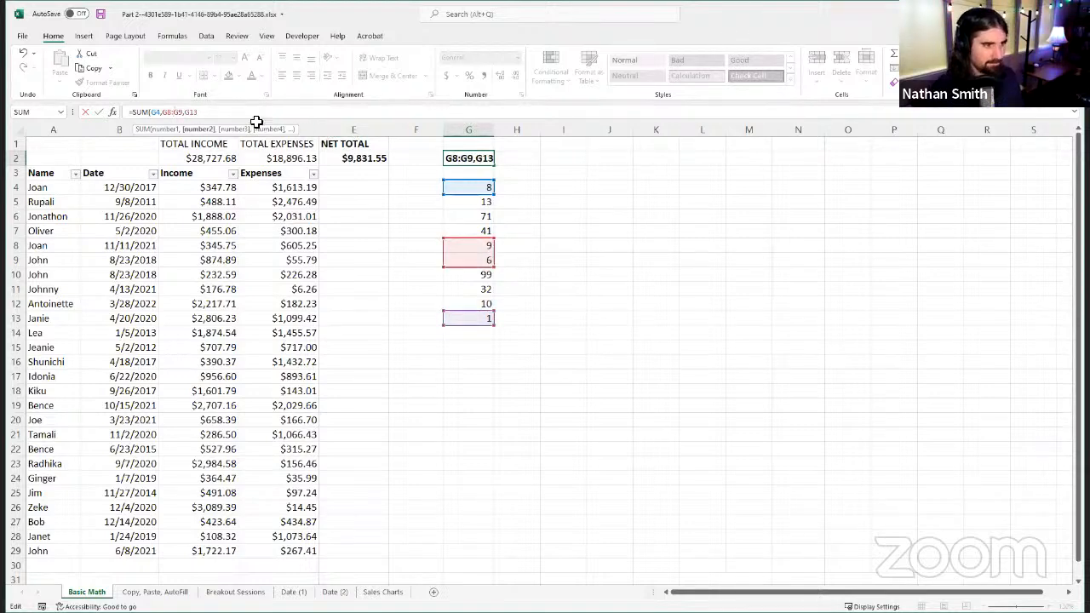
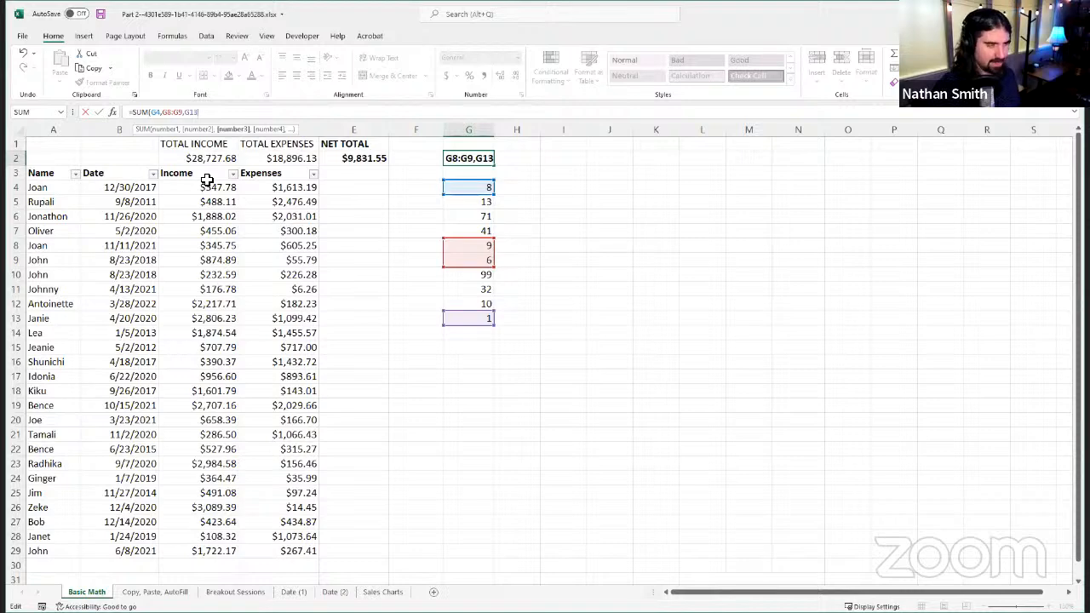
# Step: Complete the G2 formula as =SUM(G4,G8:G9,G13) and review the cells it references
pyautogui.write(')')
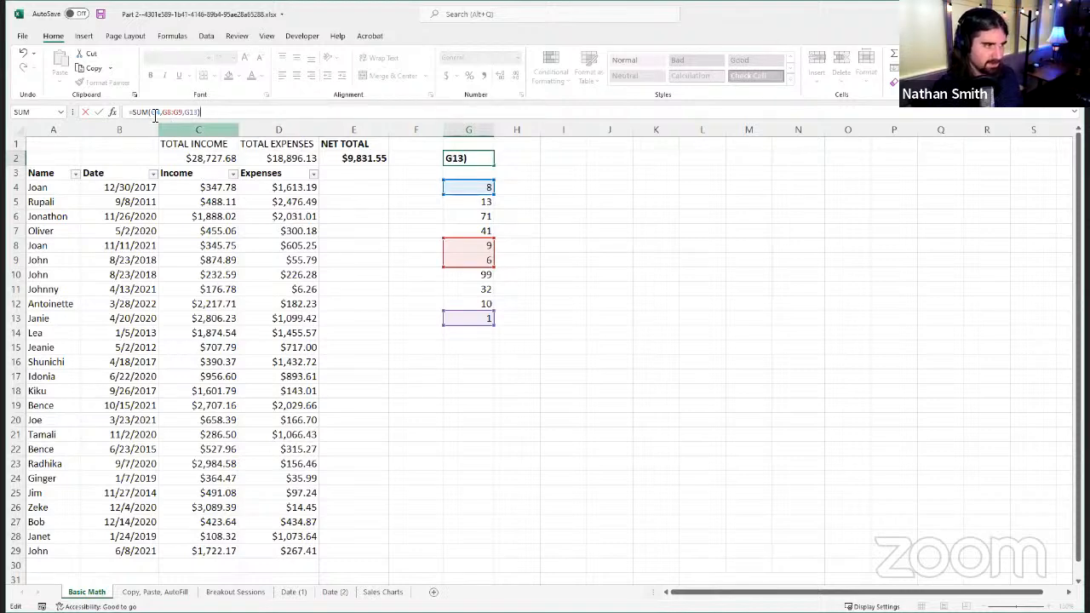
pyautogui.click(98, 111)
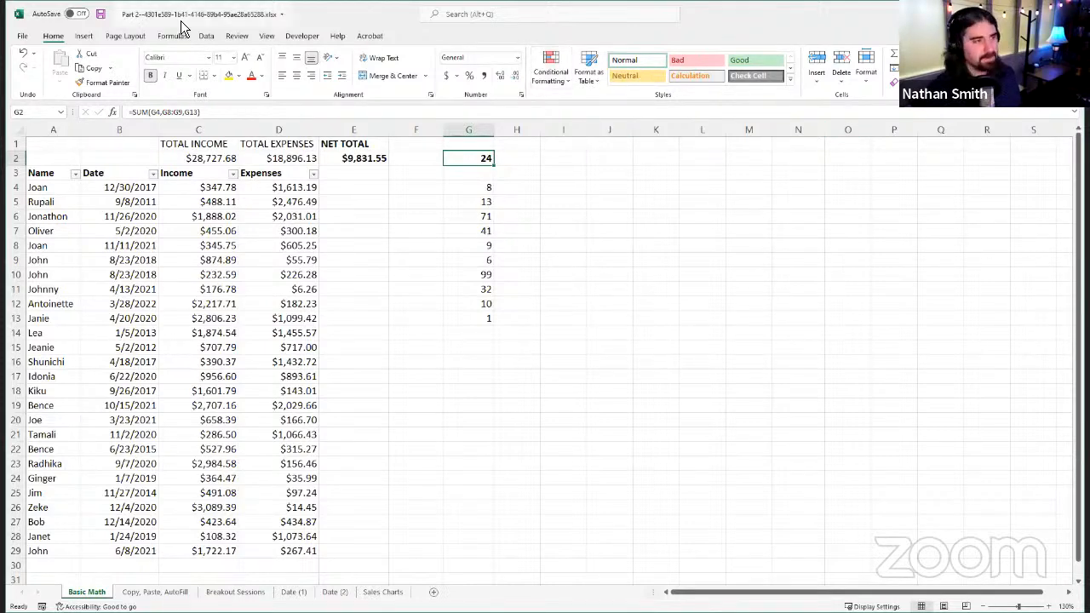
pyautogui.click(230, 117)
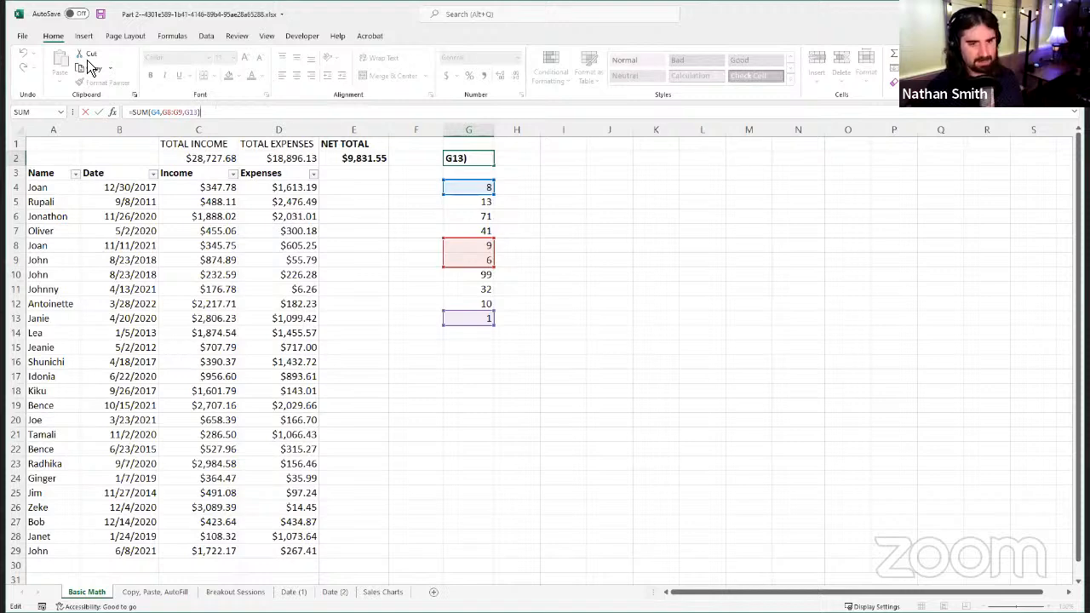
pyautogui.click(85, 112)
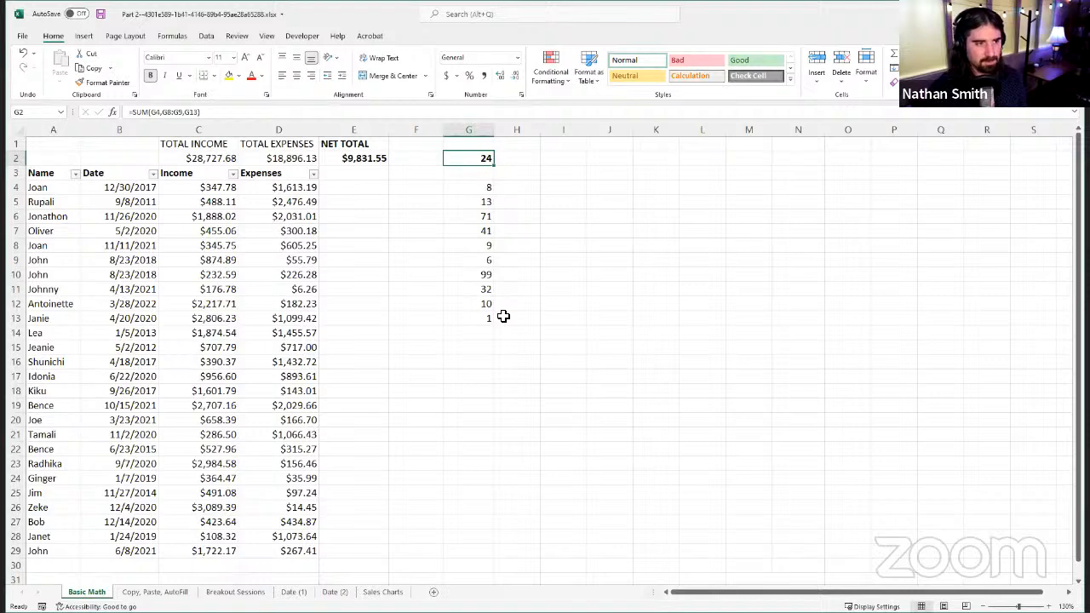
# Step: Replace the contents of G2 with the formula =PRODUCT(G4:G13) to multiply all the sample numbers in column G
pyautogui.press('Delete')
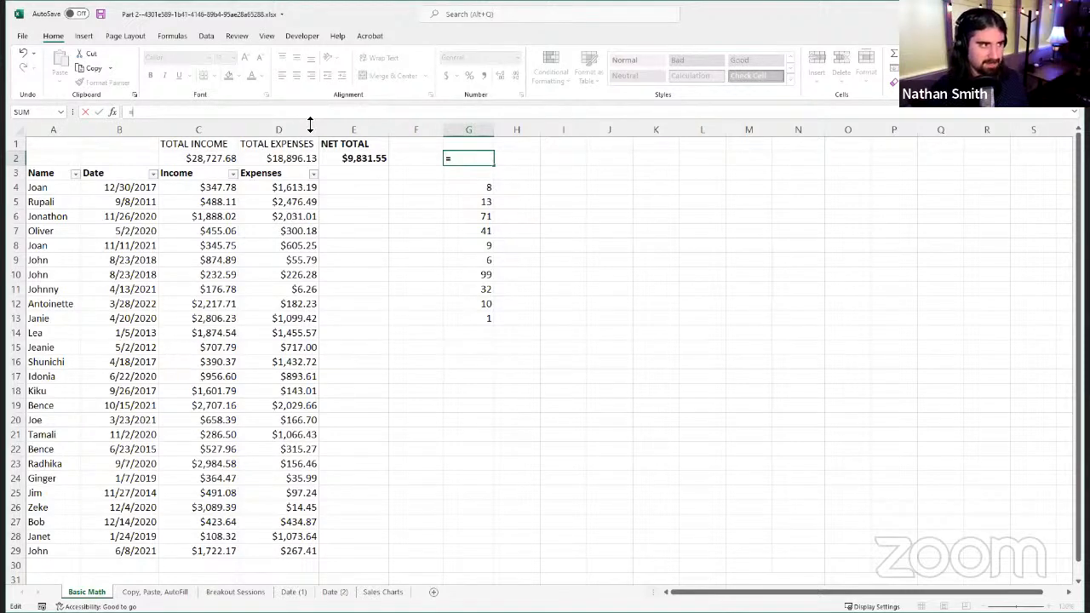
pyautogui.write('PRODUCT')
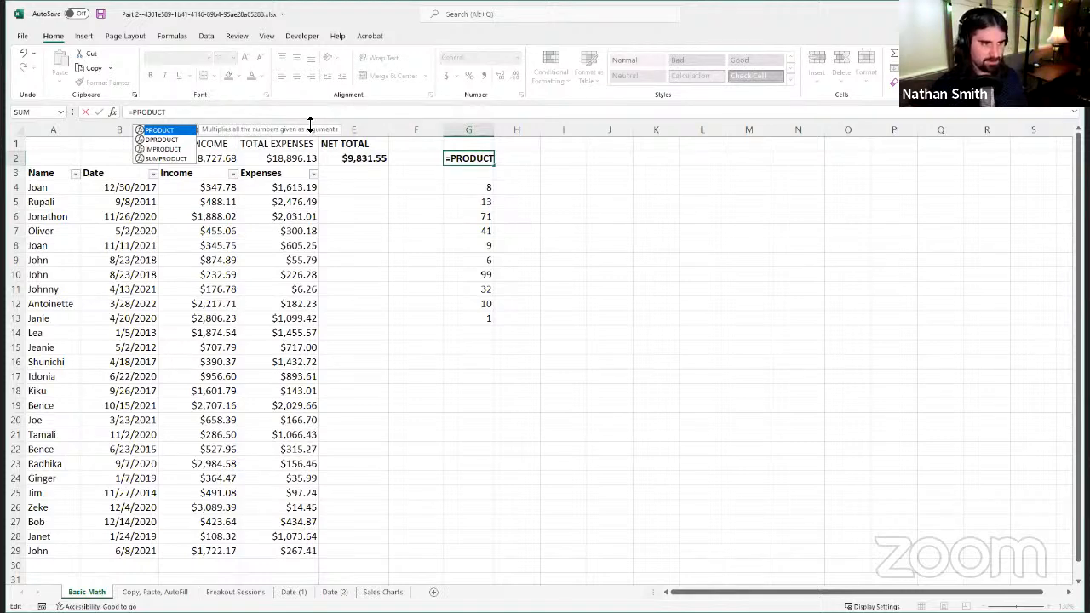
pyautogui.write('(')
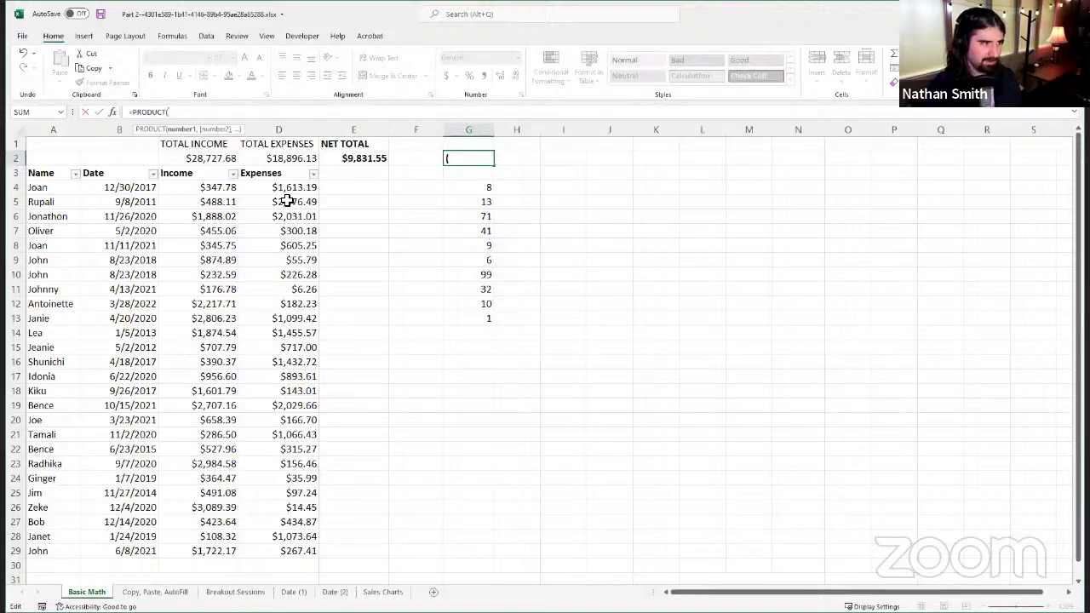
pyautogui.write('G')
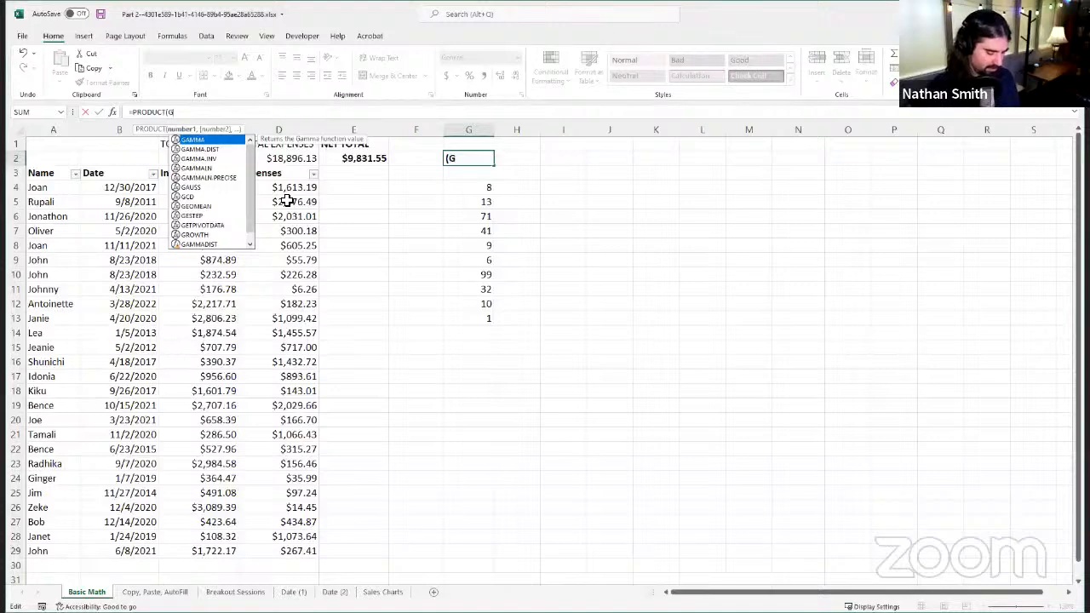
pyautogui.write('4:')
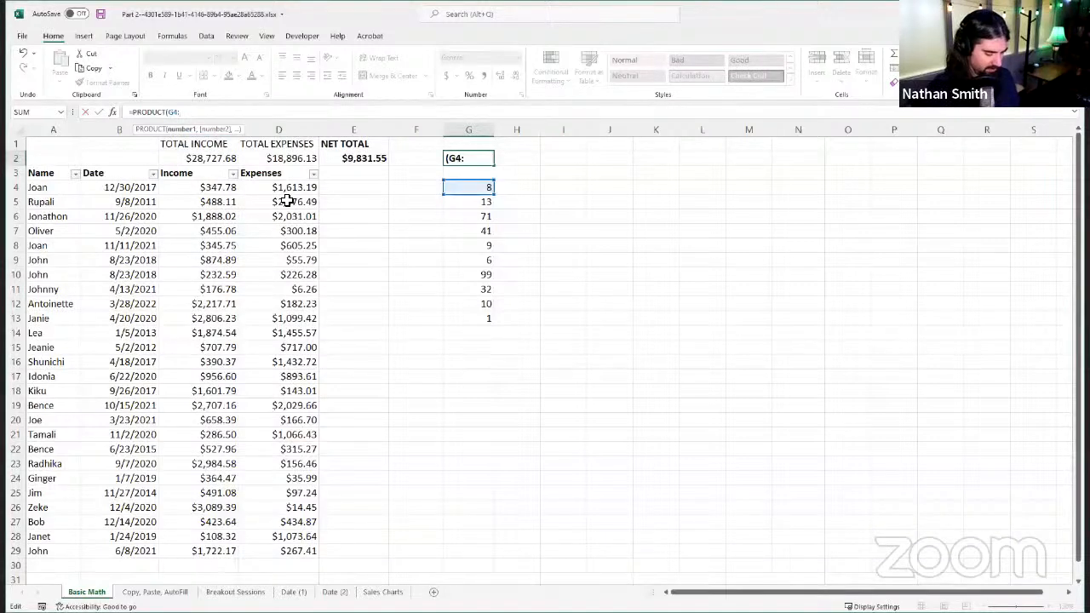
pyautogui.write('G13')
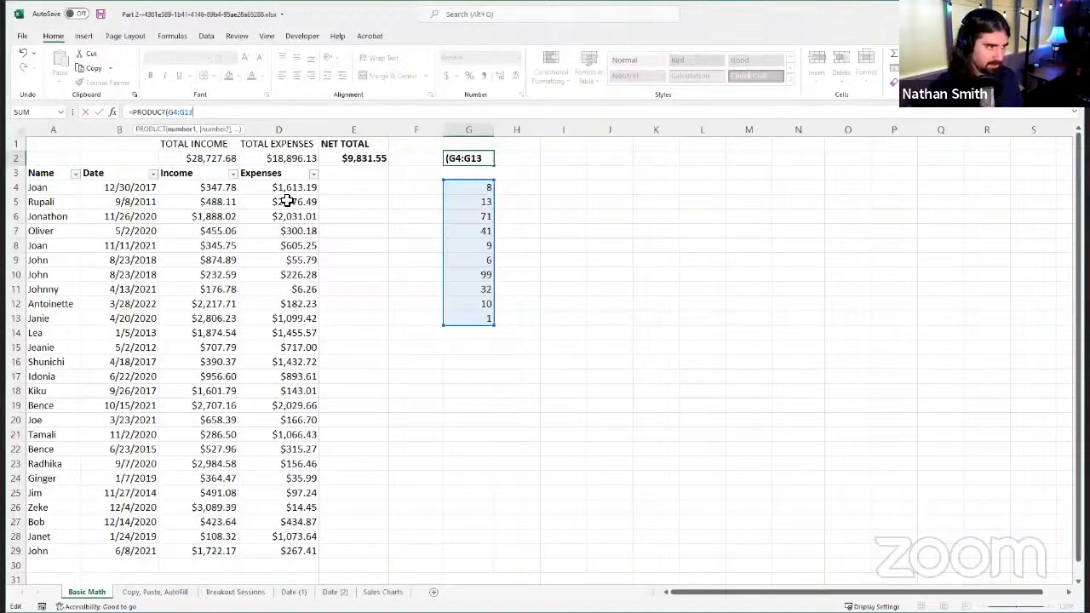
pyautogui.write(')')
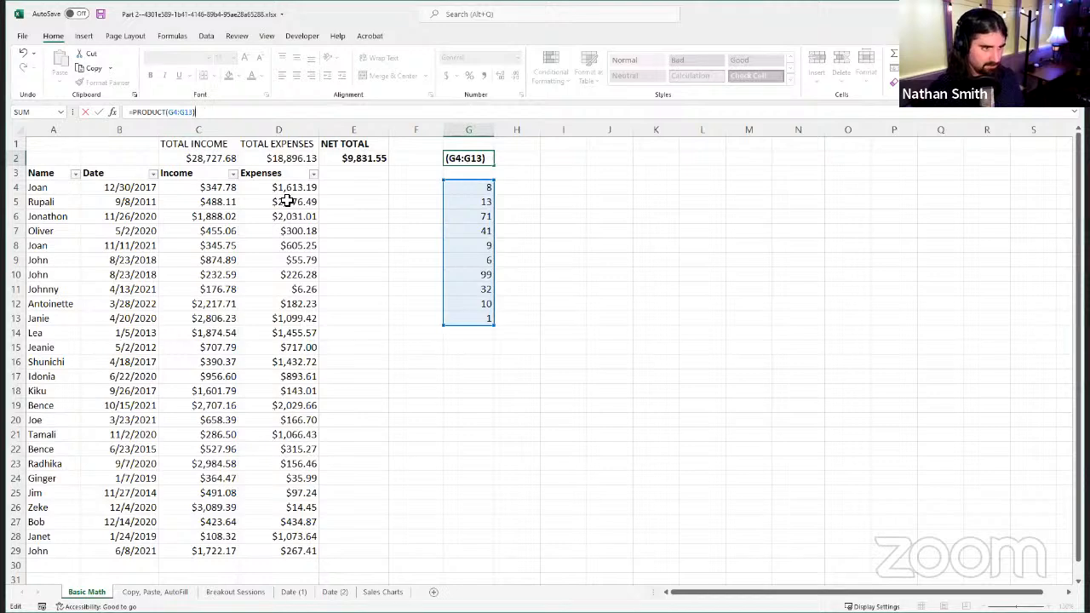
pyautogui.press('Return')
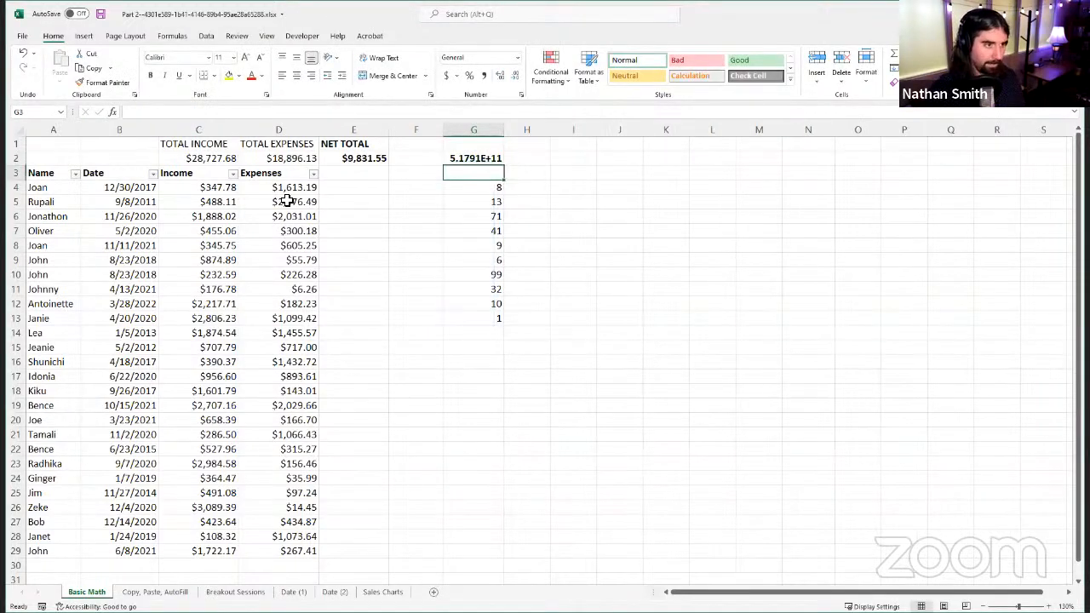
# Step: Widen column G to about three times its width and apply the Number format to the product in G2
pyautogui.click(488, 157)
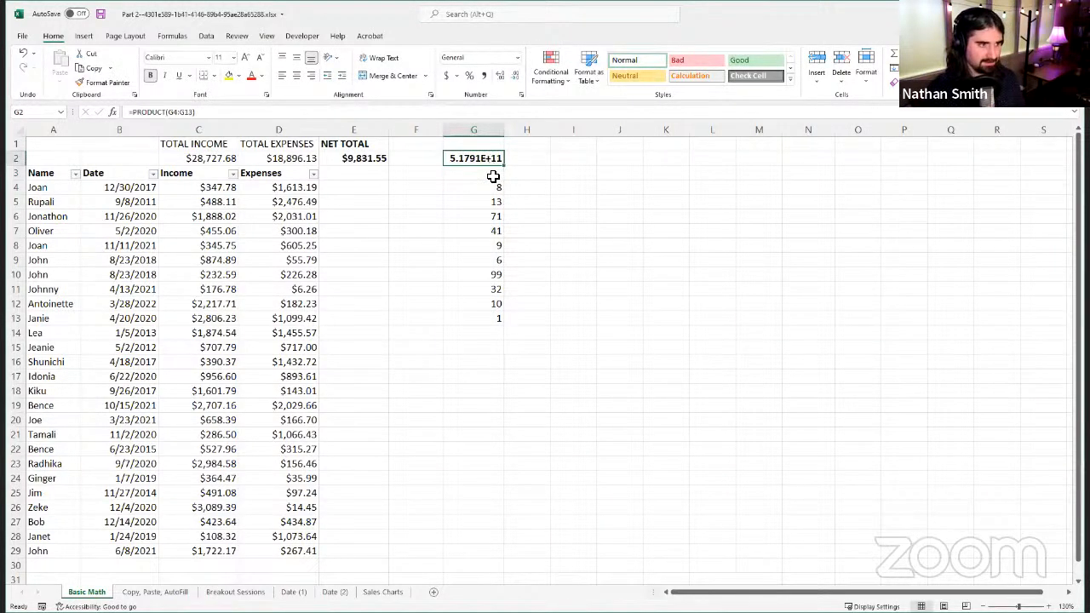
pyautogui.click(492, 173)
pyautogui.click(479, 157)
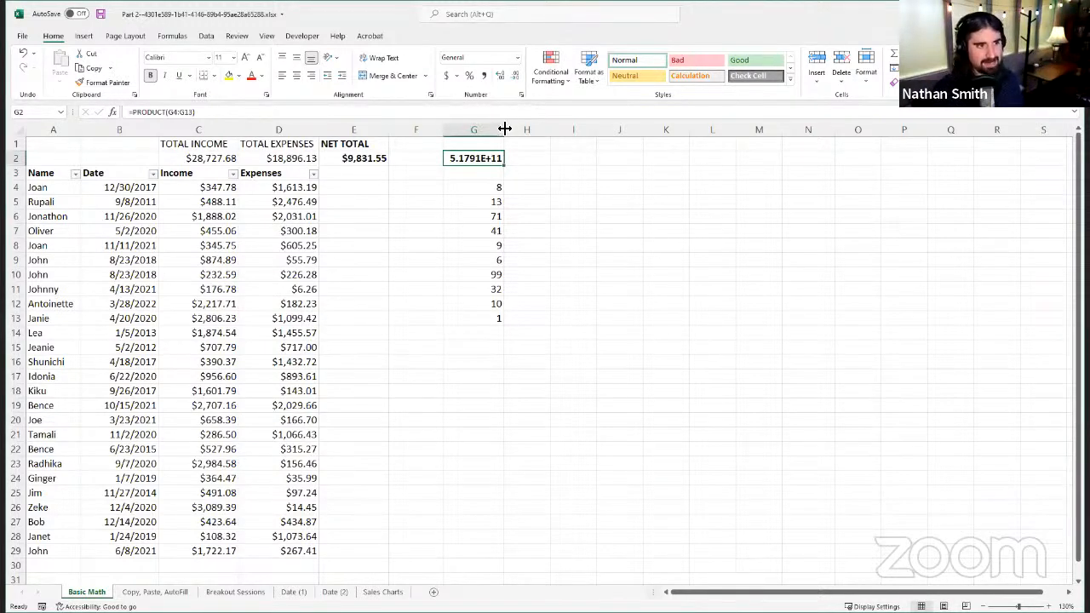
pyautogui.moveTo(503, 126); pyautogui.dragTo(608, 127)
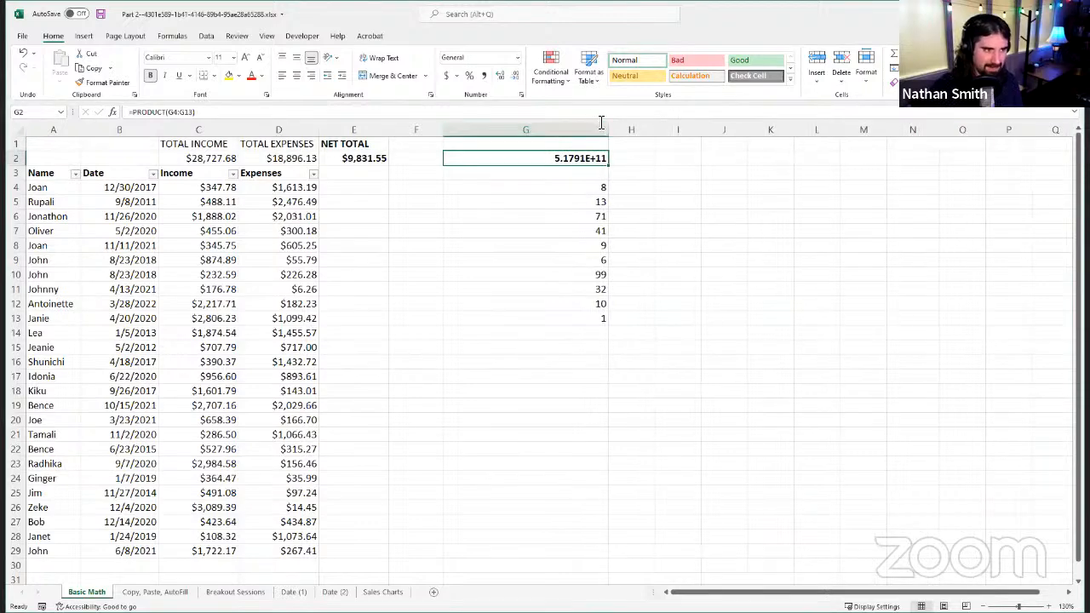
pyautogui.click(518, 58)
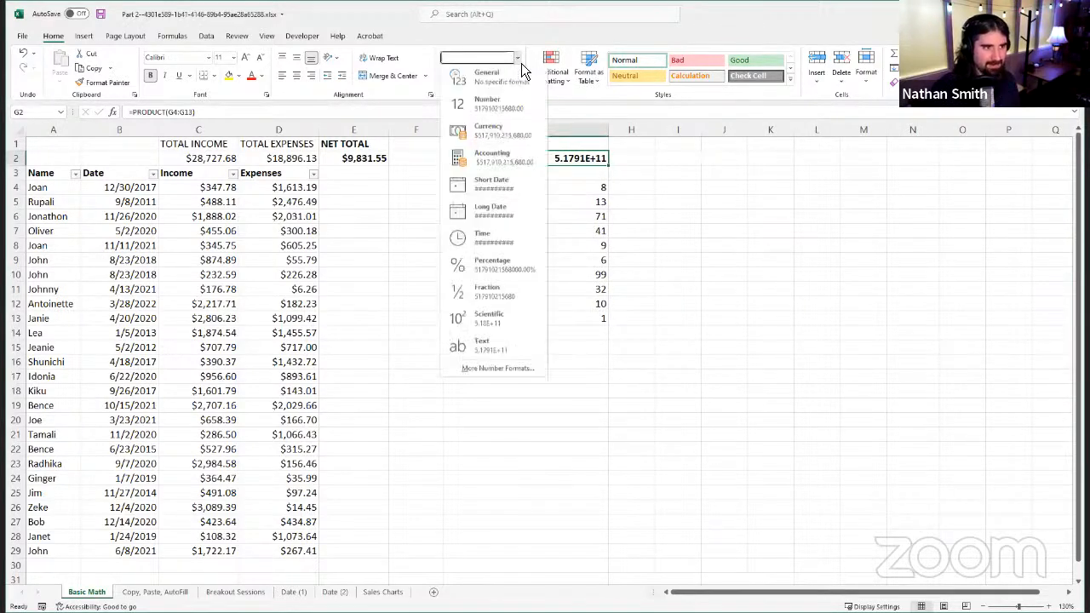
pyautogui.click(508, 109)
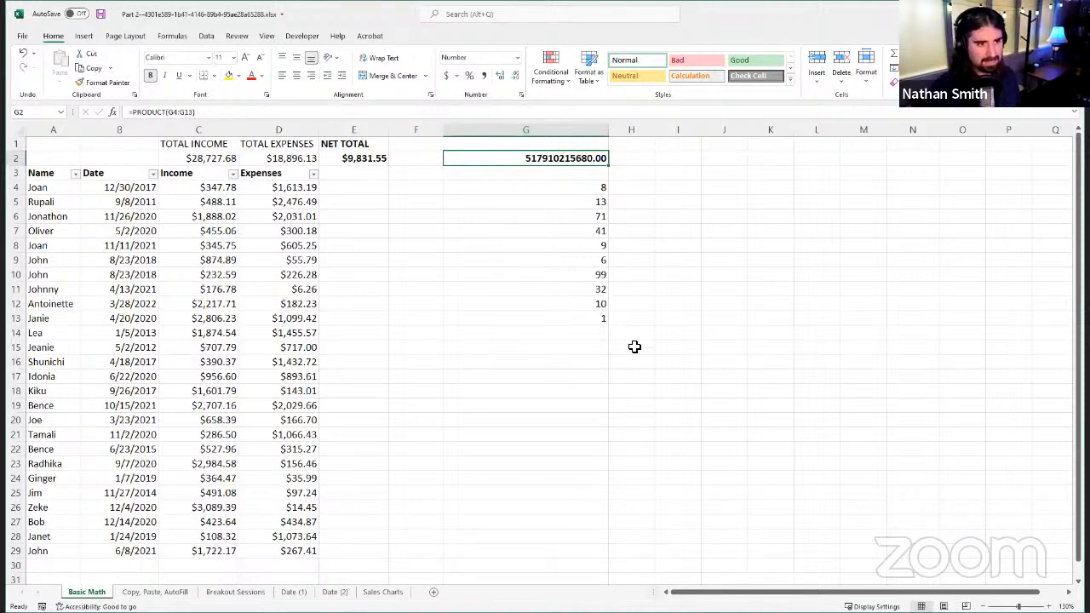
# Step: Rewrite the G2 formula as =PRODUCT(G5,G7,G12) to multiply only those three individual cells instead of the whole range
pyautogui.click(593, 201)
pyautogui.click(584, 231)
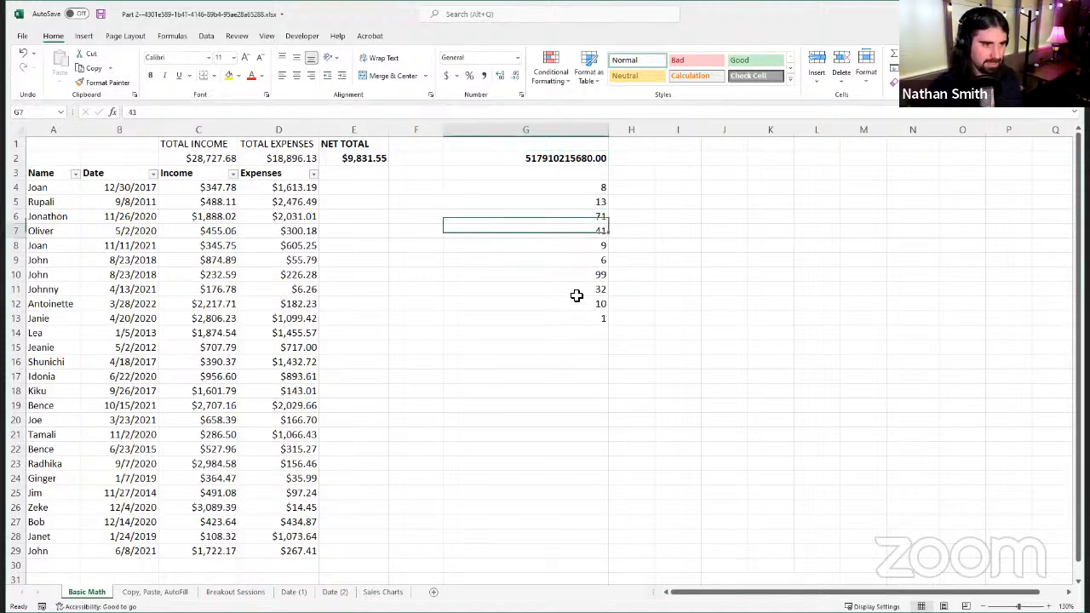
pyautogui.click(586, 304)
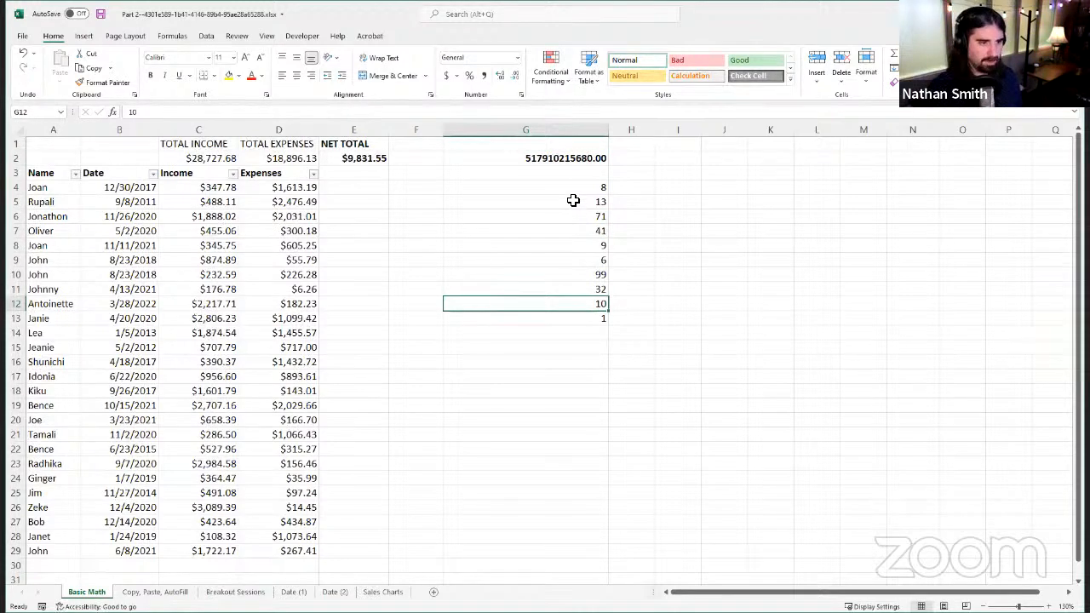
pyautogui.click(573, 202)
pyautogui.click(545, 160)
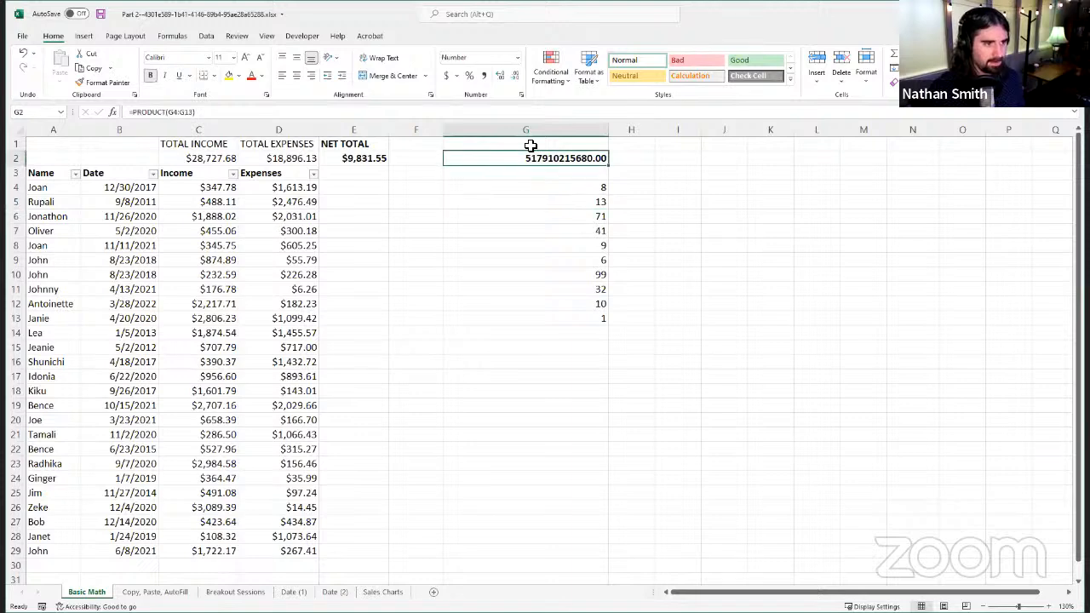
pyautogui.click(240, 113)
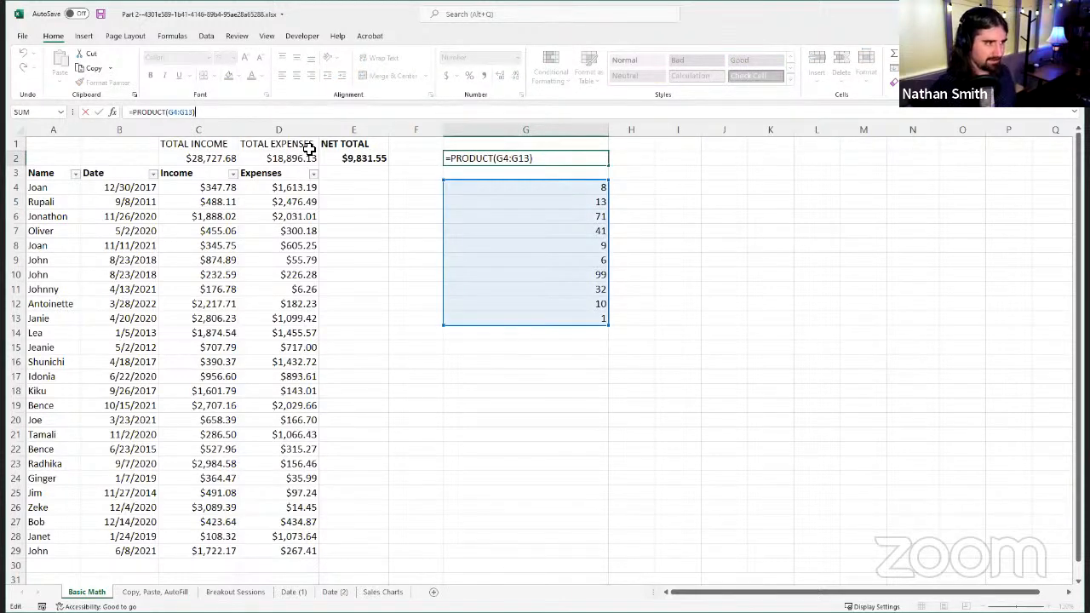
pyautogui.press('BackSpace')
pyautogui.press('BackSpace')
pyautogui.press('BackSpace')
pyautogui.press('BackSpace')
pyautogui.press('BackSpace')
pyautogui.press('BackSpace')
pyautogui.press('BackSpace')
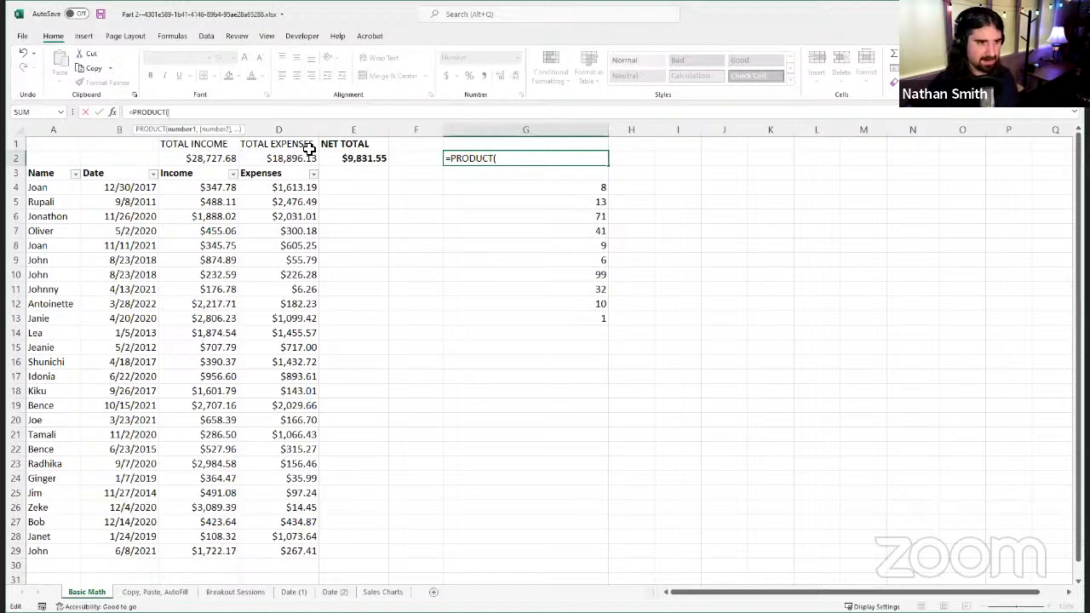
pyautogui.write('G')
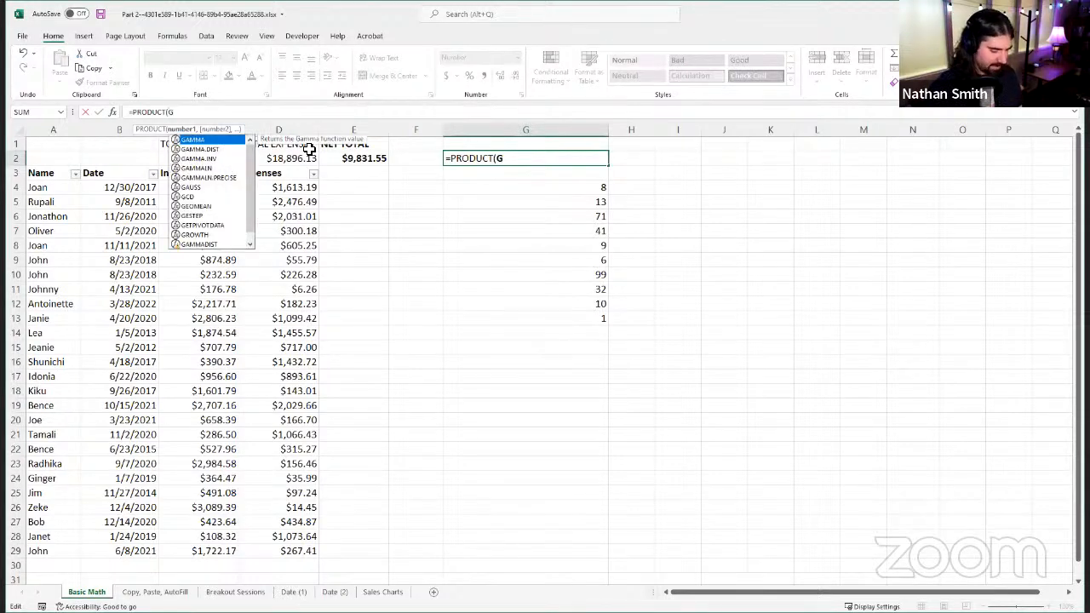
pyautogui.write('5')
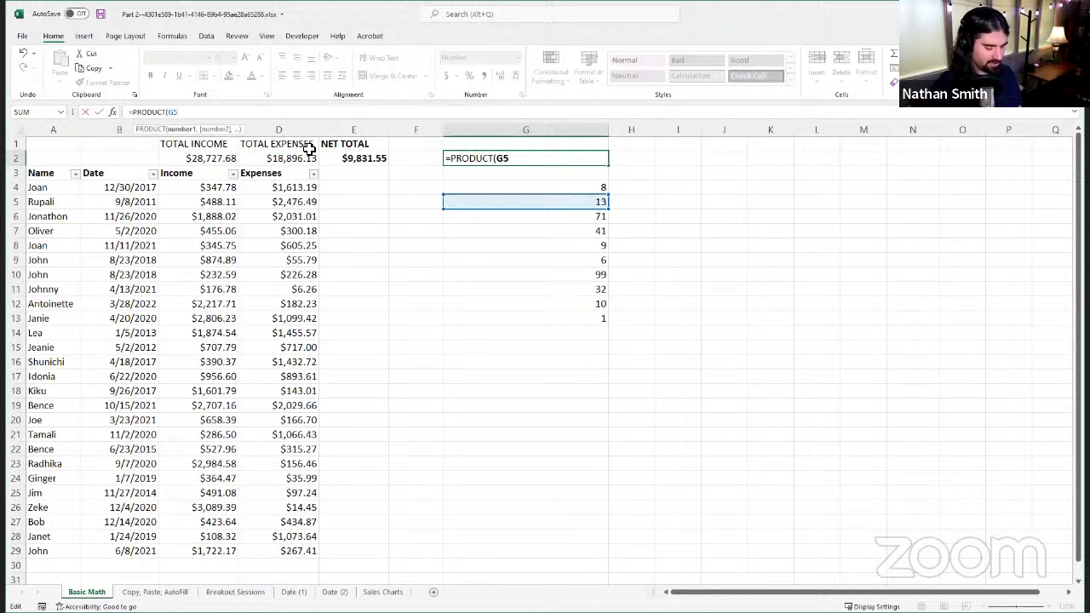
pyautogui.write(',G7,')
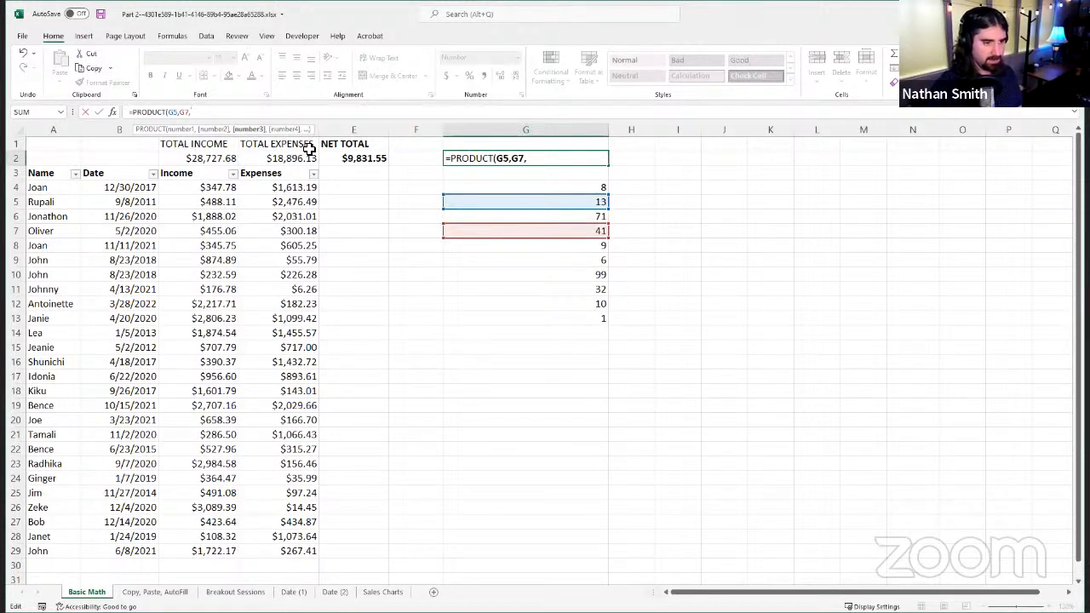
pyautogui.write('G')
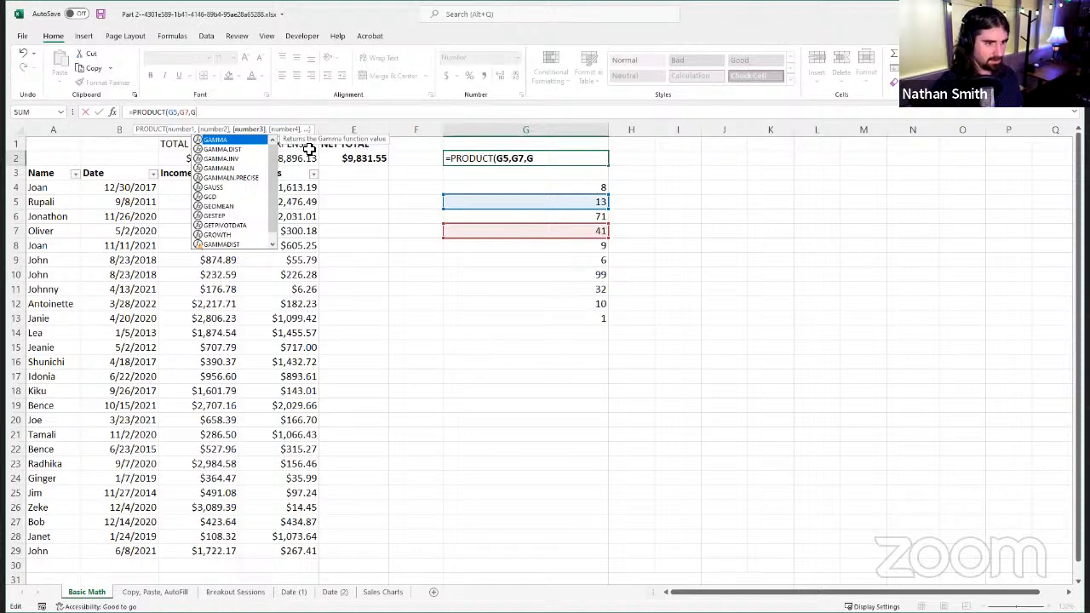
pyautogui.write('12')
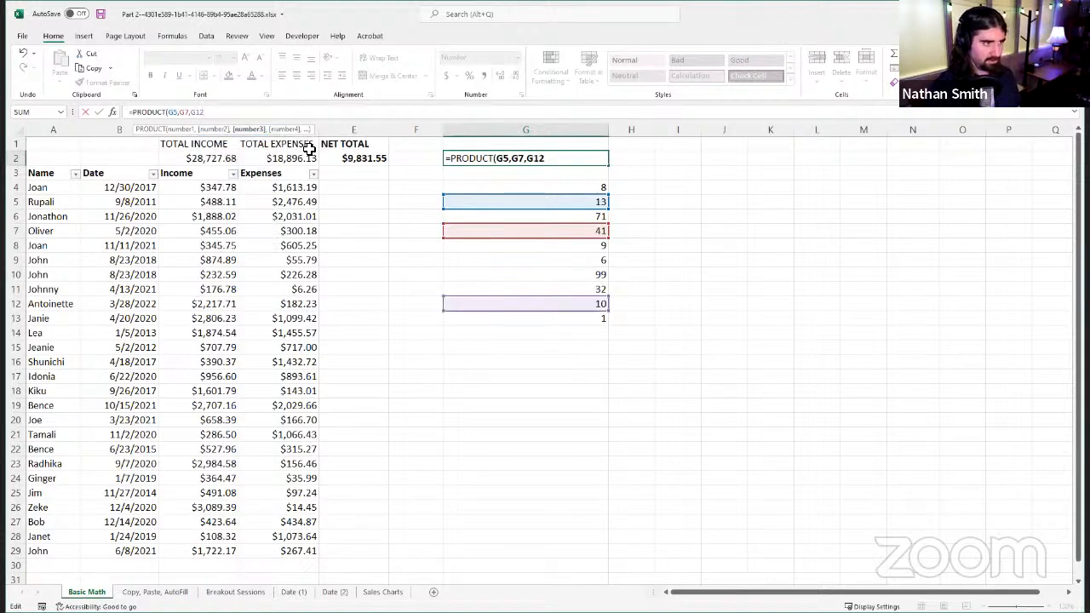
pyautogui.write(')')
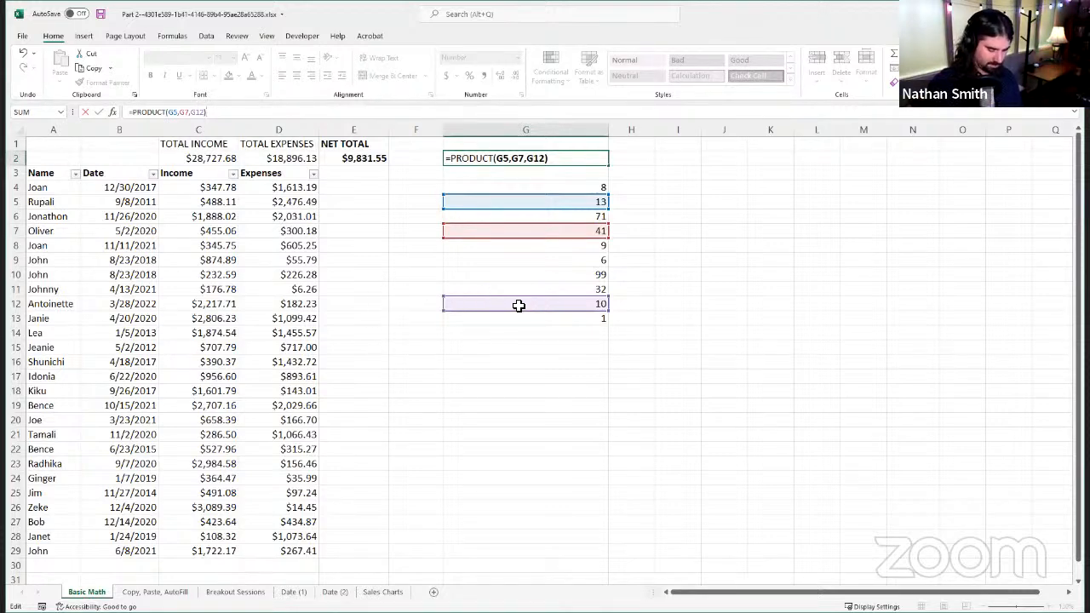
pyautogui.press('Return')
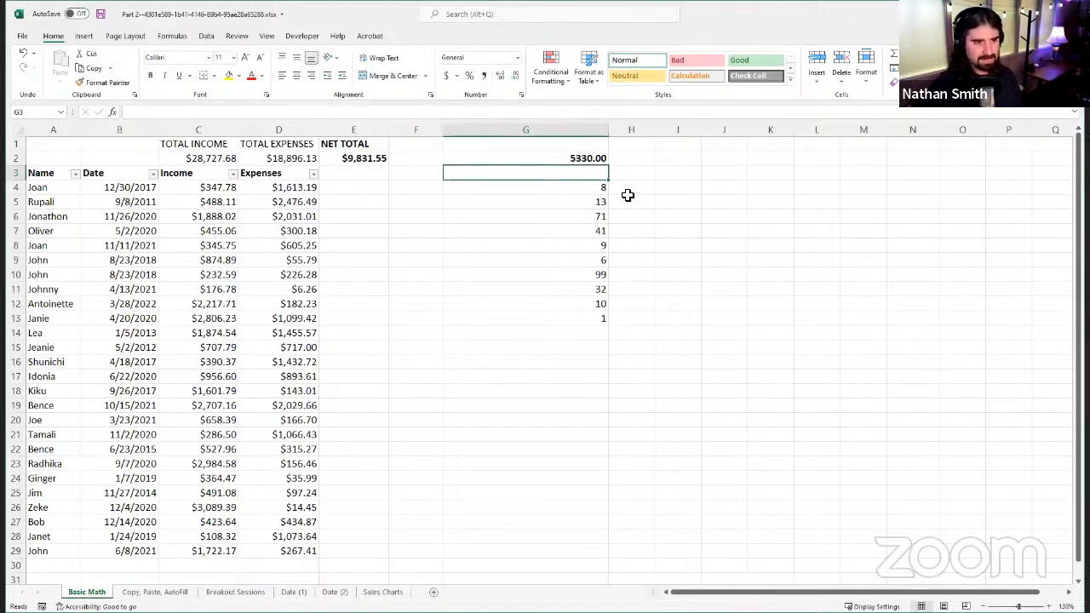
# Step: Examine the PRODUCT formula in G2 and the cells it references
pyautogui.click(603, 159)
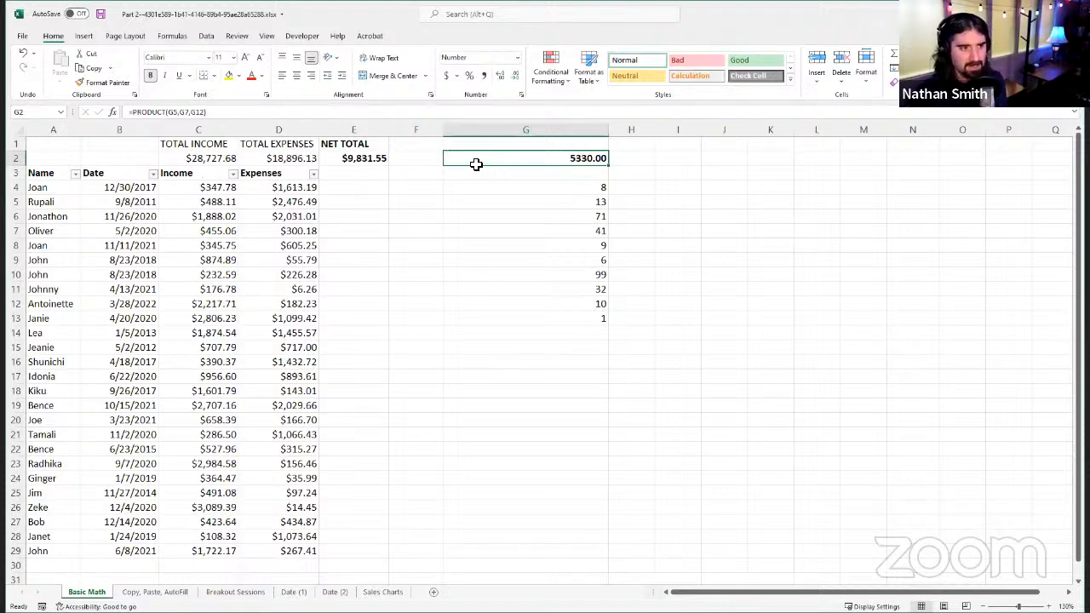
pyautogui.click(638, 172)
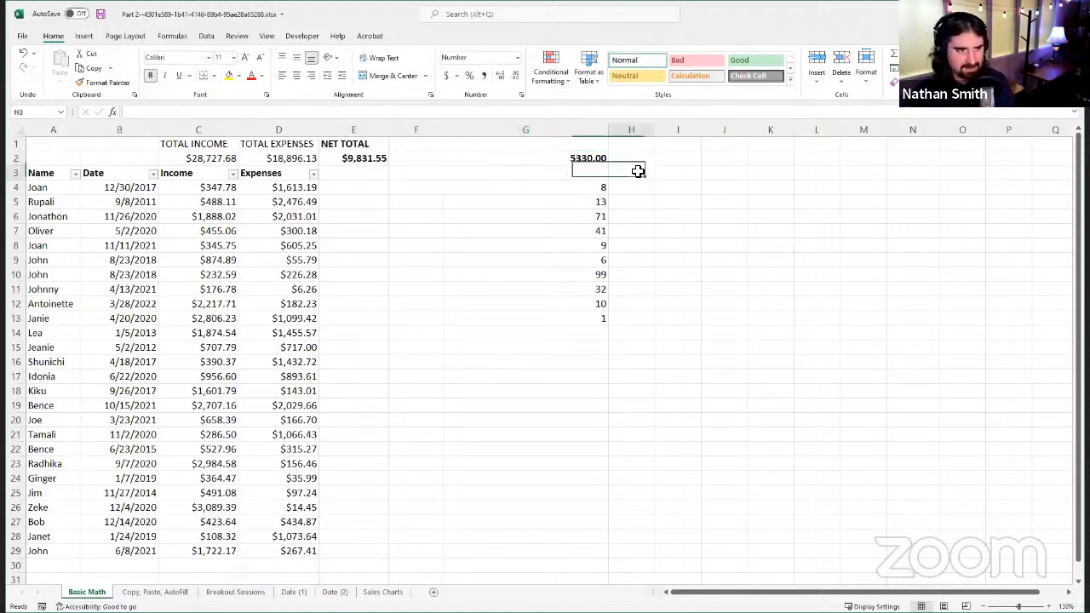
pyautogui.click(612, 161)
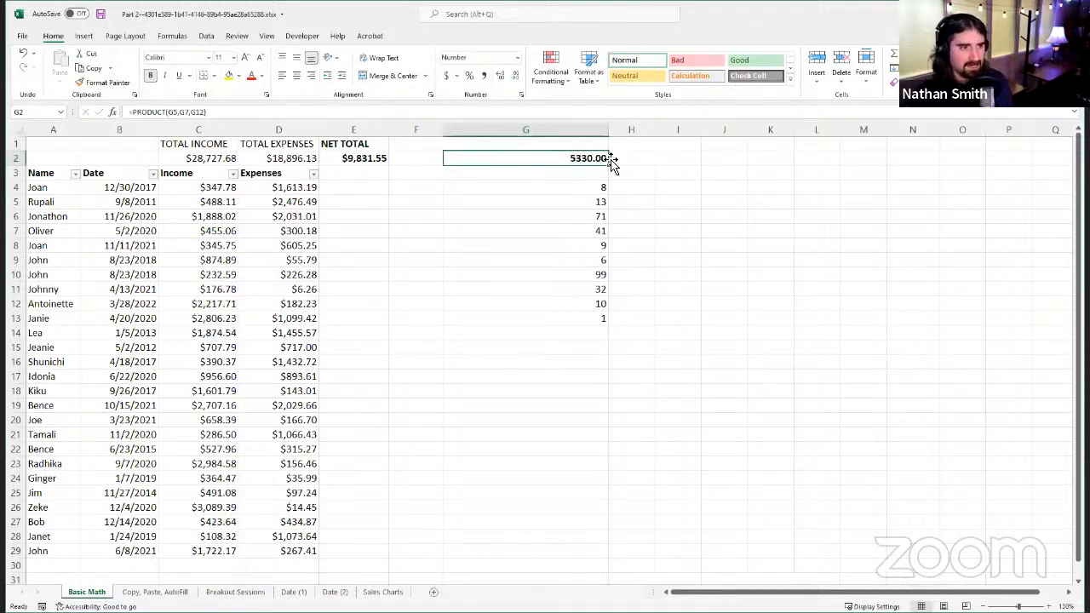
pyautogui.click(260, 111)
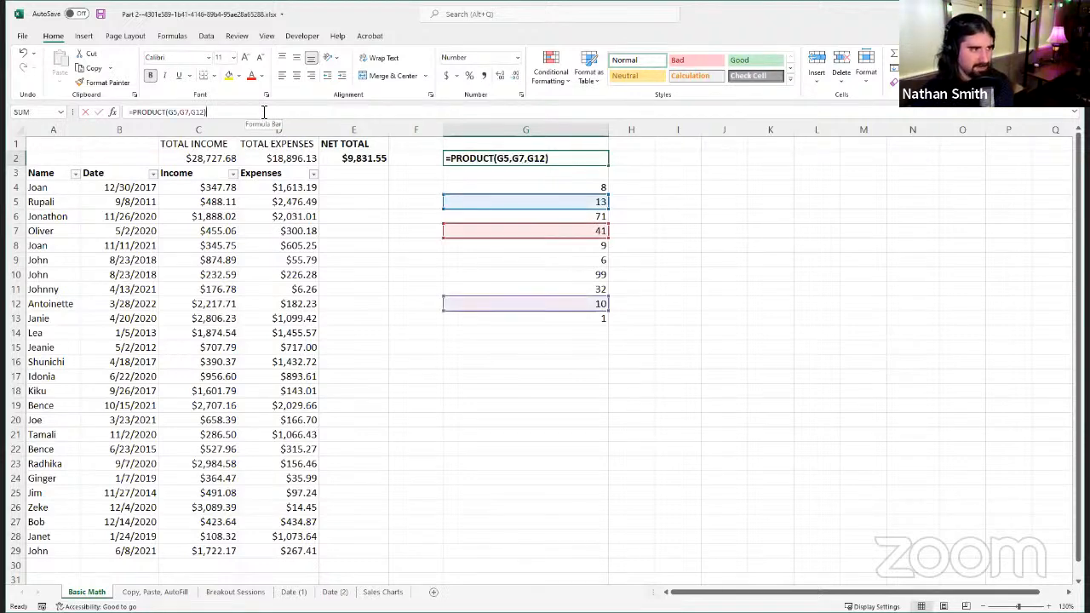
pyautogui.click(580, 162)
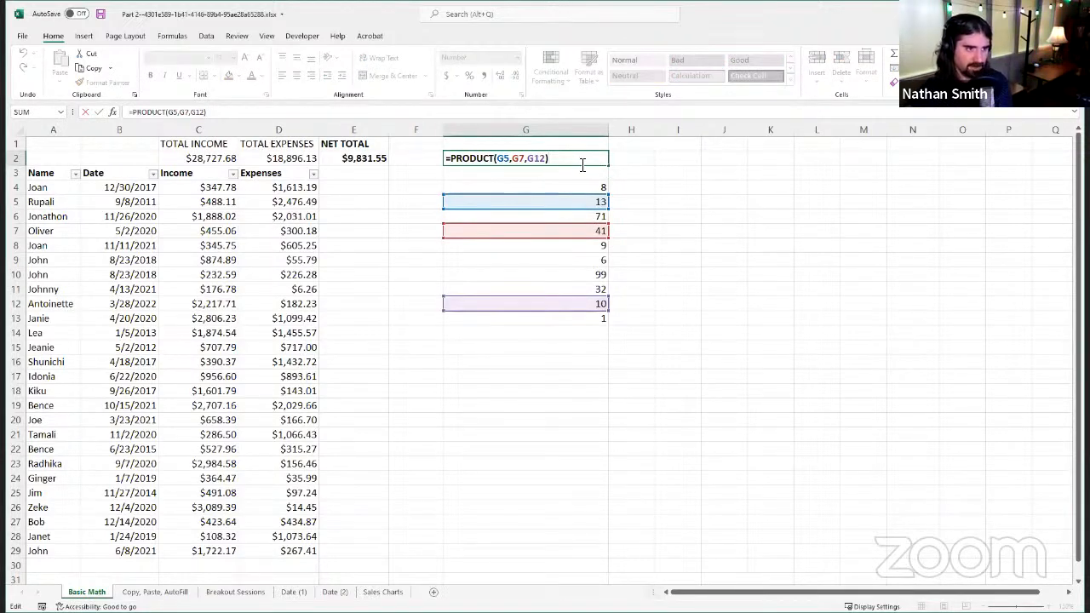
pyautogui.click(104, 114)
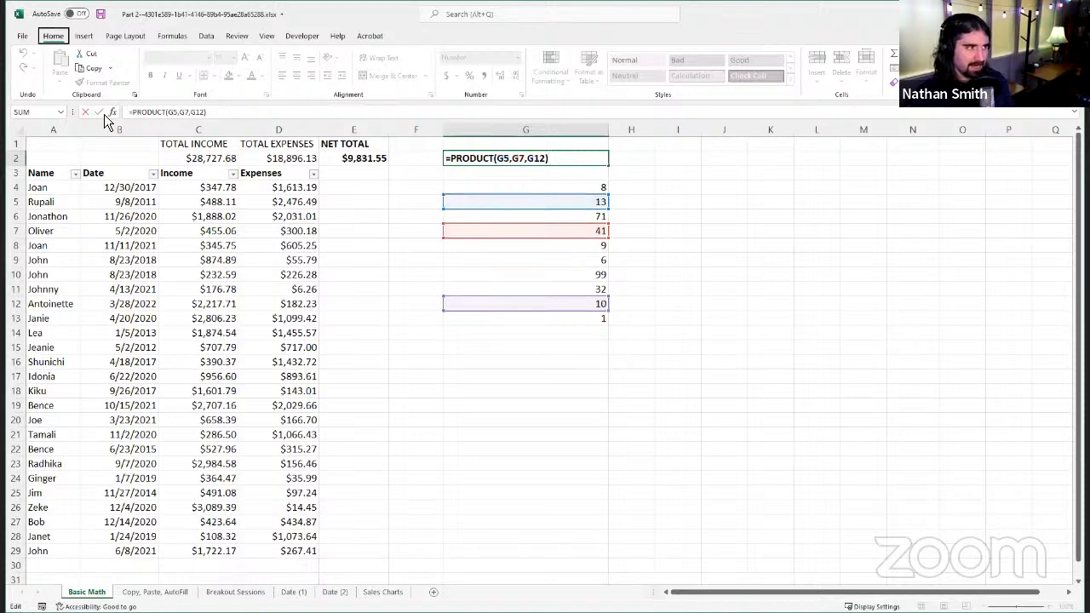
# Step: Leave the G2 formula without changing it and clear the cell's contents
pyautogui.press('Escape')
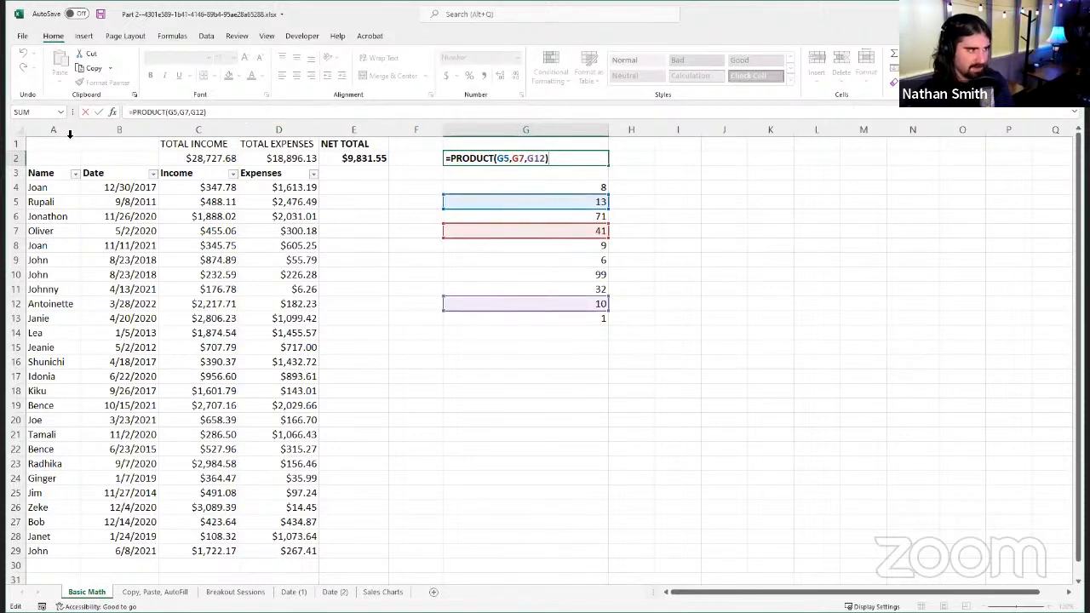
pyautogui.press('Escape')
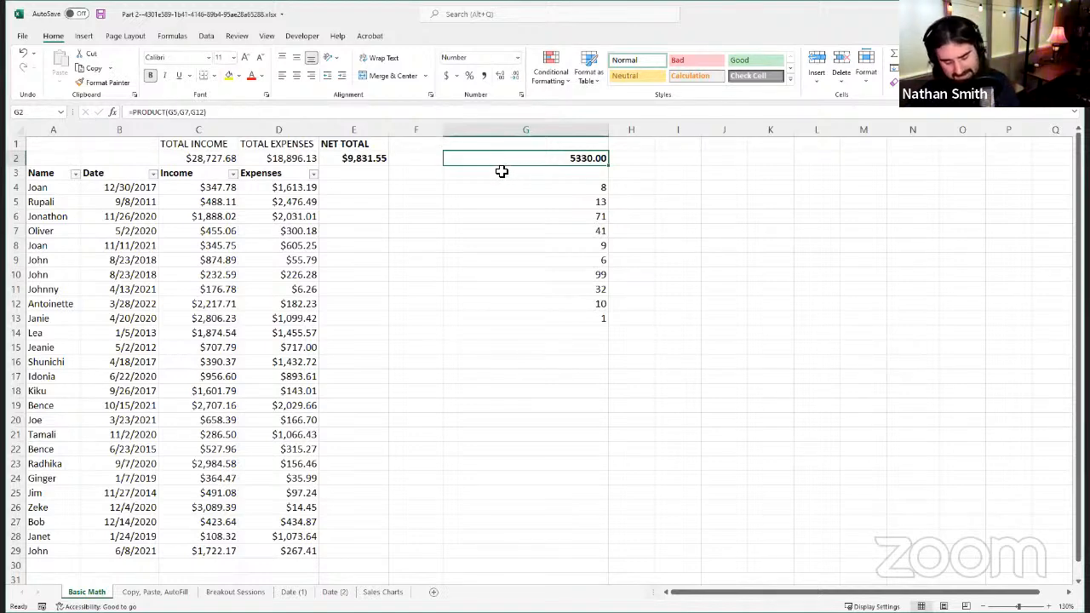
pyautogui.press('Delete')
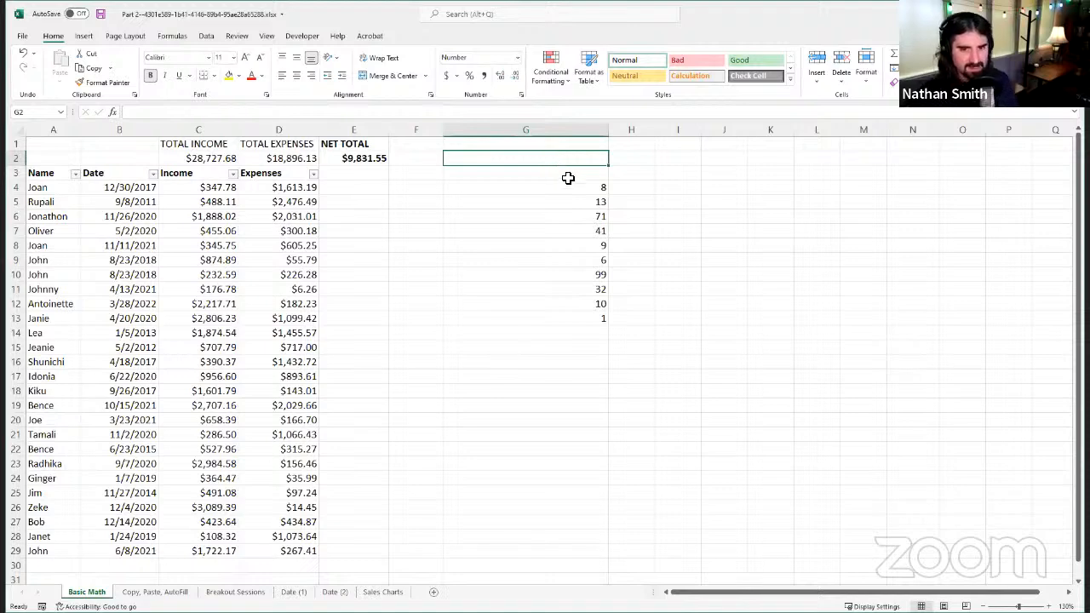
# Step: Start a new formula in G2 with the QUOTIENT function
pyautogui.click(520, 113)
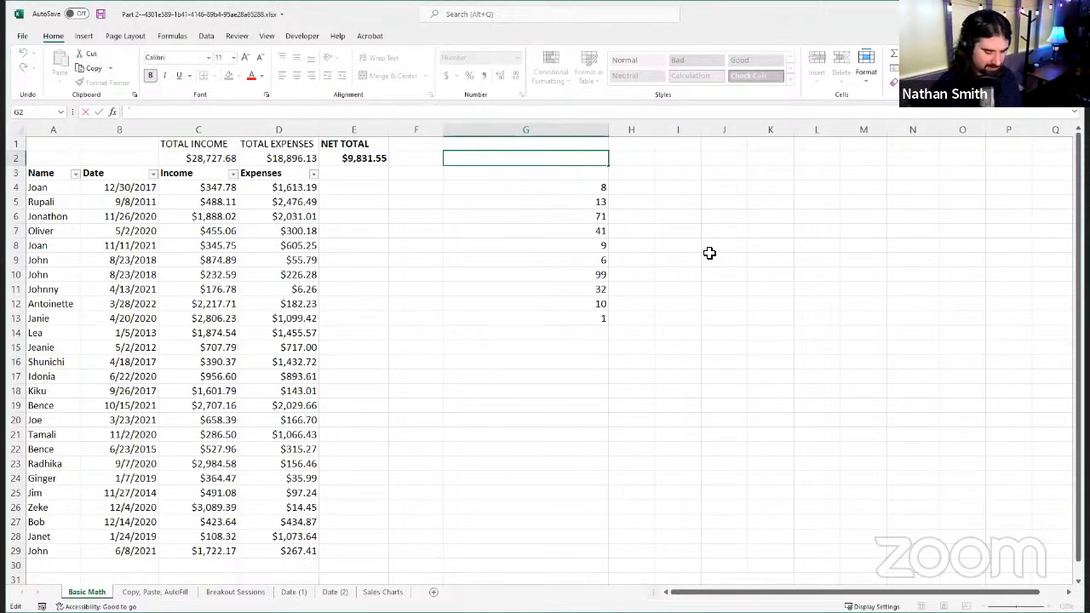
pyautogui.write('=')
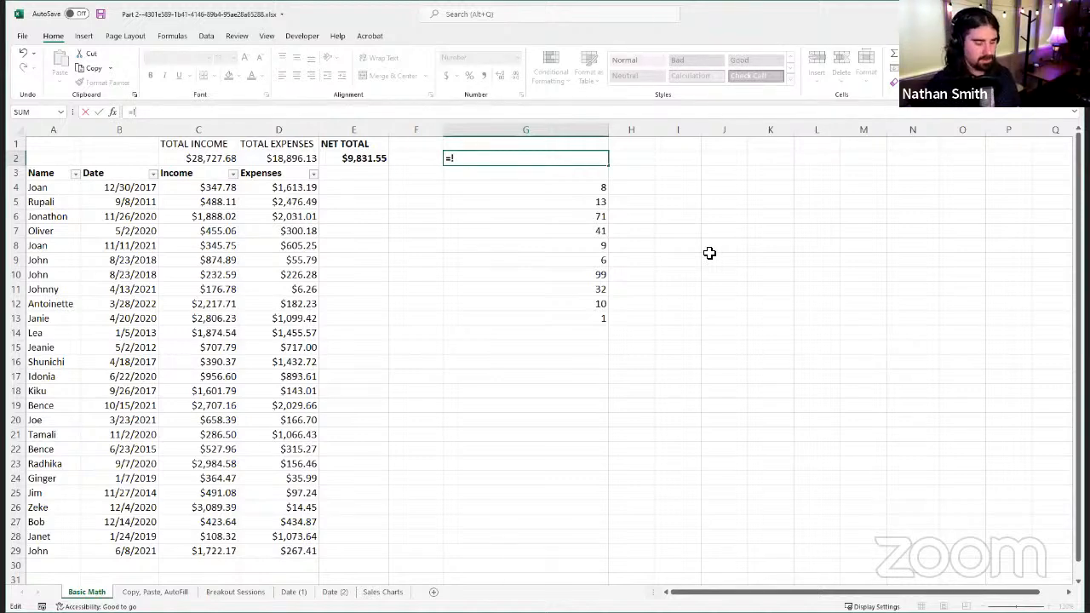
pyautogui.write('!\\QUO')
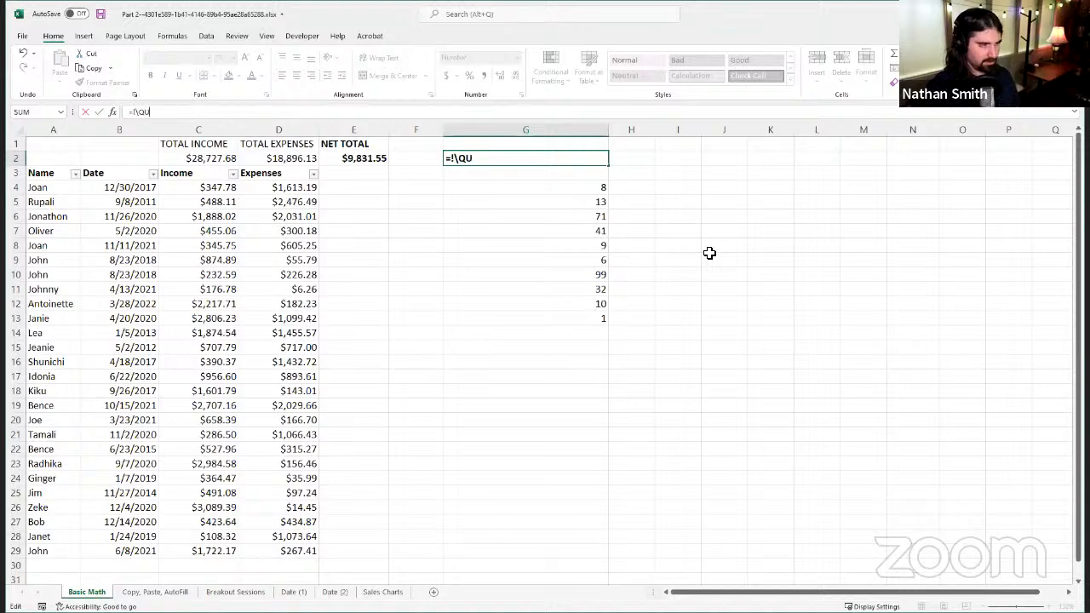
pyautogui.press('BackSpace')
pyautogui.press('BackSpace')
pyautogui.press('BackSpace')
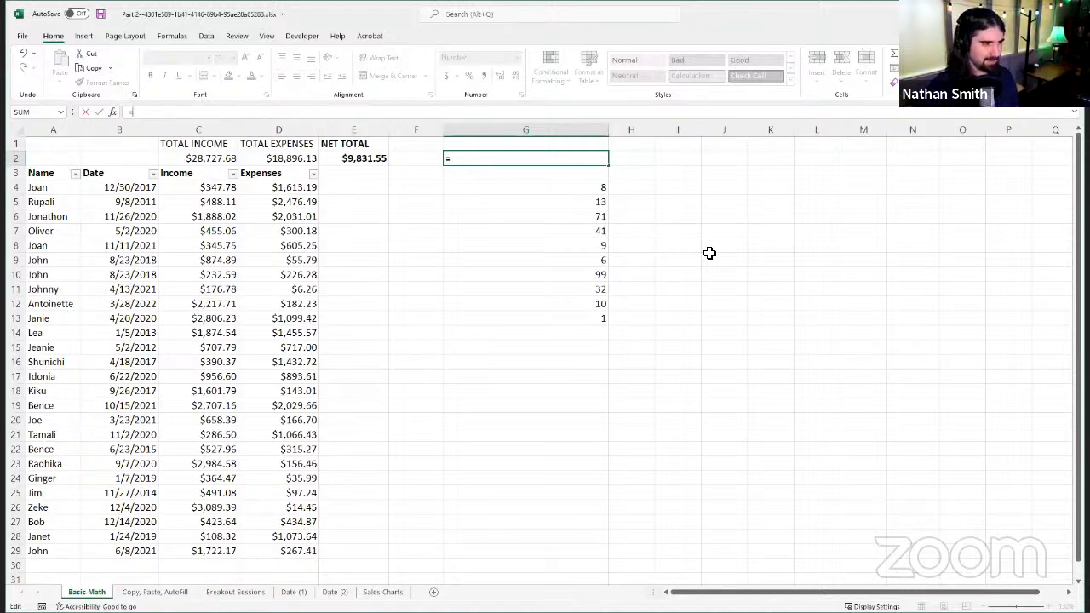
pyautogui.write('QU')
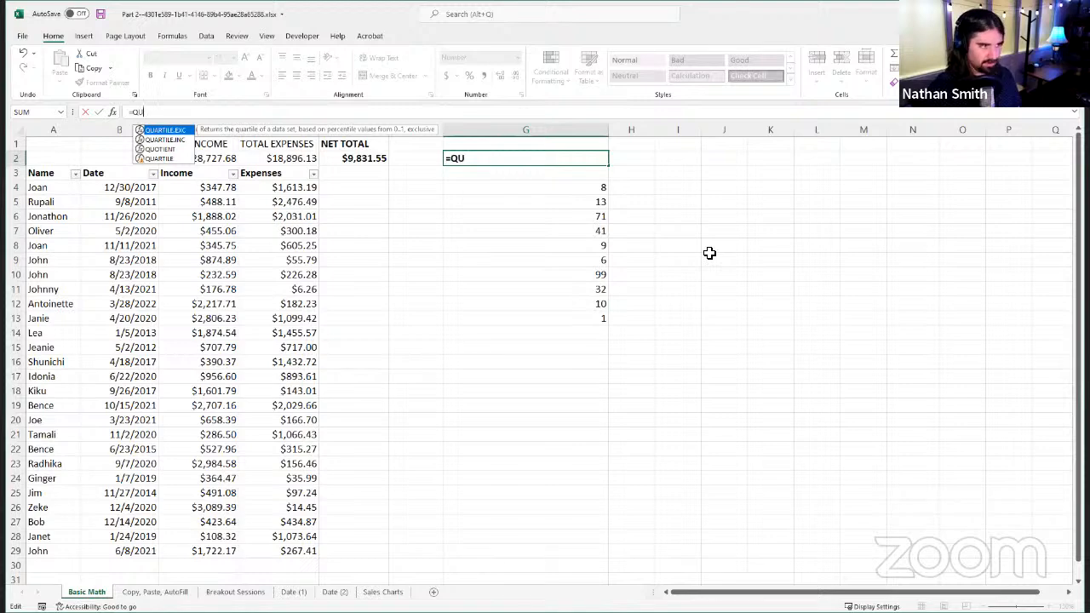
pyautogui.write('OTIEN')
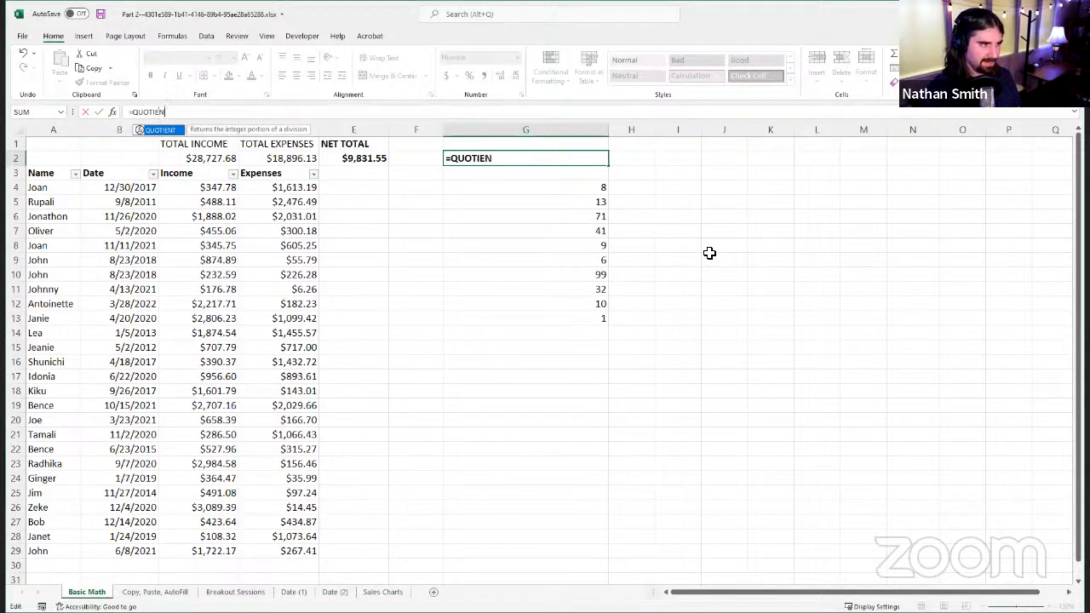
pyautogui.write('T')
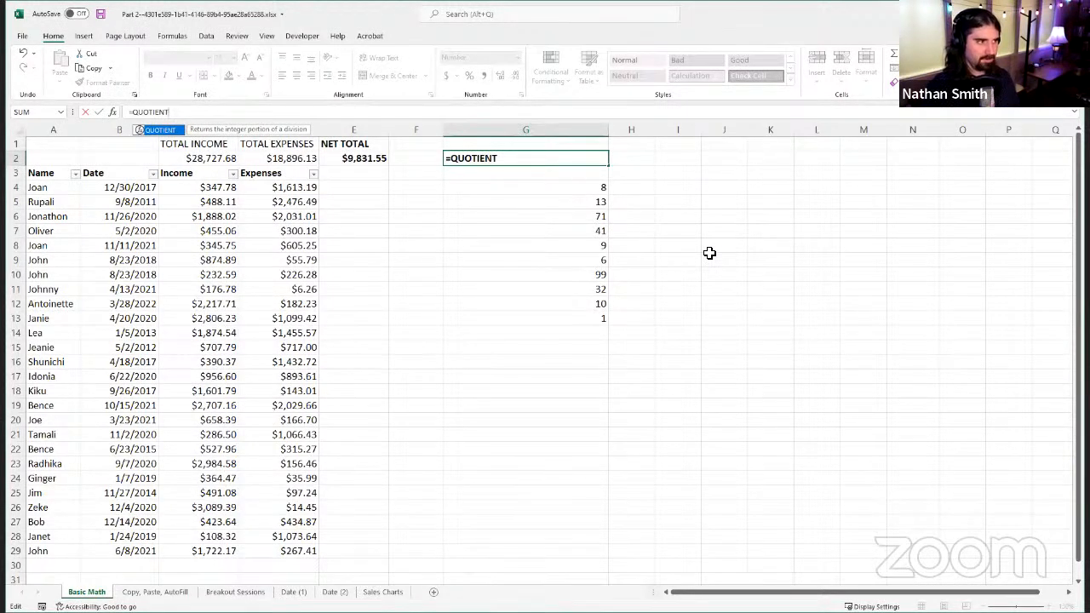
pyautogui.write('(')
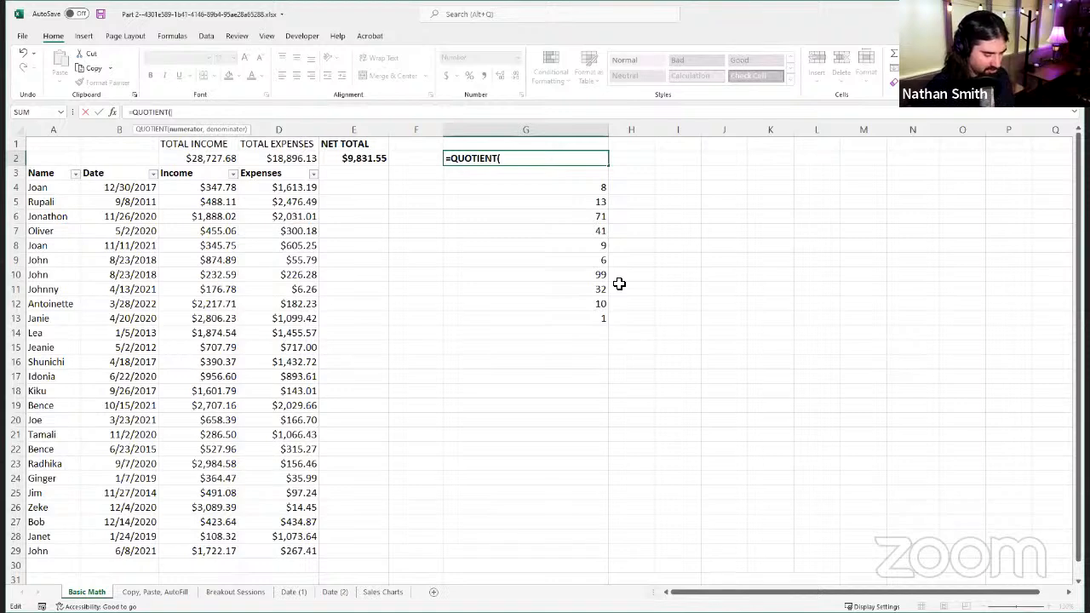
# Step: Complete the G2 formula as =QUOTIENT(G6,G4) and show its result in General format without decimals
pyautogui.press('Down')
pyautogui.press('Down')
pyautogui.press('Down')
pyautogui.press('Down')
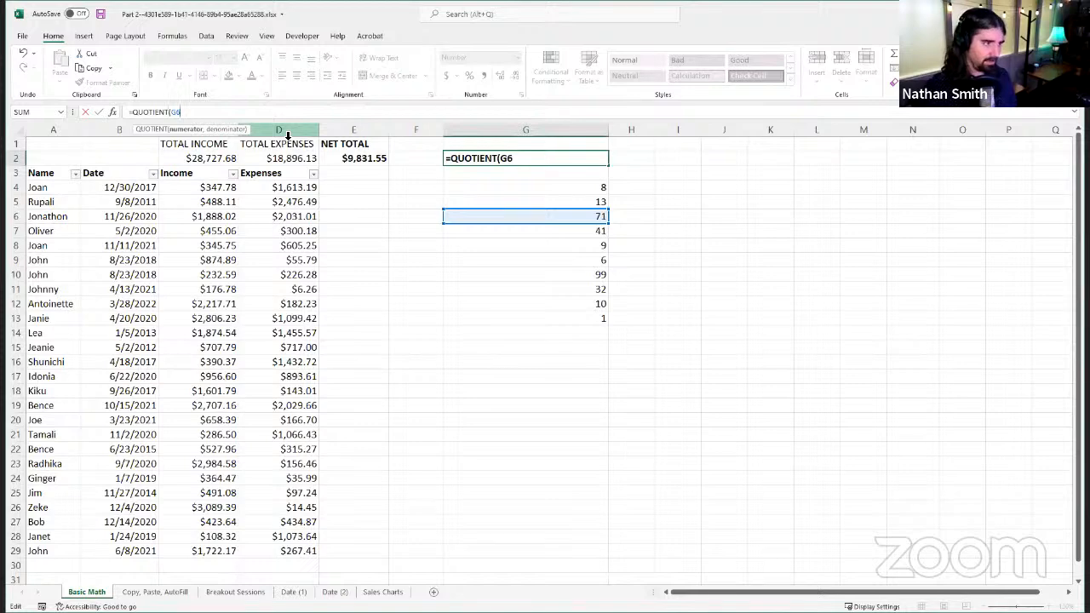
pyautogui.write(',')
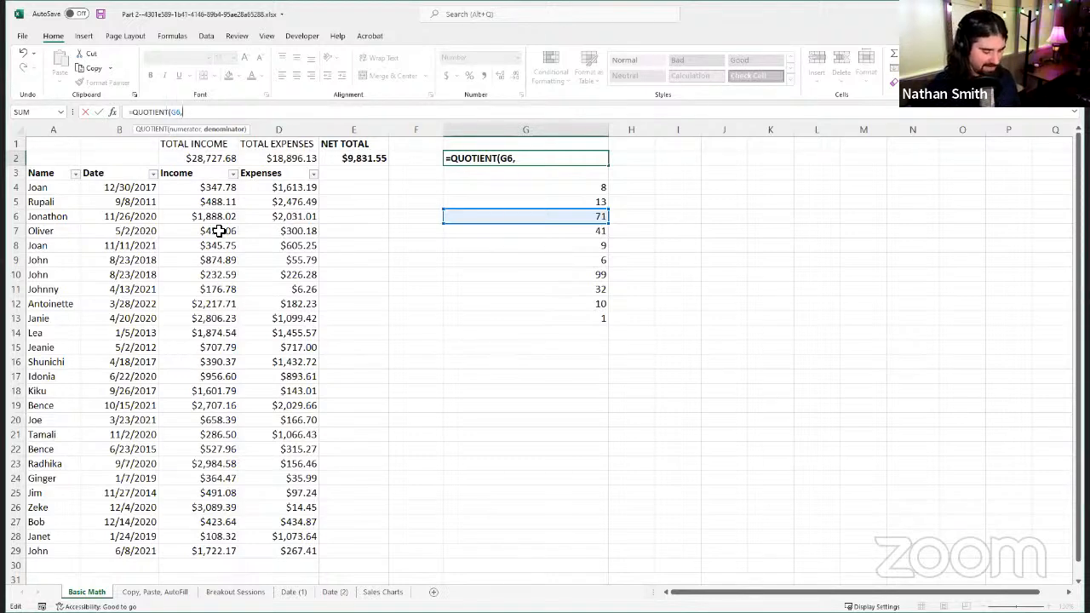
pyautogui.write('G')
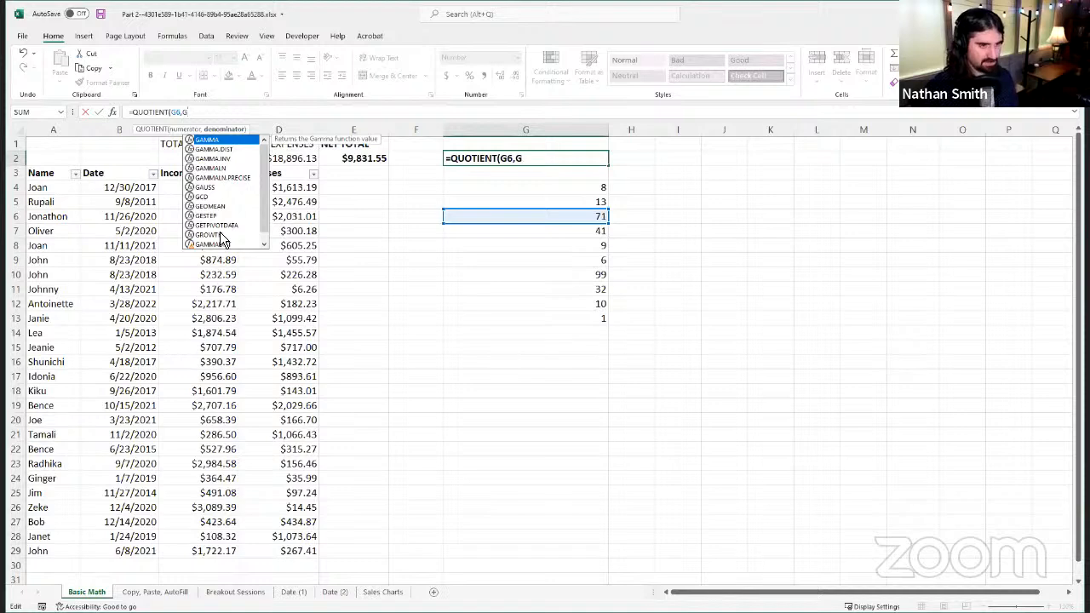
pyautogui.write('6')
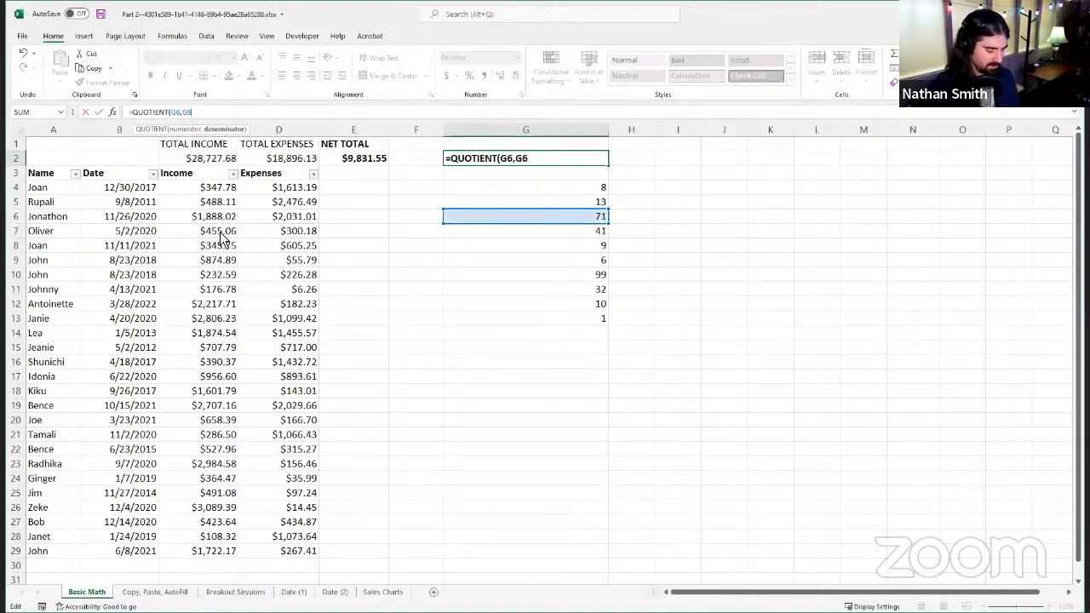
pyautogui.press('BackSpace')
pyautogui.write('4')
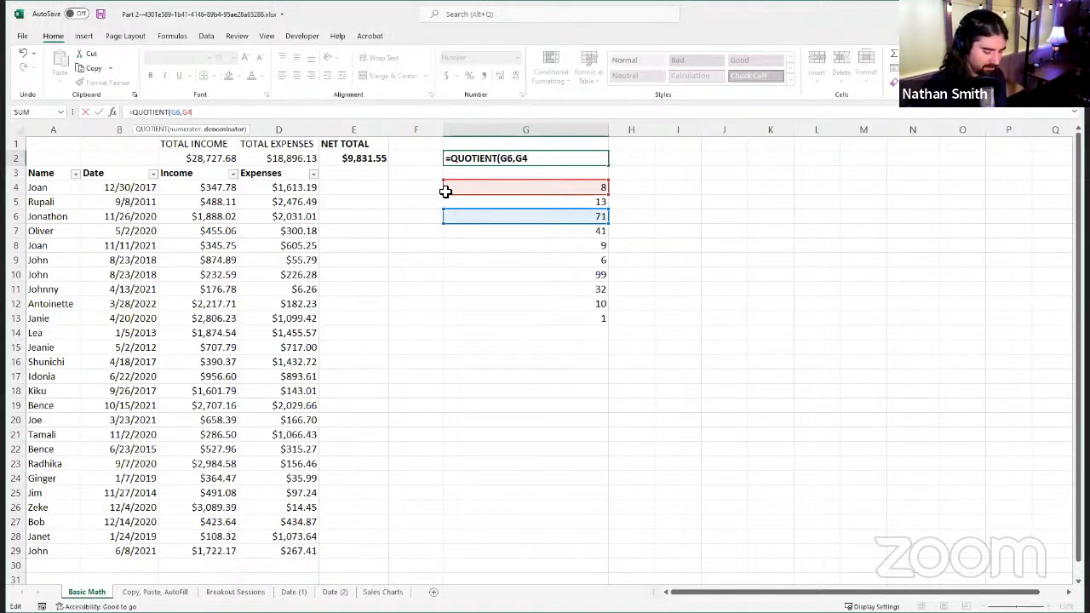
pyautogui.write(')')
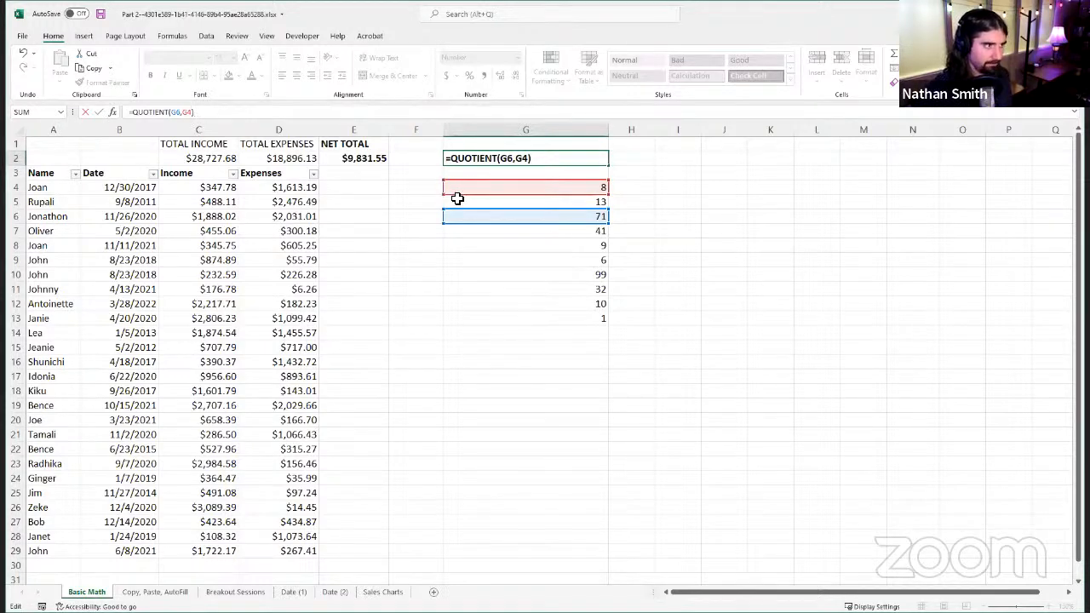
pyautogui.click(99, 112)
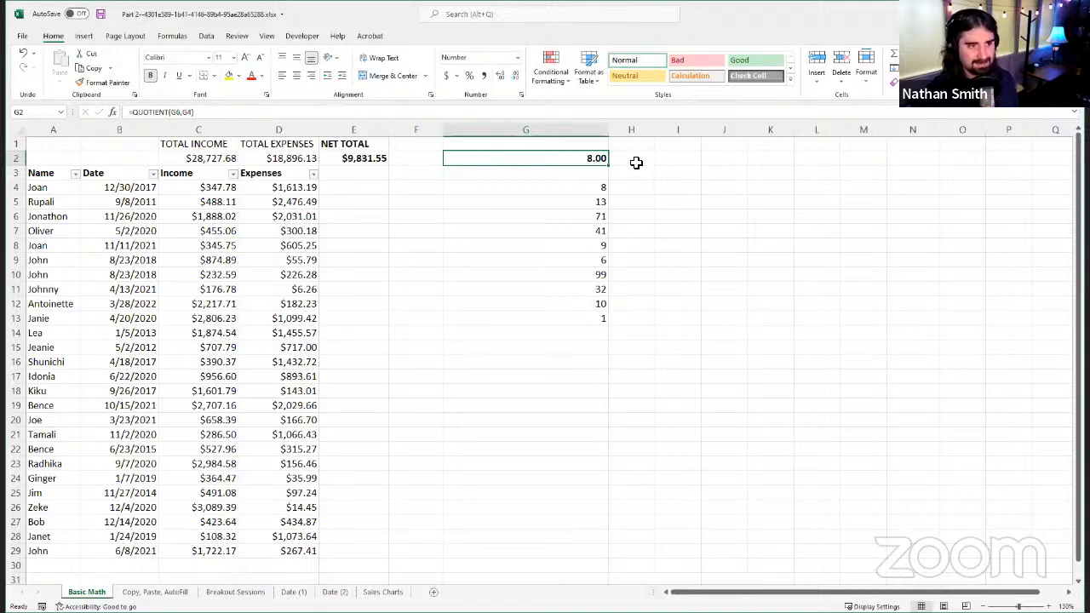
pyautogui.doubleClick(517, 75)
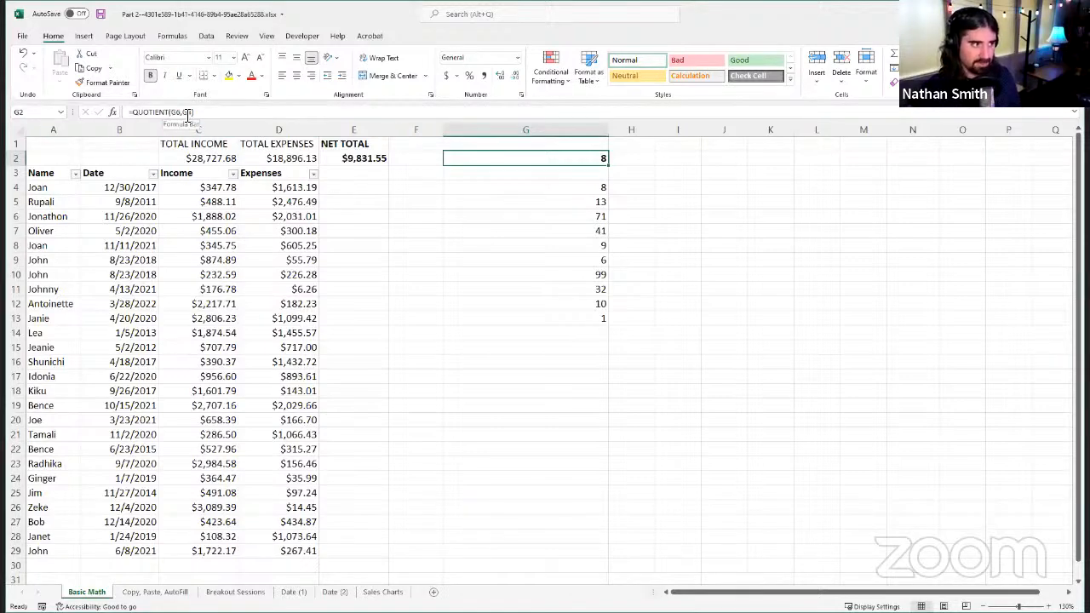
# Step: Replace the QUOTIENT formula in G2 with the direct division =G6/G4
pyautogui.moveTo(203, 114); pyautogui.dragTo(129, 115)
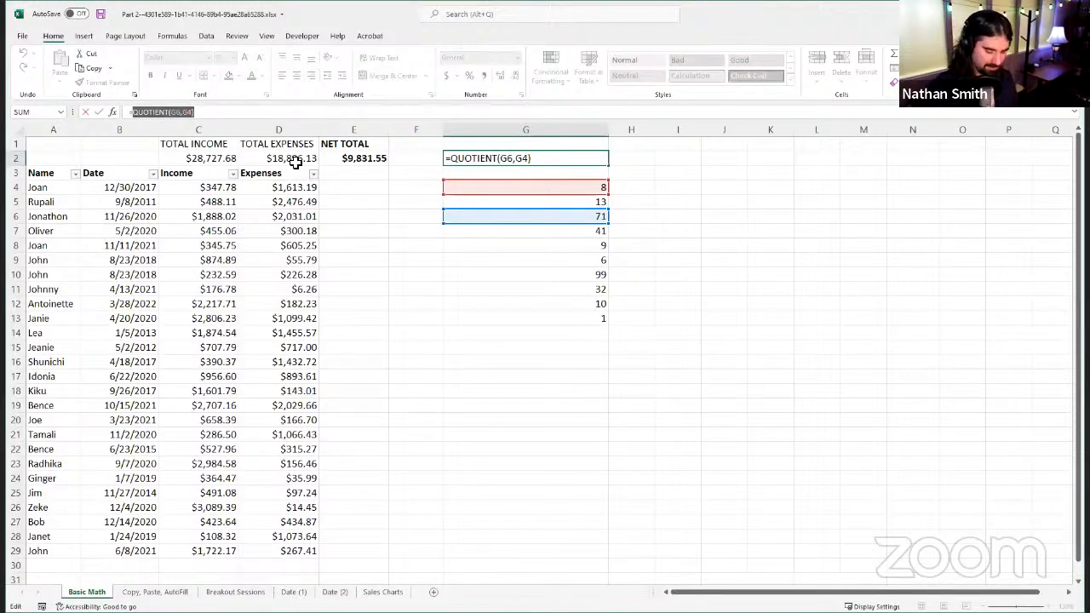
pyautogui.write('=')
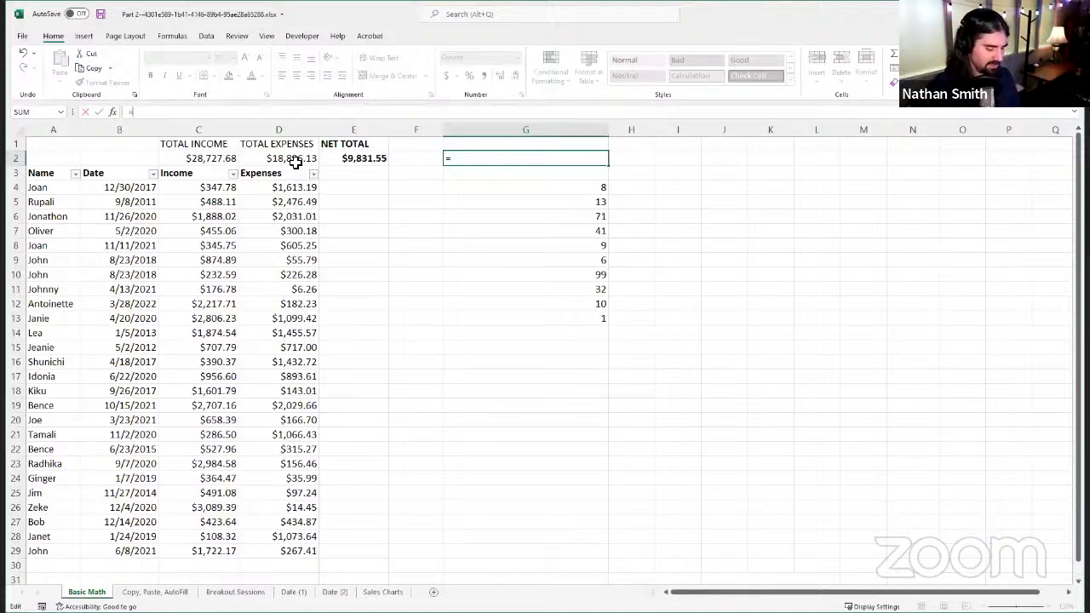
pyautogui.write('G6')
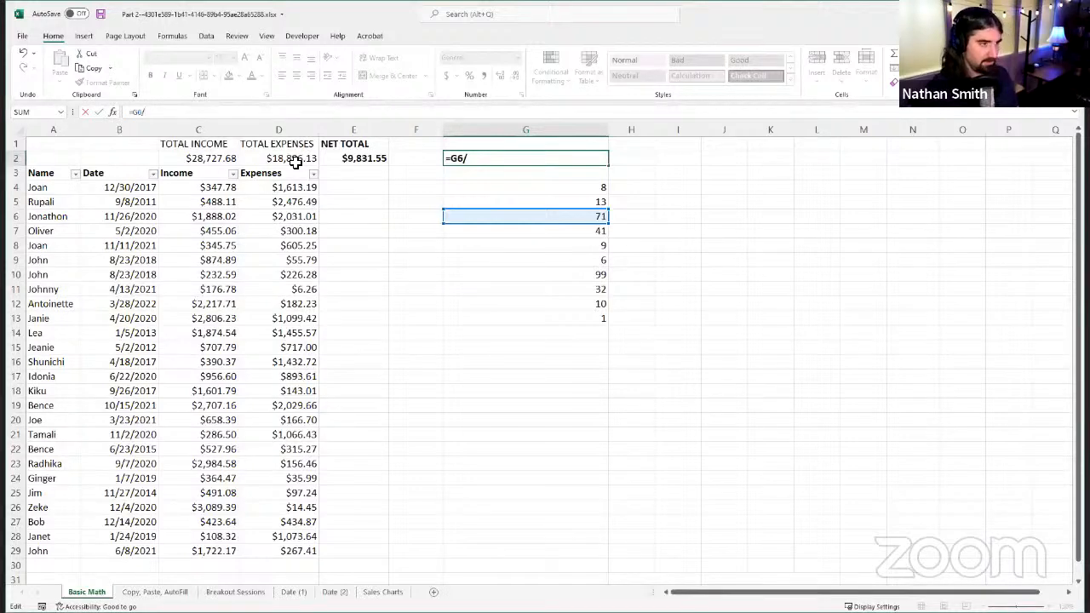
pyautogui.write('/G4')
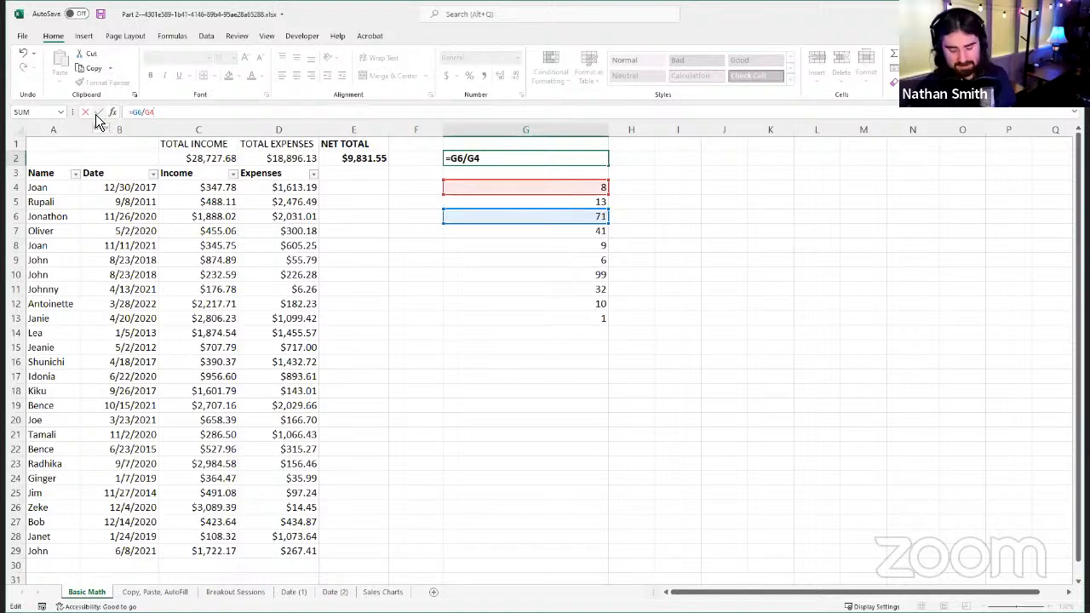
pyautogui.press('Return')
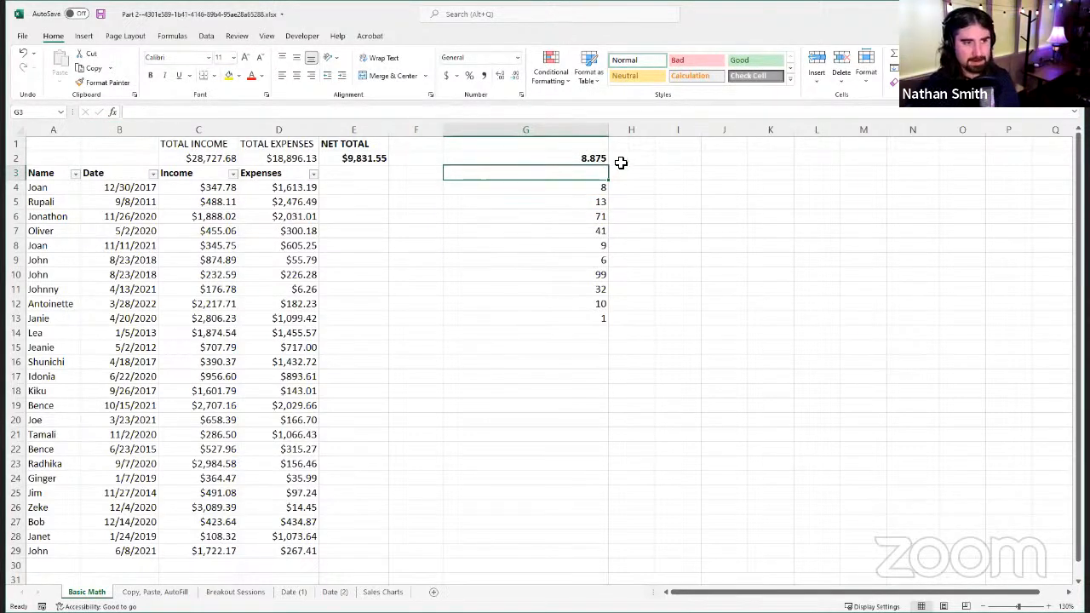
# Step: Apply the Fraction number format to the division result in G2
pyautogui.click(493, 157)
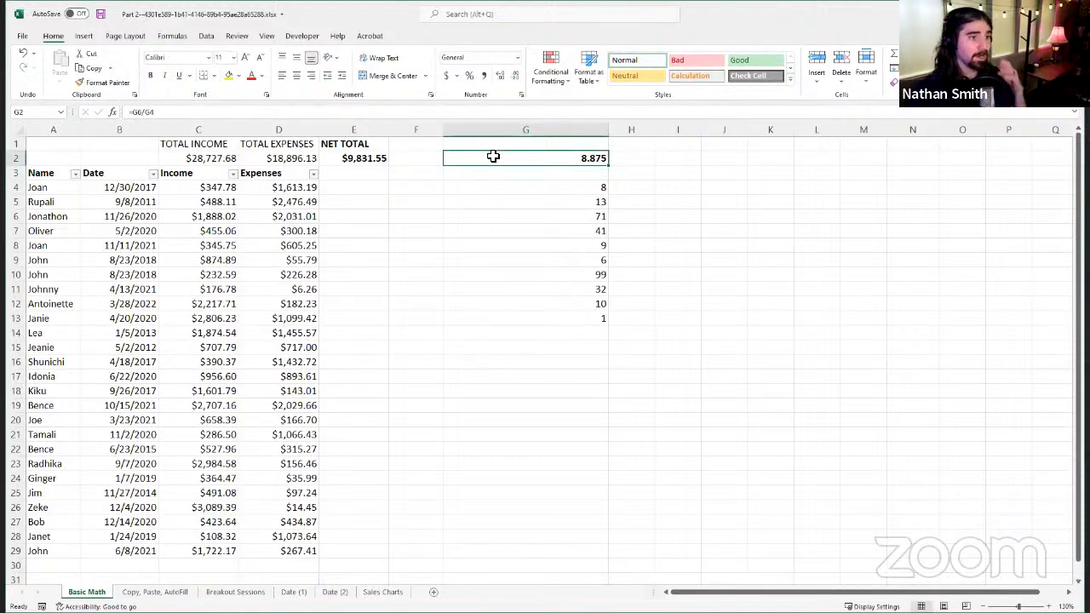
pyautogui.click(517, 58)
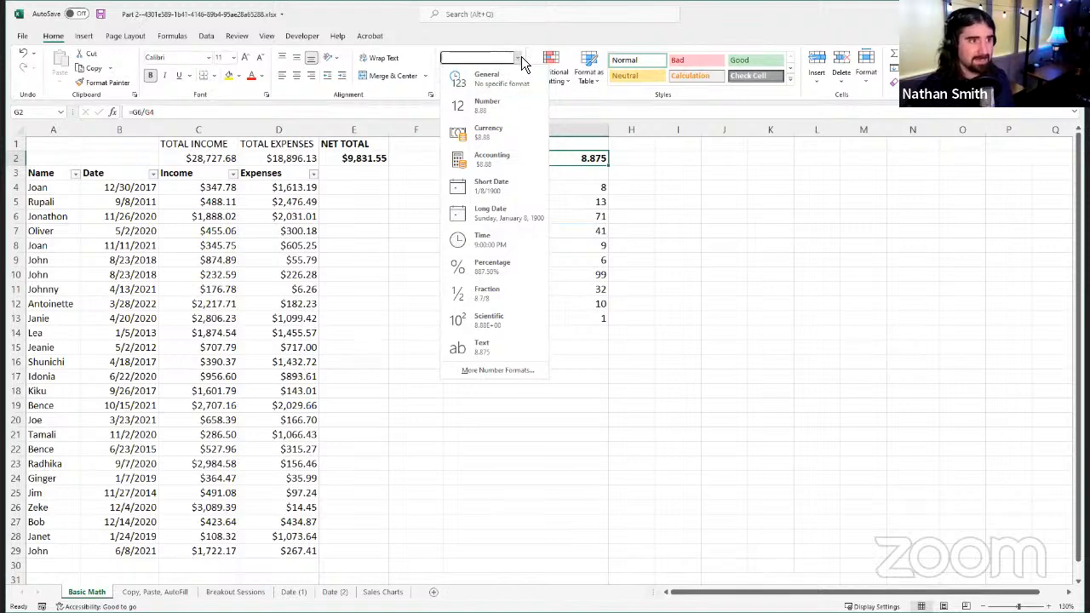
pyautogui.click(521, 56)
pyautogui.click(521, 58)
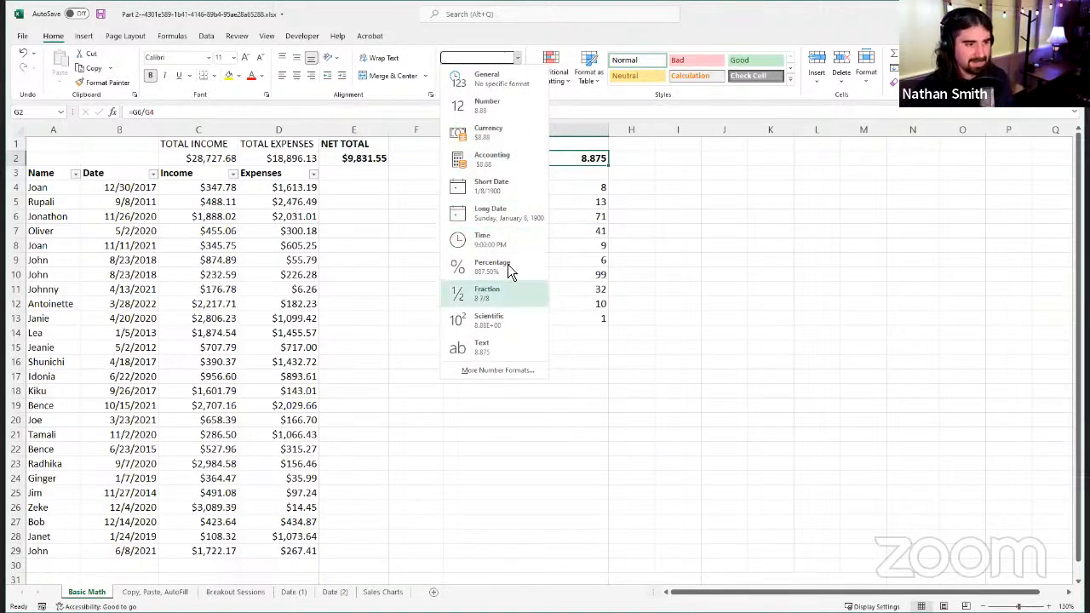
pyautogui.click(493, 293)
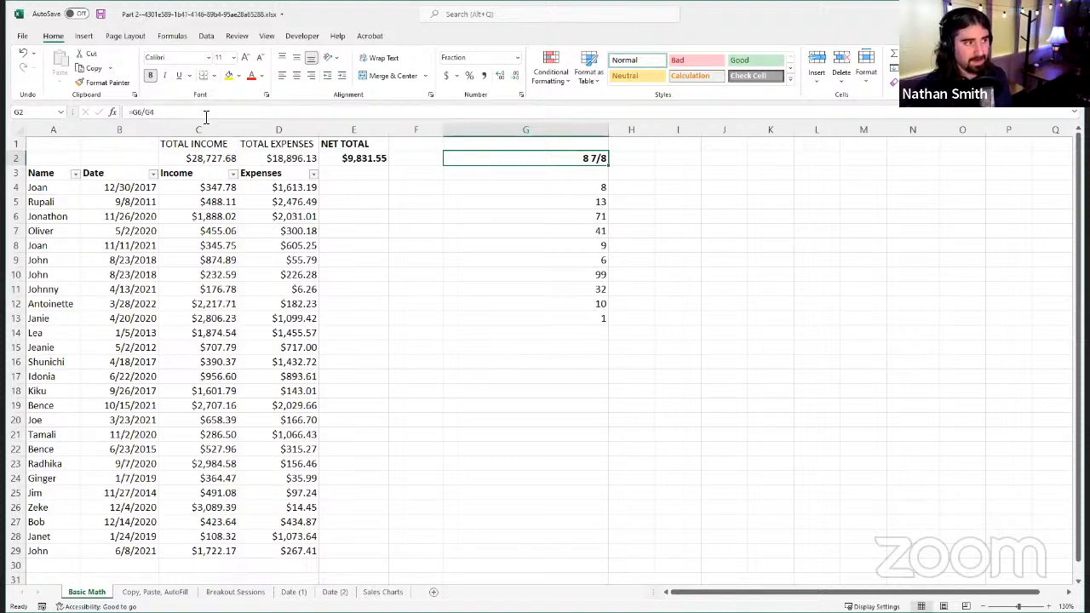
# Step: Change the operator in the G2 formula to multiplication so it reads =G6*G4
pyautogui.click(146, 113)
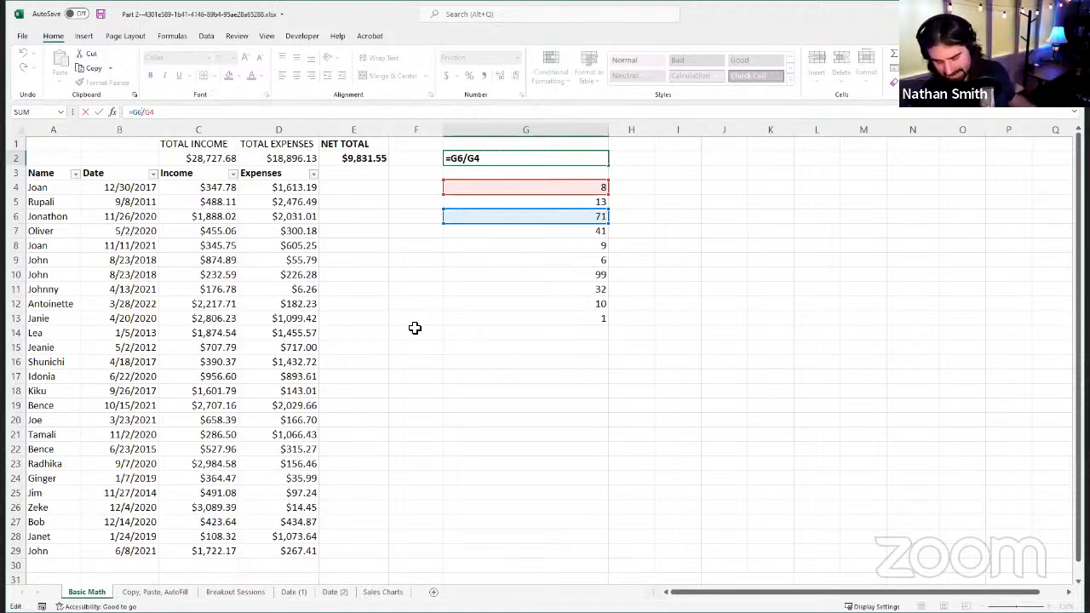
pyautogui.press('Left')
pyautogui.press('Left')
pyautogui.press('BackSpace')
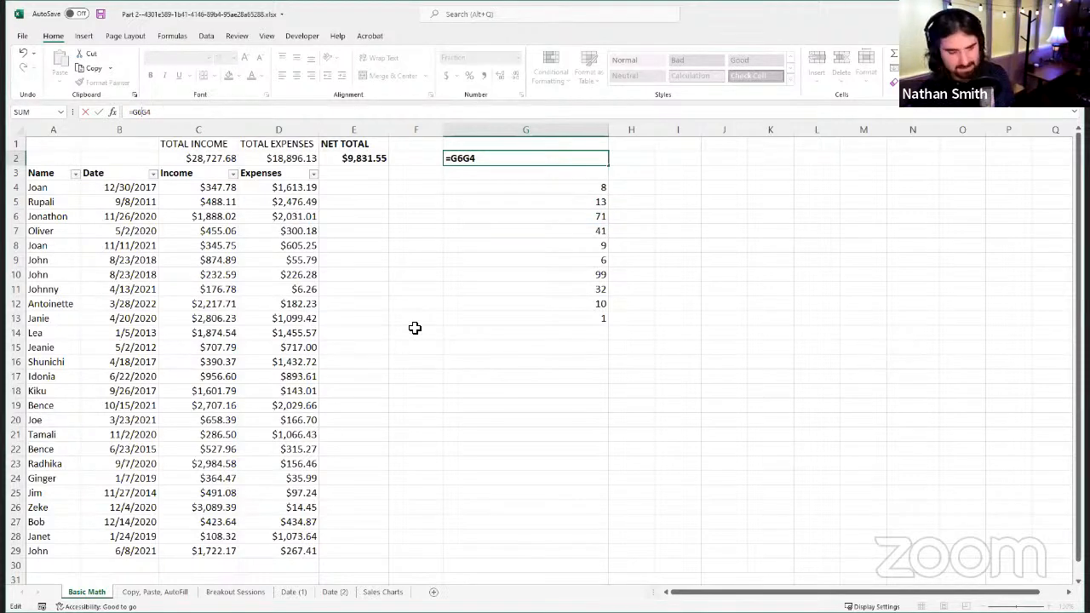
pyautogui.write('*')
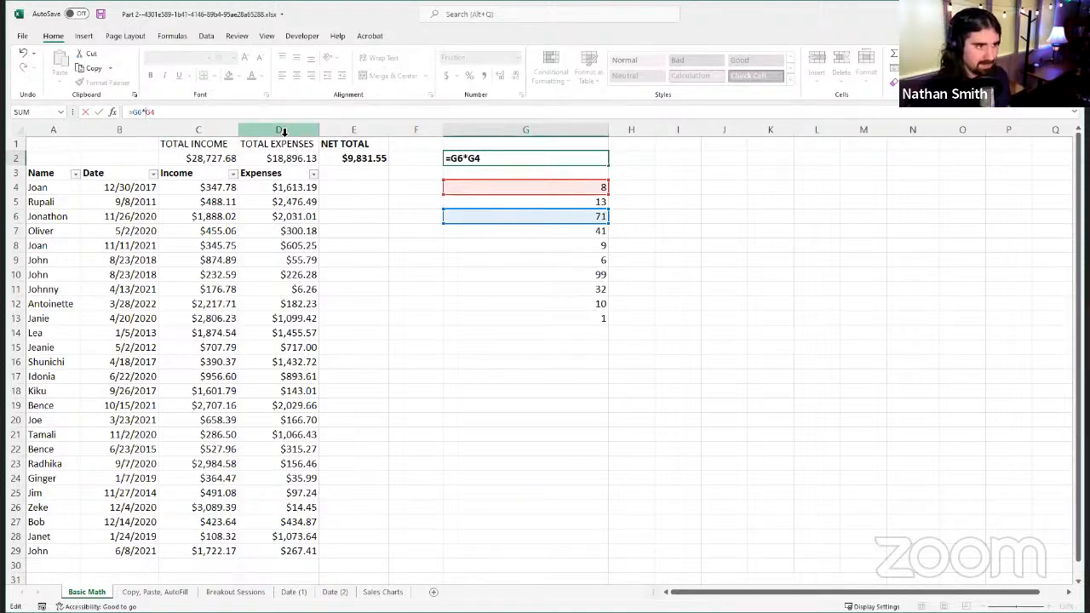
pyautogui.click(100, 113)
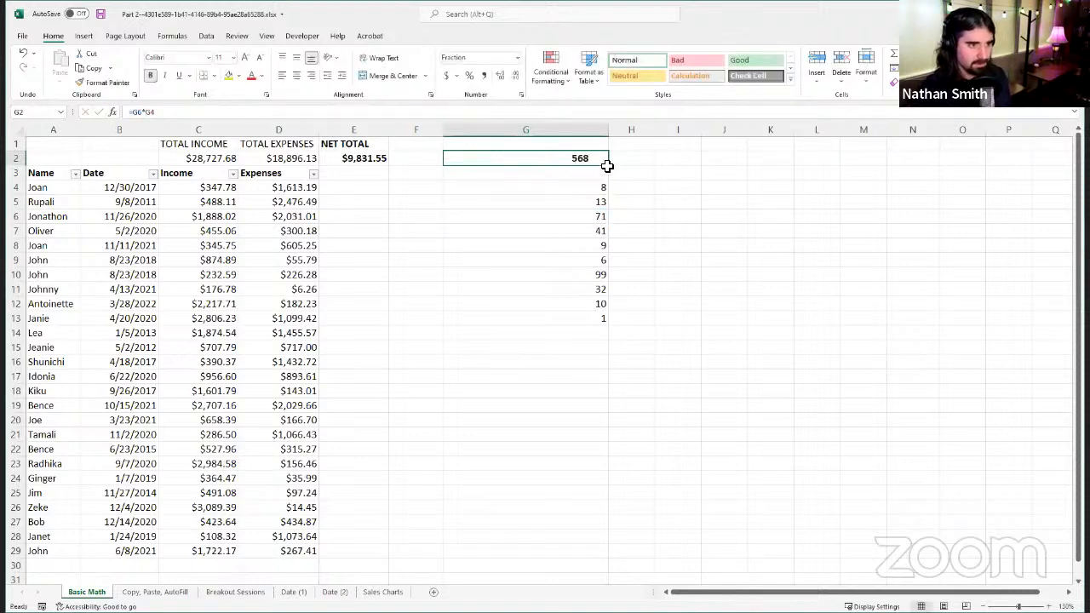
# Step: Change the operator in the G2 formula to subtraction so it reads =G6-G4
pyautogui.click(170, 111)
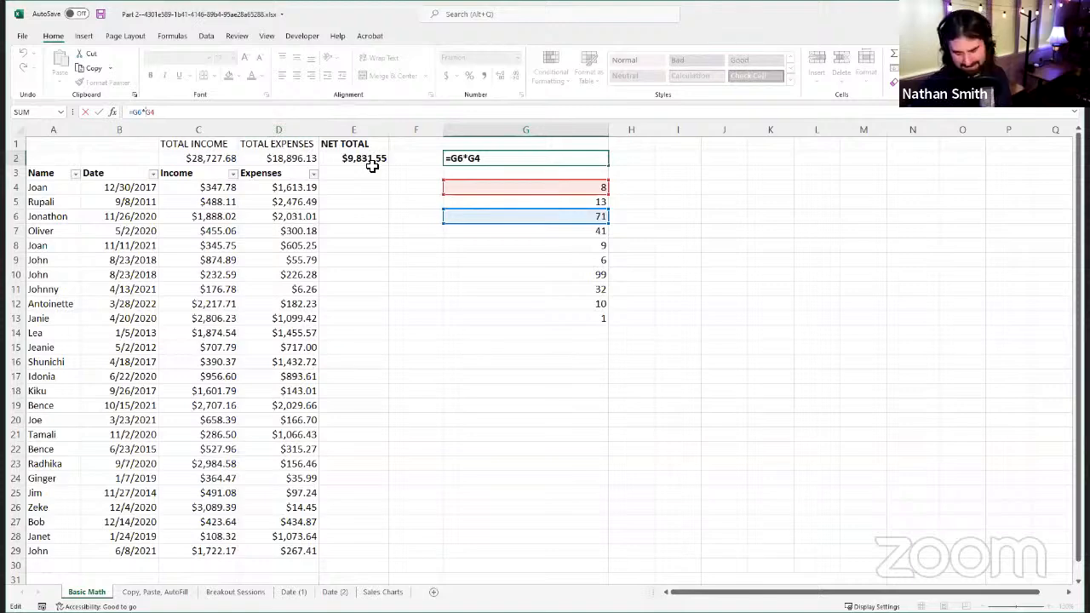
pyautogui.press('BackSpace')
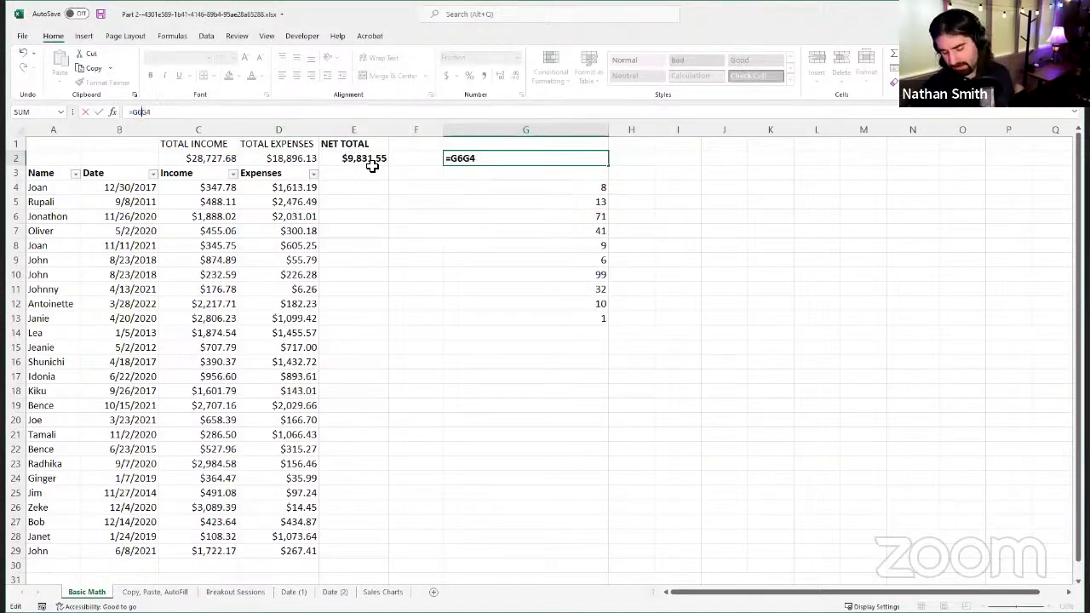
pyautogui.write('-')
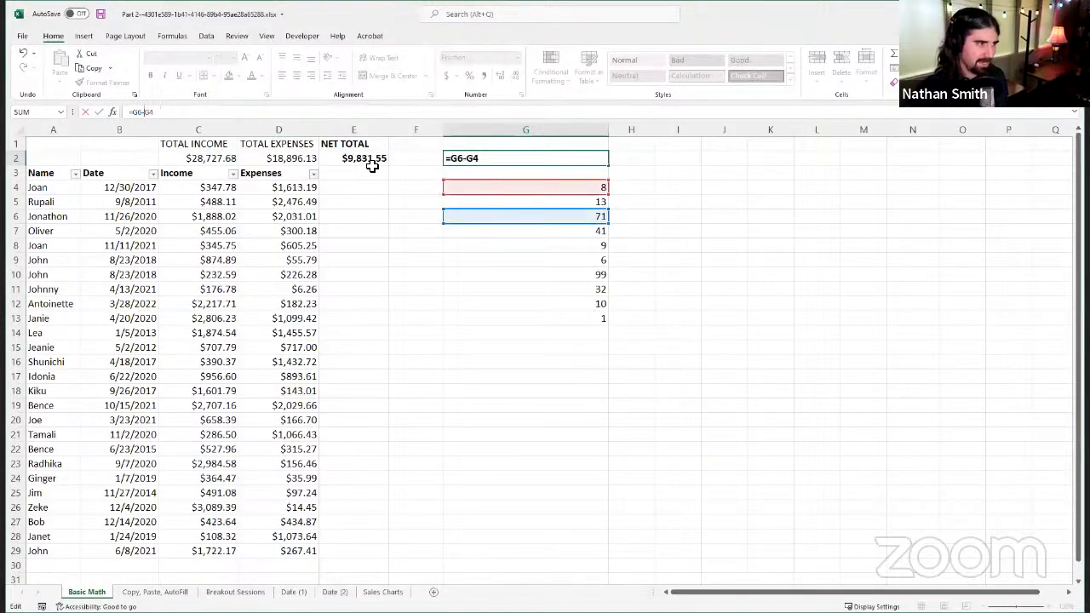
pyautogui.click(99, 112)
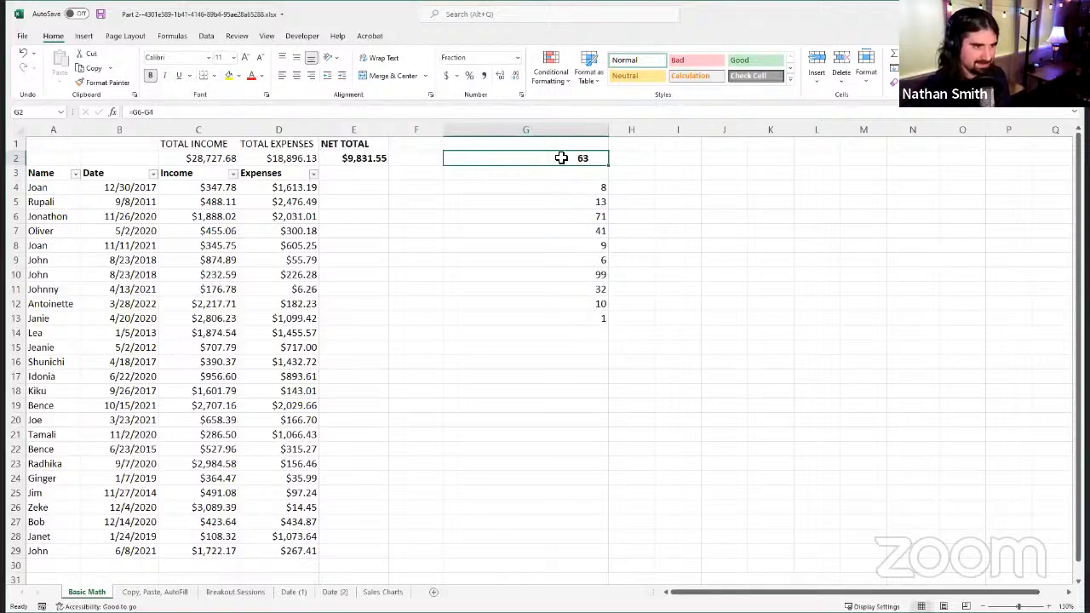
# Step: Change the operator in the G2 formula to addition so it reads =G6+G4
pyautogui.click(281, 114)
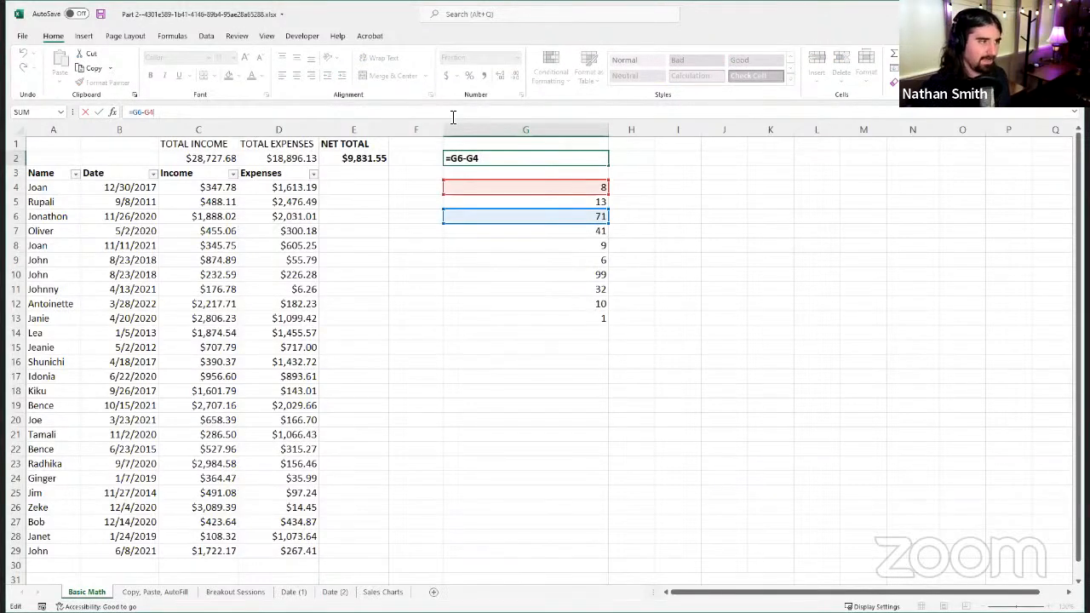
pyautogui.press('BackSpace')
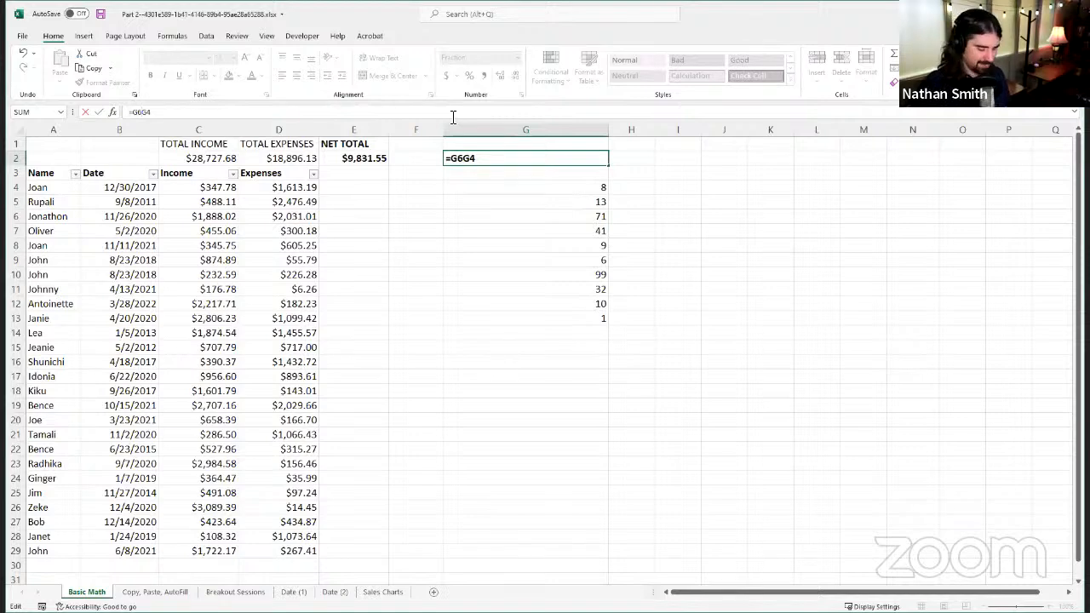
pyautogui.write('+')
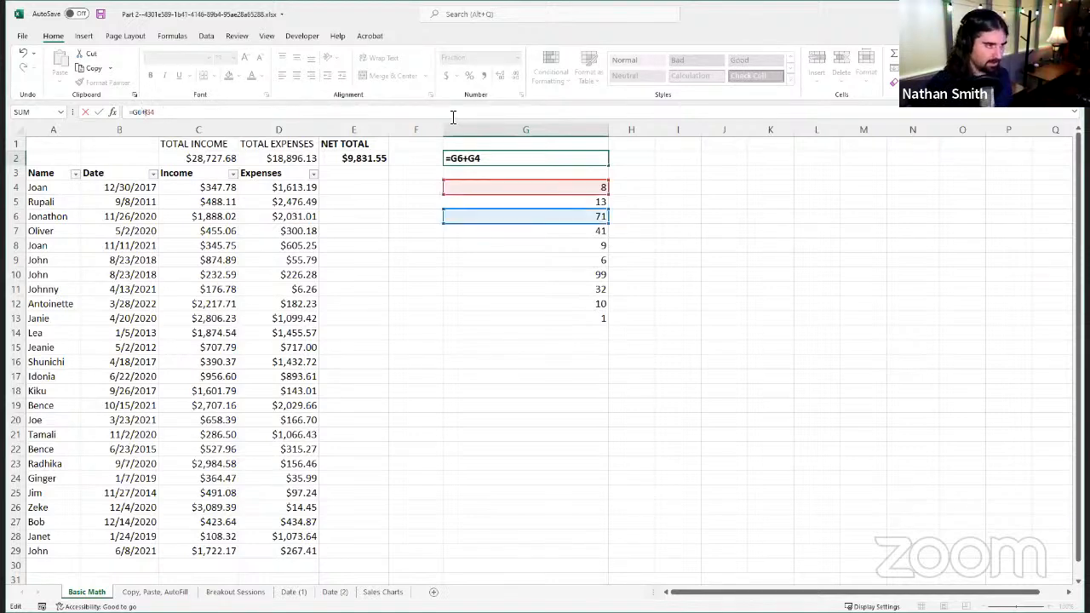
pyautogui.press('Return')
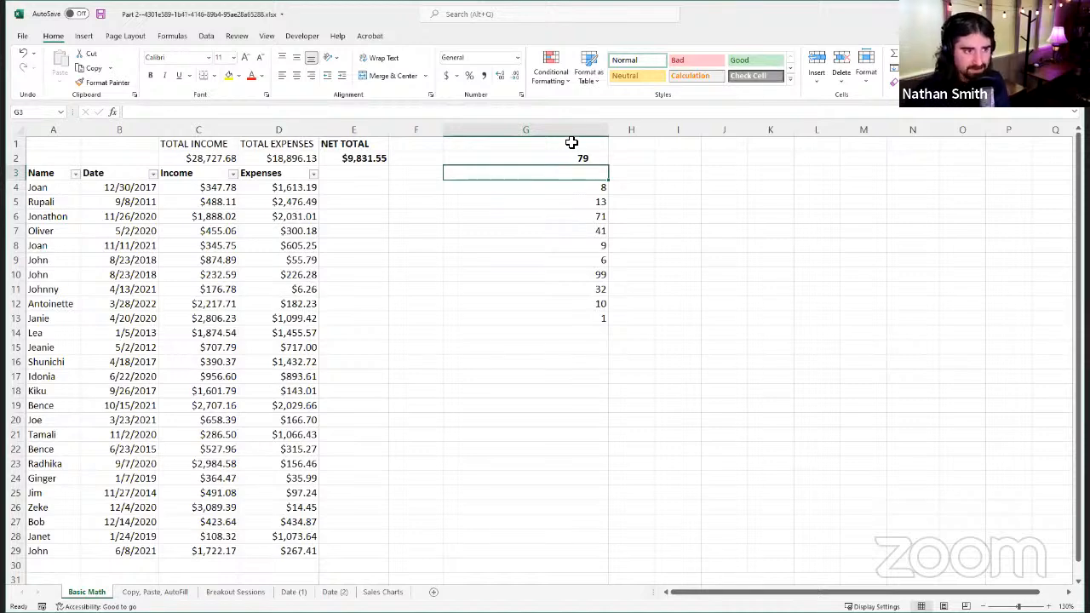
# Step: Compare the direct addition formula in G2 with the SUM formulas behind Total Income in C2 and Total Expenses in D2
pyautogui.click(554, 157)
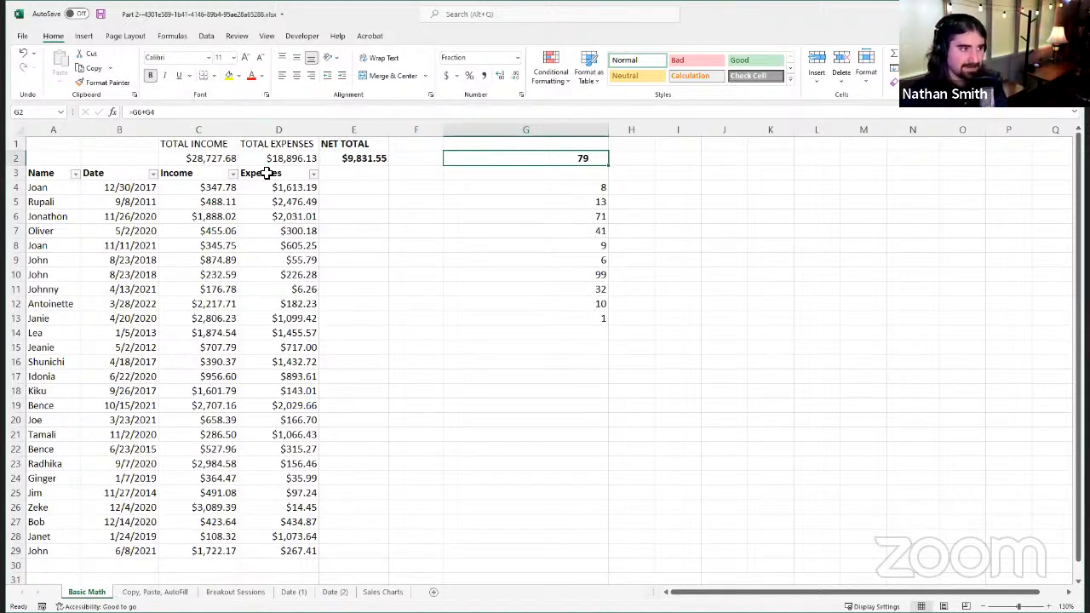
pyautogui.click(233, 159)
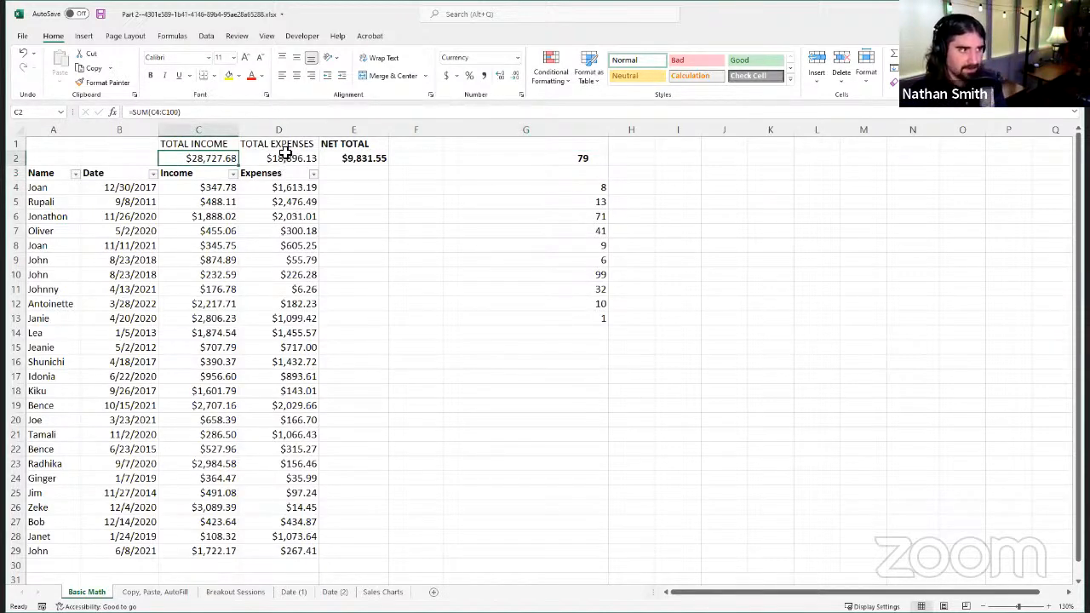
pyautogui.click(264, 159)
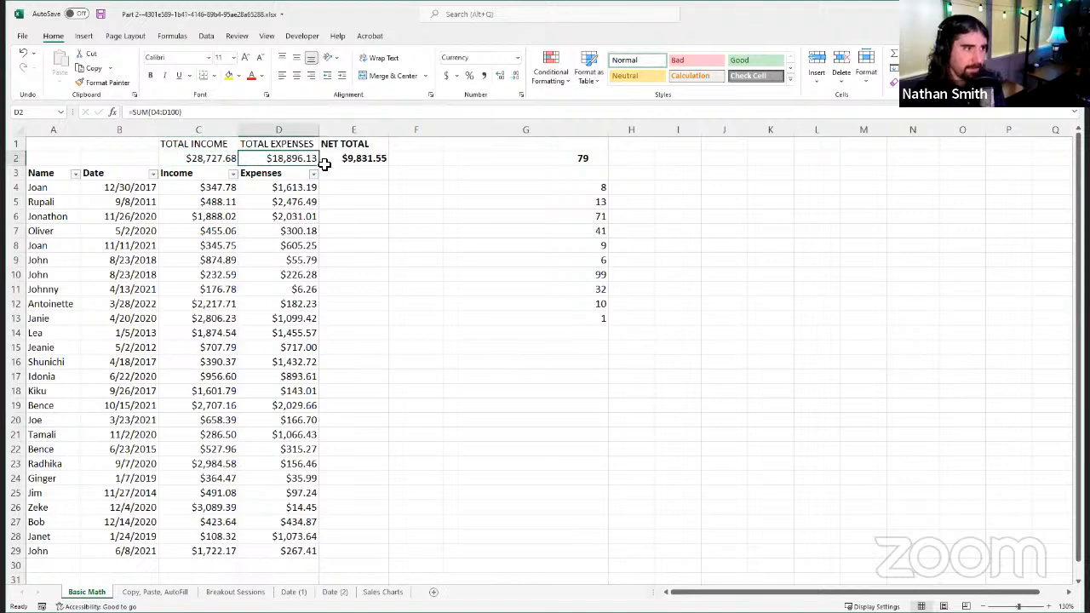
pyautogui.click(217, 162)
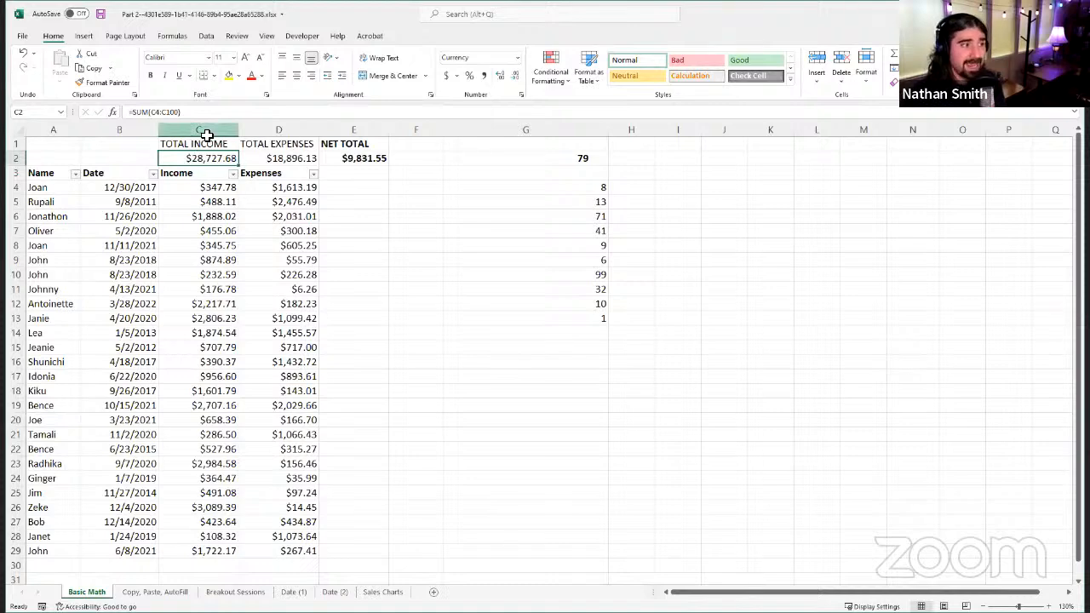
pyautogui.click(554, 157)
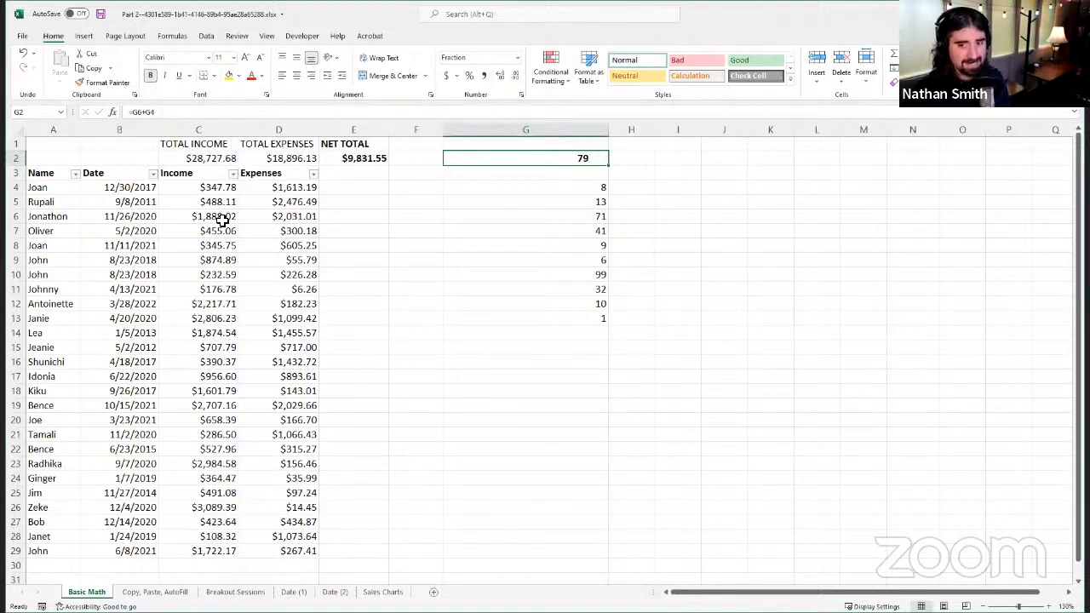
pyautogui.click(191, 161)
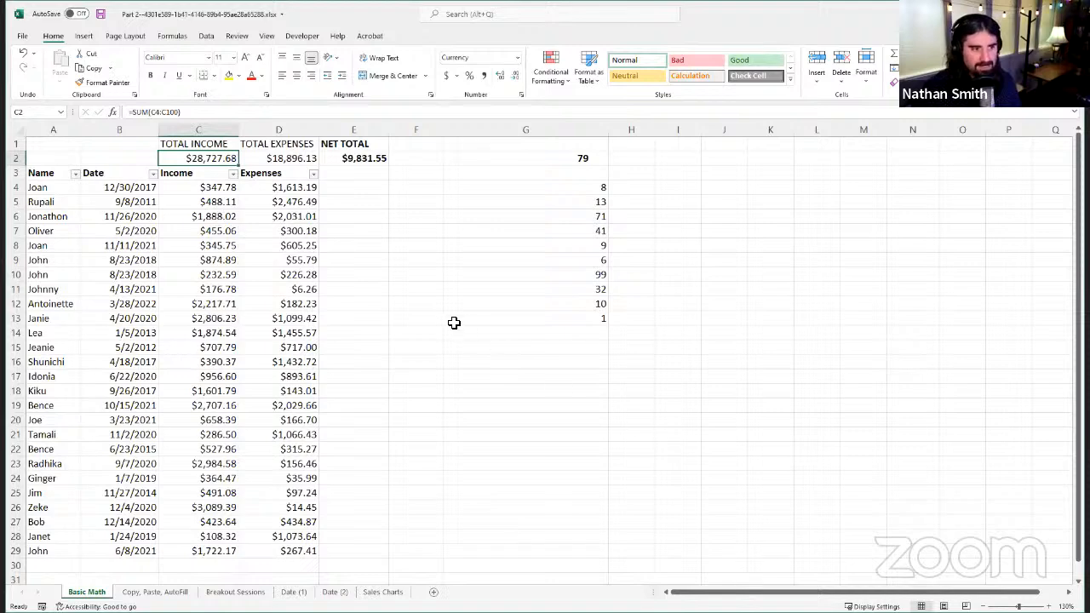
# Step: Enter the formula =AVERAGE(C4:C100) in cell G17 to average the Income column
pyautogui.click(523, 377)
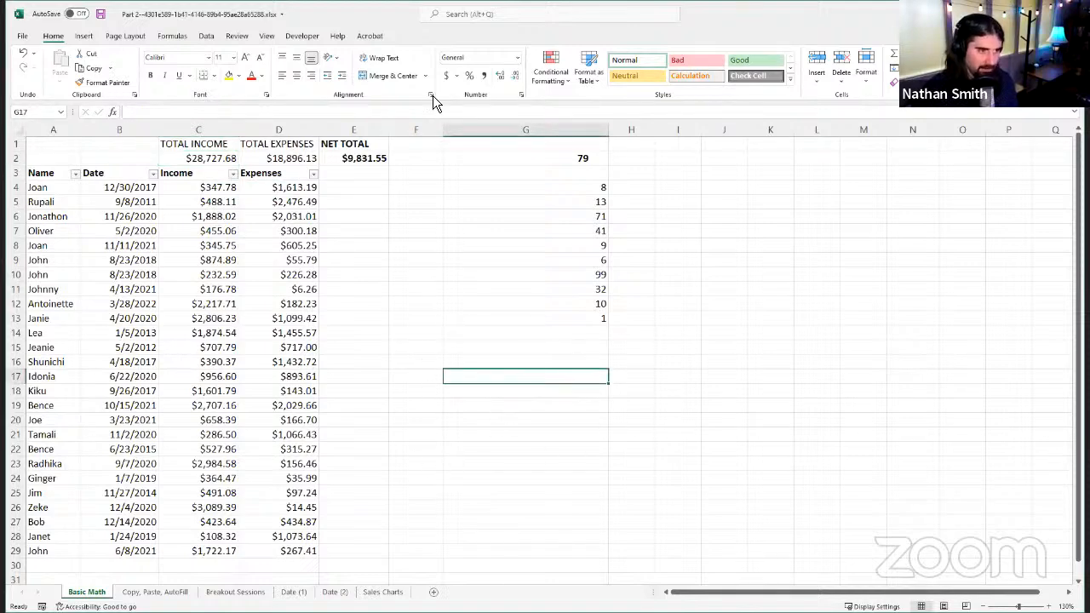
pyautogui.press('F2')
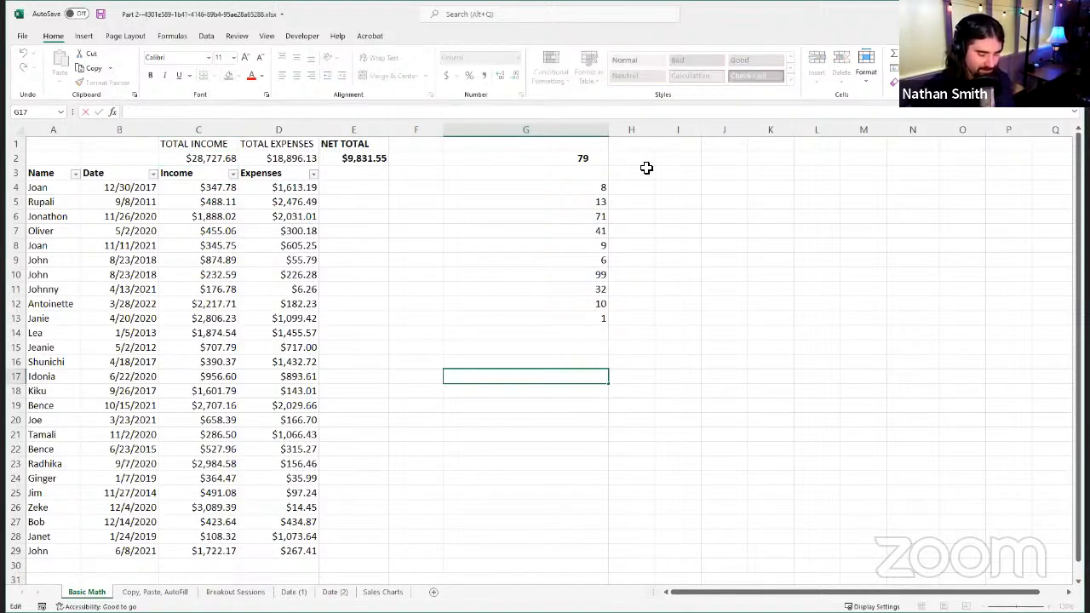
pyautogui.write('=')
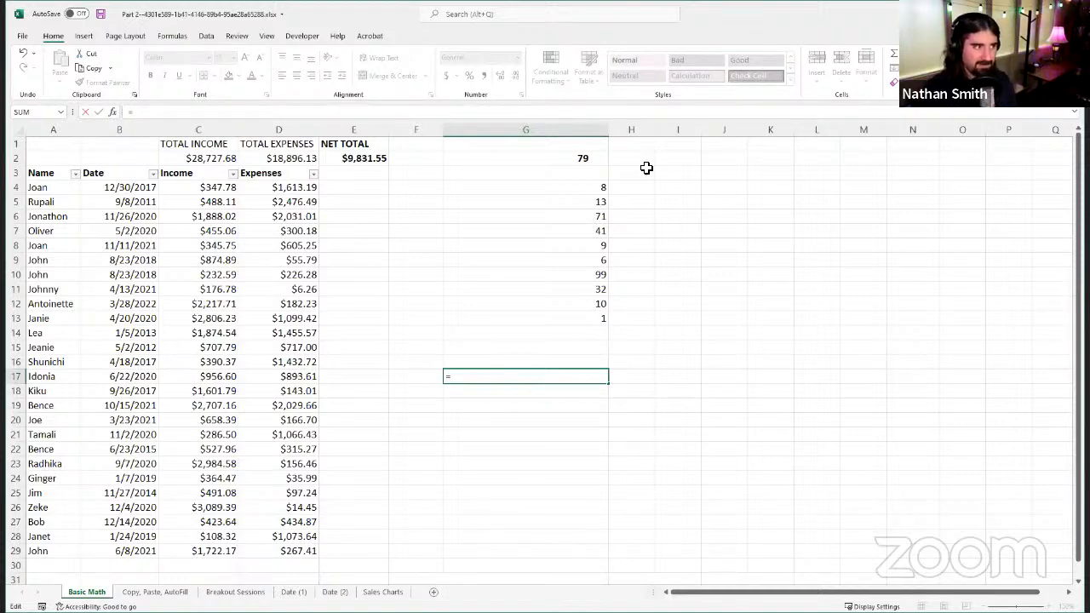
pyautogui.write('AVERAGE')
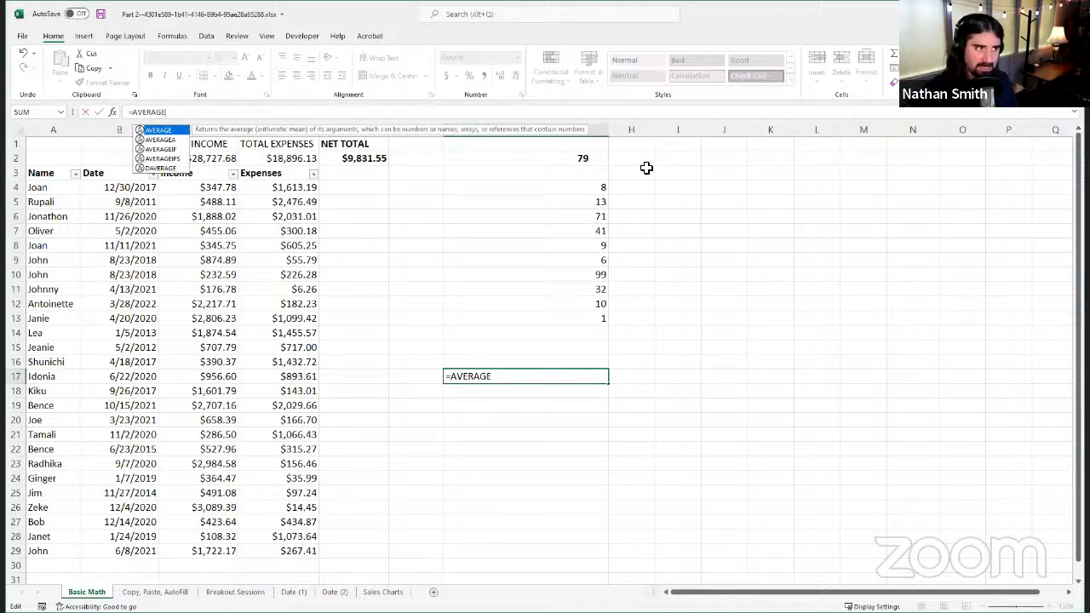
pyautogui.write('(')
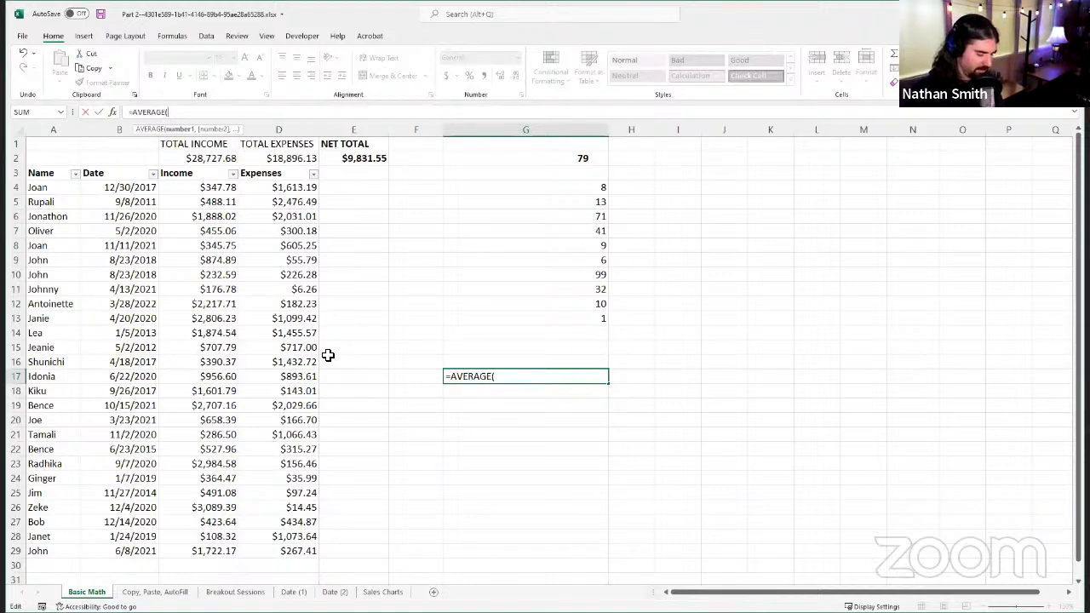
pyautogui.write('C4:C100')
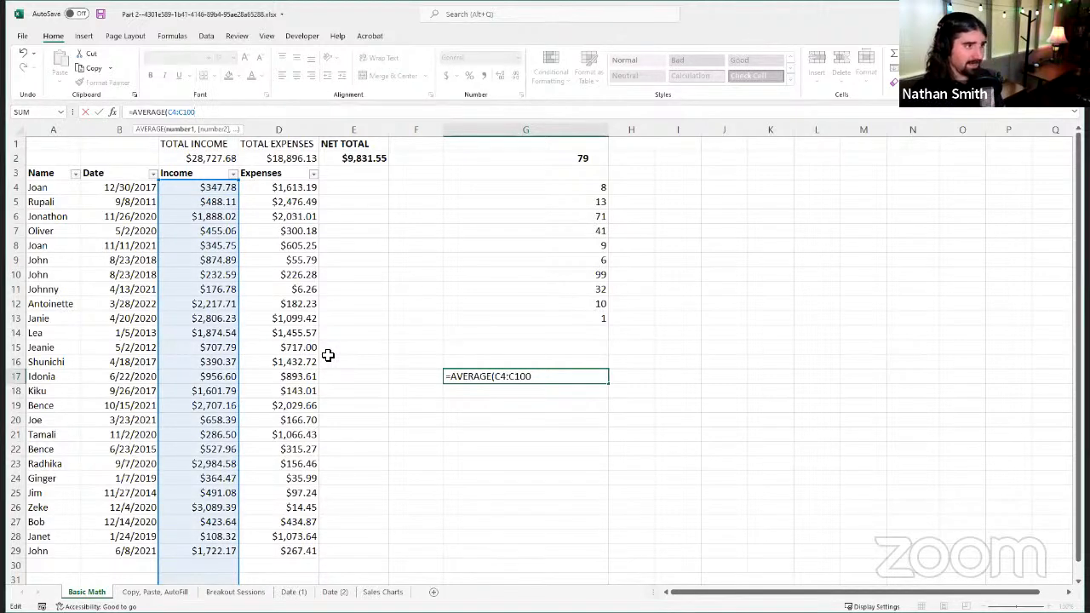
pyautogui.write(')')
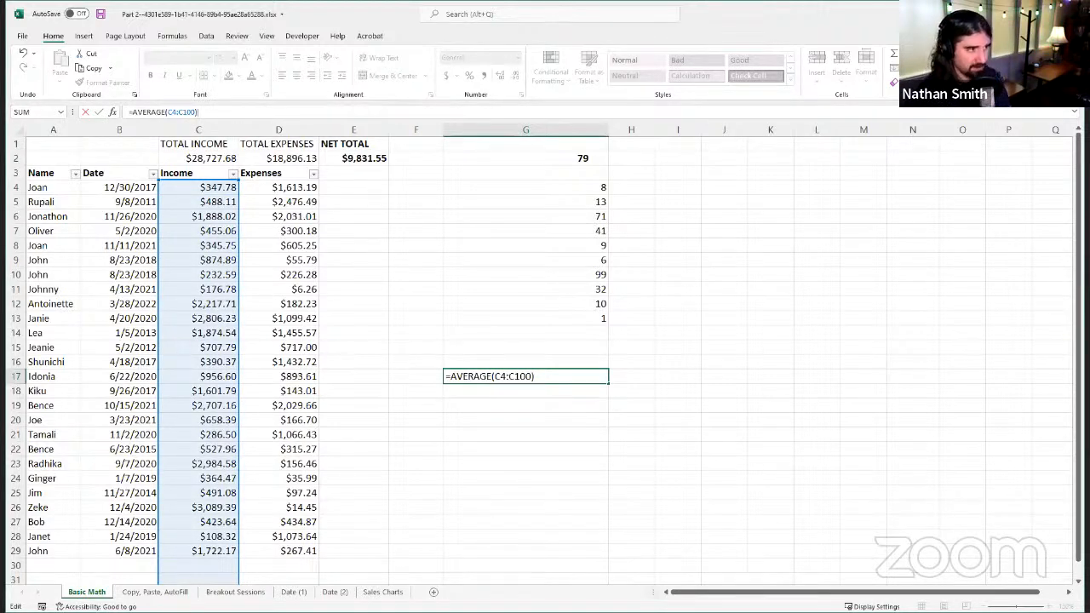
pyautogui.click(100, 111)
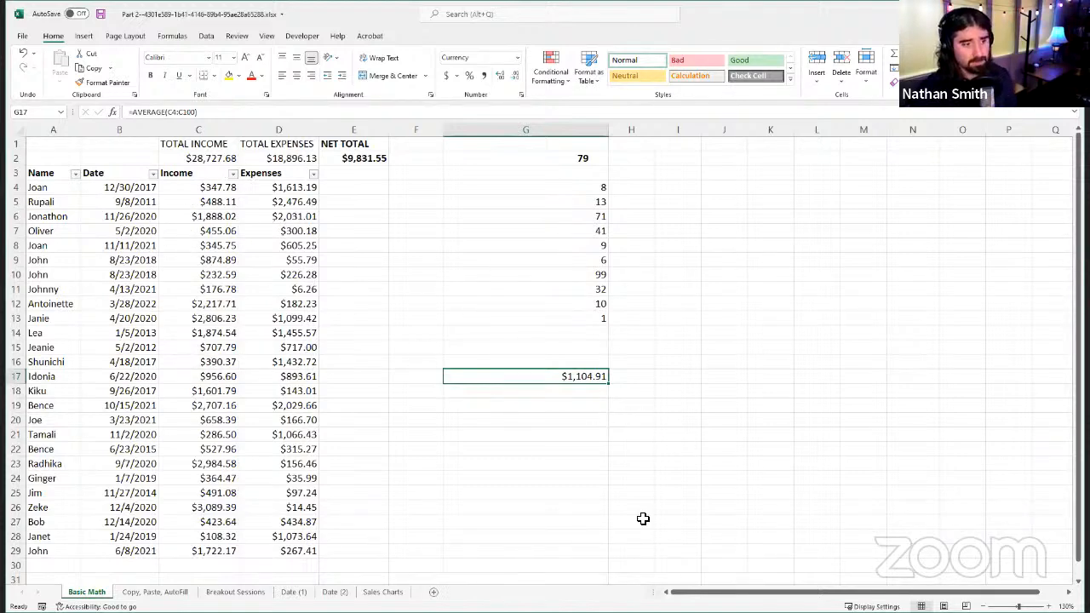
# Step: Examine which Income cells, including the blank rows below the data, the AVERAGE formula in G17 references
pyautogui.click(207, 112)
pyautogui.scroll(-4, 204, 255)
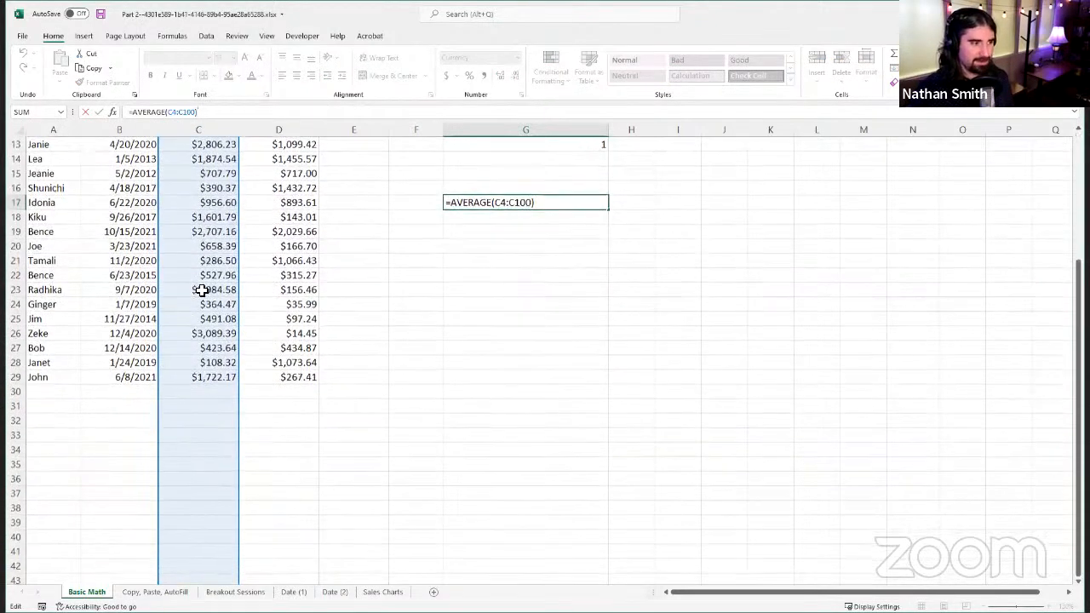
pyautogui.scroll(-8, 201, 290)
pyautogui.scroll(9, 229, 372)
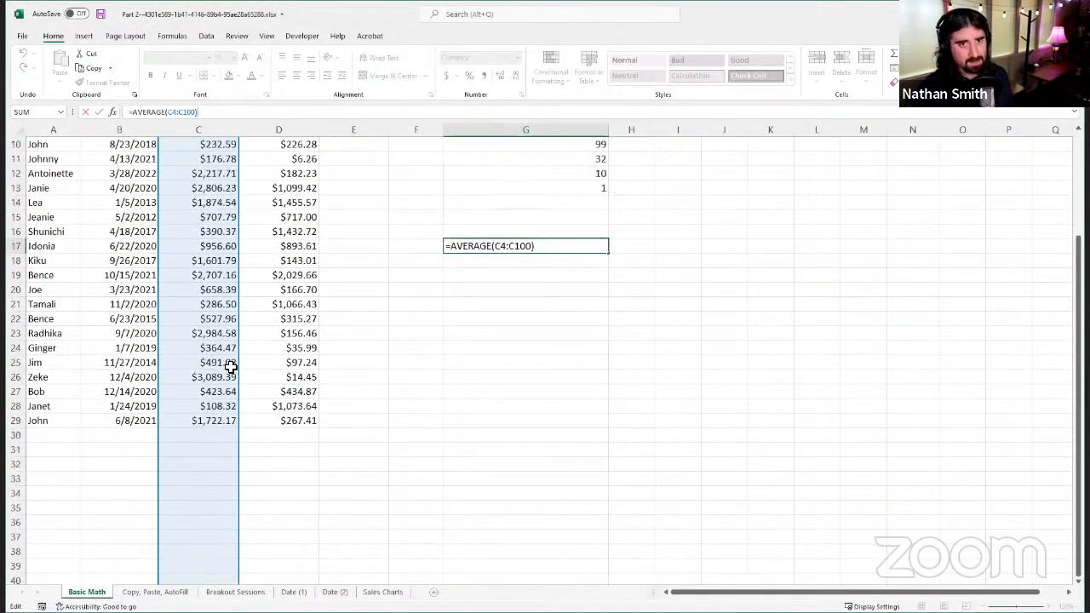
pyautogui.scroll(3, 226, 287)
pyautogui.scroll(-5, 224, 280)
pyautogui.scroll(5, 219, 263)
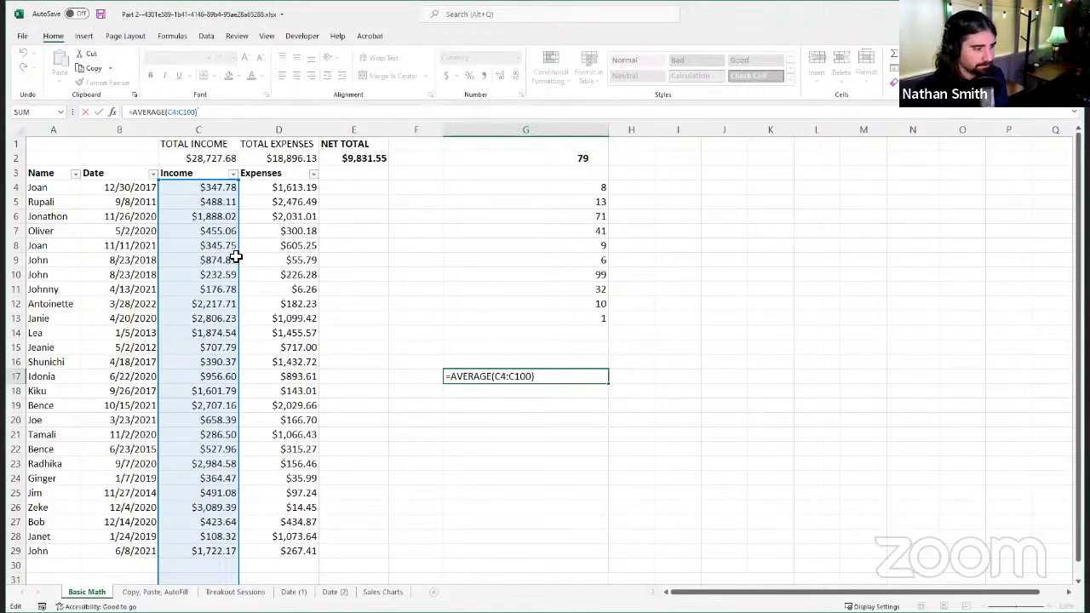
pyautogui.click(225, 291)
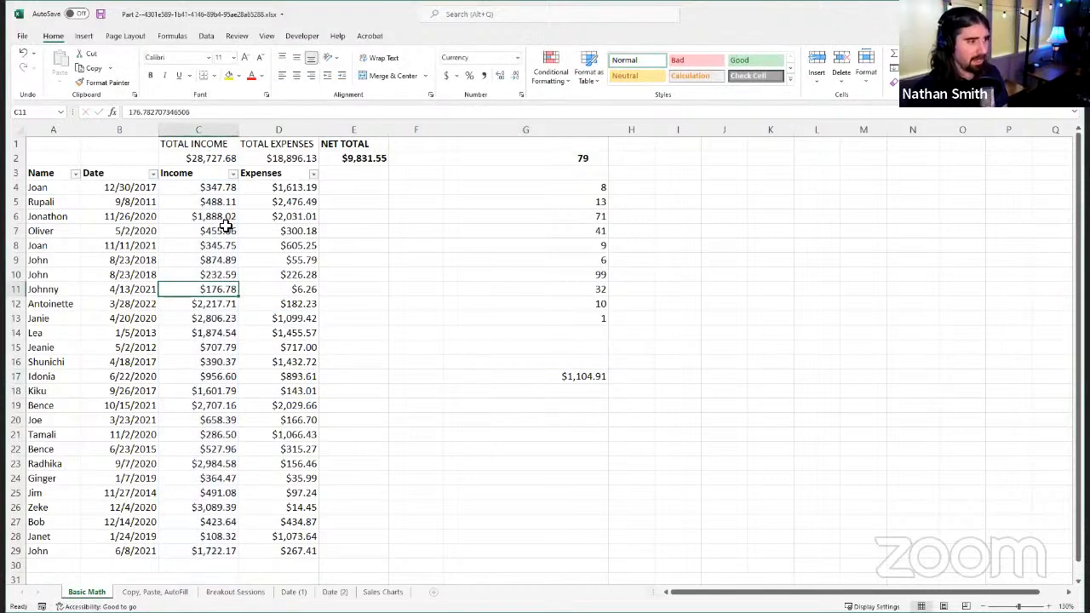
# Step: Select the filled Income cells C4:C29 and compare their average with the AVERAGE formula in G17
pyautogui.moveTo(221, 189); pyautogui.dragTo(178, 550)
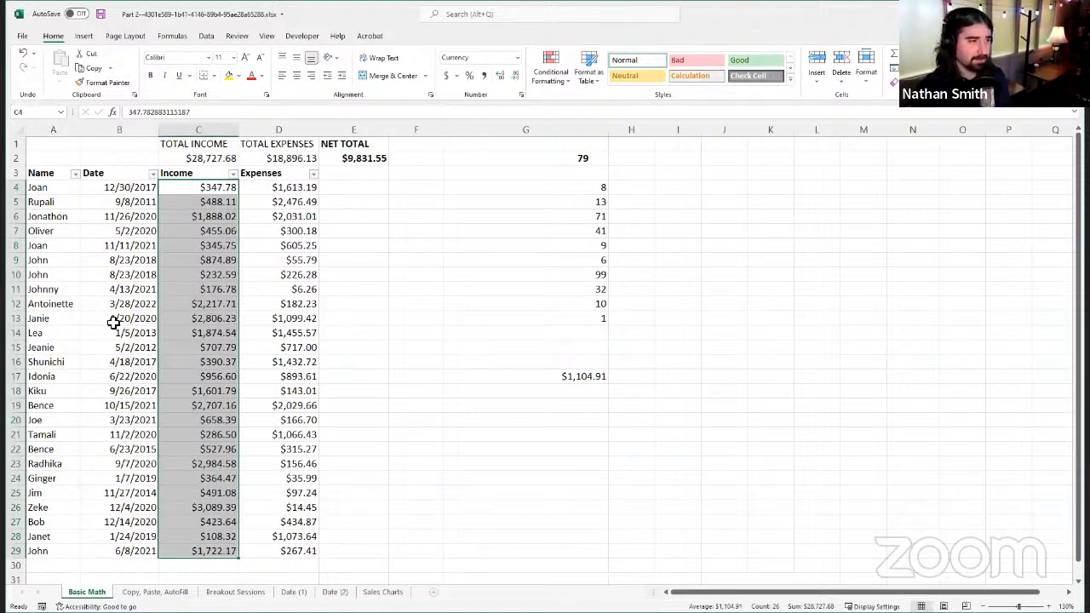
pyautogui.click(528, 382)
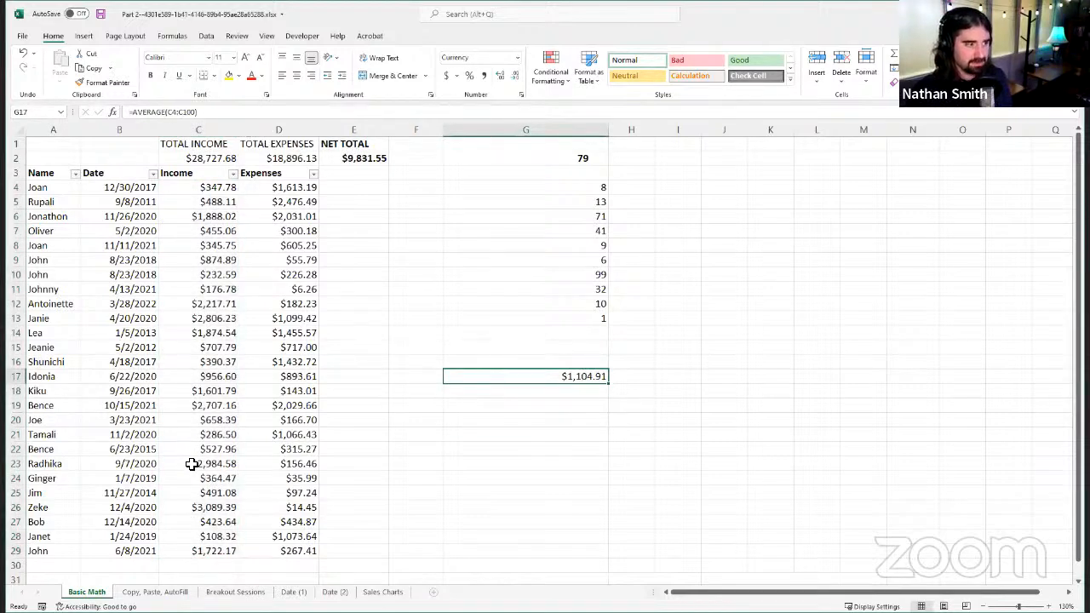
pyautogui.scroll(-4, 191, 463)
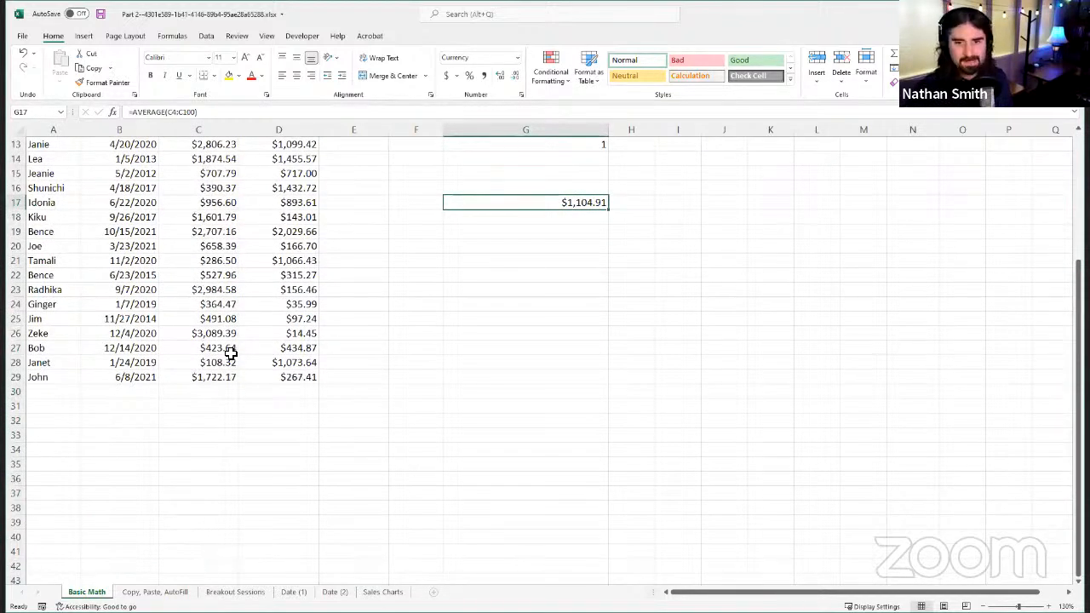
pyautogui.scroll(4, 220, 346)
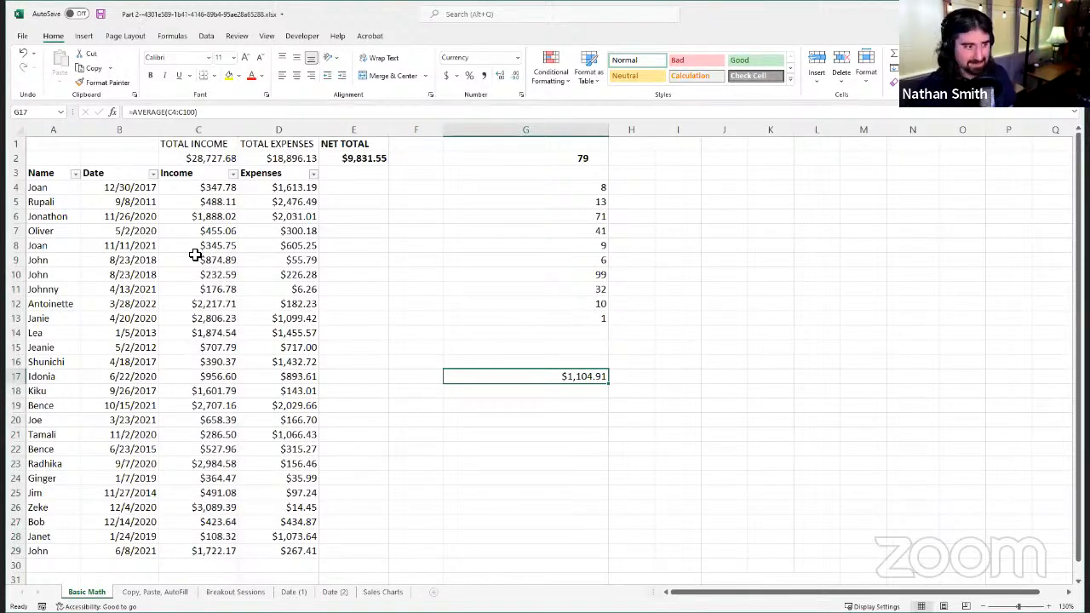
# Step: Enter 0 in the empty cell C30 below the Income values to test its effect on the average, and clear it again
pyautogui.click(166, 565)
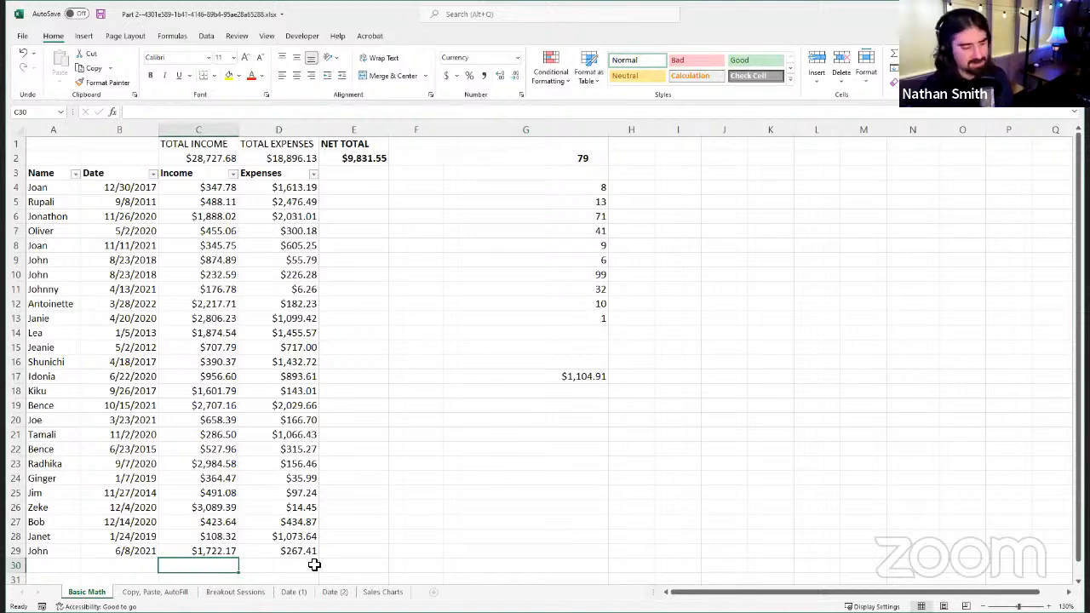
pyautogui.write('0')
pyautogui.press('Return')
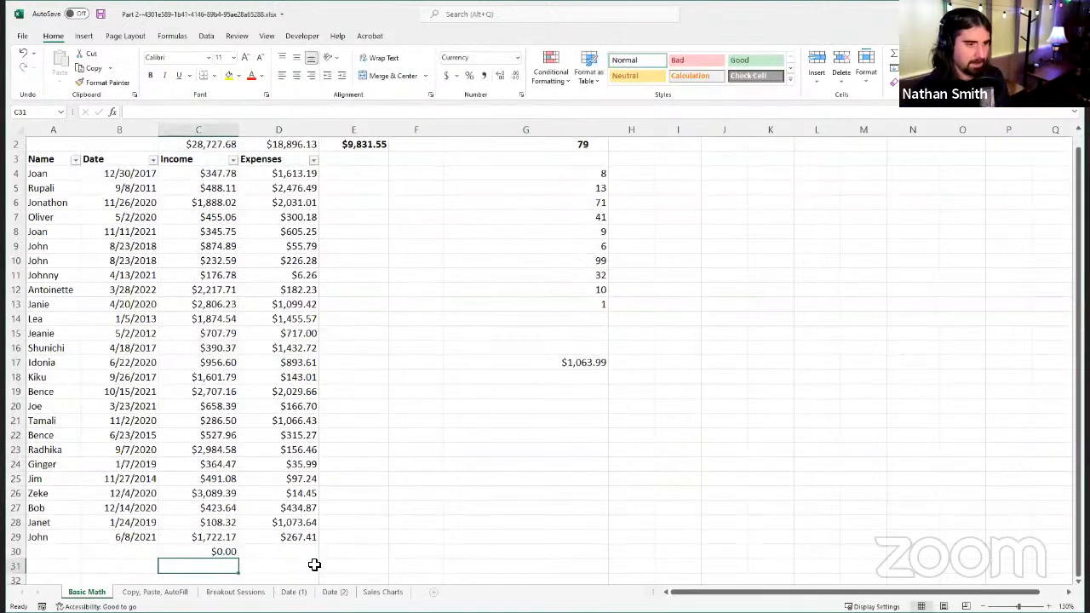
pyautogui.click(201, 552)
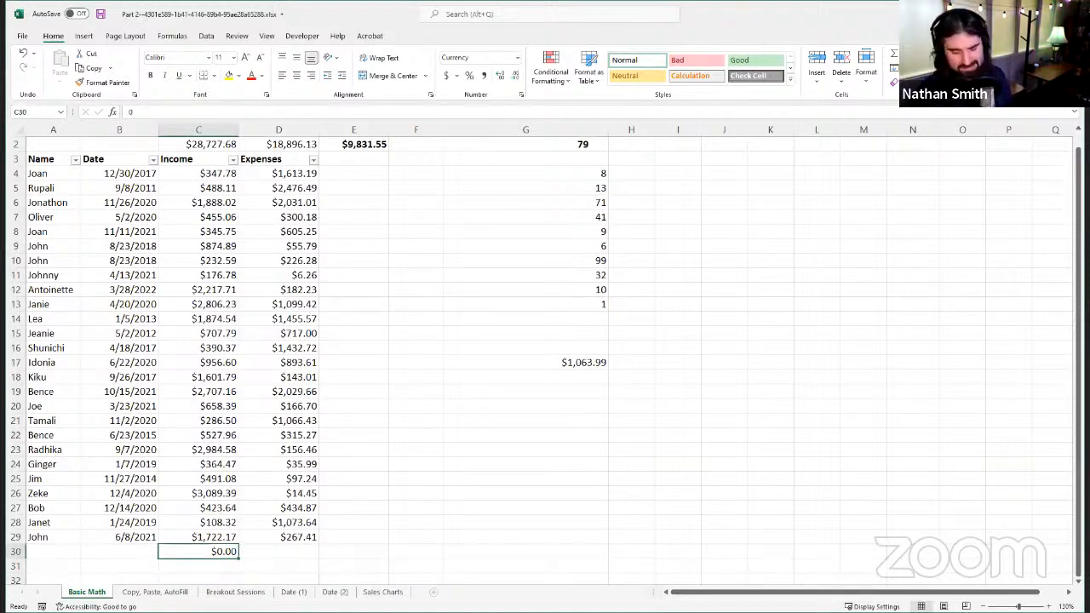
pyautogui.press('Delete')
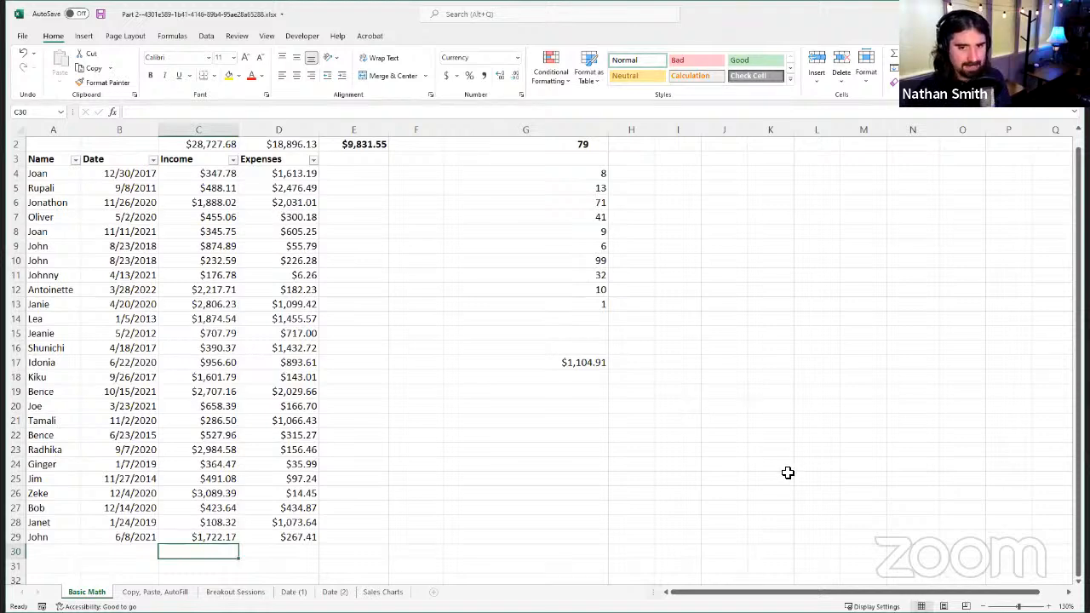
pyautogui.scroll(1, 403, 528)
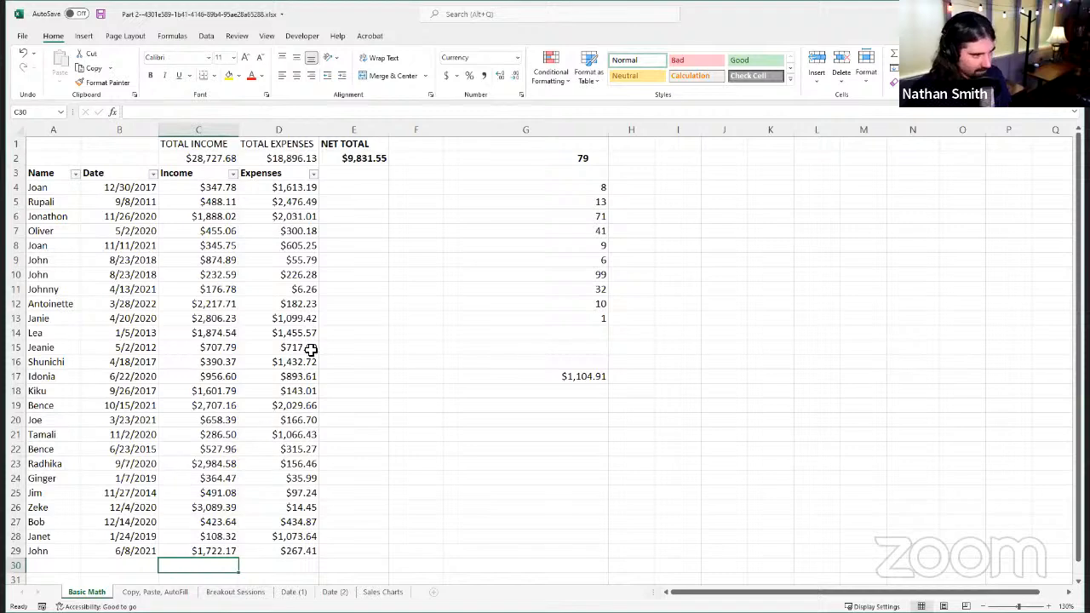
pyautogui.scroll(-3, 268, 421)
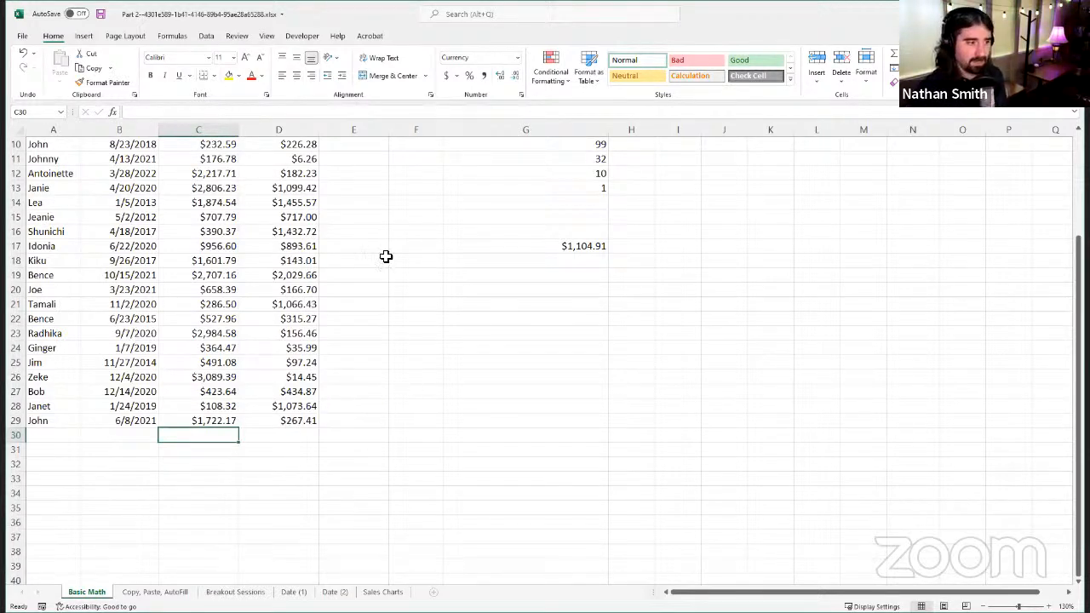
pyautogui.scroll(3, 165, 511)
pyautogui.scroll(-2, 234, 496)
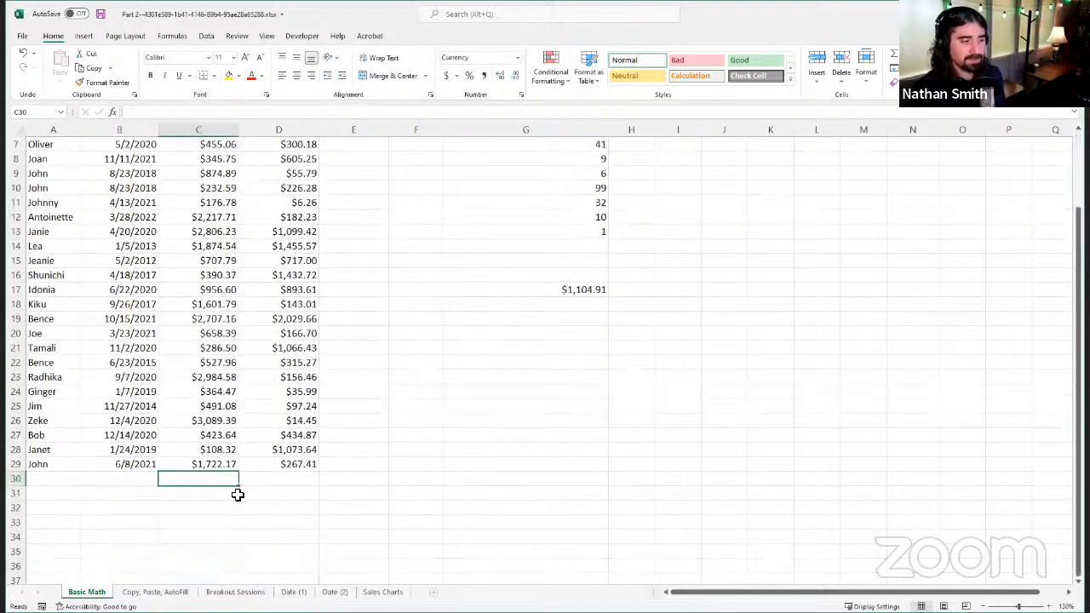
pyautogui.scroll(2, 234, 489)
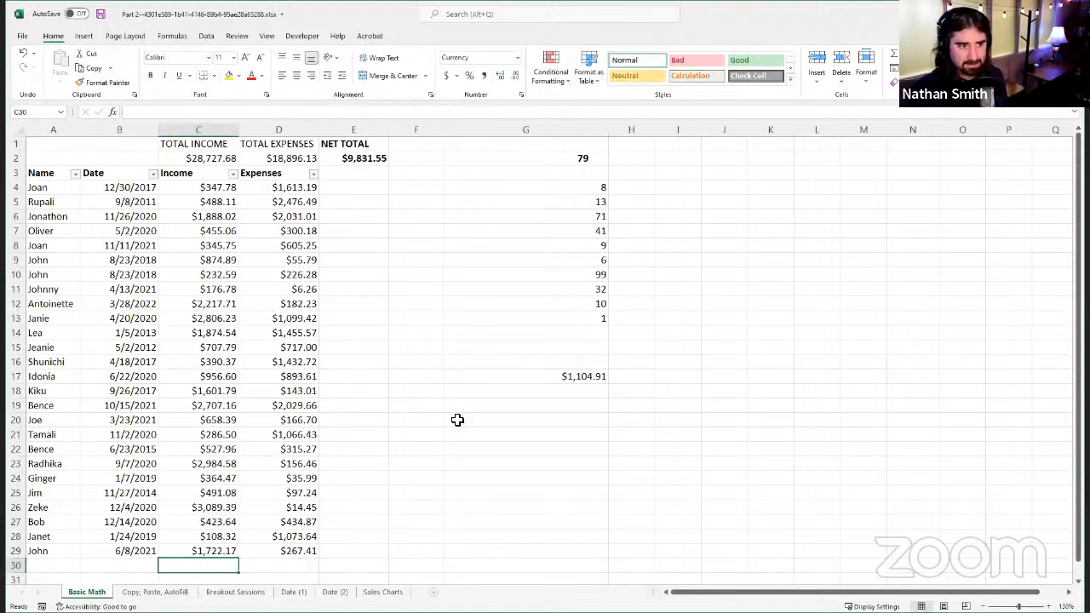
pyautogui.scroll(-4, 219, 437)
pyautogui.scroll(3, 234, 245)
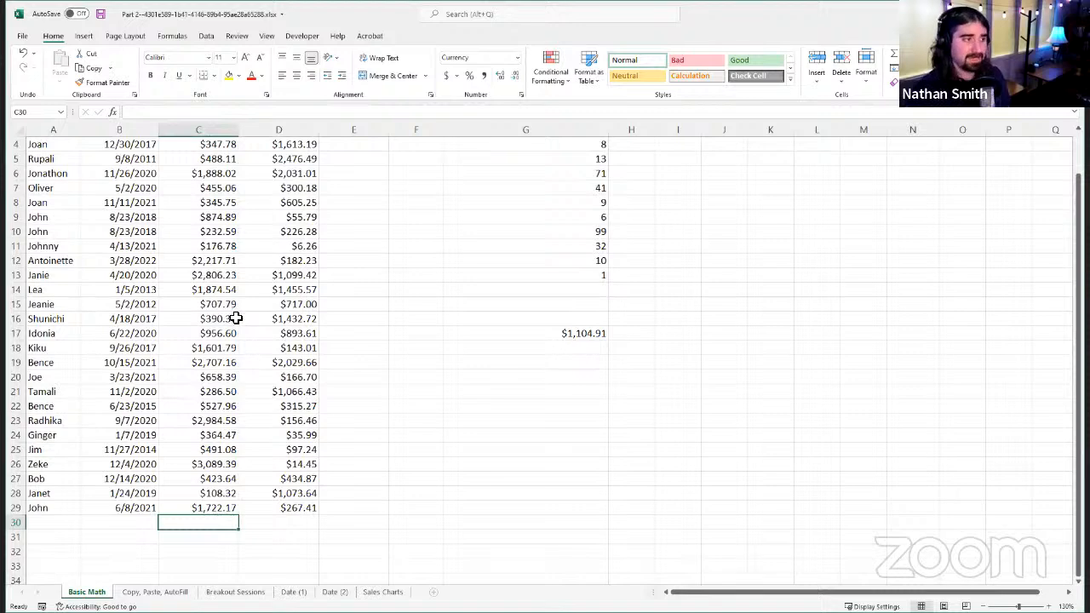
pyautogui.scroll(1, 232, 322)
pyautogui.scroll(-3, 232, 374)
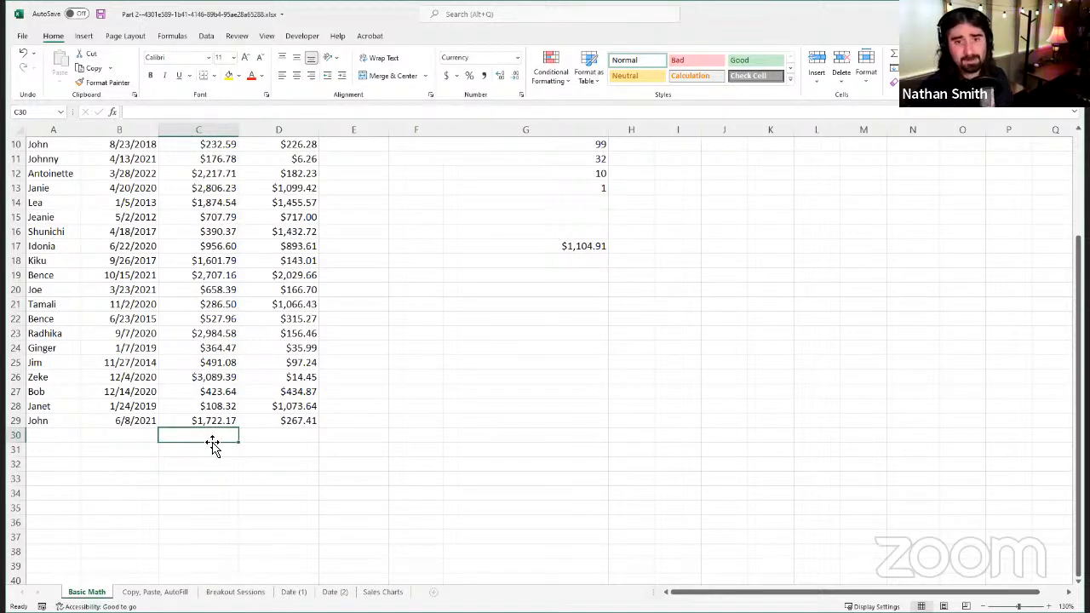
pyautogui.scroll(3, 264, 409)
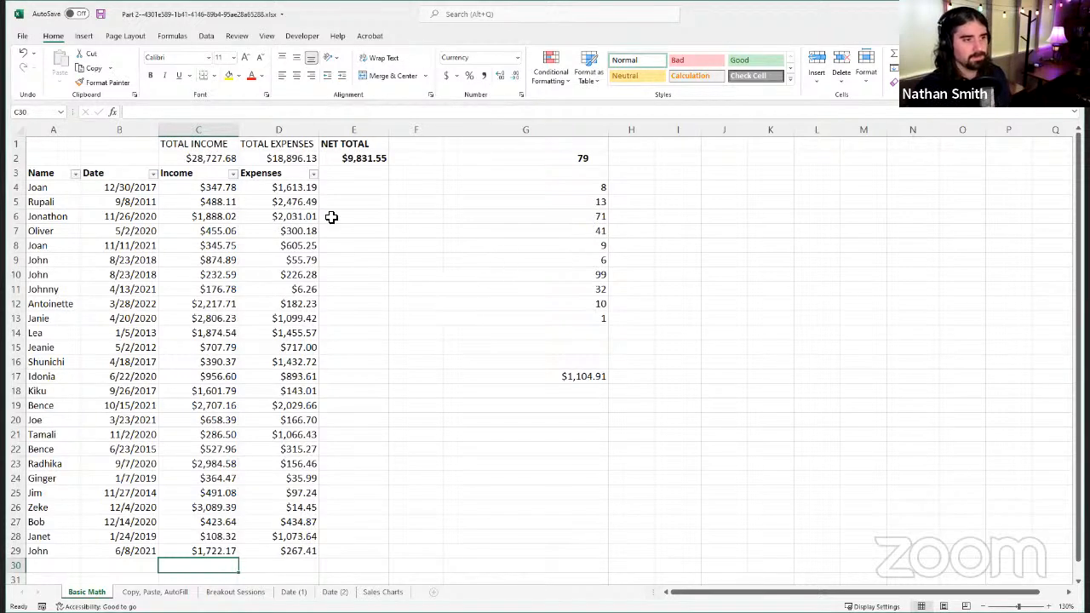
# Step: Clear the Total Income and Total Expenses formulas in C2:D2 and the Net Total formula in E2
pyautogui.click(358, 156)
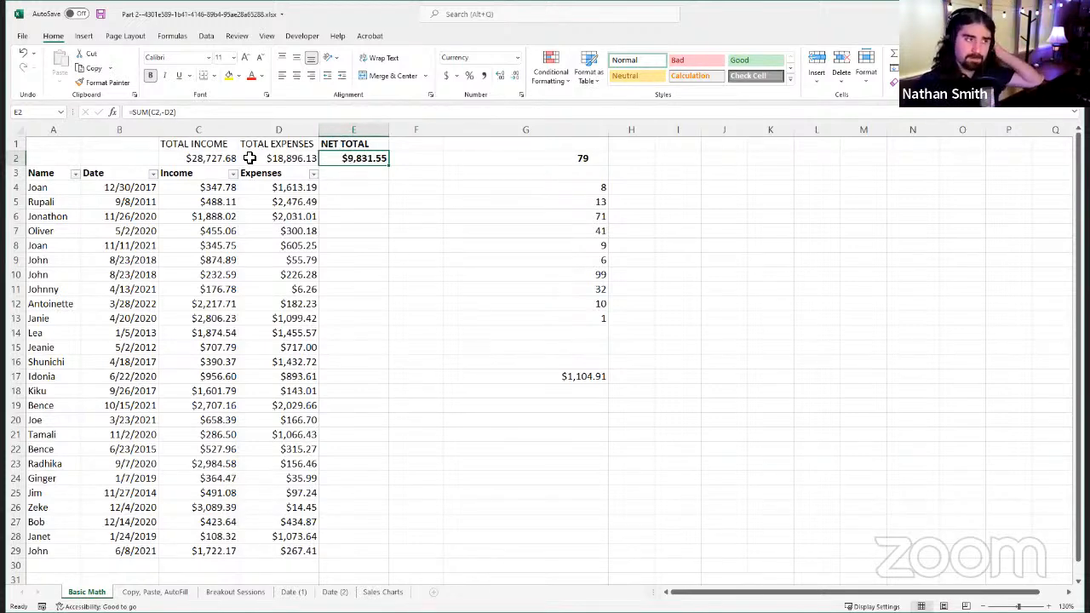
pyautogui.click(223, 160)
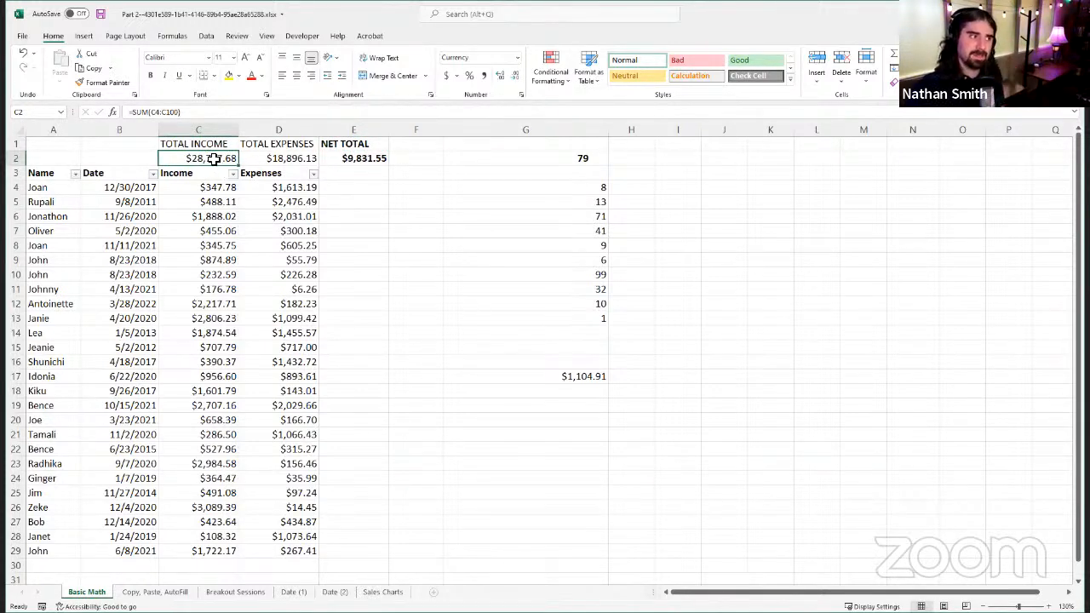
pyautogui.moveTo(220, 160); pyautogui.dragTo(277, 159)
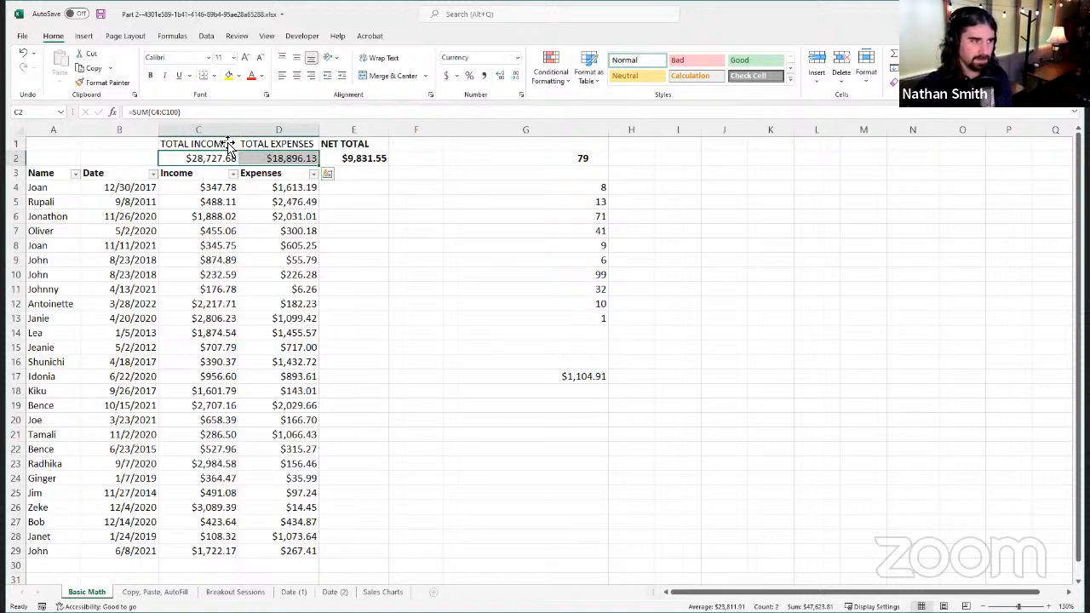
pyautogui.press('Delete')
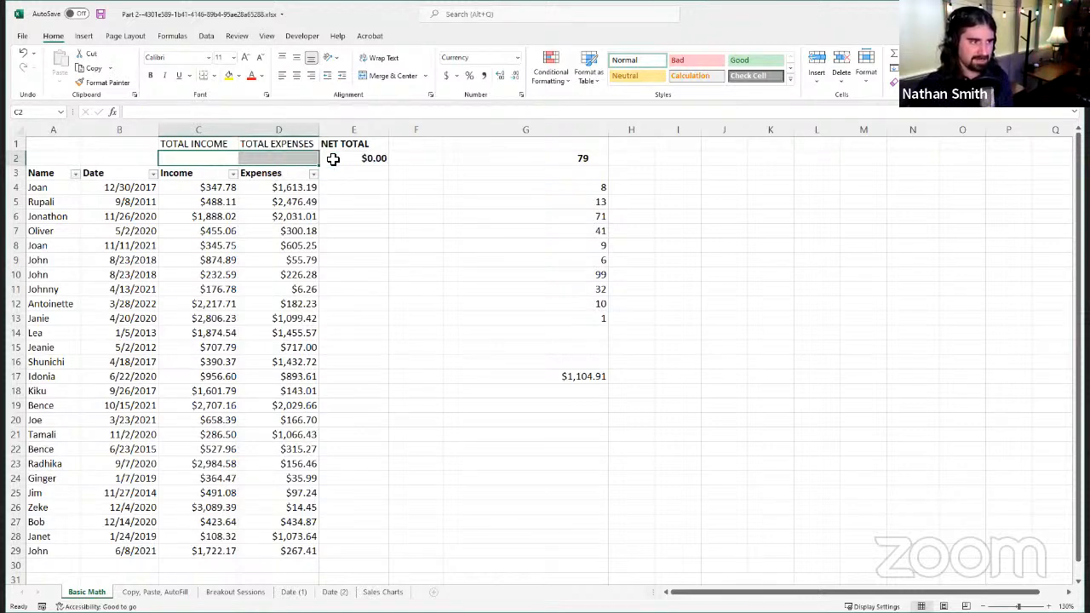
pyautogui.click(340, 160)
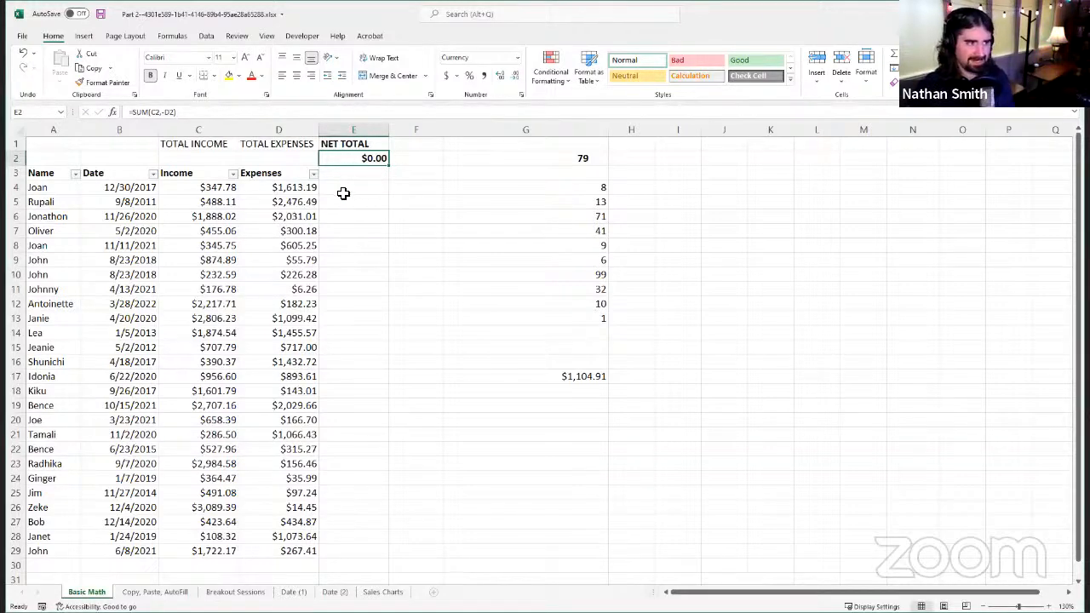
pyautogui.press('Delete')
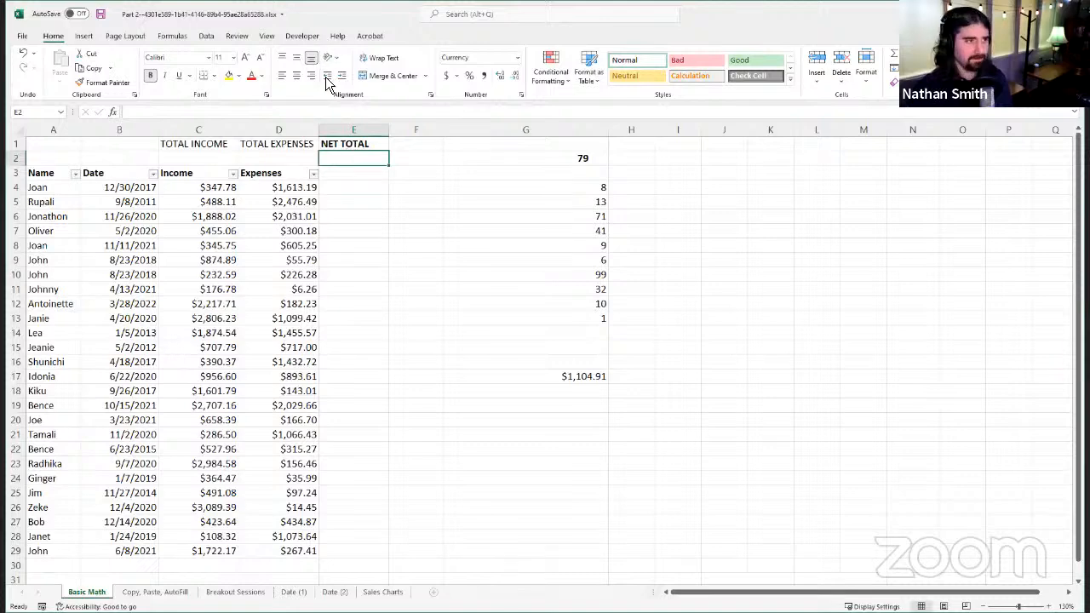
# Step: Begin a nested formula in E2 with =SUM(SUM(C4:C100), so the Income column's sum is the first argument
pyautogui.click(322, 113)
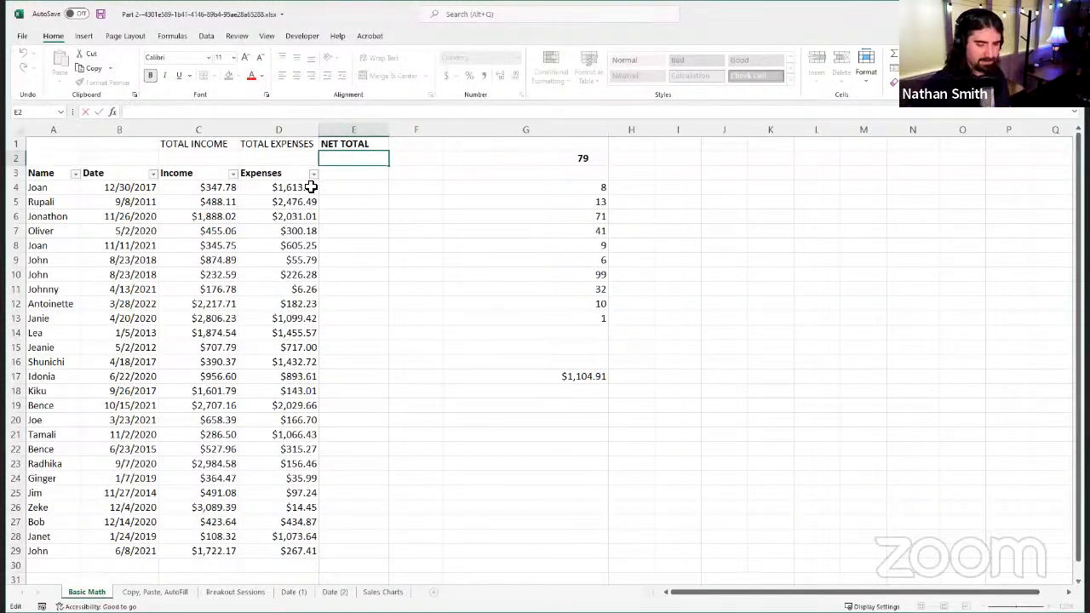
pyautogui.write('=')
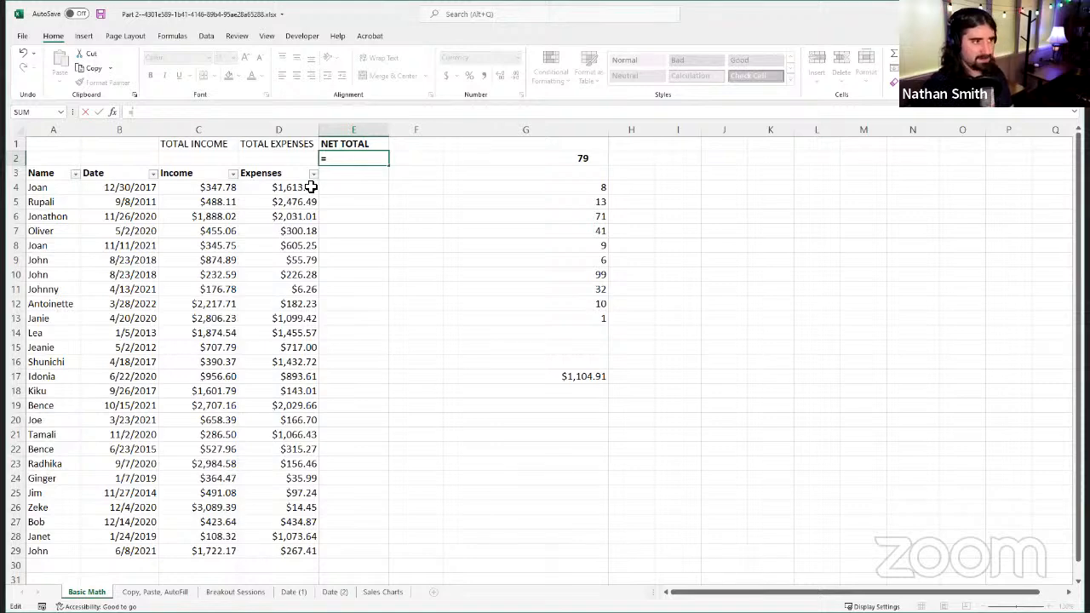
pyautogui.write('SUM')
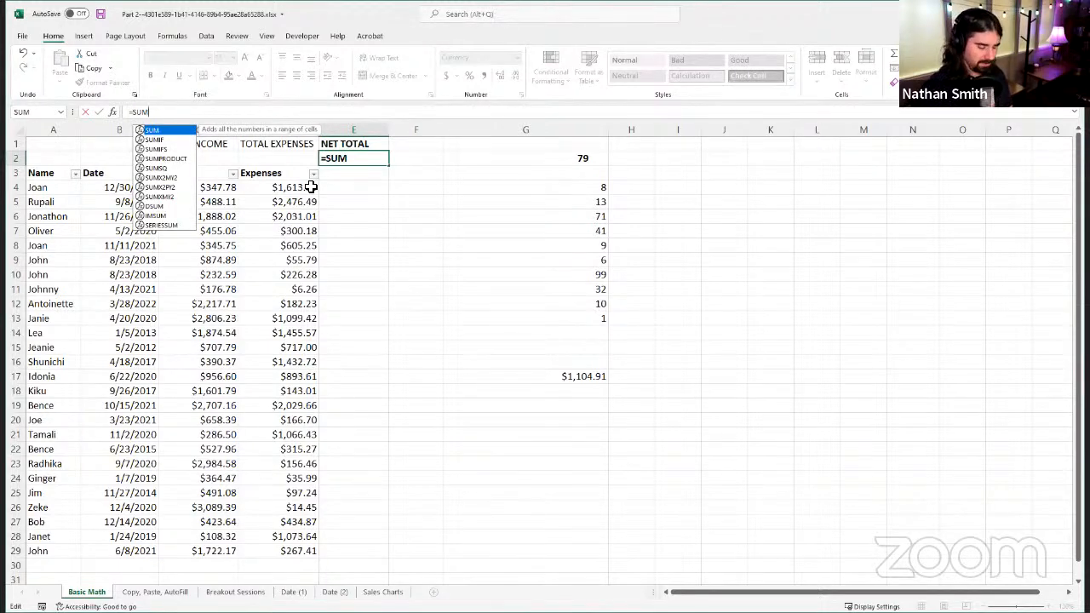
pyautogui.write('(')
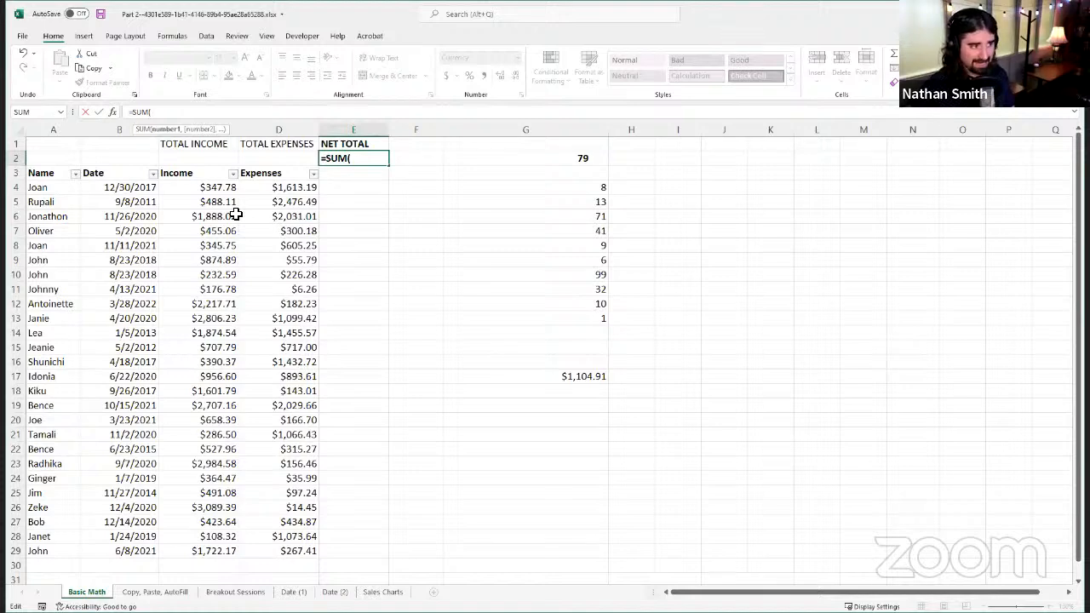
pyautogui.write('SUM')
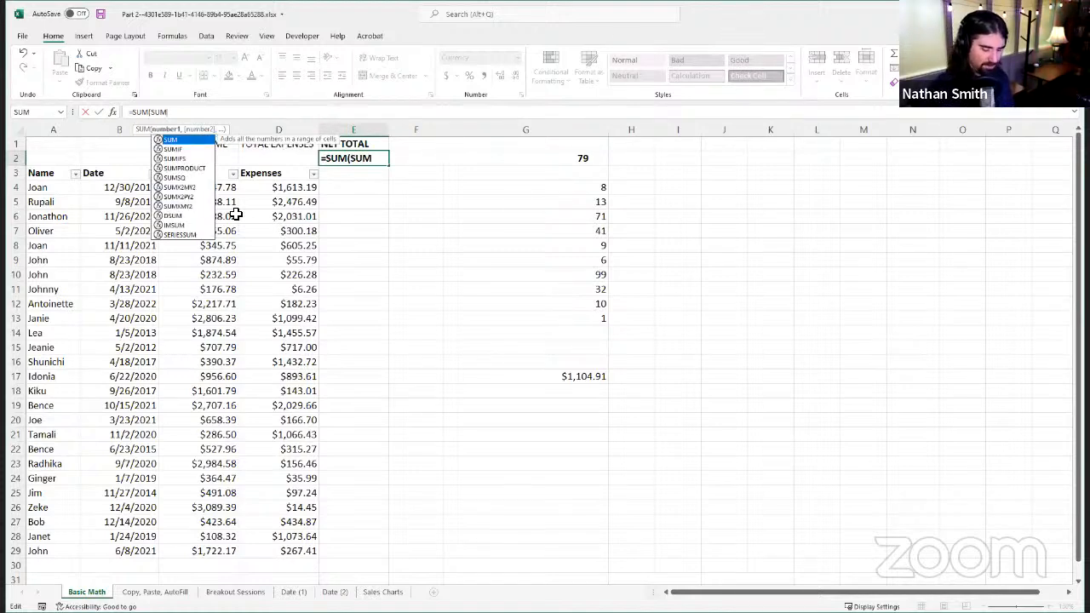
pyautogui.write('(')
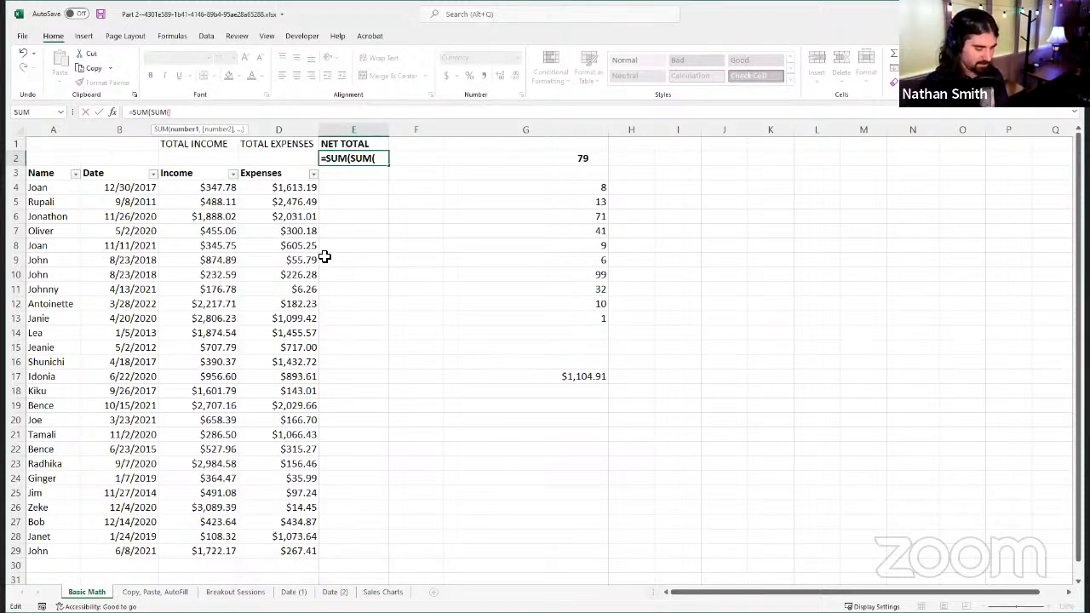
pyautogui.write('C4:')
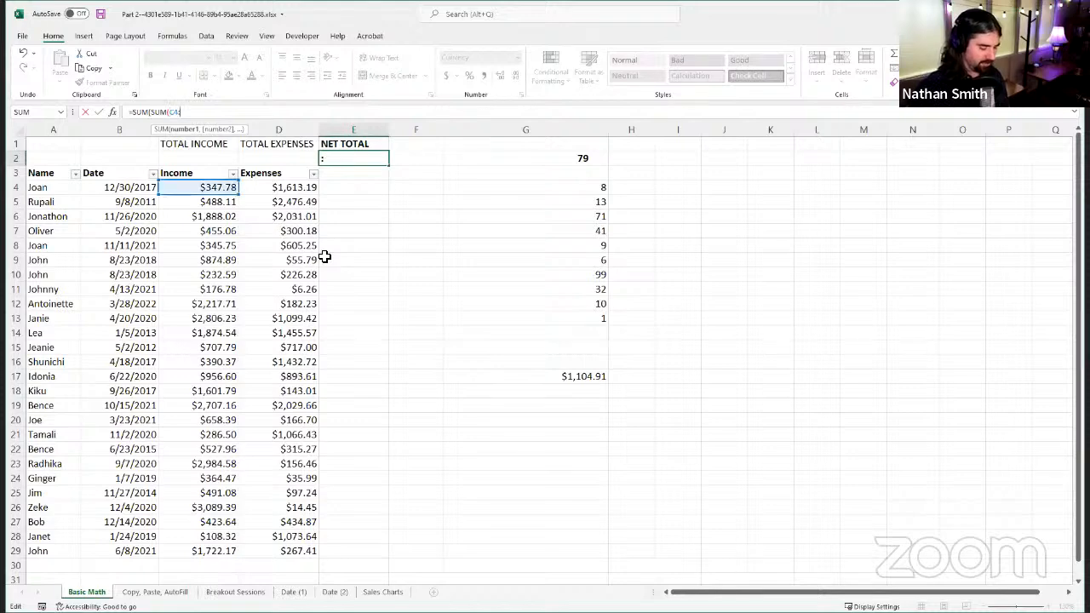
pyautogui.write('C100')
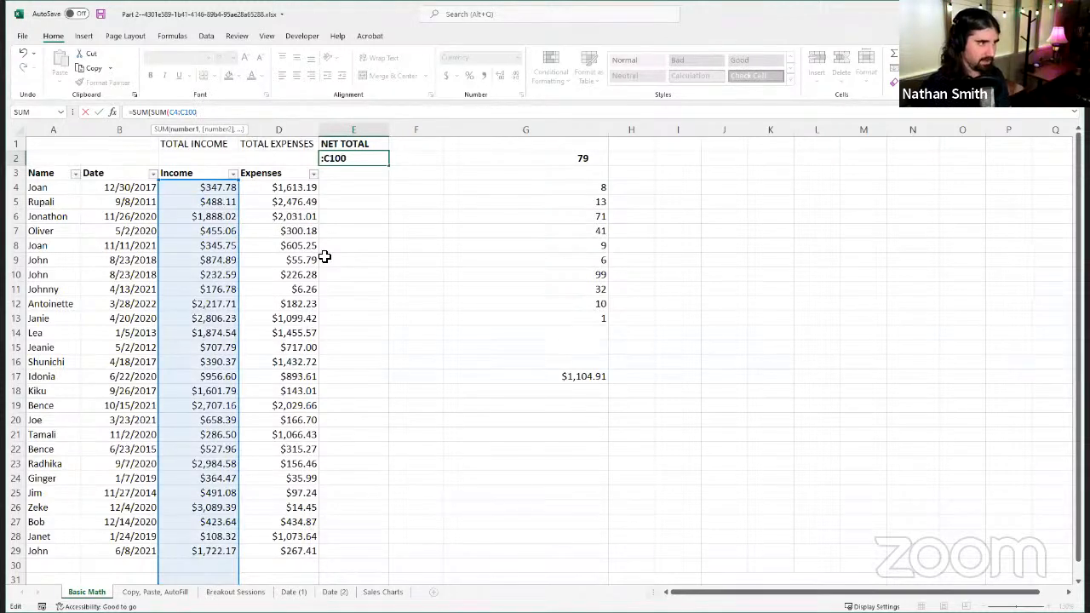
pyautogui.write(')')
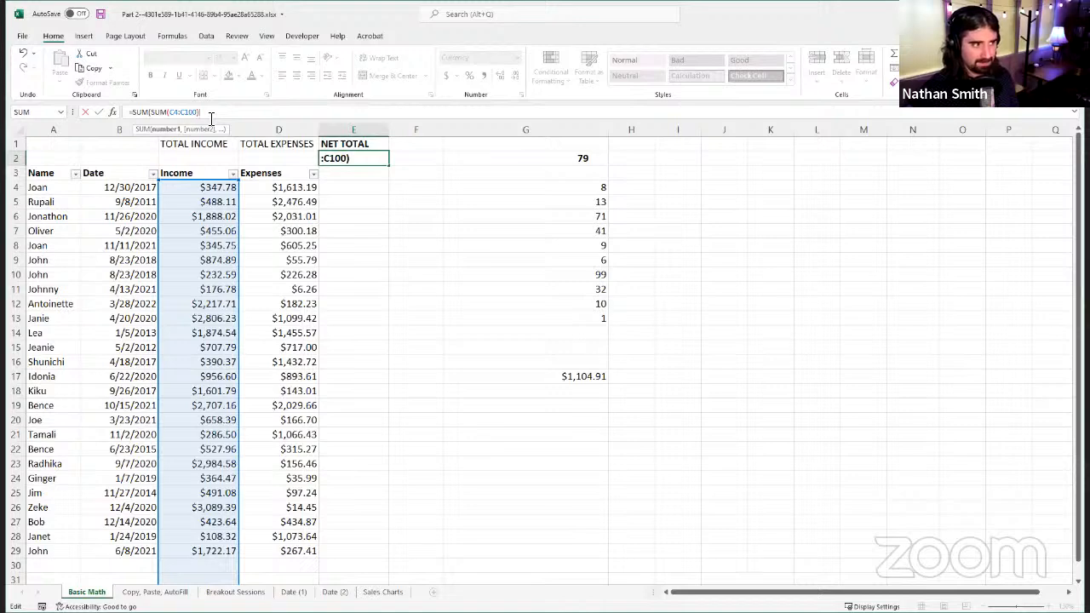
pyautogui.write(',')
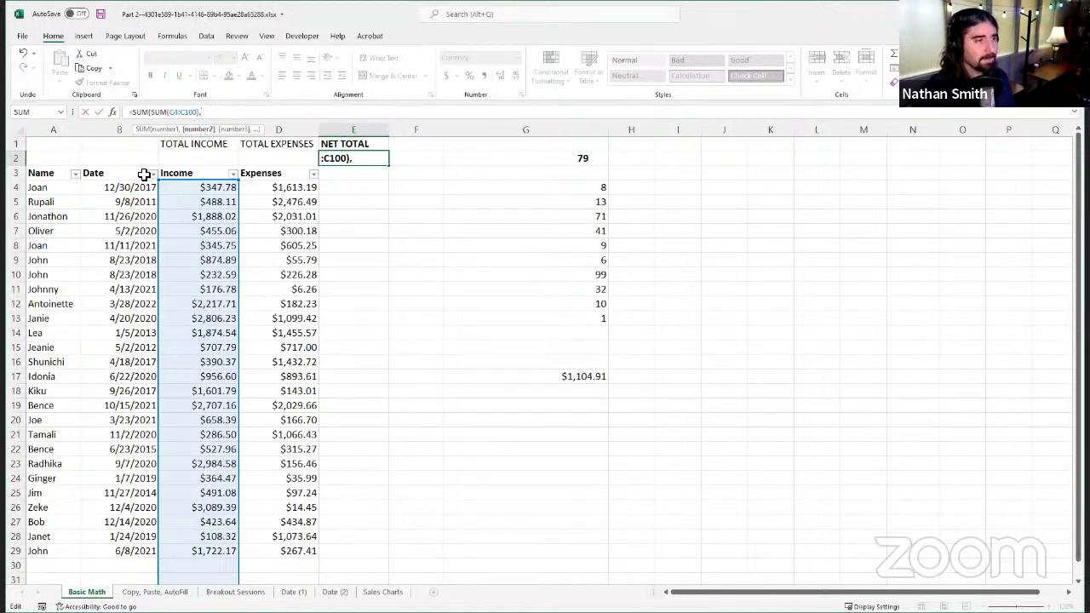
# Step: Add SUM(D4:D100) as the second argument of the E2 formula to sum the Expenses column
pyautogui.write('SUM')
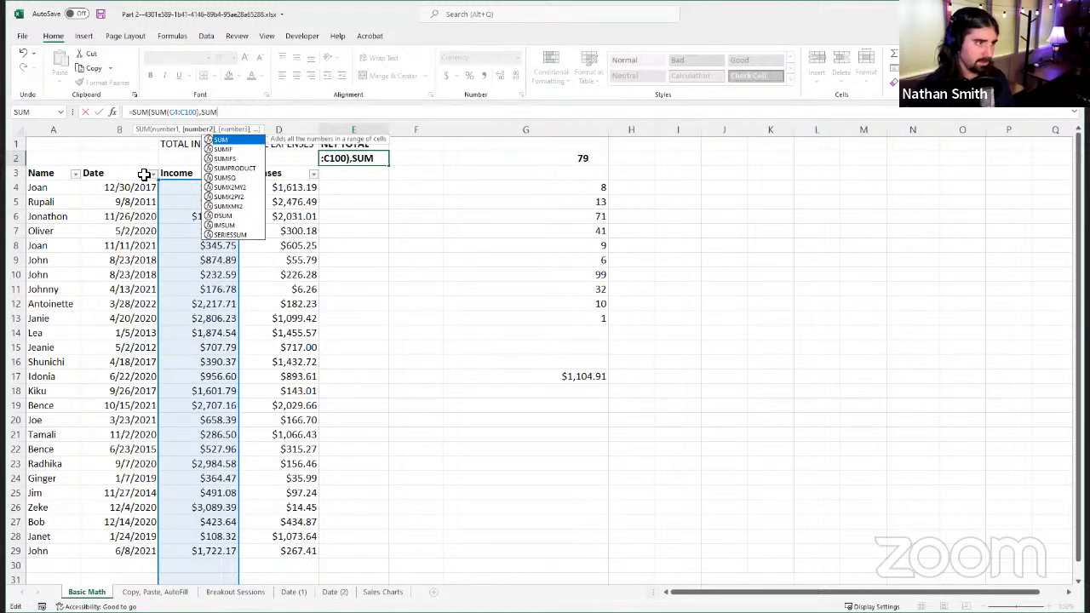
pyautogui.write('(C4:')
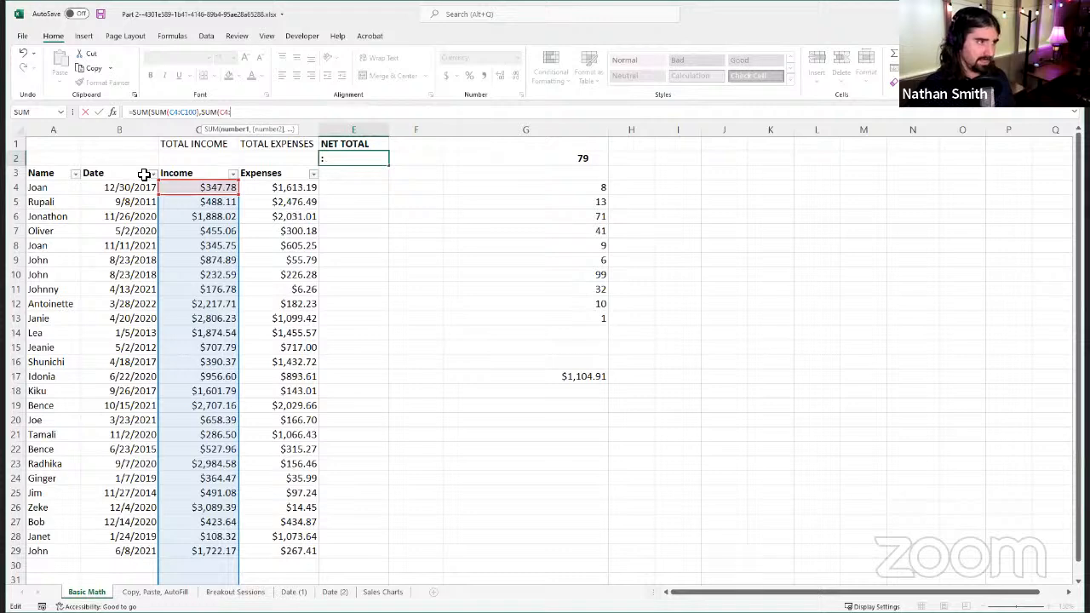
pyautogui.write('C1')
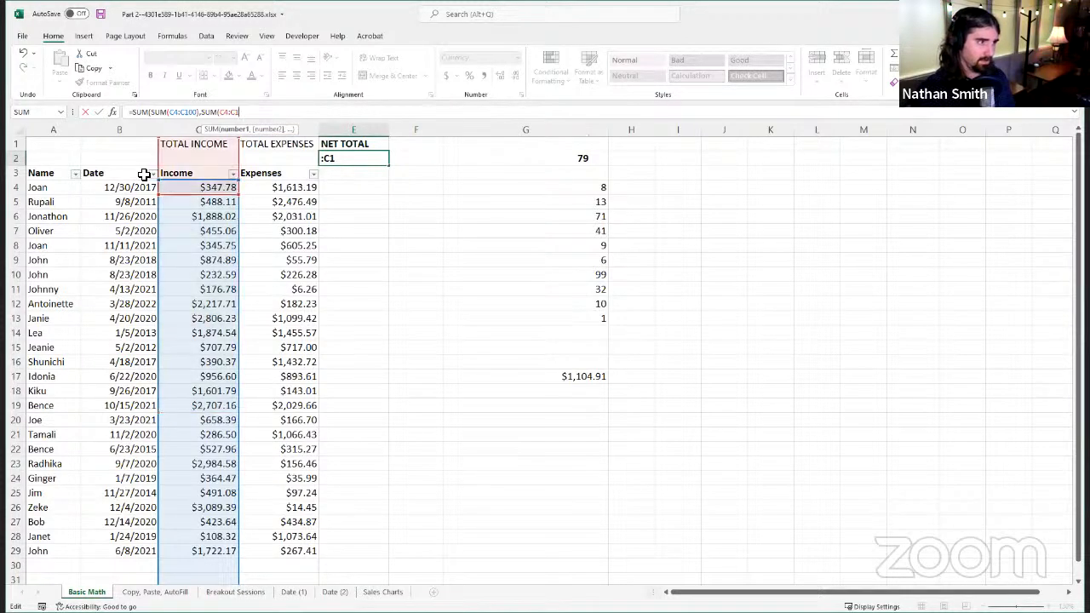
pyautogui.write('00')
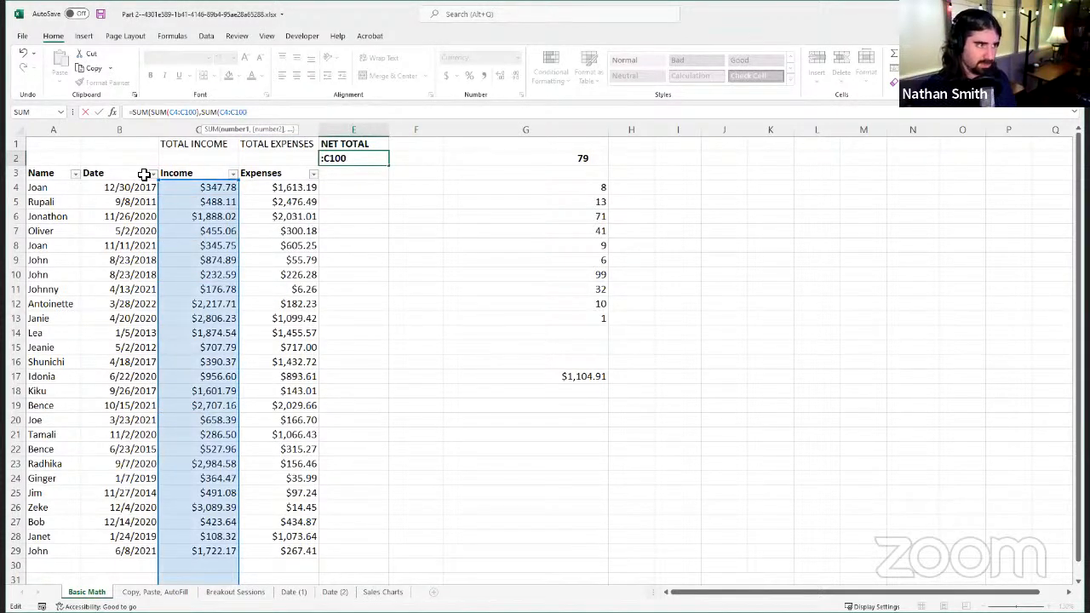
pyautogui.press('Left')
pyautogui.press('Left')
pyautogui.press('Left')
pyautogui.press('Left')
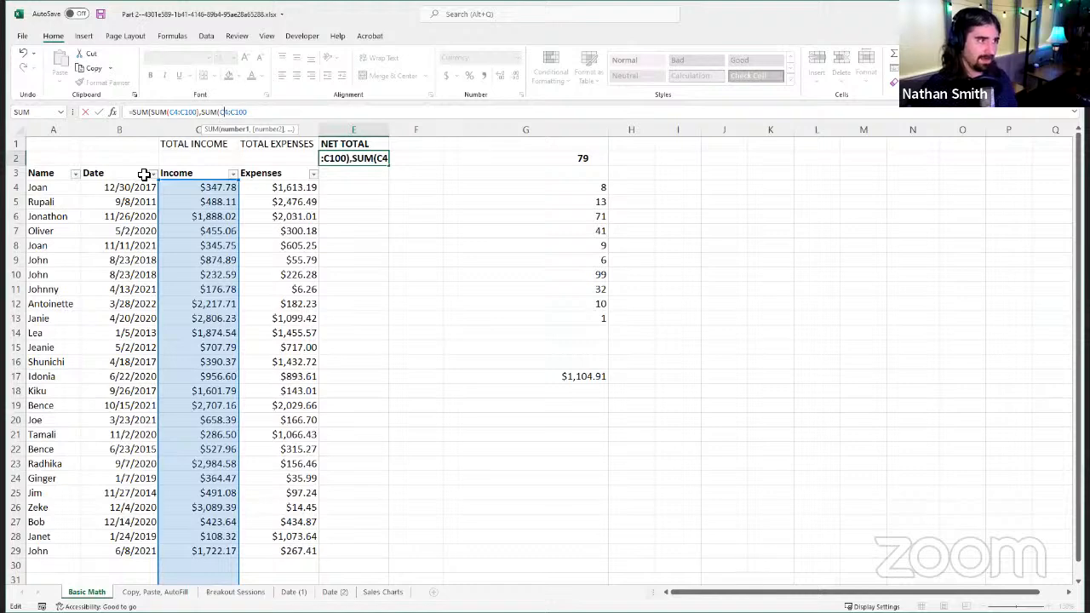
pyautogui.press('BackSpace')
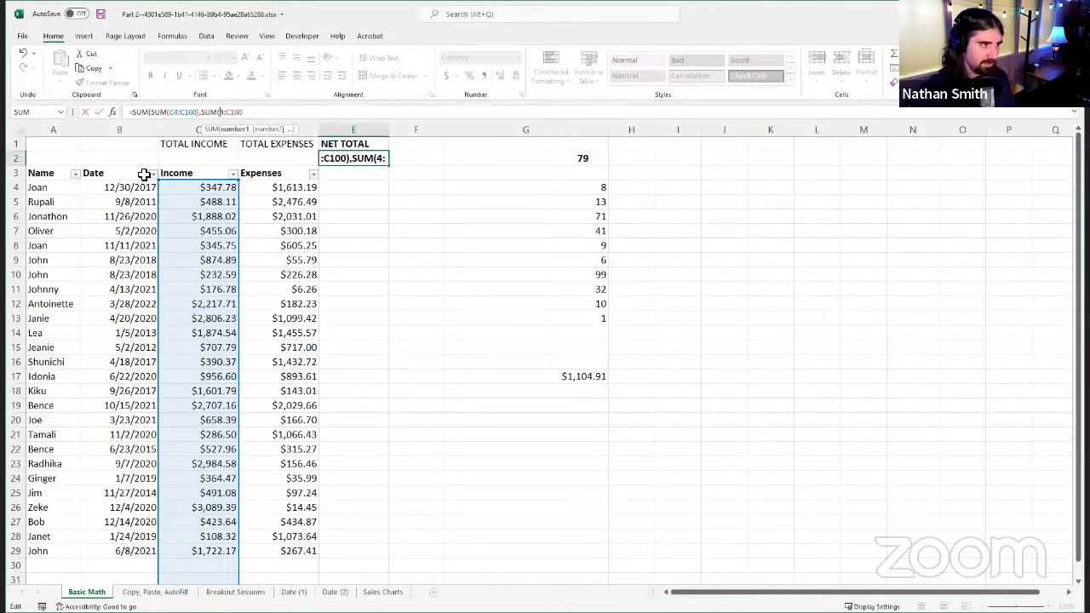
pyautogui.write('D4:')
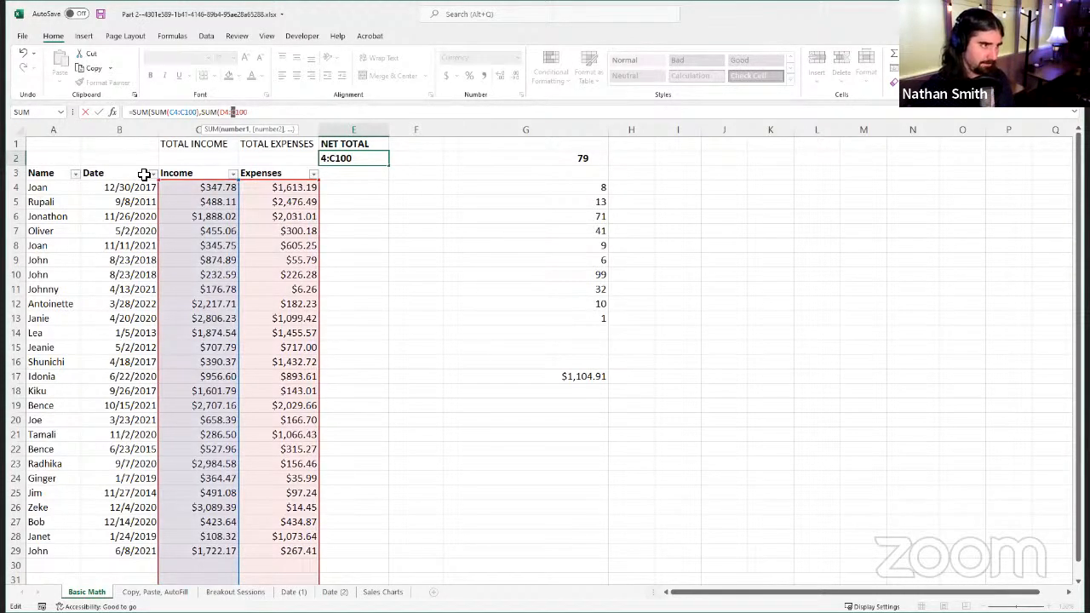
pyautogui.write('D')
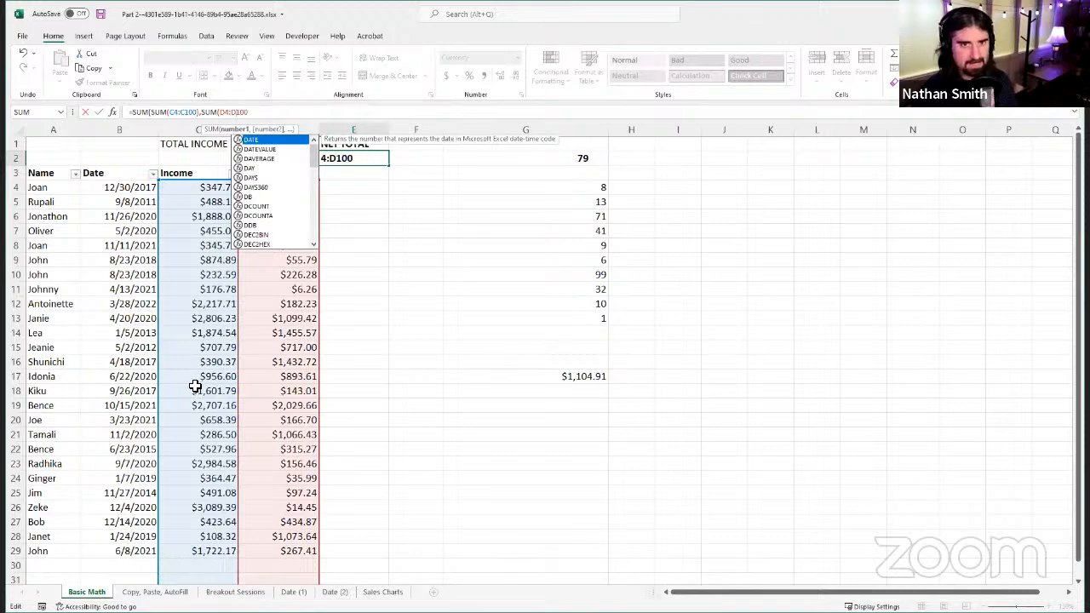
pyautogui.click(311, 115)
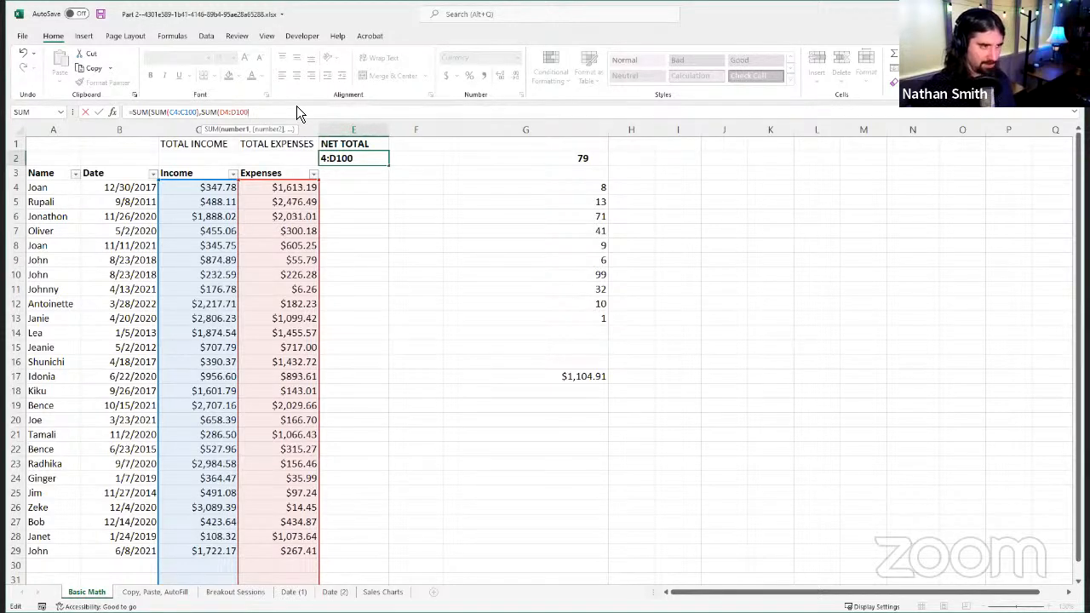
pyautogui.write(')')
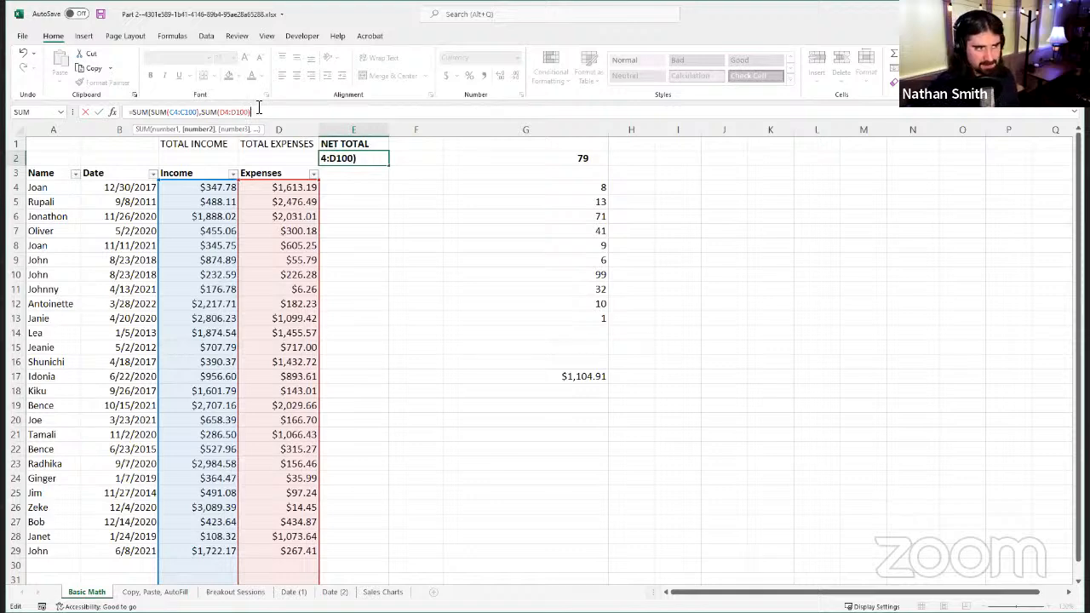
# Step: Negate the Expenses sum and complete the Net Total formula in E2 as =SUM(SUM(C4:C100),-SUM(D4:D100))
pyautogui.click(200, 113)
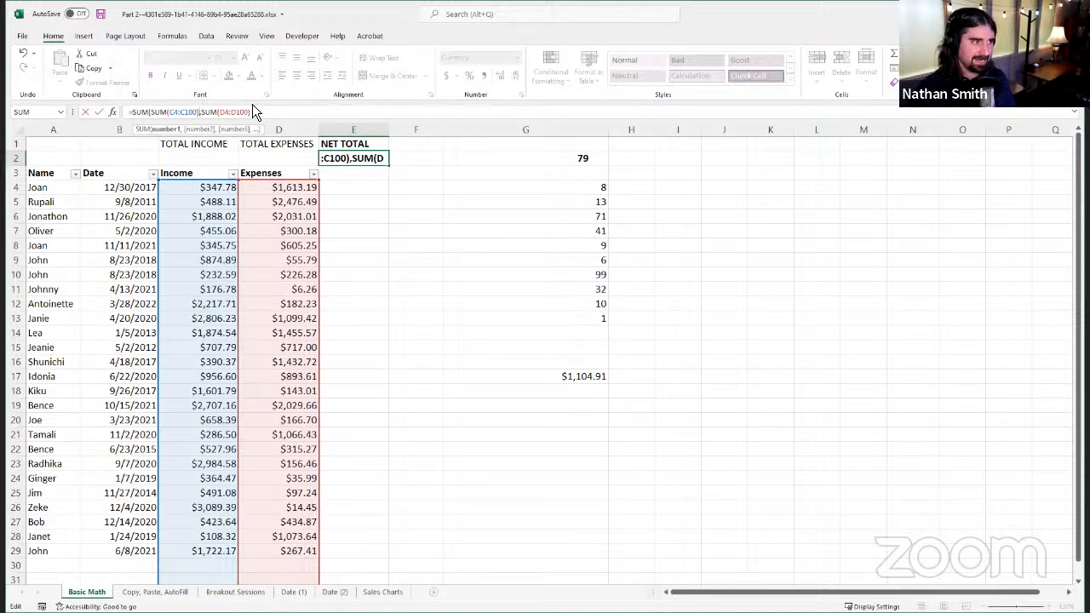
pyautogui.press('Right')
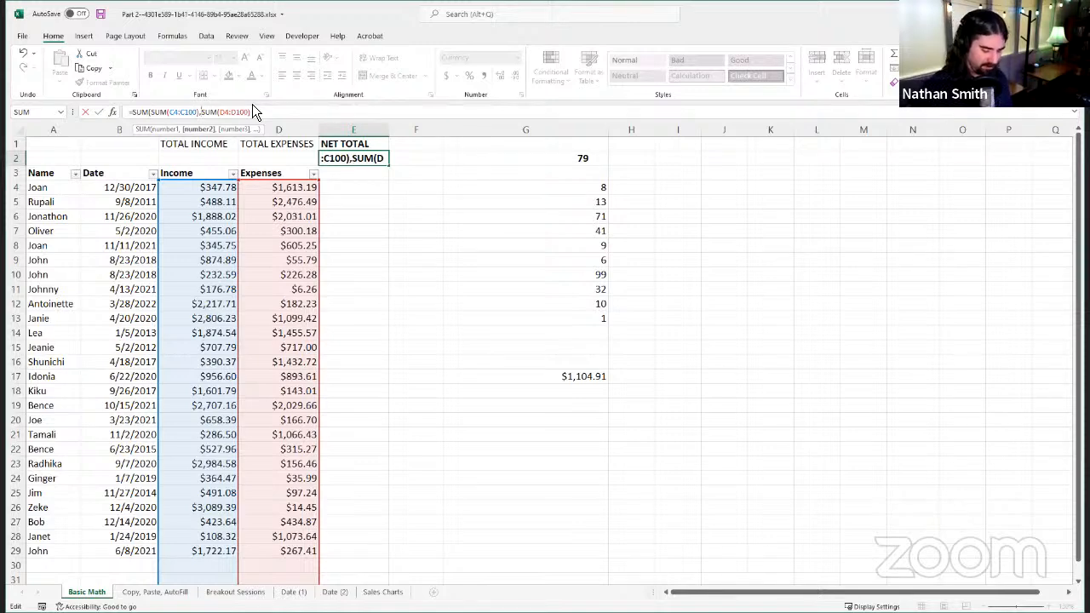
pyautogui.write('-')
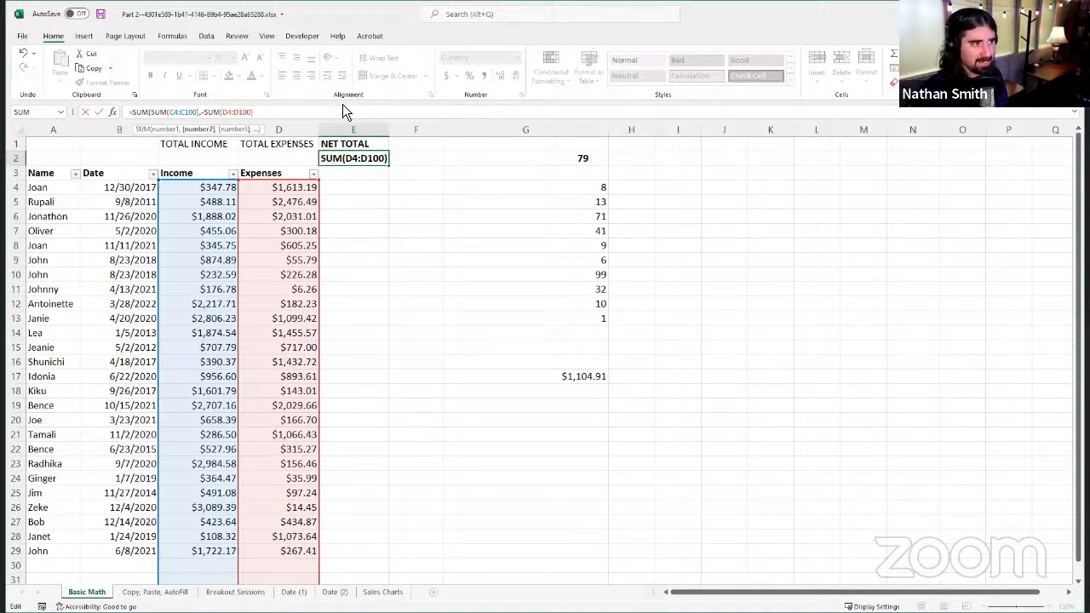
pyautogui.write(')')
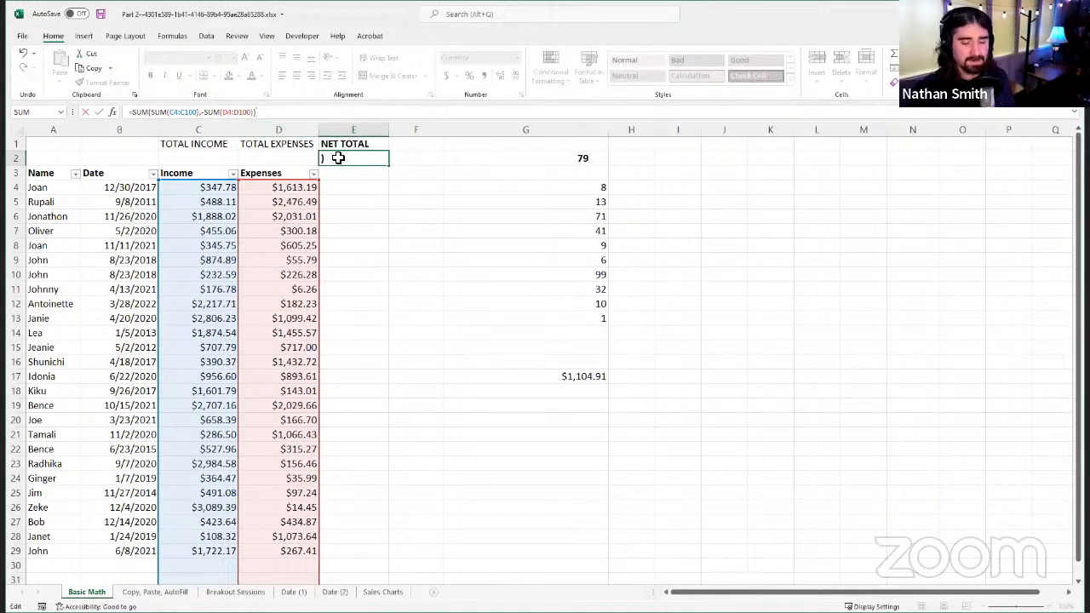
pyautogui.click(100, 113)
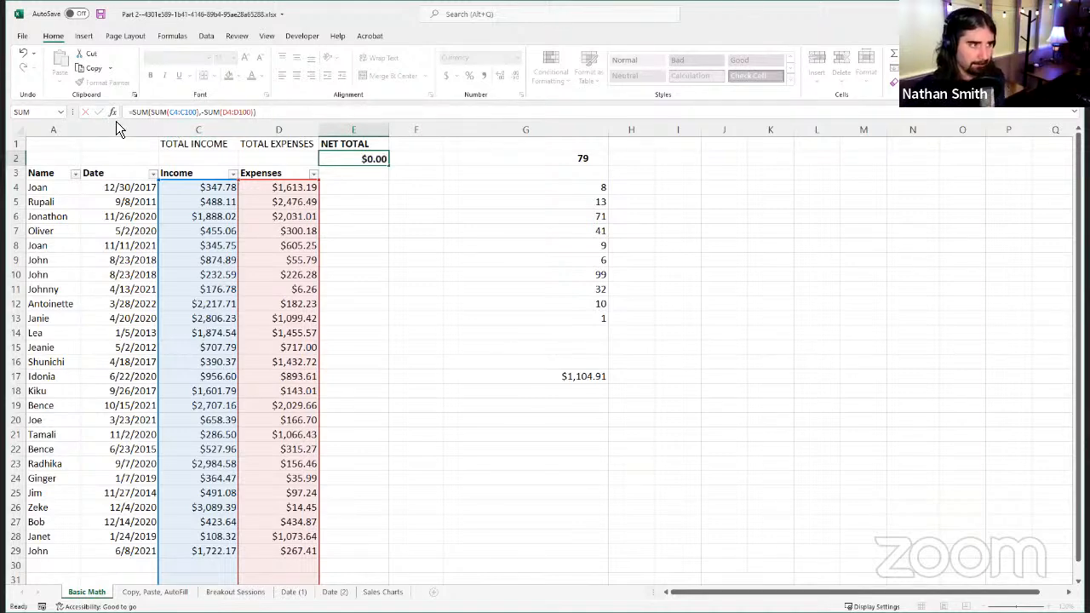
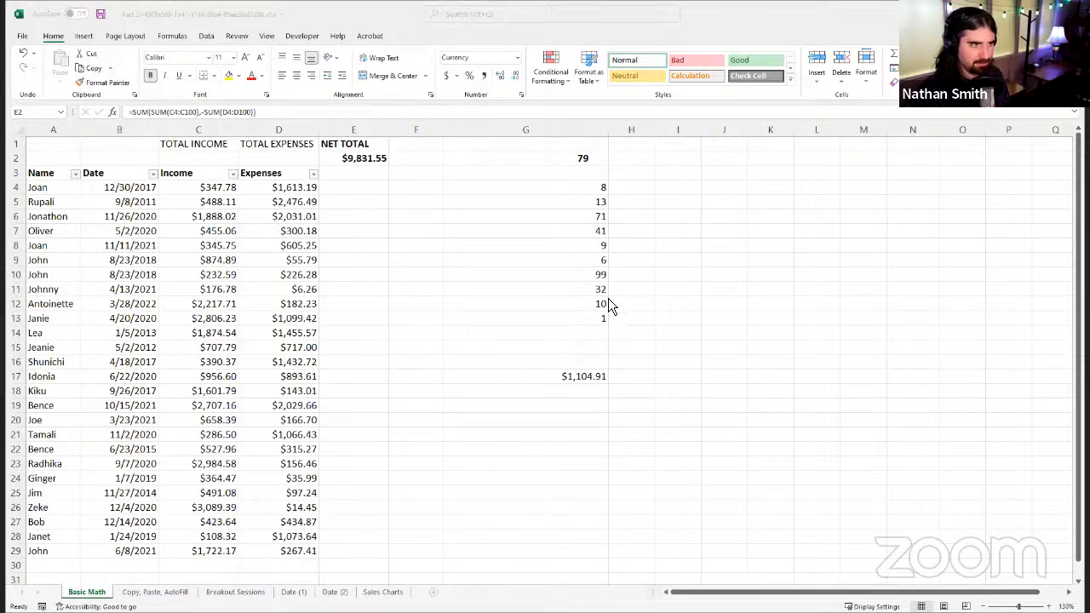
# Step: Switch to the Copy, Paste, AutoFill sheet and examine the Balance formulas in D2 and D3
pyautogui.click(782, 20)
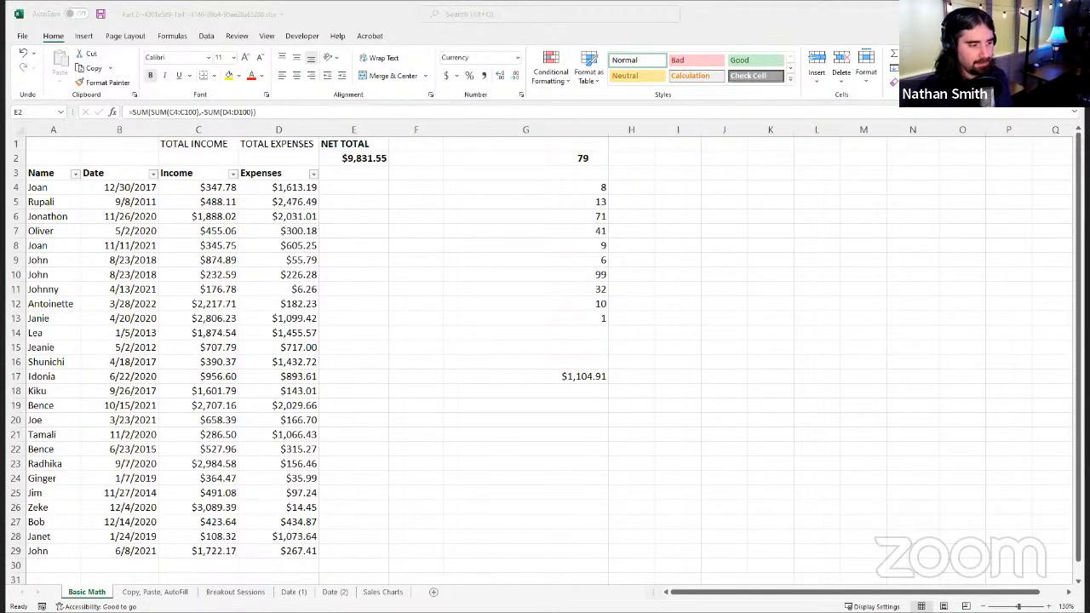
pyautogui.click(157, 593)
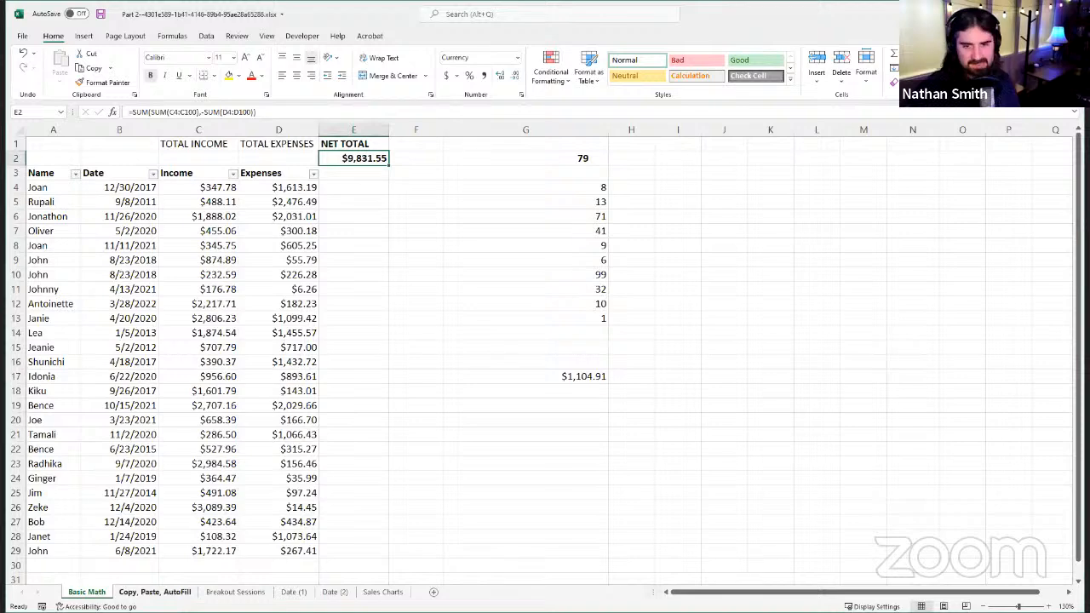
pyautogui.click(166, 595)
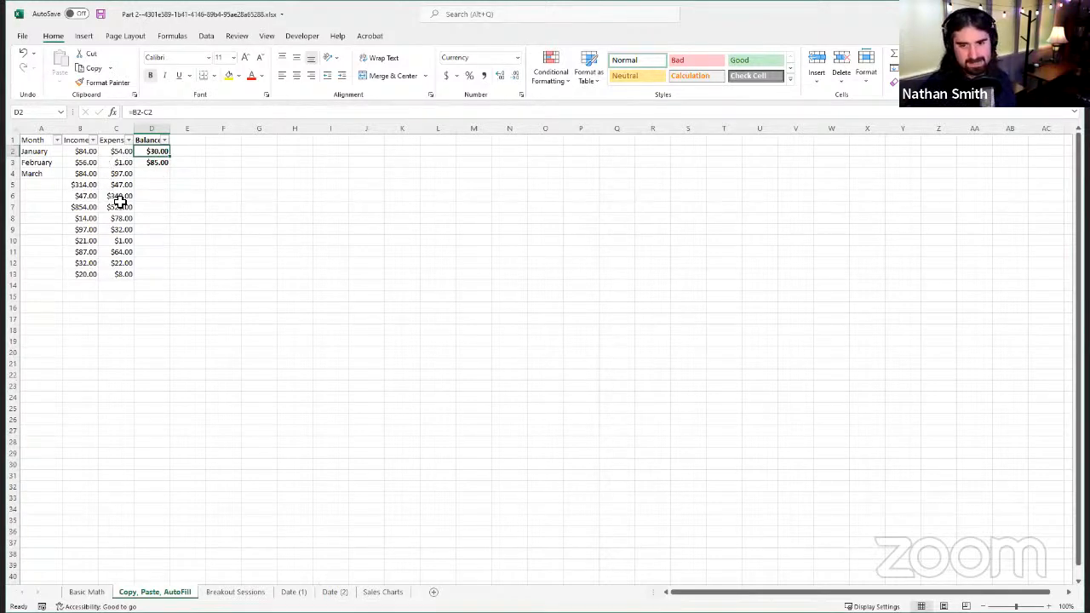
pyautogui.click(40, 139)
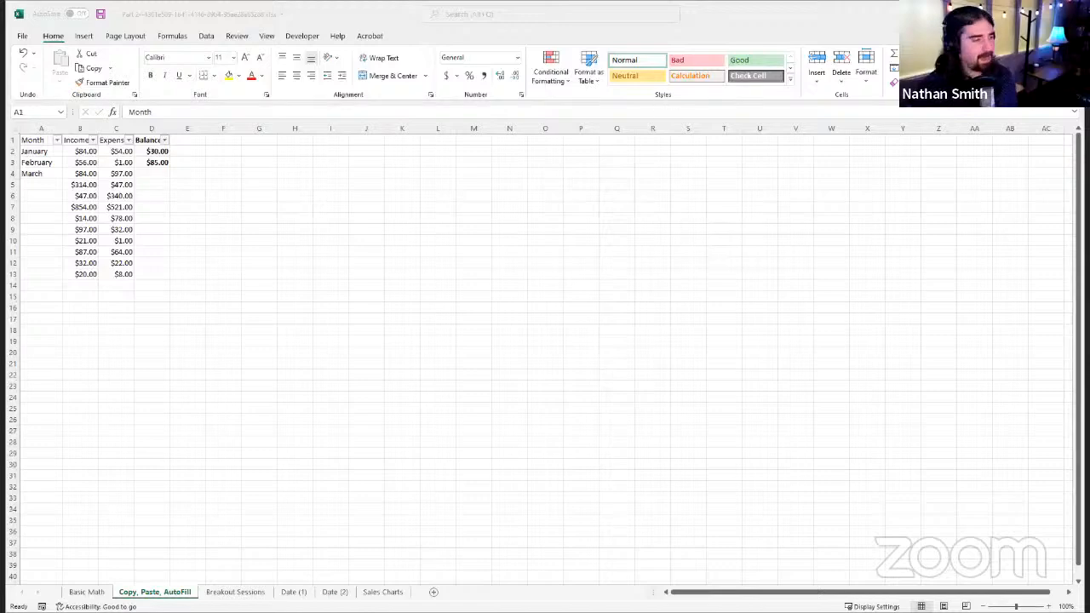
pyautogui.click(383, 13)
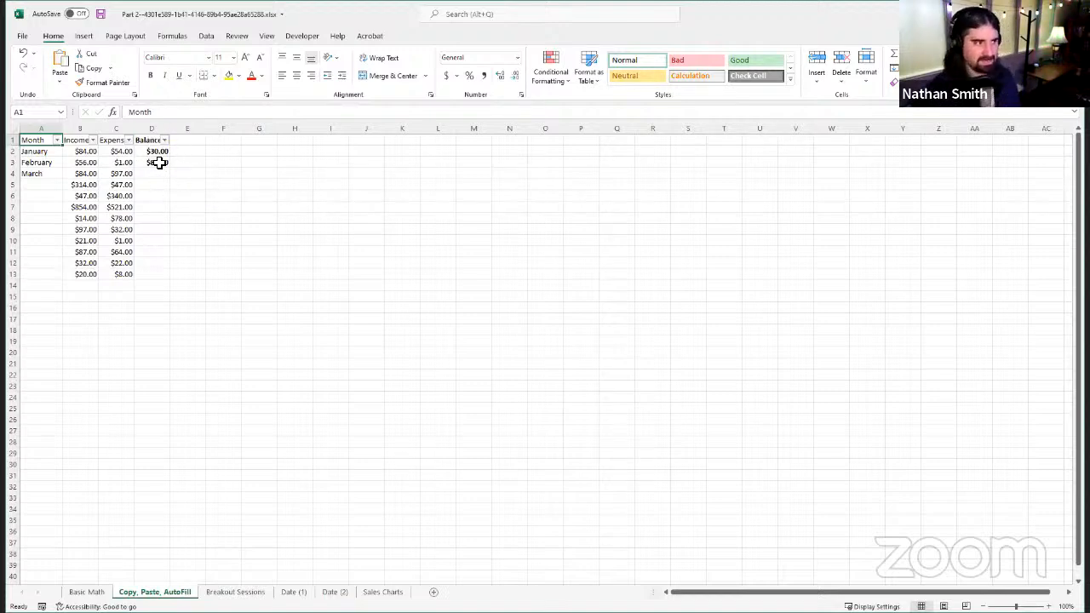
pyautogui.click(157, 162)
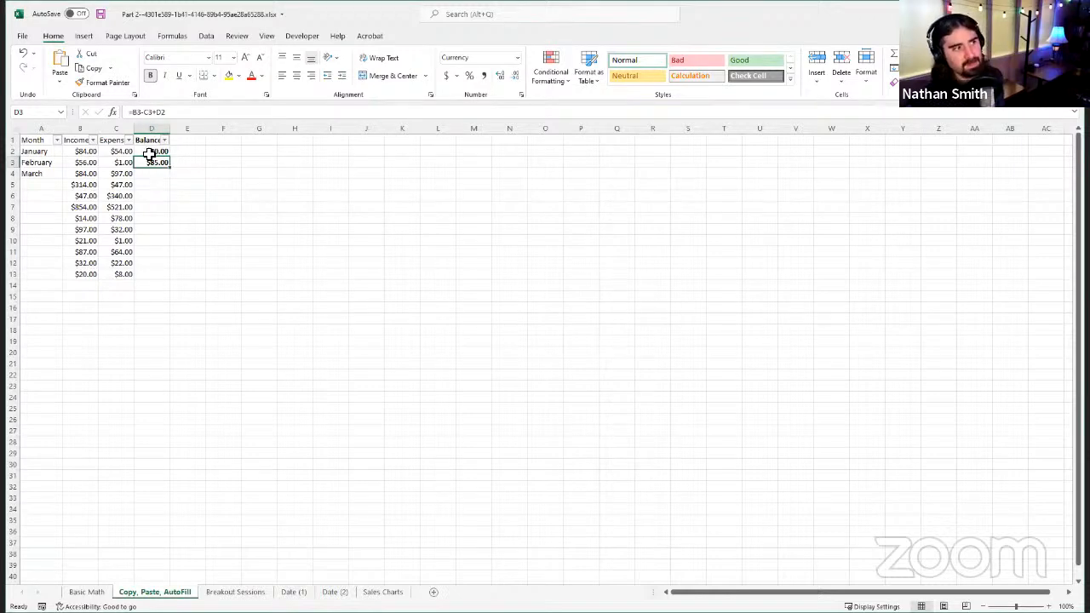
pyautogui.click(150, 151)
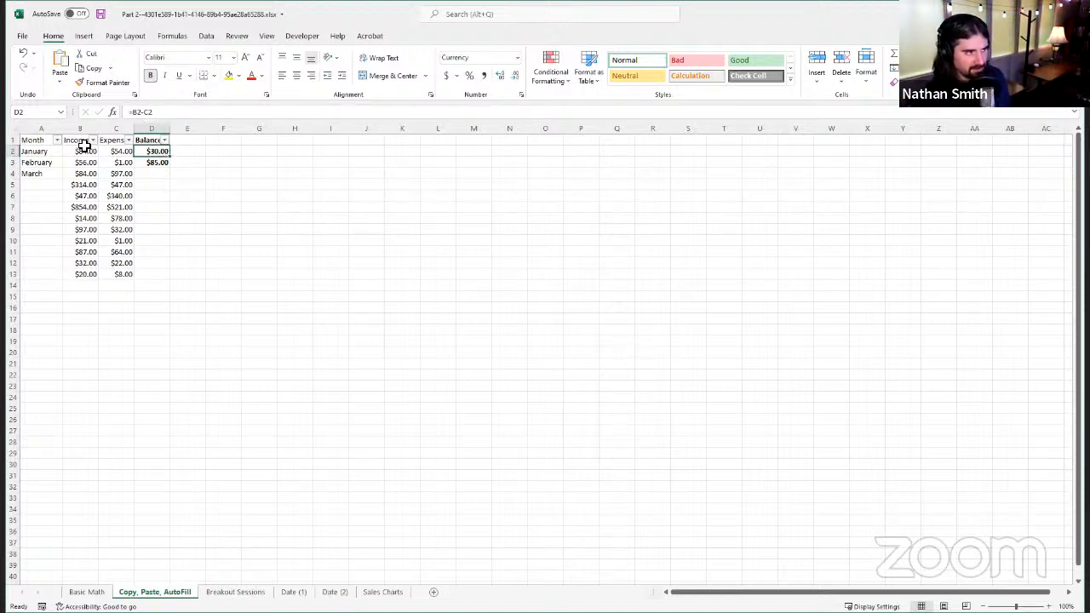
pyautogui.click(167, 172)
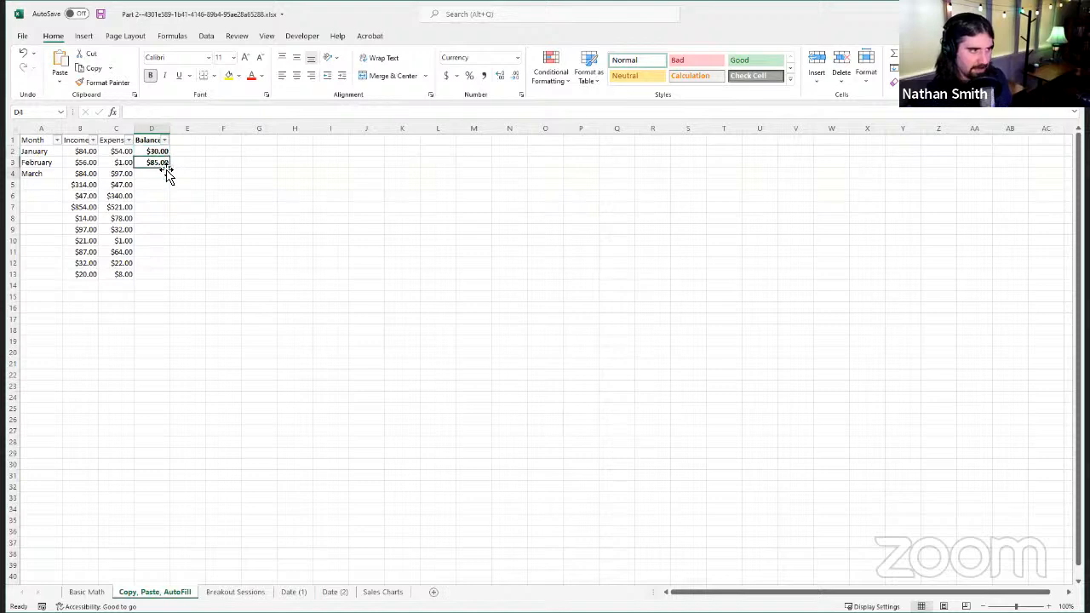
# Step: Copy the February Balance formula from D3 and paste it into D4:D13
pyautogui.click(164, 162)
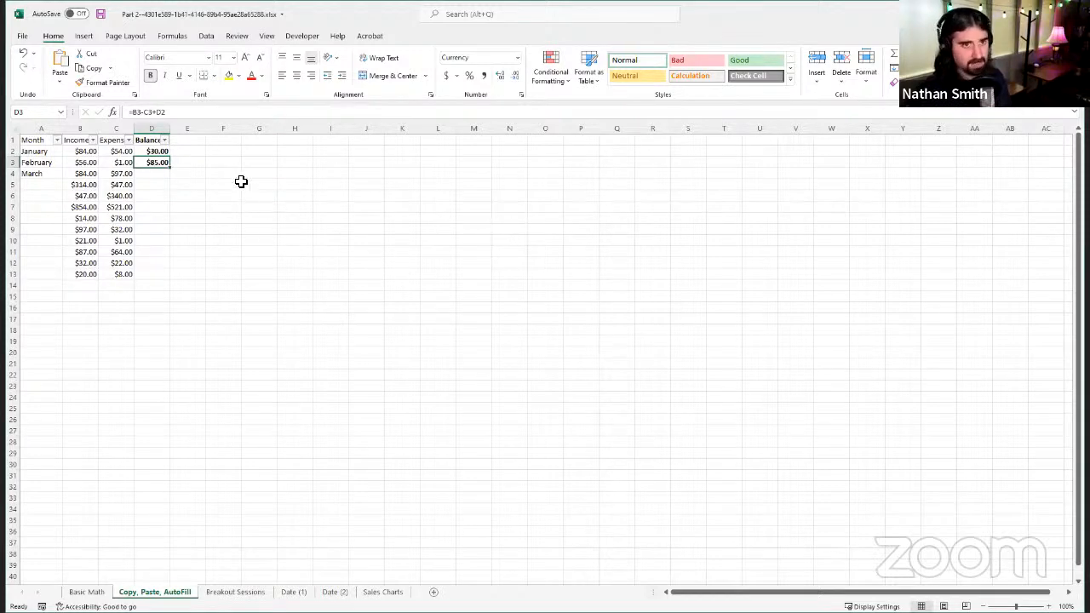
pyautogui.rightClick(159, 174)
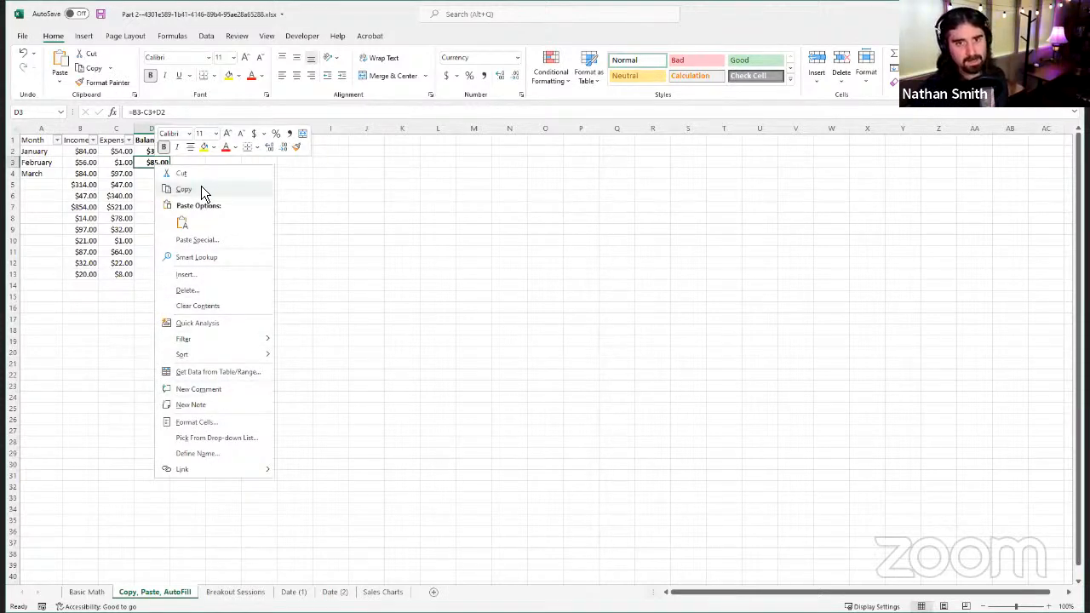
pyautogui.click(154, 164)
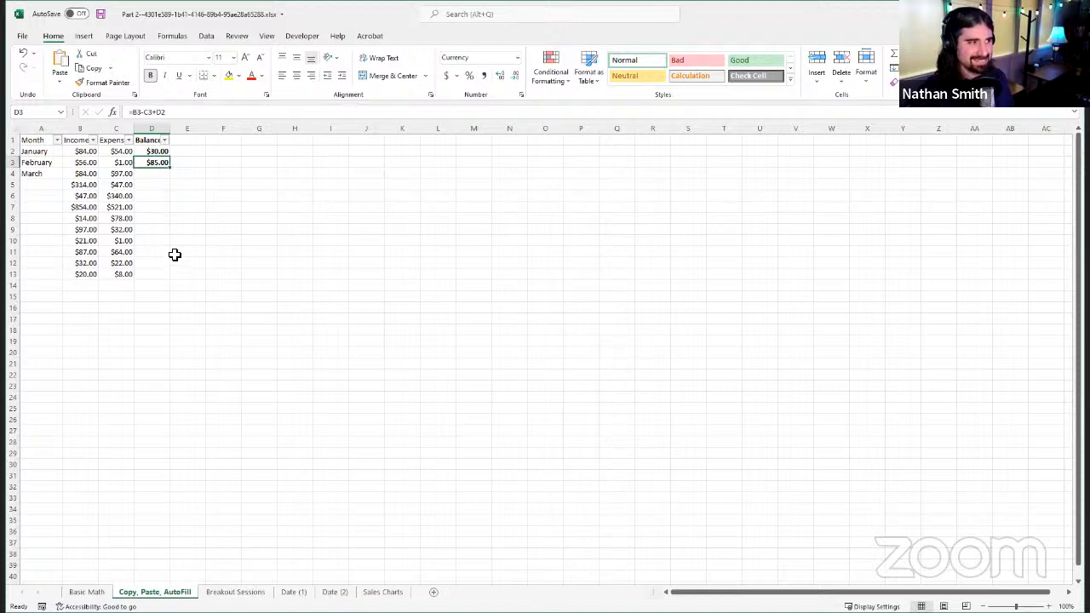
pyautogui.hotkey('ctrl', 'c')
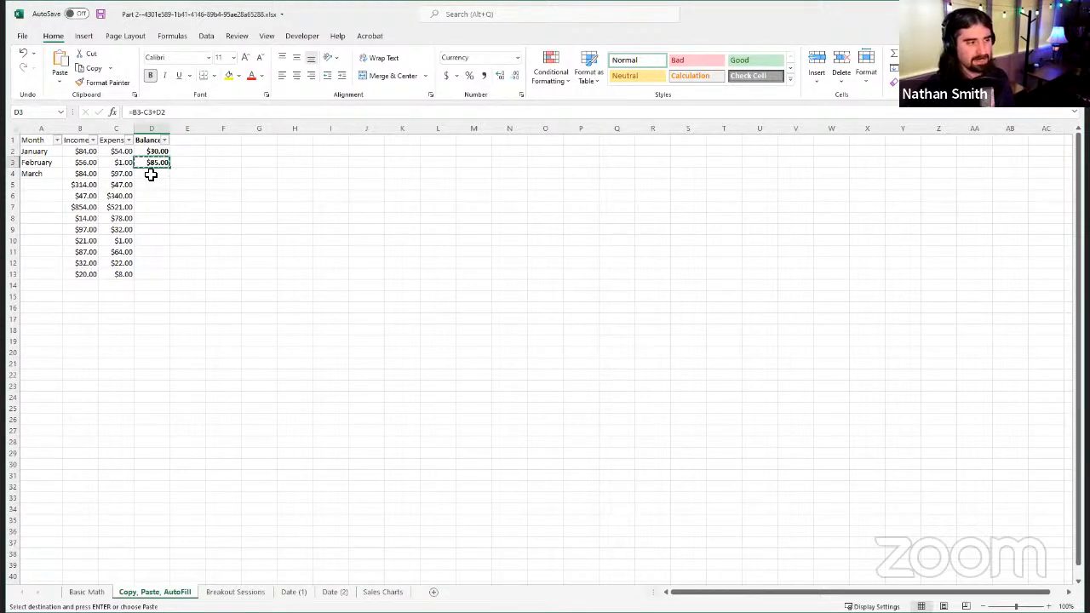
pyautogui.moveTo(150, 174)
pyautogui.mouseDown()
pyautogui.moveTo(148, 267)
pyautogui.moveTo(161, 177)
pyautogui.mouseUp()
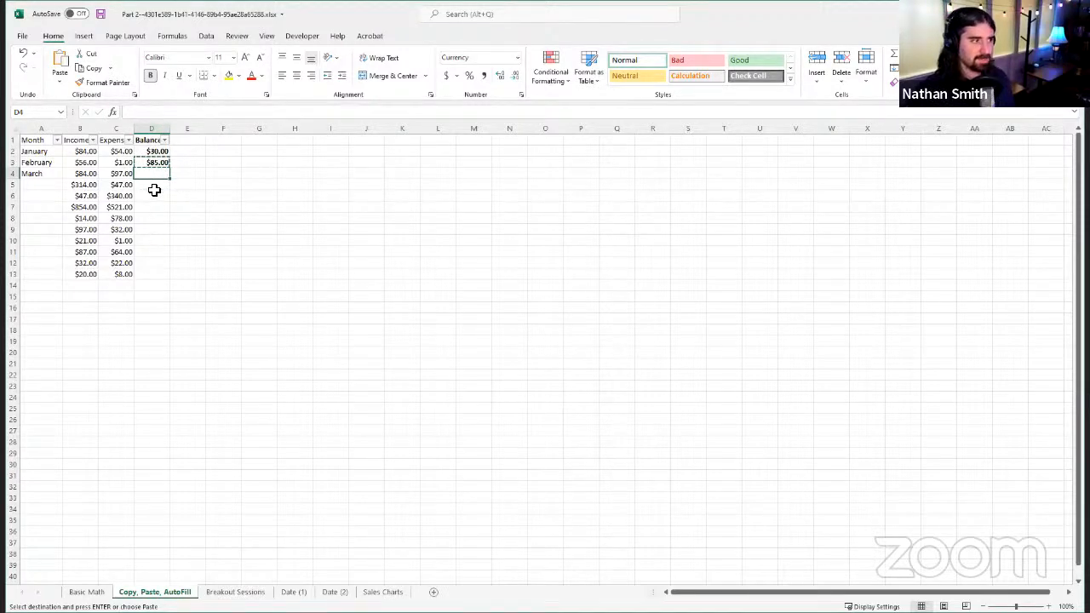
pyautogui.moveTo(158, 183); pyautogui.dragTo(149, 272)
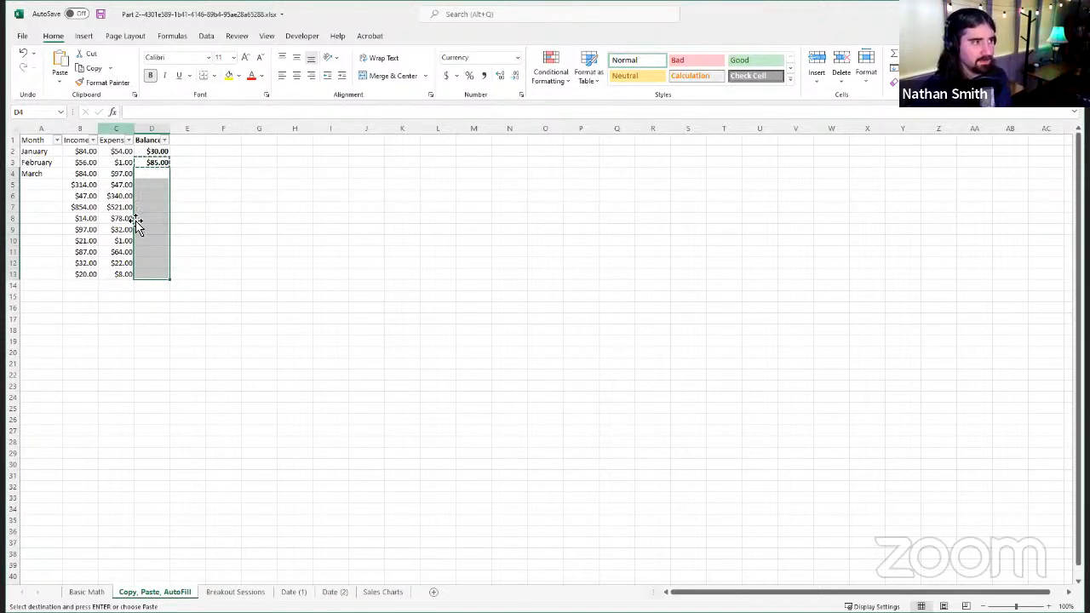
pyautogui.rightClick(162, 183)
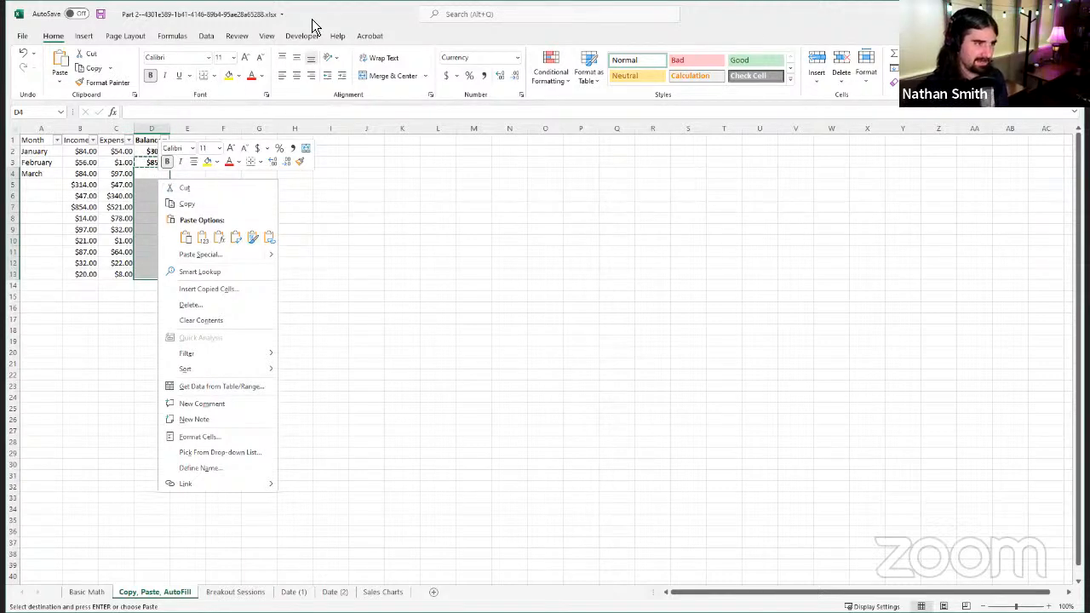
pyautogui.press('Escape')
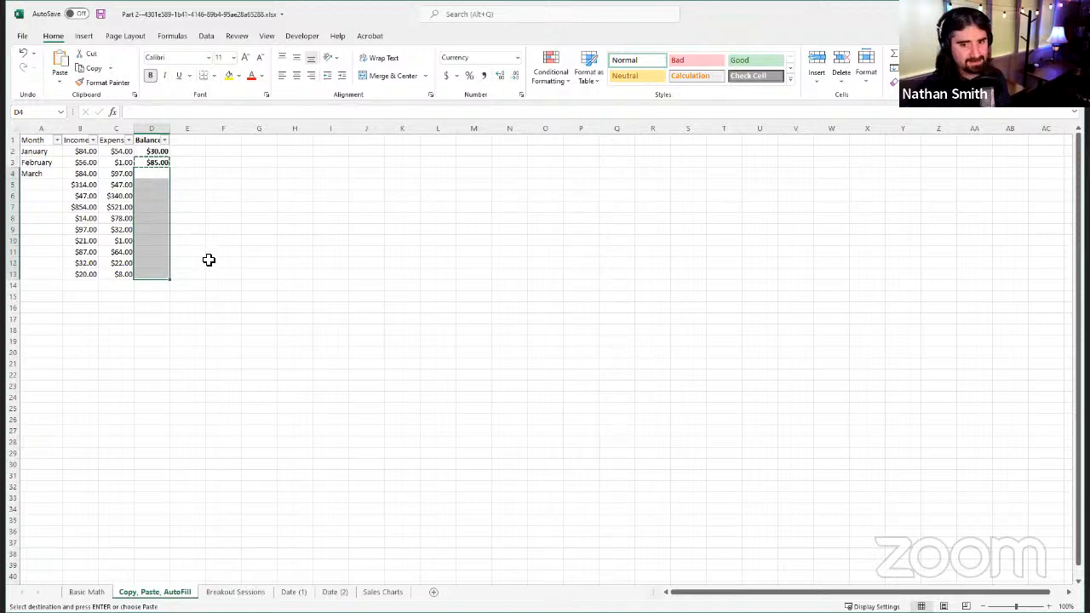
pyautogui.hotkey('ctrl', 'v')
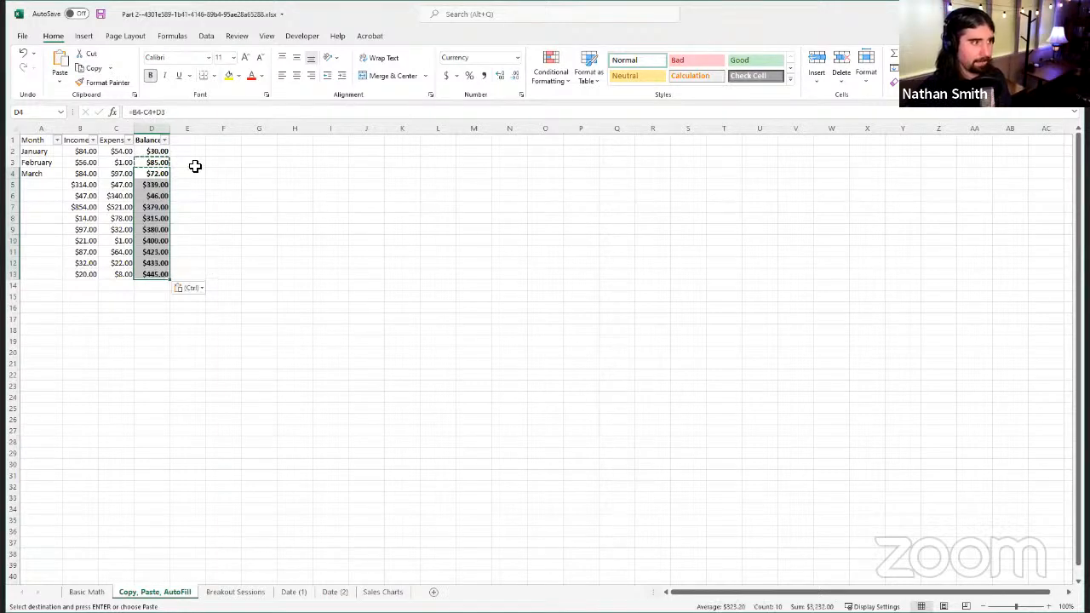
# Step: Compare the original D3 formula with the pasted Balance formulas down to D13, checking how their cell references shift
pyautogui.click(156, 175)
pyautogui.click(155, 185)
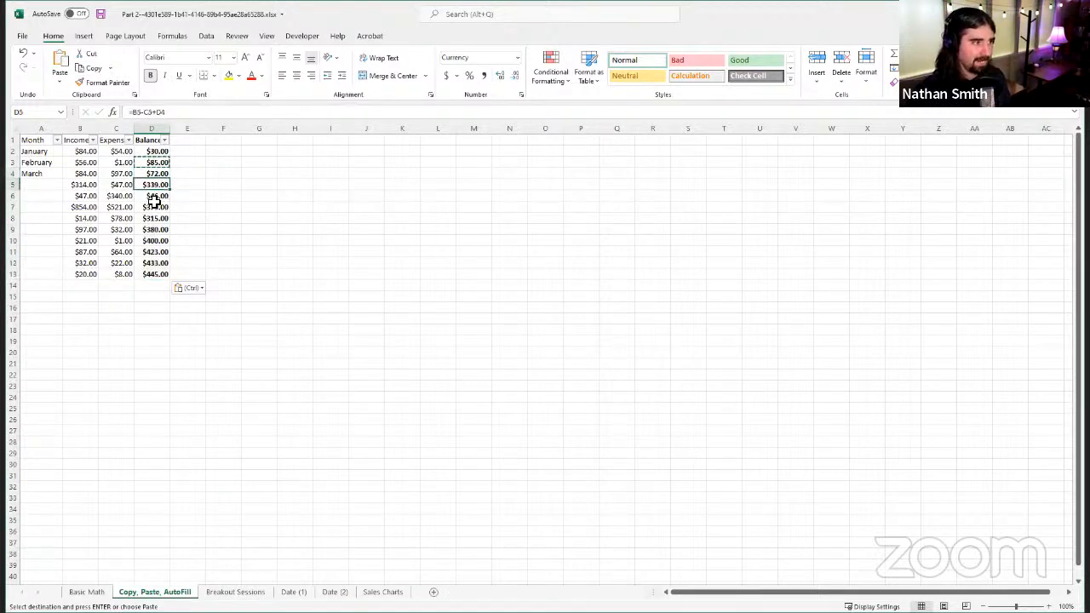
pyautogui.click(154, 206)
pyautogui.click(160, 229)
pyautogui.click(158, 242)
pyautogui.click(159, 185)
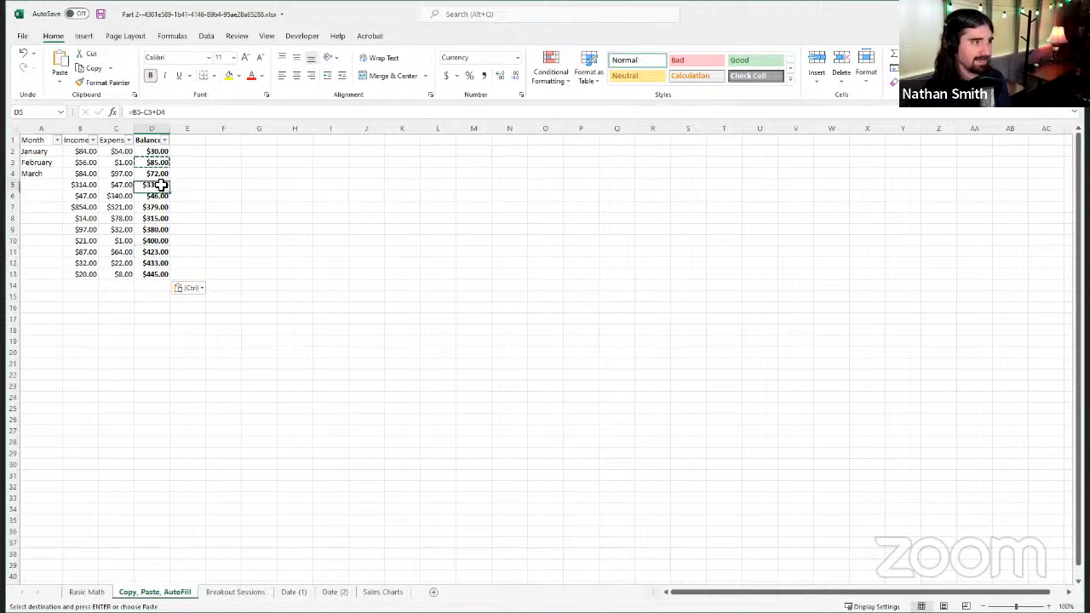
pyautogui.click(159, 173)
pyautogui.click(158, 162)
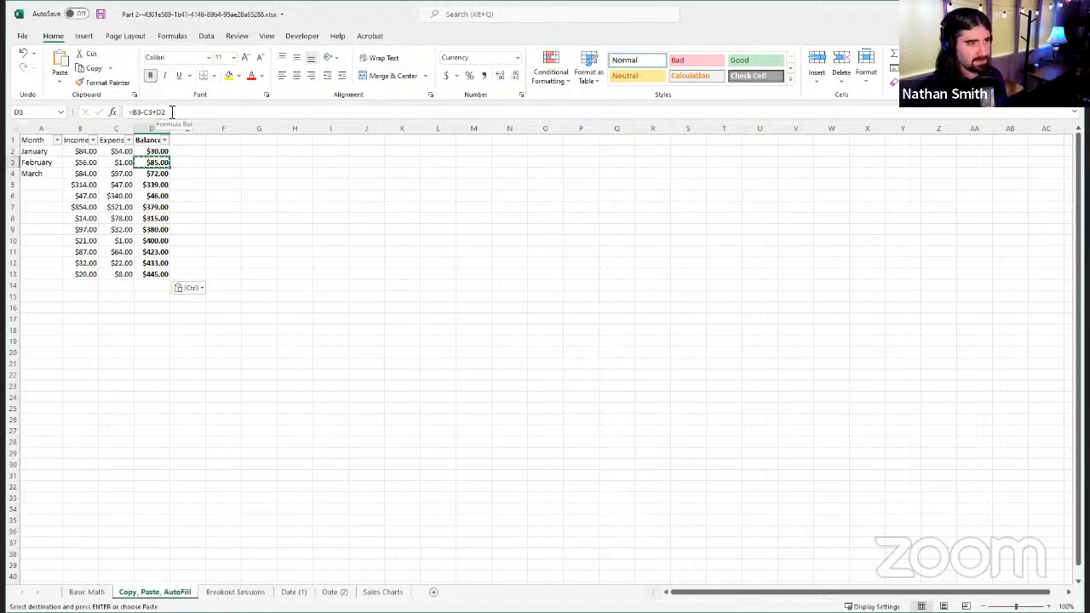
pyautogui.click(158, 173)
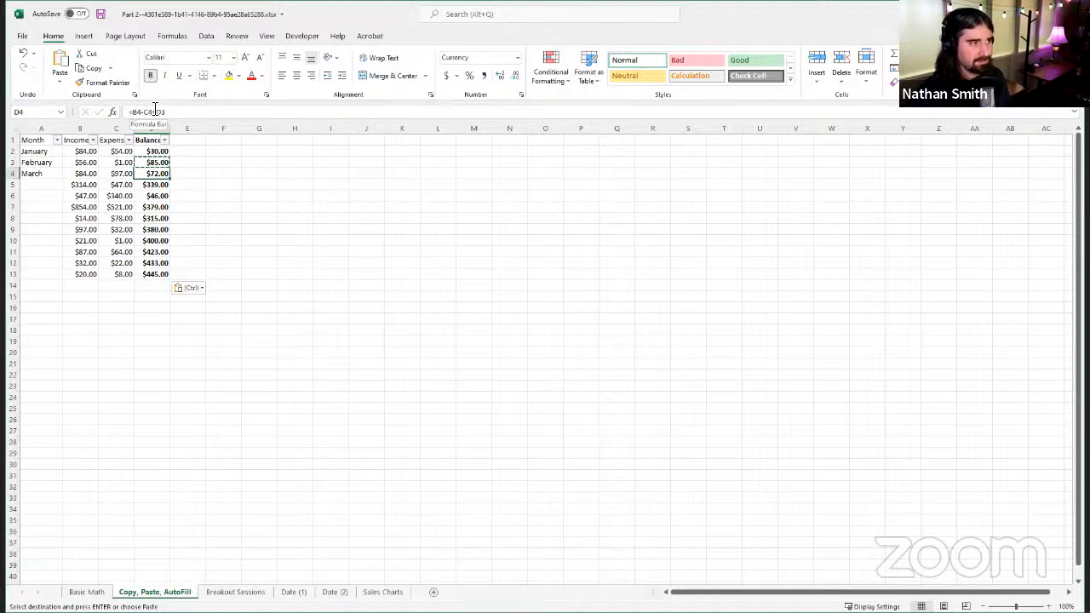
pyautogui.click(155, 184)
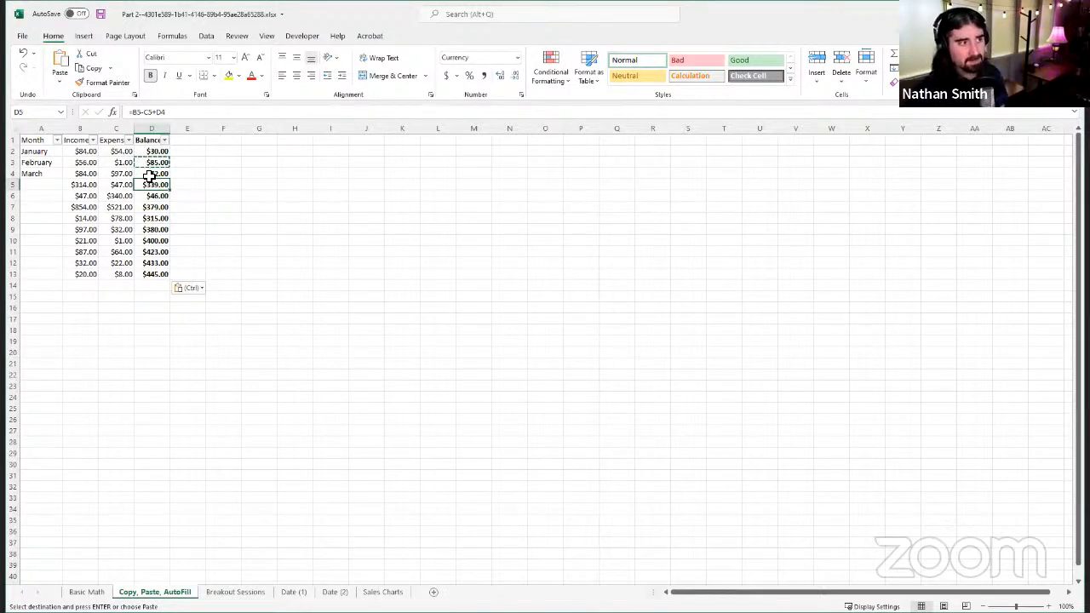
pyautogui.click(153, 231)
pyautogui.click(160, 253)
pyautogui.click(152, 273)
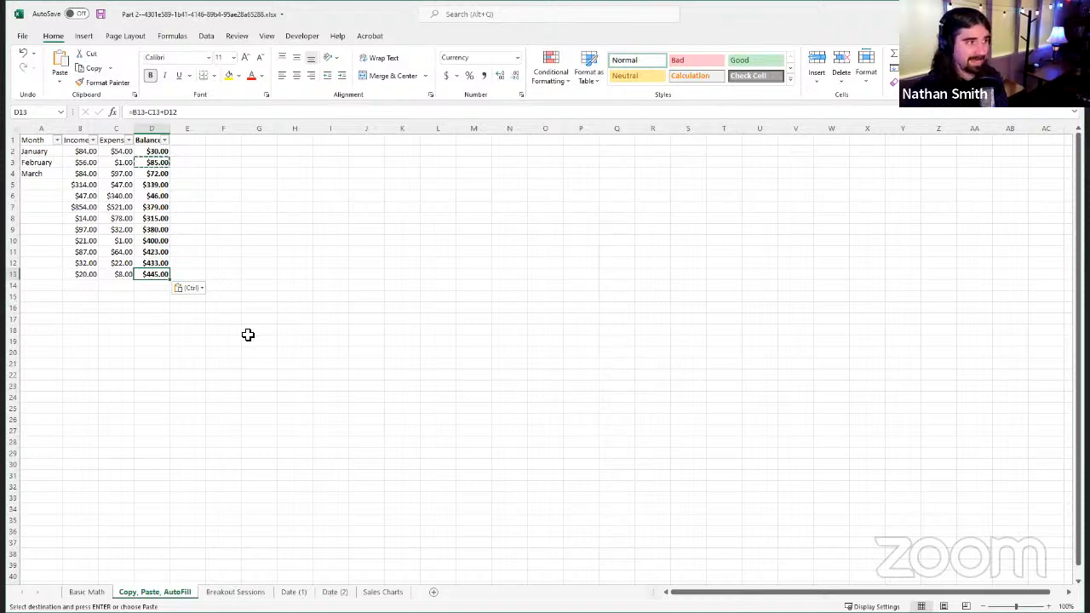
# Step: View the paste options, recheck the Balance formulas down to D13, and end copy mode
pyautogui.click(60, 81)
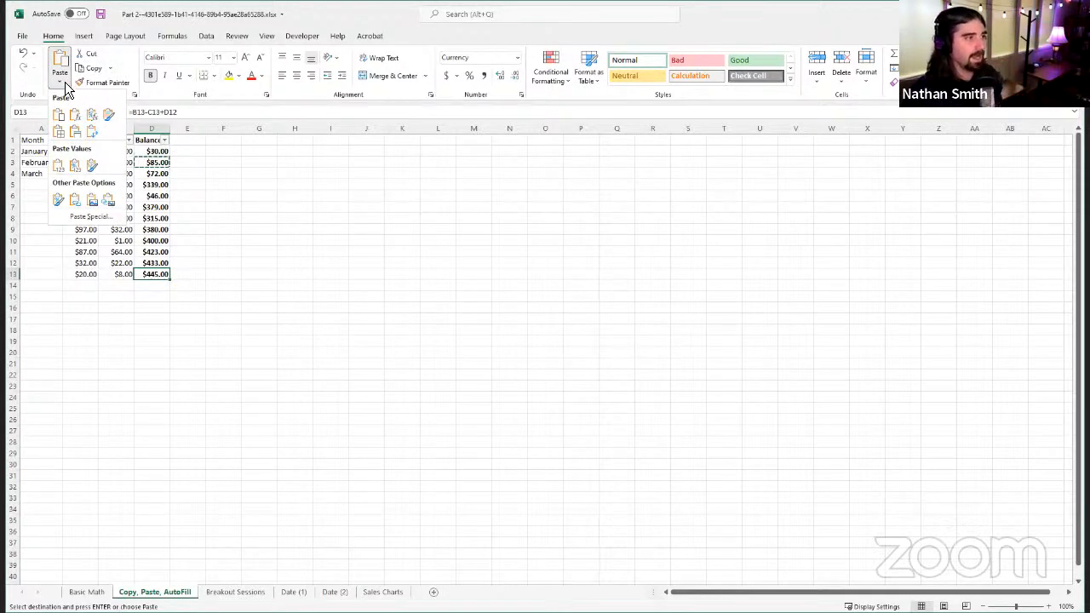
pyautogui.click(119, 238)
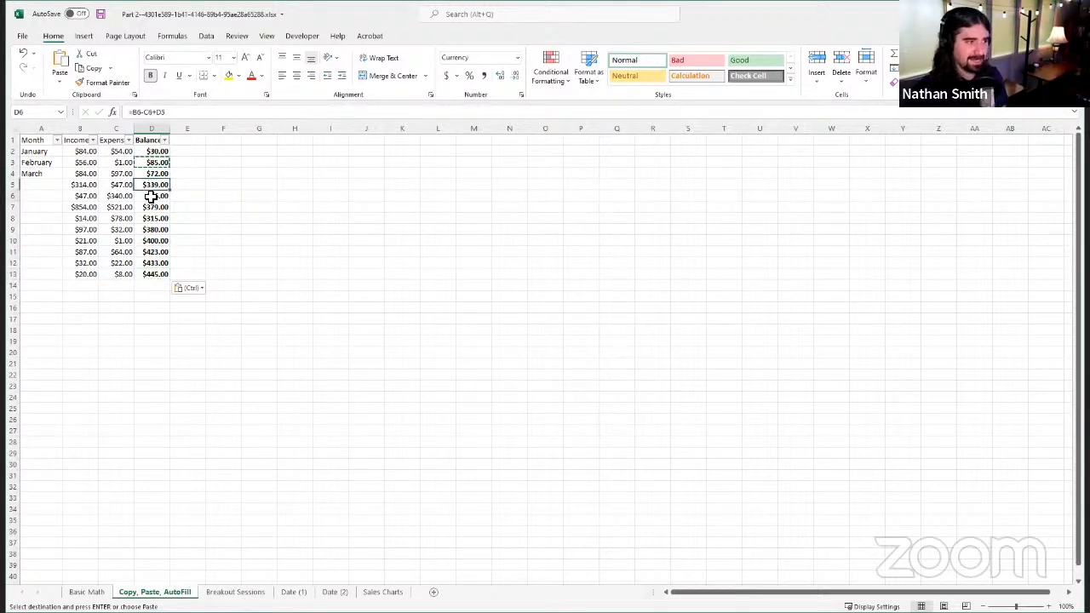
pyautogui.click(153, 229)
pyautogui.click(152, 274)
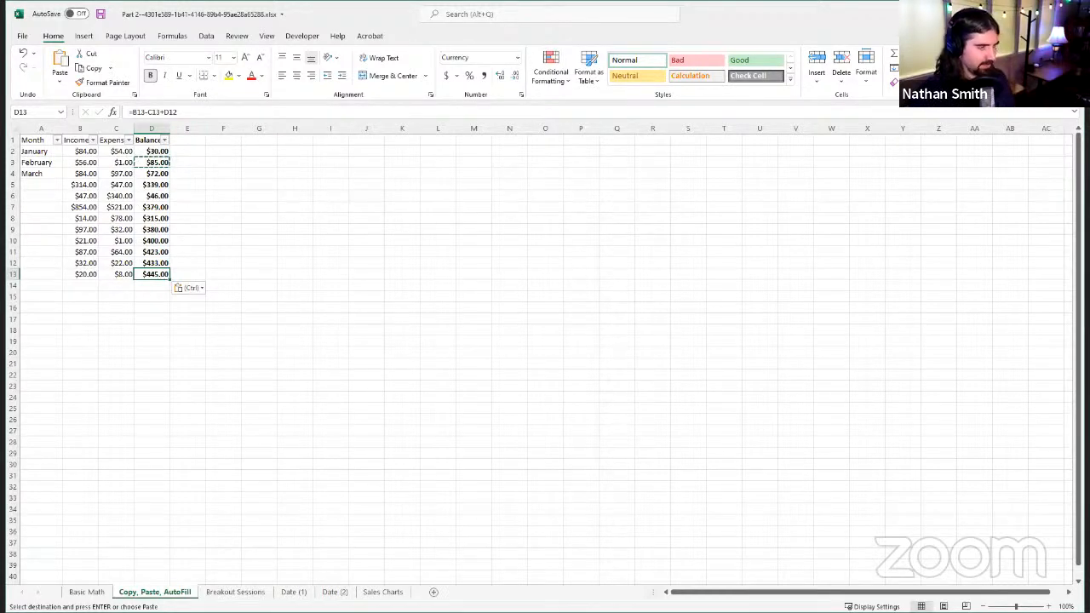
pyautogui.press('Escape')
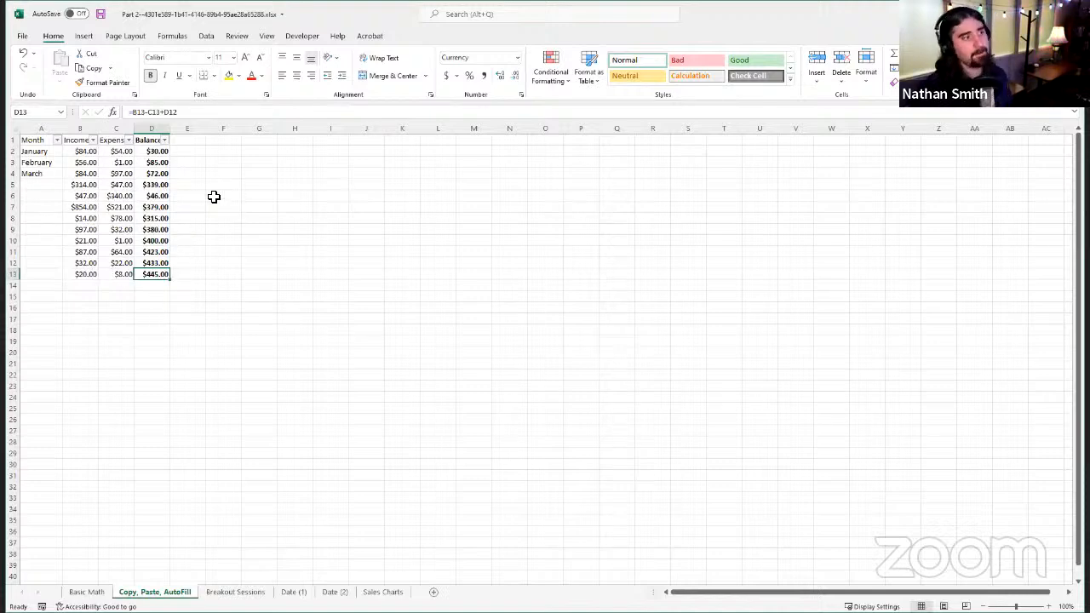
pyautogui.moveTo(58, 151); pyautogui.dragTo(62, 175)
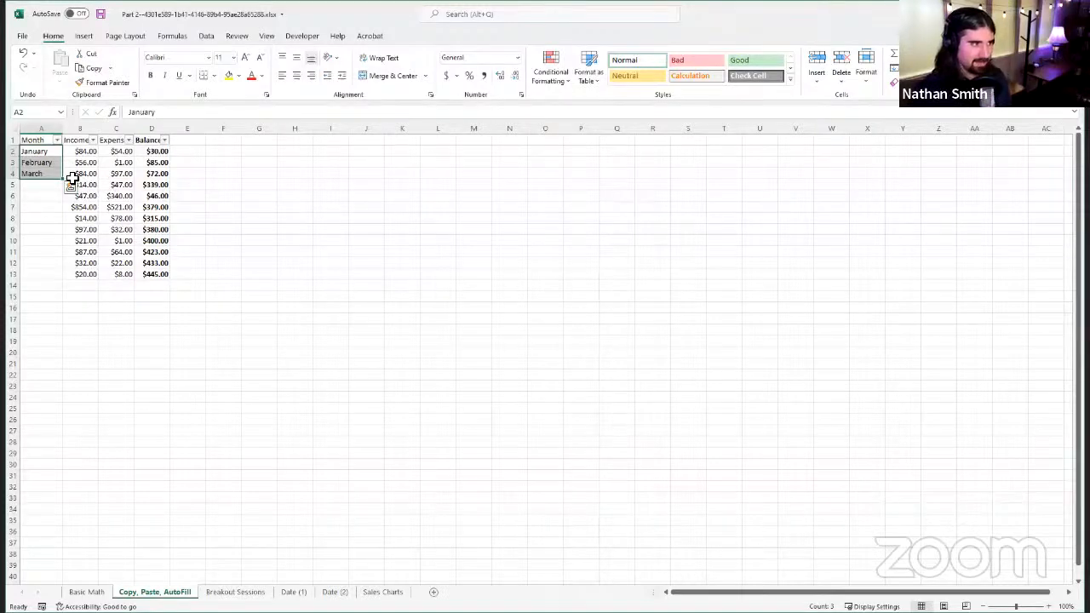
pyautogui.click(294, 221)
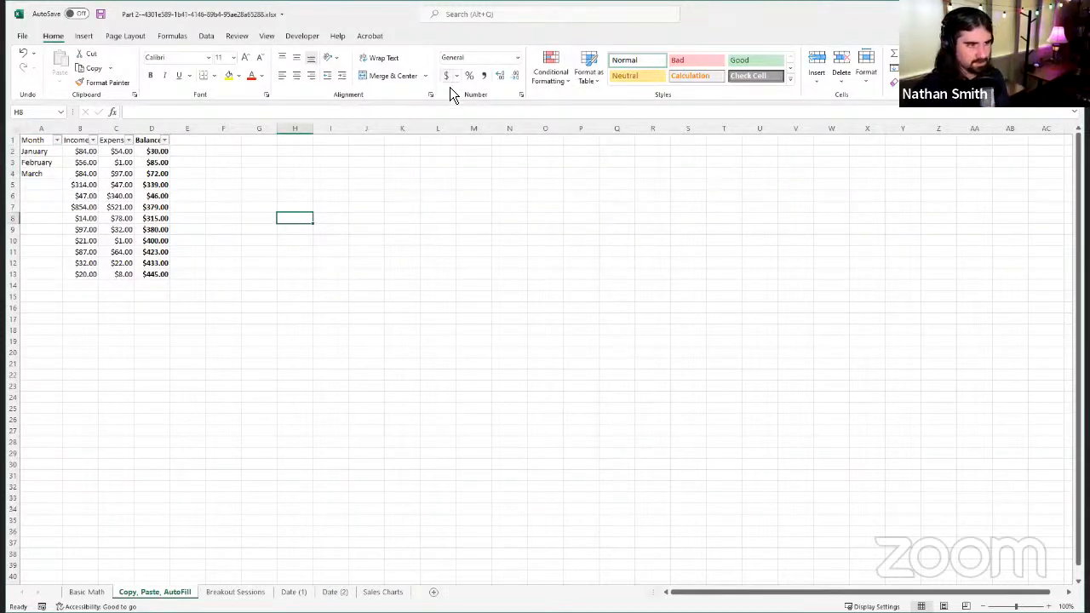
pyautogui.click(443, 219)
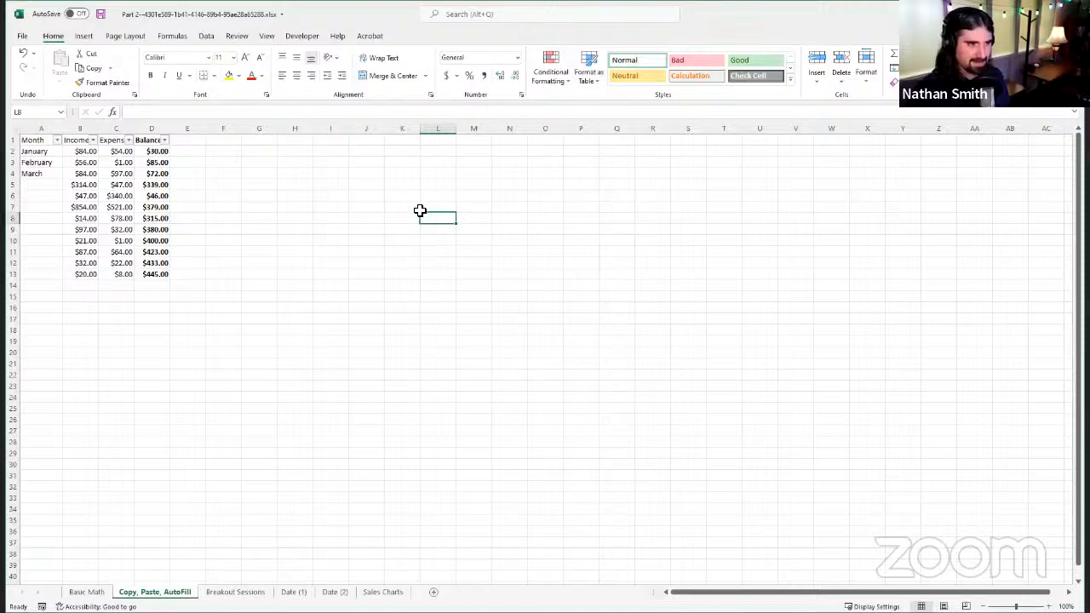
pyautogui.click(693, 375)
pyautogui.click(518, 378)
pyautogui.moveTo(403, 230); pyautogui.dragTo(741, 440)
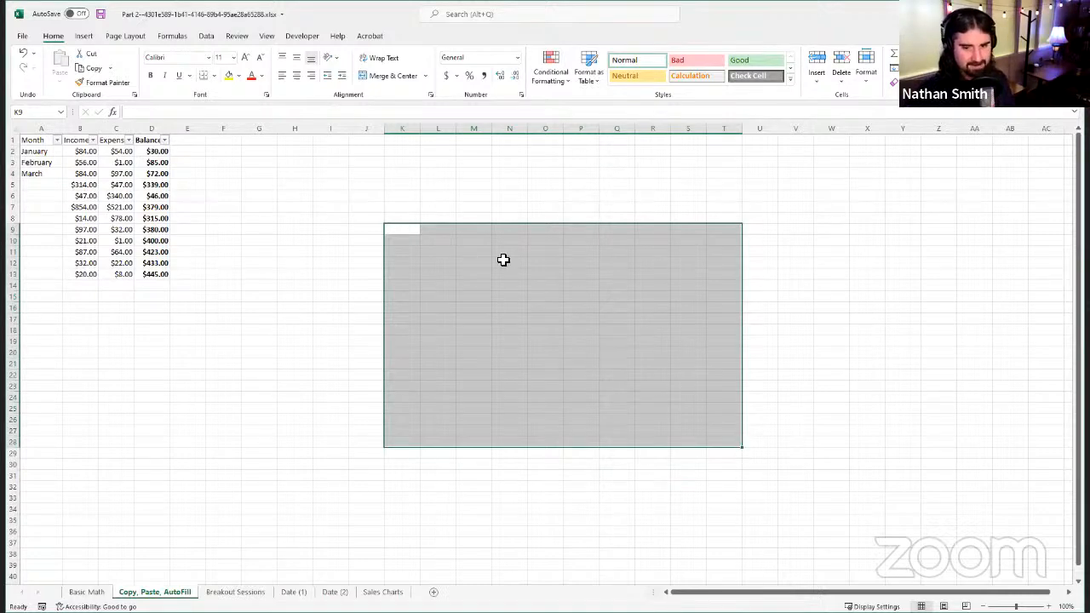
pyautogui.click(361, 197)
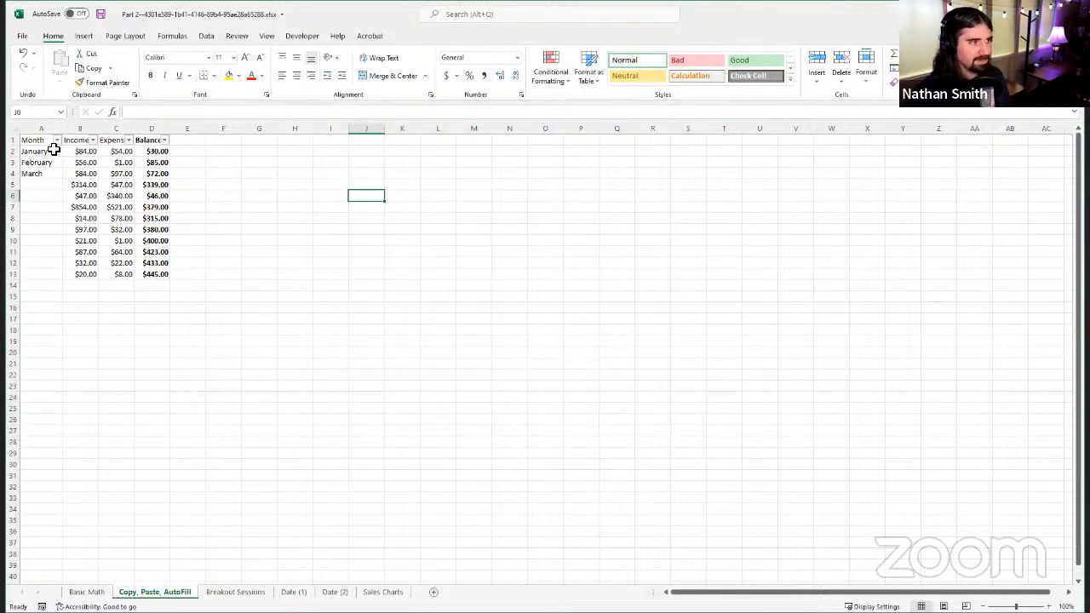
pyautogui.moveTo(52, 150); pyautogui.dragTo(46, 175)
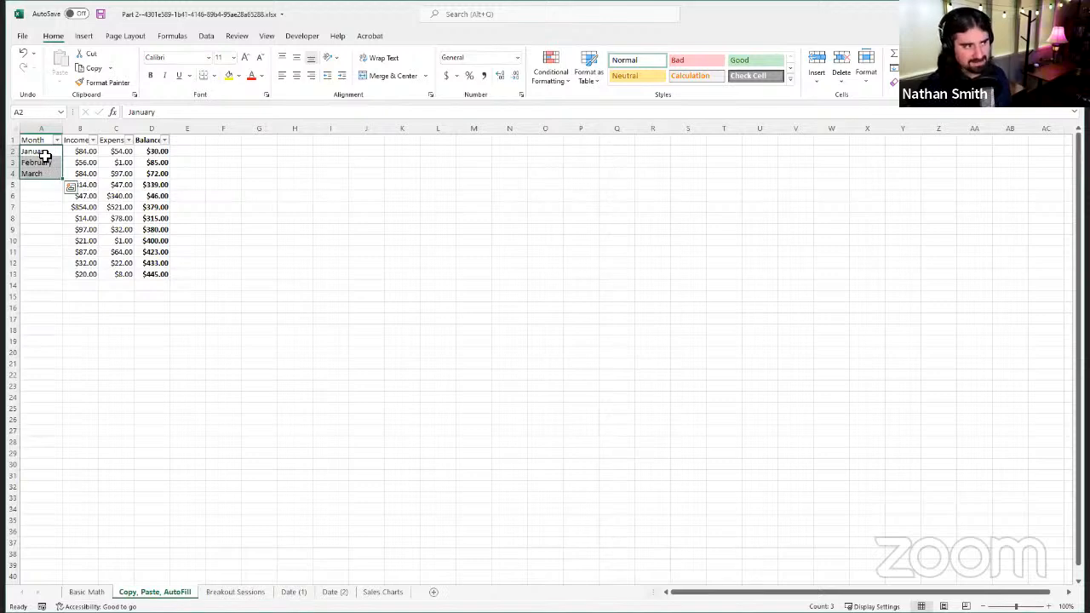
pyautogui.click(215, 185)
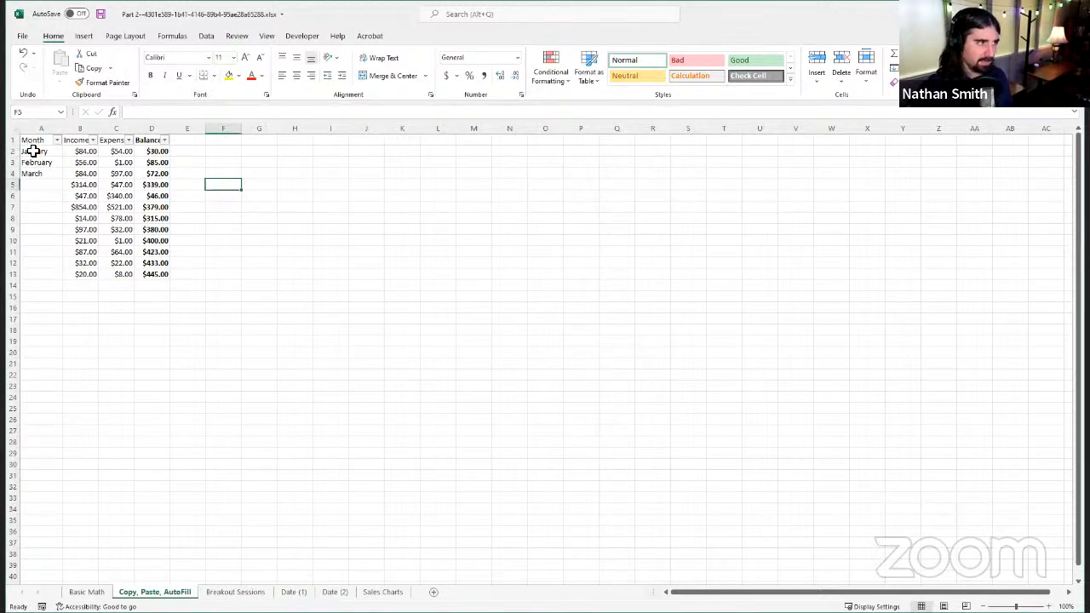
# Step: Autofill the Month column from the January to March entries in A2:A4 down to December in A13
pyautogui.click(32, 151)
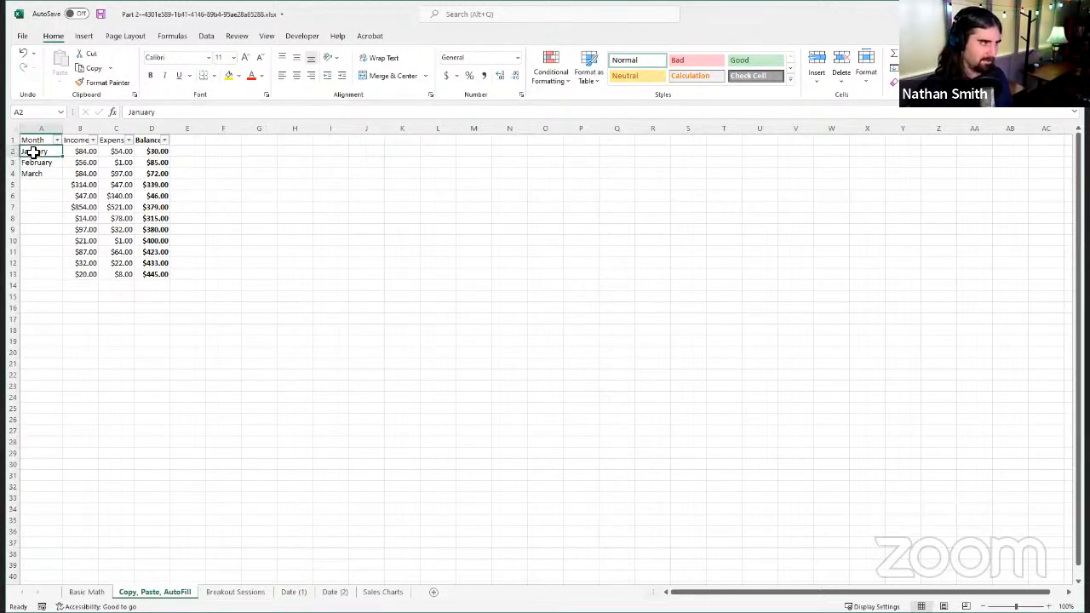
pyautogui.moveTo(32, 151); pyautogui.dragTo(39, 175)
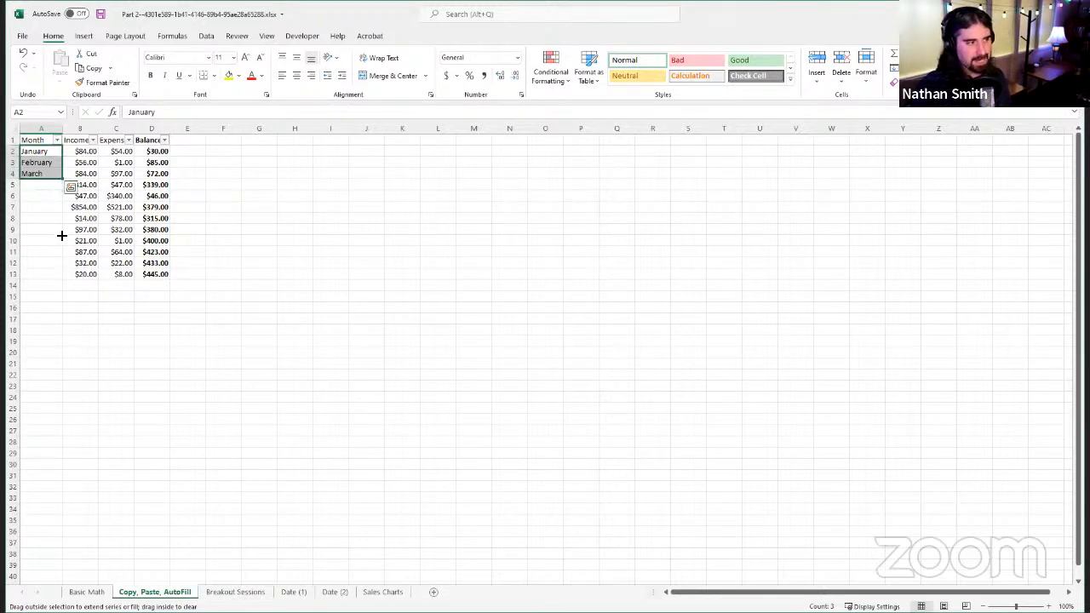
pyautogui.moveTo(63, 281); pyautogui.dragTo(63, 281)
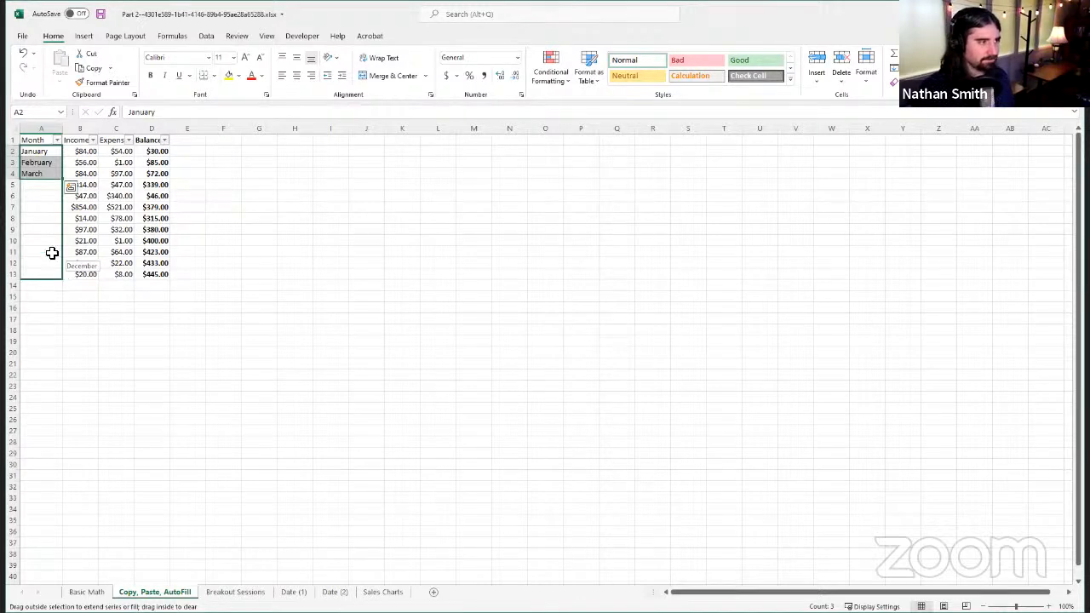
pyautogui.moveTo(52, 253); pyautogui.dragTo(52, 253)
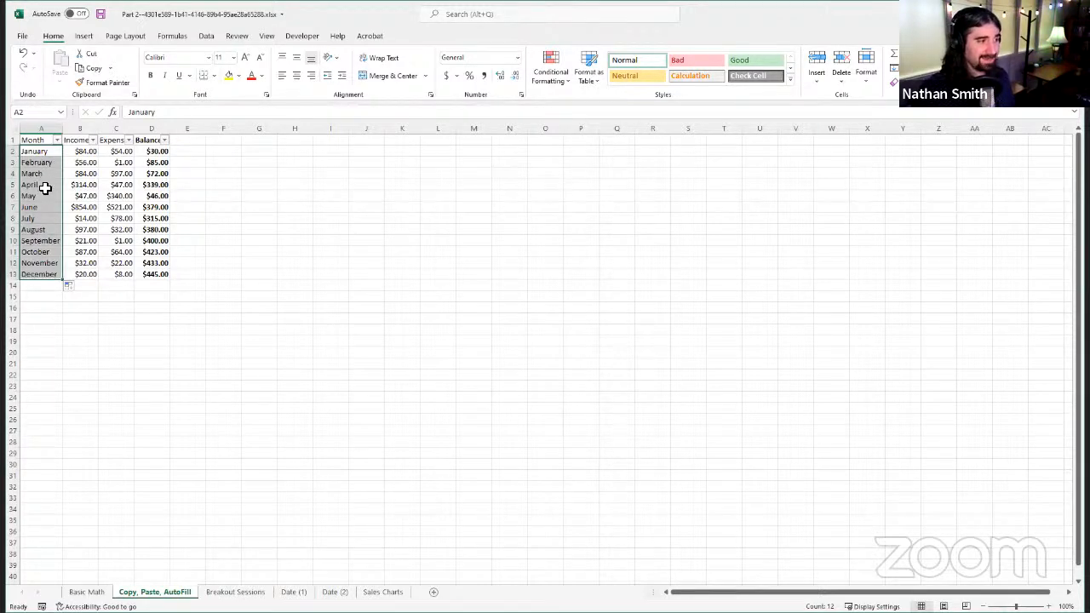
pyautogui.click(45, 188)
pyautogui.click(49, 160)
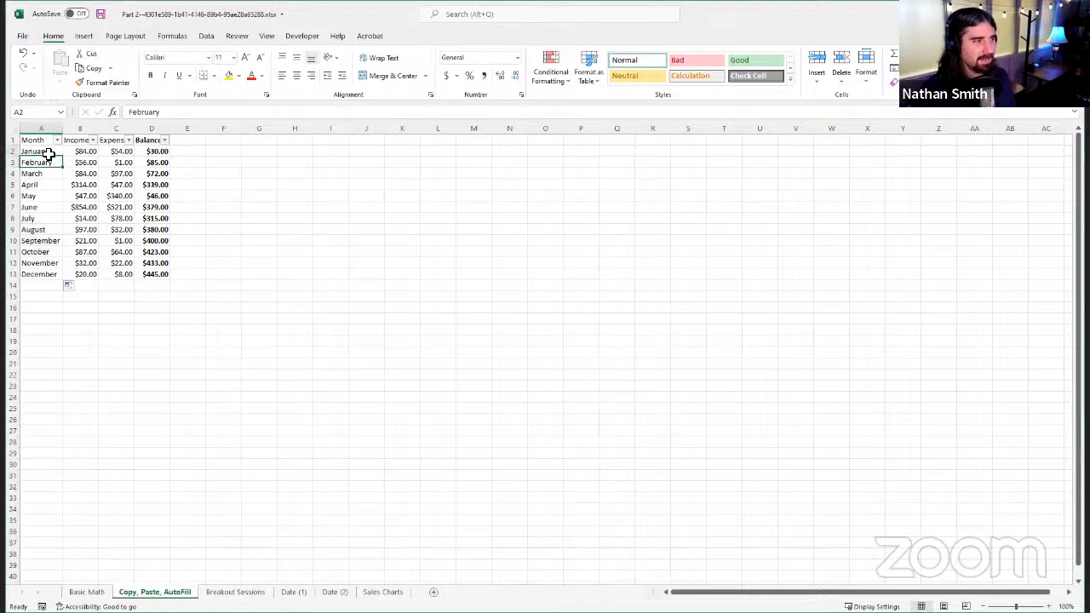
pyautogui.click(48, 152)
pyautogui.keyDown('shift'); pyautogui.click(46, 174); pyautogui.keyUp('shift')
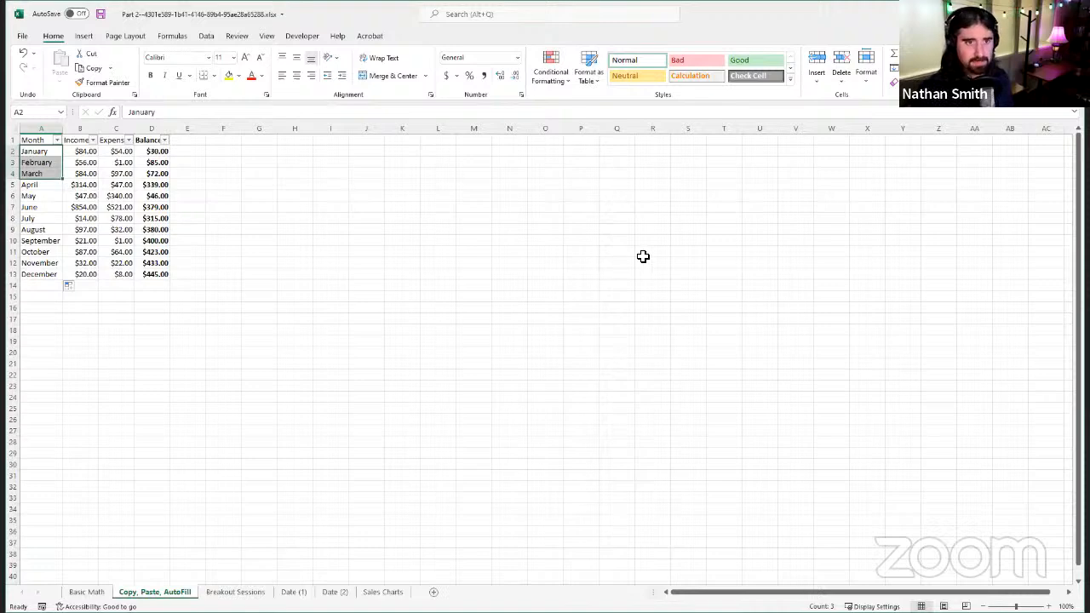
# Step: Enter the number pattern 3, 6 and 9 in cells M6, M7 and M8
pyautogui.click(482, 200)
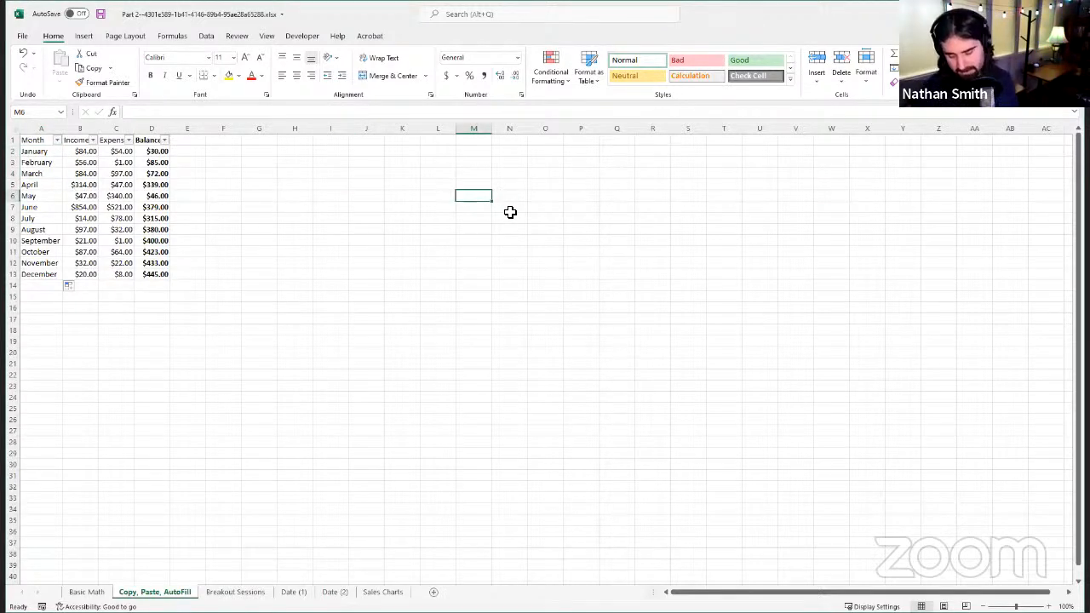
pyautogui.write('3')
pyautogui.press('Return')
pyautogui.write('6')
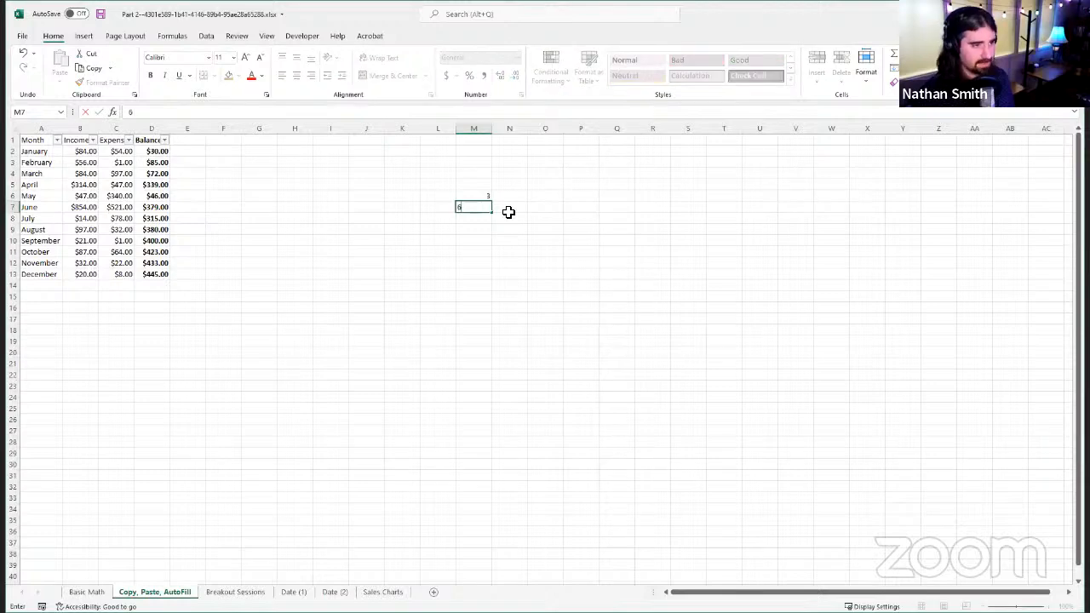
pyautogui.press('Return')
pyautogui.write('9')
pyautogui.press('Return')
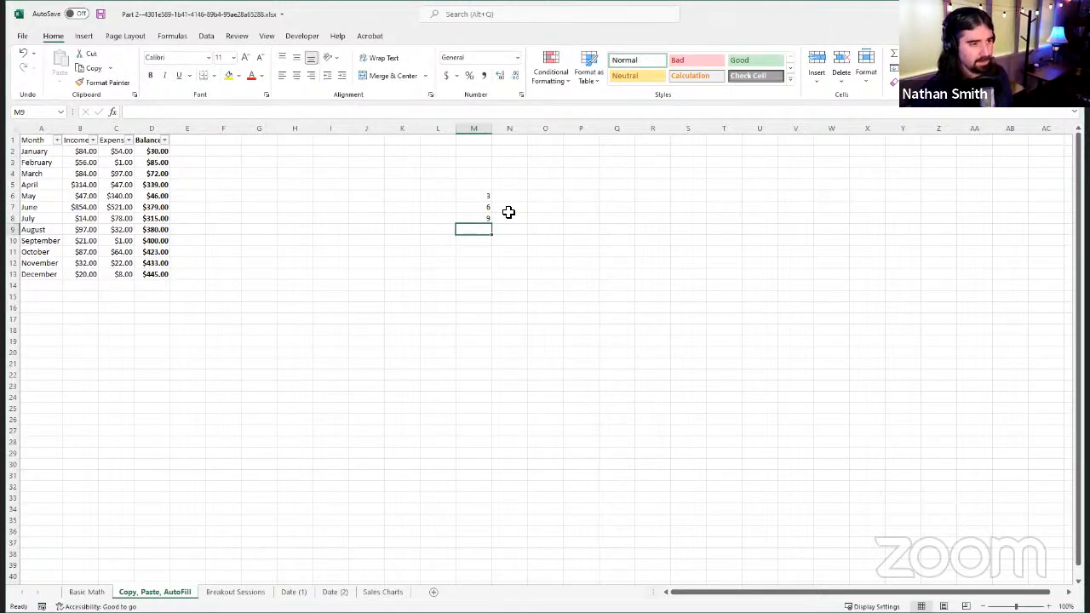
# Step: Autofill the 3, 6, 9 pattern from M6:M8 down to M35, and undo the fill
pyautogui.moveTo(480, 202); pyautogui.dragTo(494, 224)
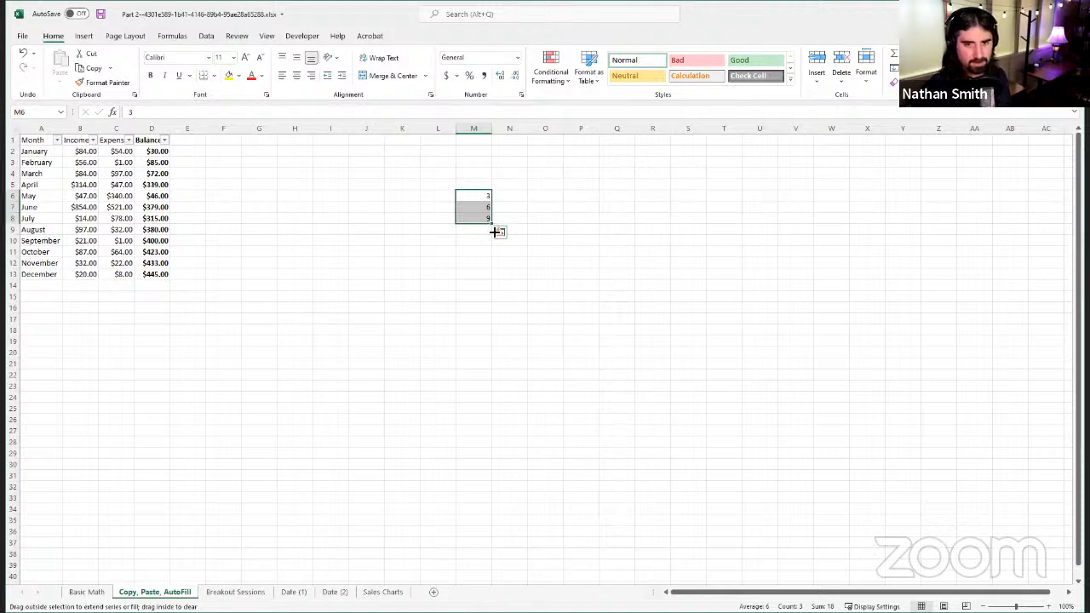
pyautogui.moveTo(438, 533); pyautogui.dragTo(438, 533)
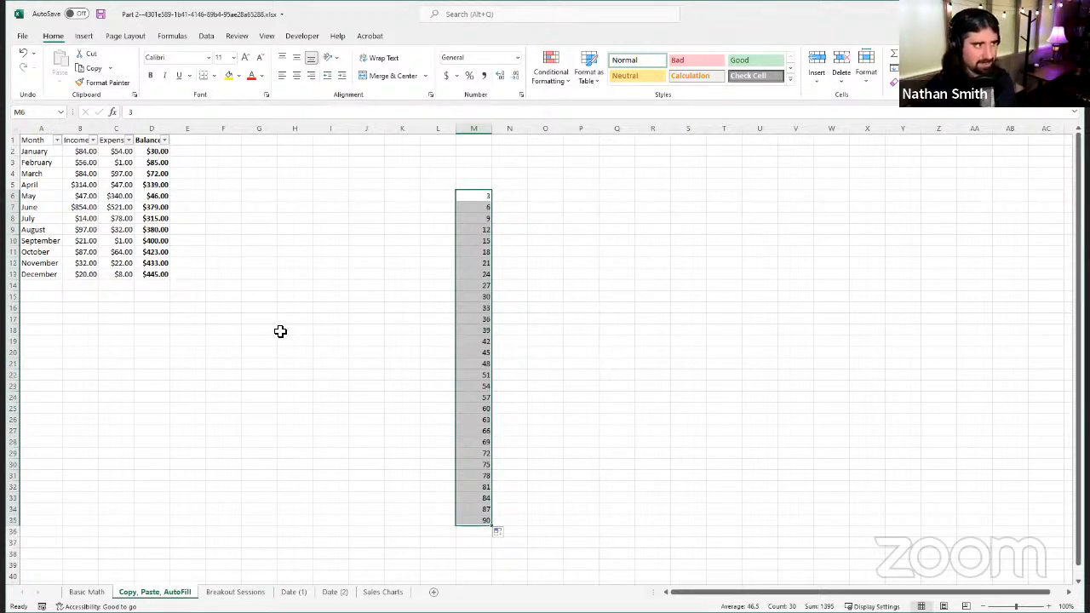
pyautogui.click(26, 58)
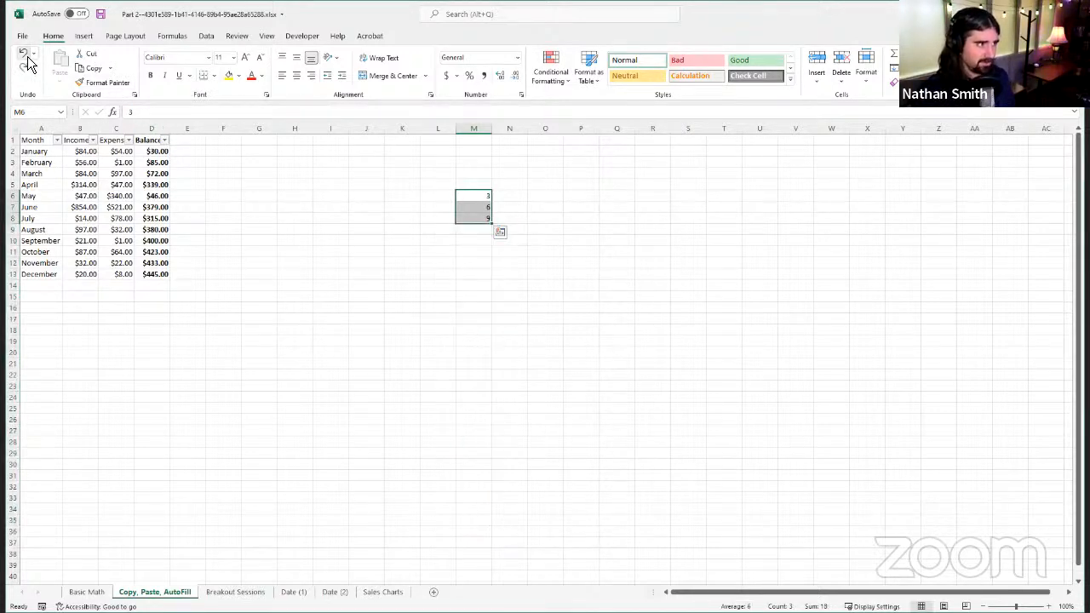
# Step: Autofill from the single value in M8 down to M24
pyautogui.click(407, 227)
pyautogui.click(466, 218)
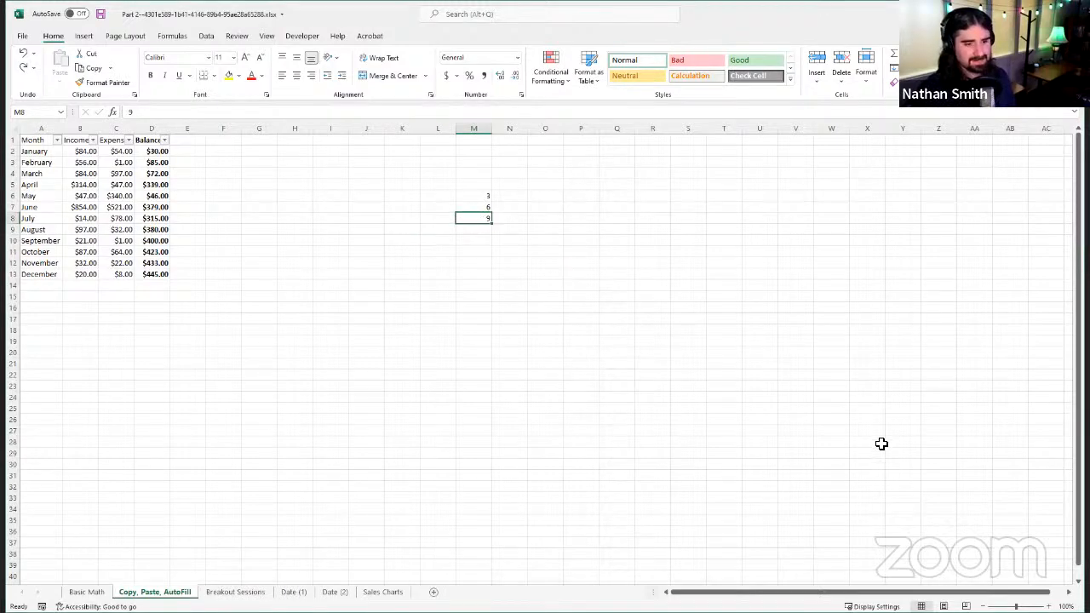
pyautogui.click(1048, 606)
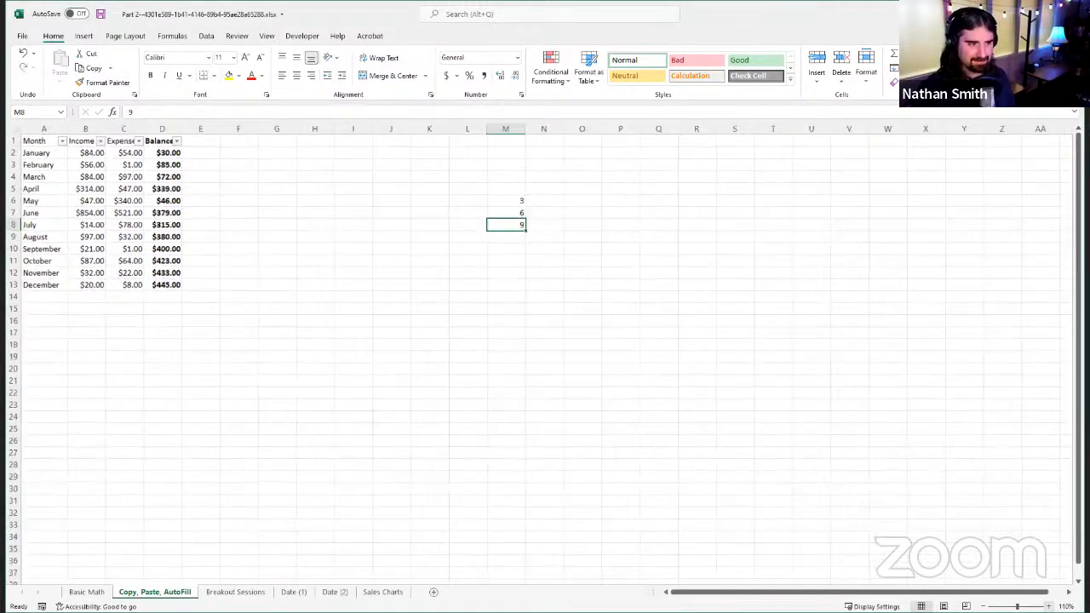
pyautogui.click(1048, 607)
pyautogui.click(1049, 606)
pyautogui.click(1049, 606)
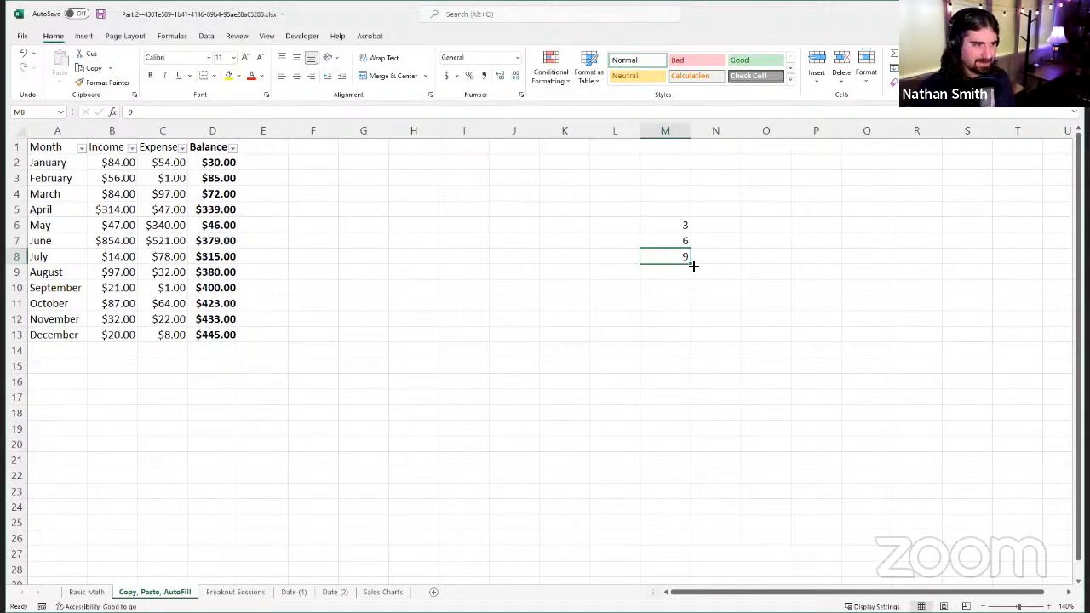
pyautogui.moveTo(690, 264); pyautogui.dragTo(697, 287)
pyautogui.moveTo(709, 380); pyautogui.dragTo(698, 466)
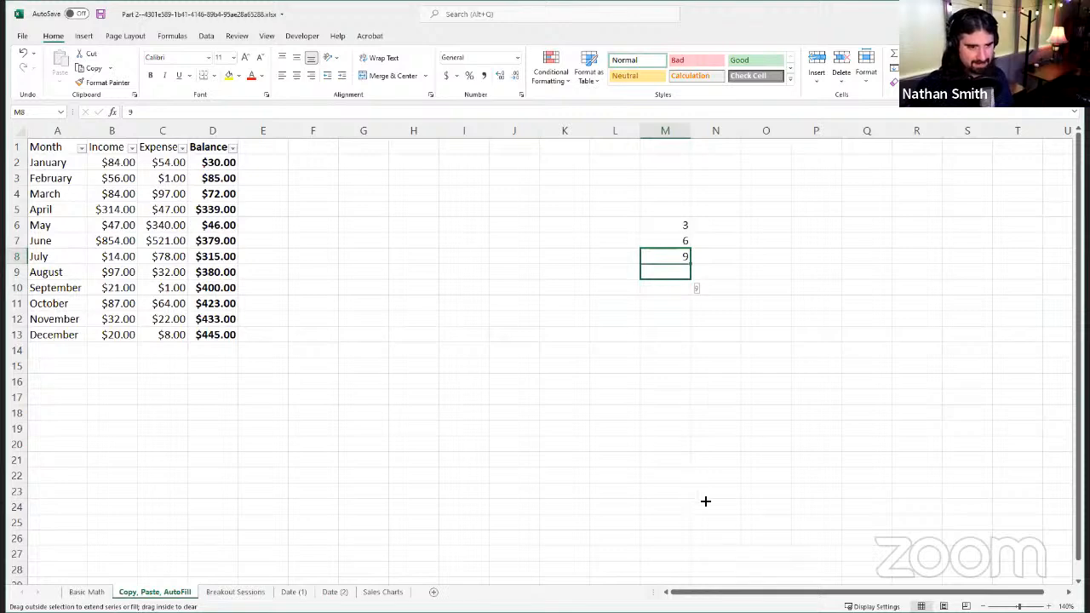
pyautogui.moveTo(727, 509); pyautogui.dragTo(726, 509)
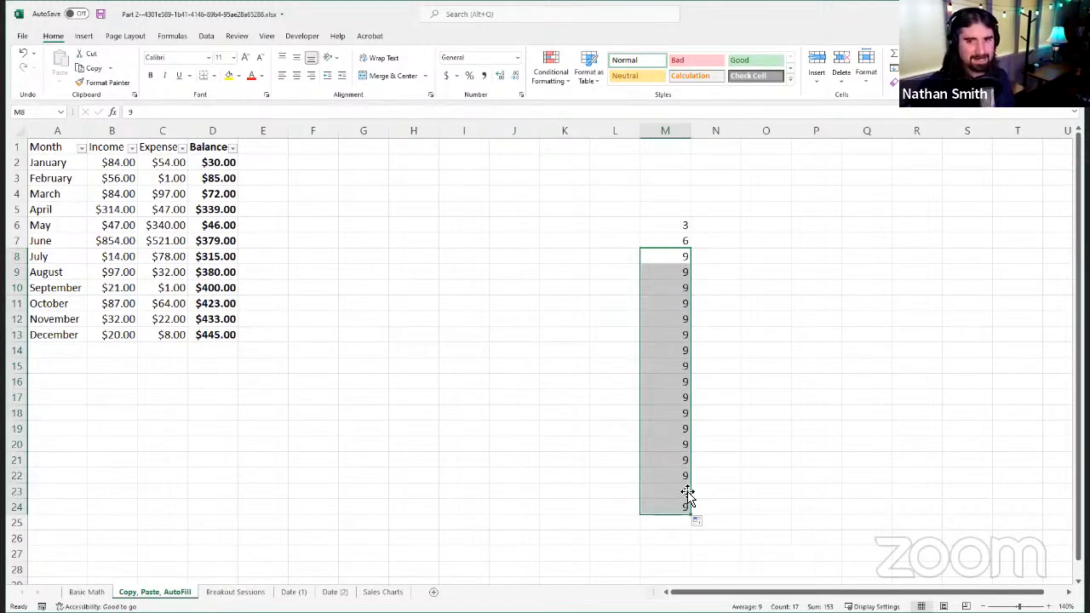
# Step: Autofill from the two values in M7:M8 down to M25, overwriting the repeated values with a series in steps of 3
pyautogui.click(688, 252)
pyautogui.moveTo(676, 227)
pyautogui.mouseDown()
pyautogui.moveTo(682, 258)
pyautogui.moveTo(678, 223)
pyautogui.mouseUp()
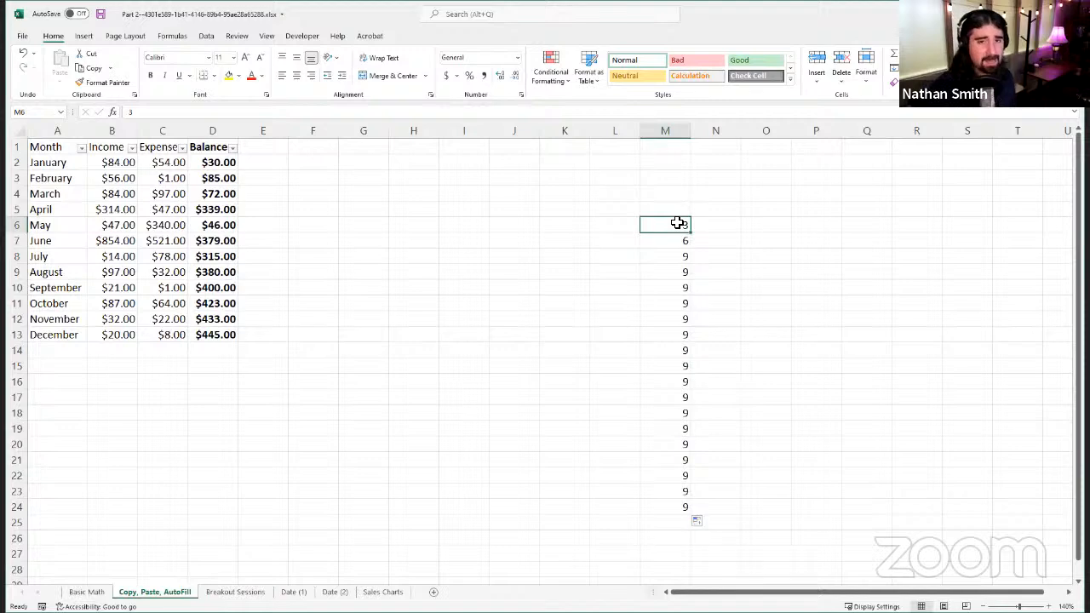
pyautogui.click(665, 257)
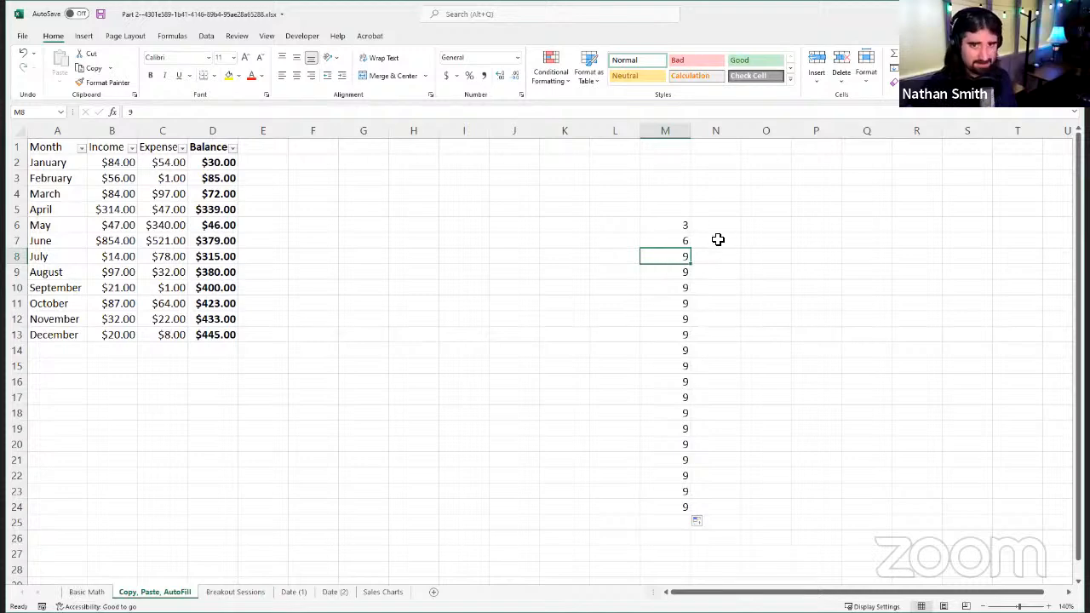
pyautogui.moveTo(659, 244); pyautogui.dragTo(692, 271)
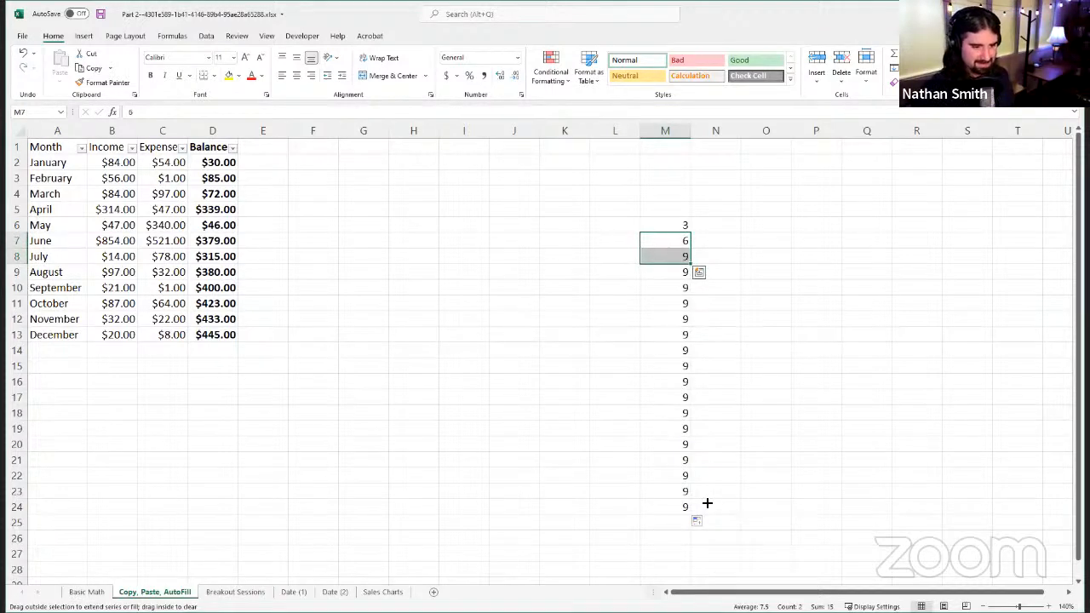
pyautogui.moveTo(712, 525); pyautogui.dragTo(712, 526)
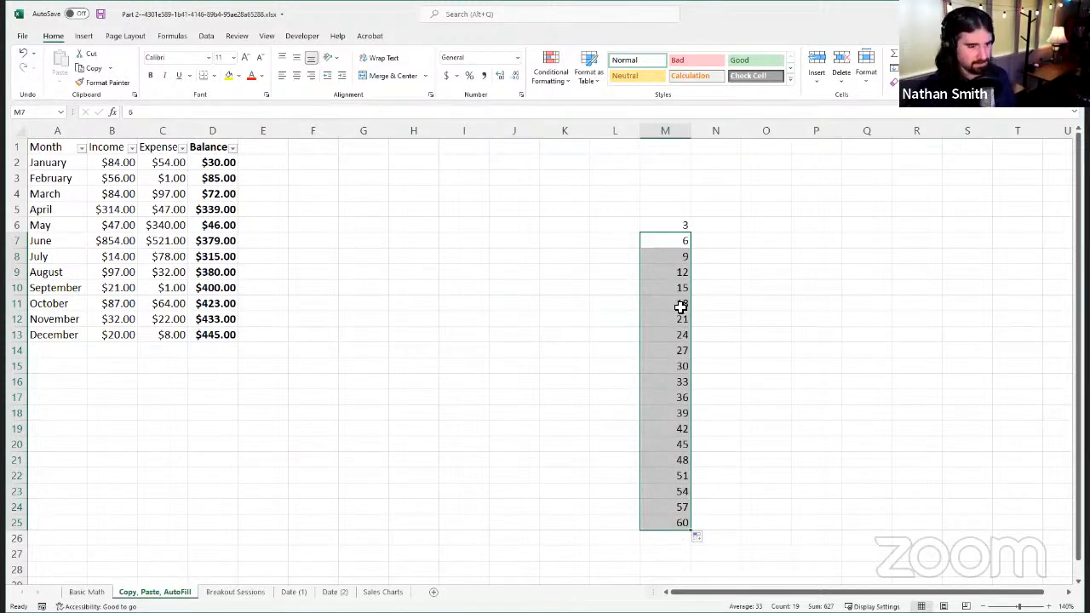
pyautogui.click(687, 257)
pyautogui.click(676, 238)
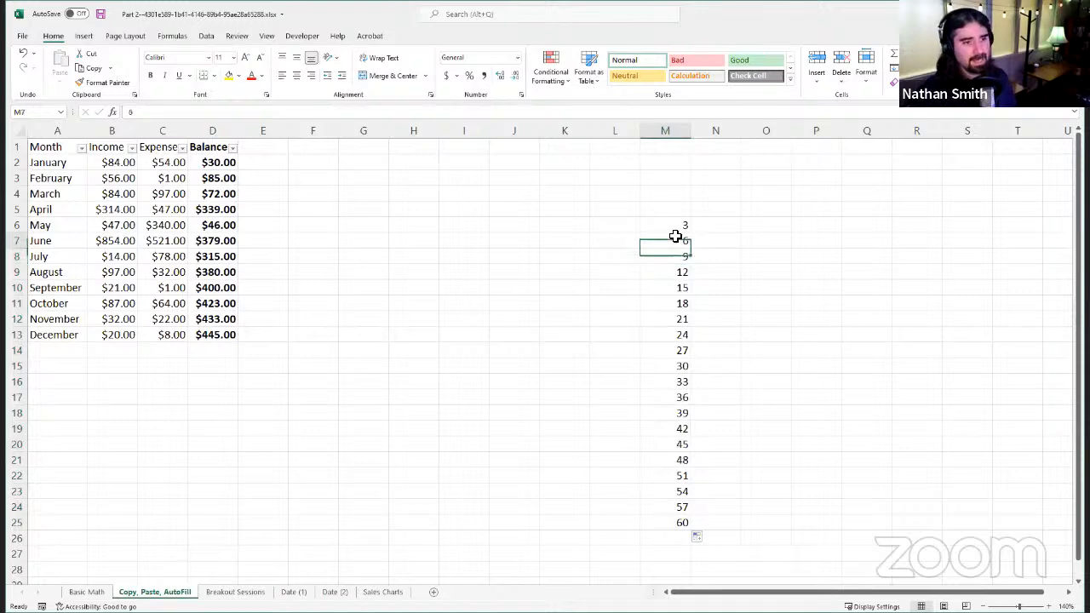
# Step: Autofill from M8 alone down to M25, replacing the series with repeated 9s
pyautogui.click(679, 266)
pyautogui.click(678, 258)
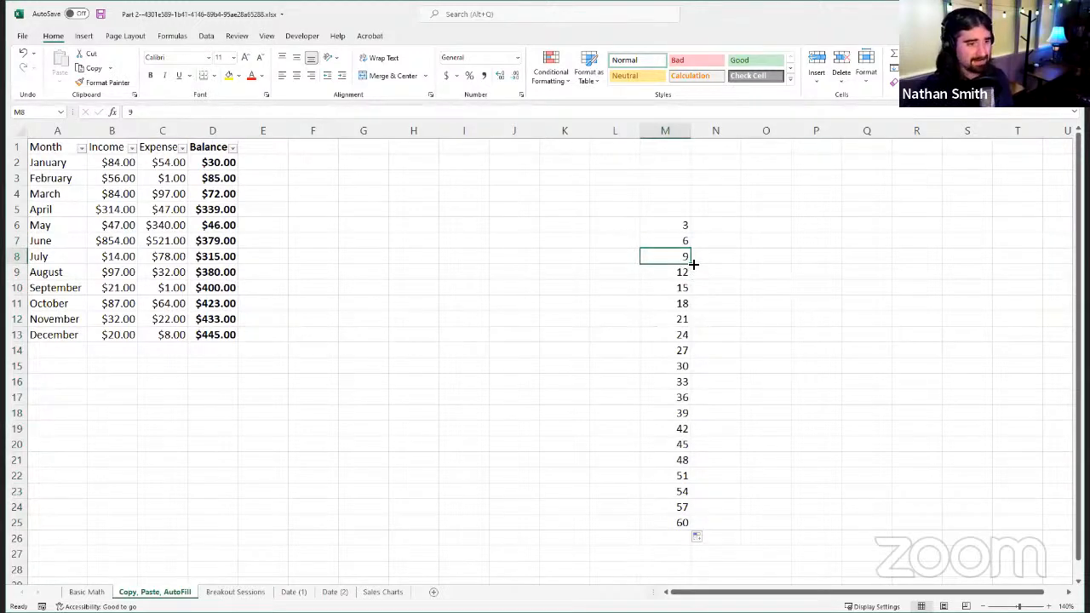
pyautogui.moveTo(694, 265); pyautogui.dragTo(697, 289)
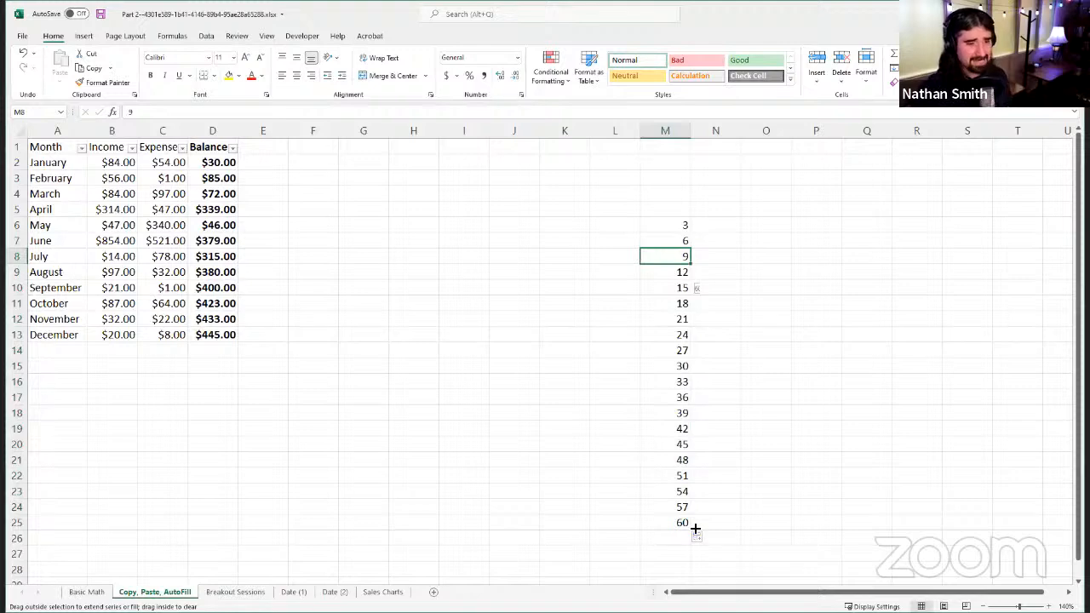
pyautogui.moveTo(696, 529); pyautogui.dragTo(695, 530)
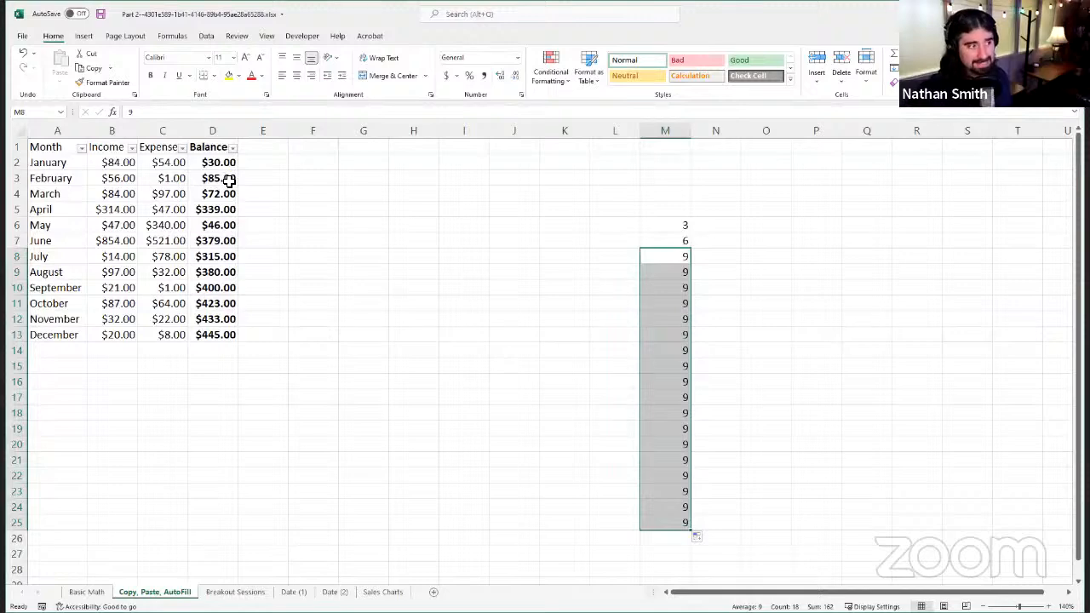
pyautogui.click(587, 257)
pyautogui.click(523, 211)
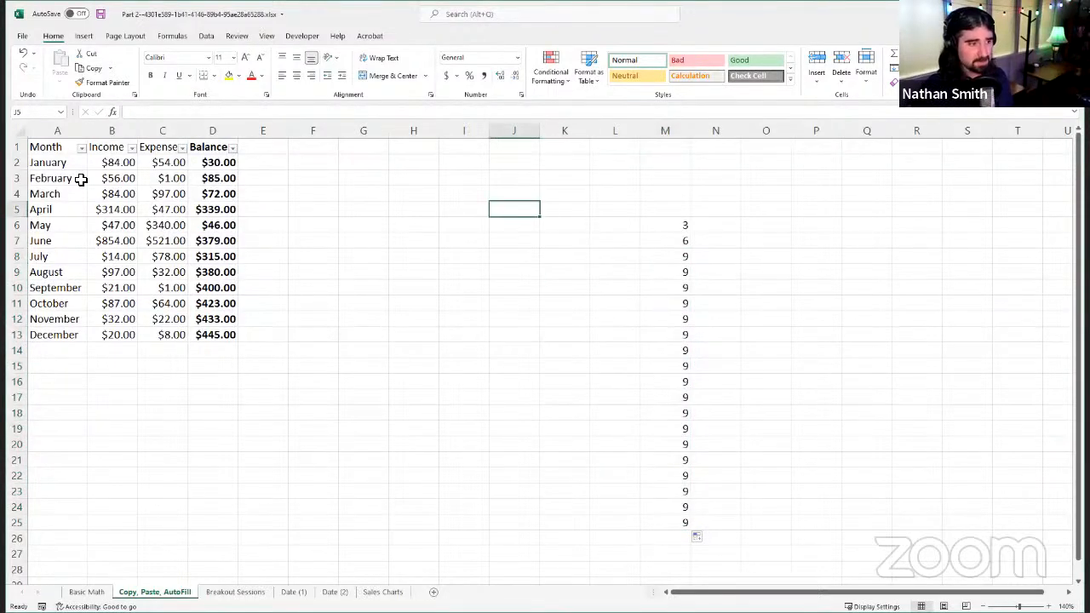
# Step: Clear the Balance formulas in D4:D13 and autofill them again from the February formula in D3
pyautogui.click(209, 181)
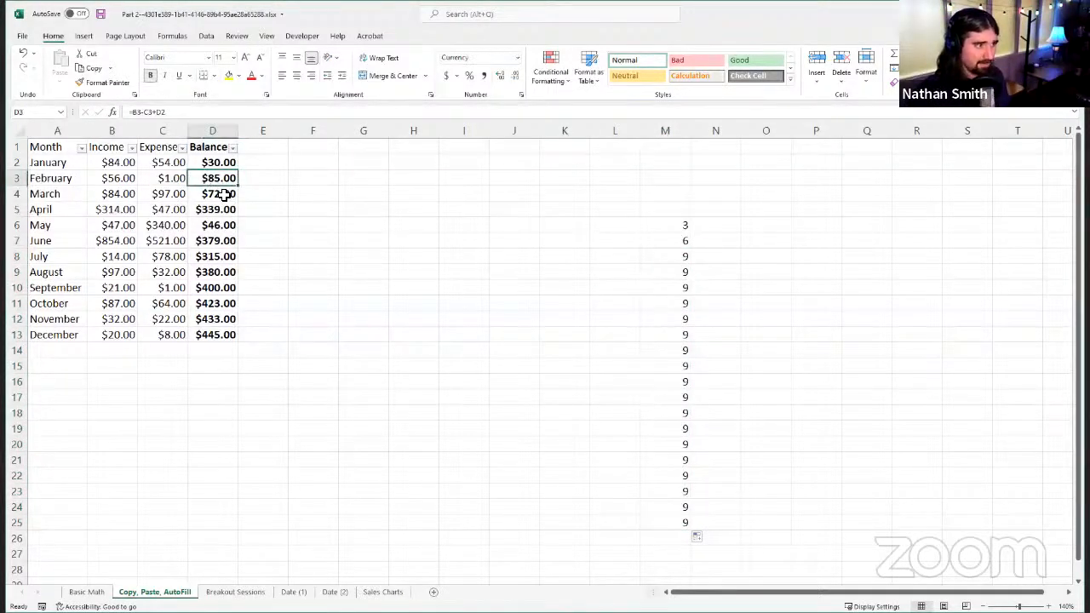
pyautogui.moveTo(221, 194); pyautogui.dragTo(226, 338)
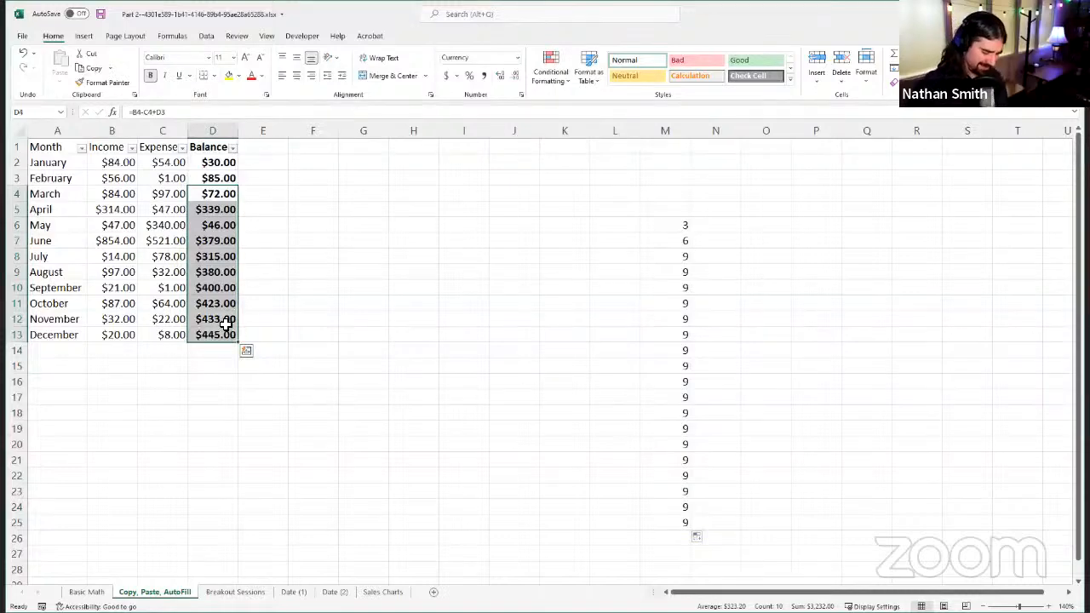
pyautogui.press('Delete')
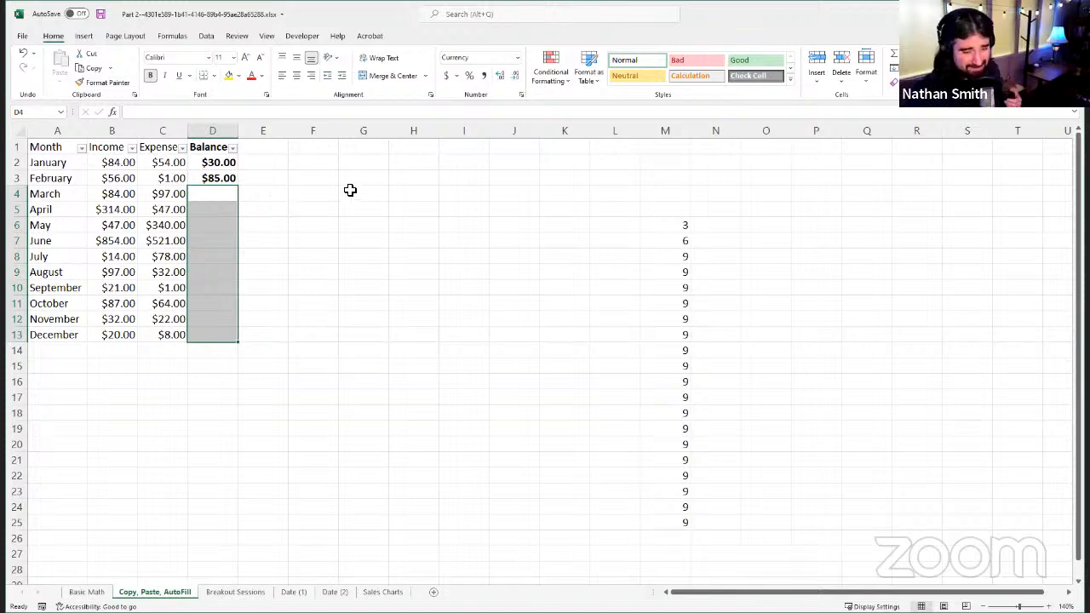
pyautogui.click(236, 178)
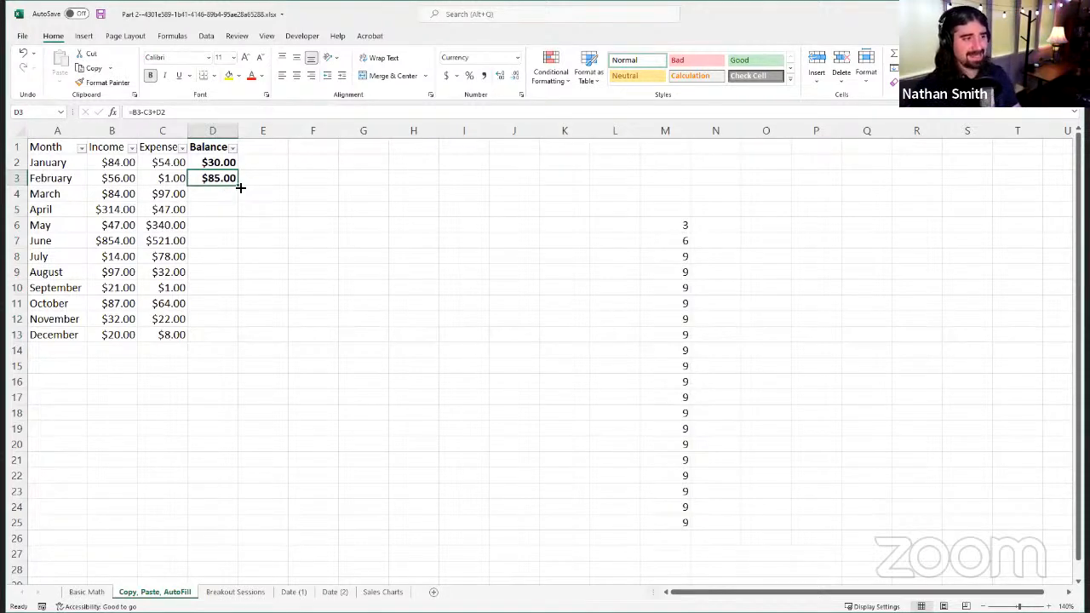
pyautogui.moveTo(241, 187); pyautogui.dragTo(227, 344)
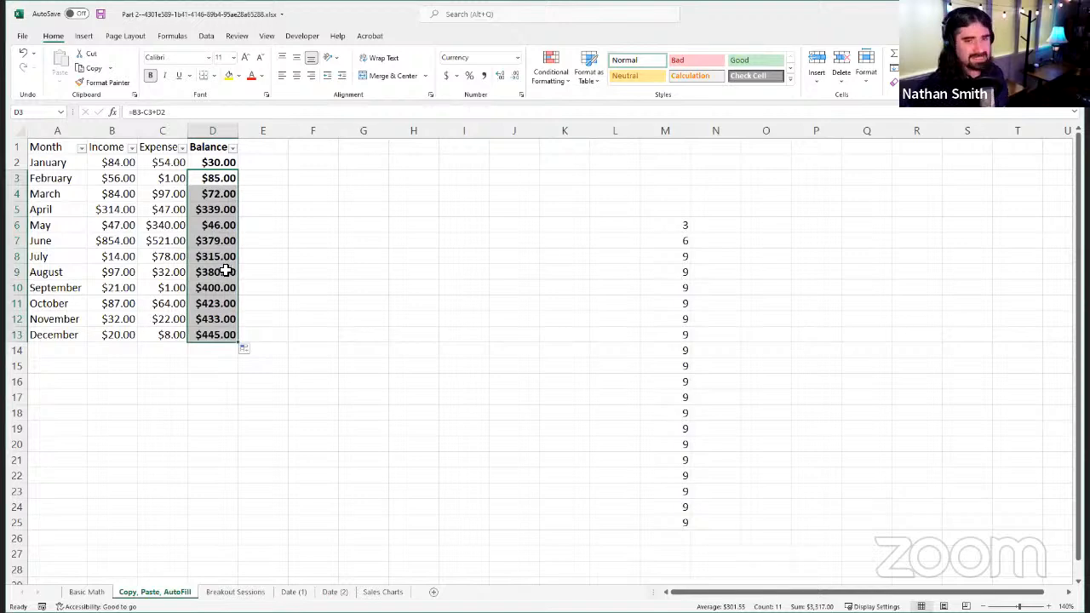
# Step: Compare the autofilled Balance formulas in D4, D5 and D7 with the original in D3
pyautogui.click(219, 207)
pyautogui.click(201, 241)
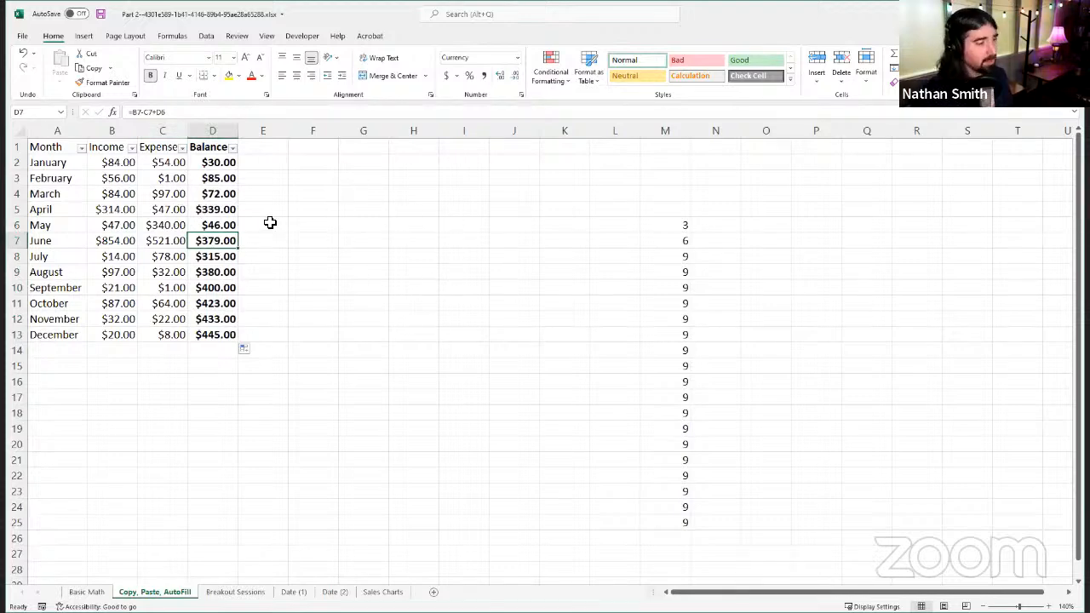
pyautogui.click(224, 178)
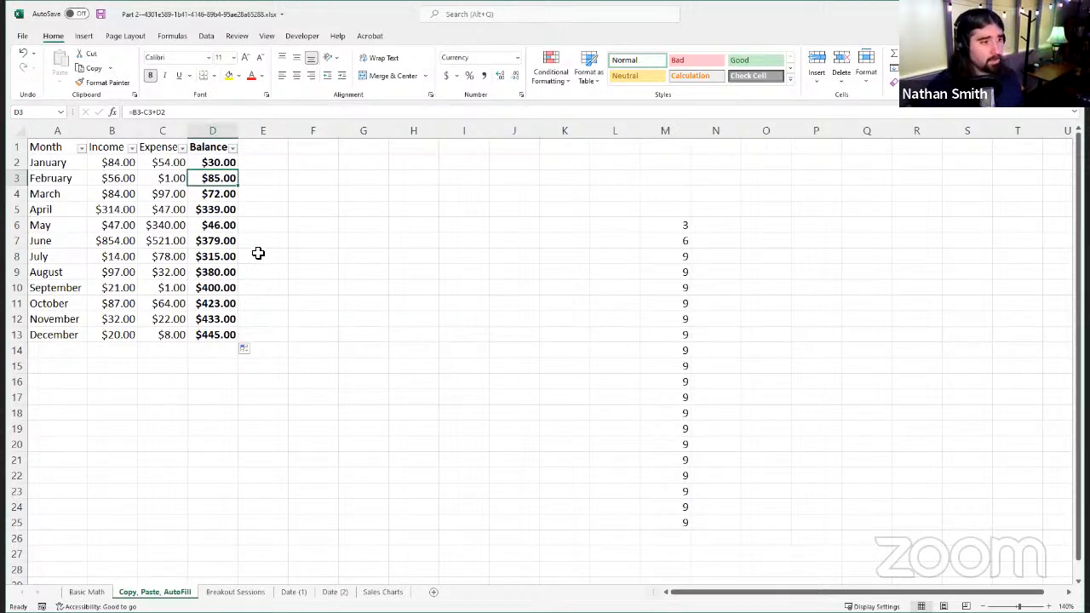
pyautogui.click(226, 195)
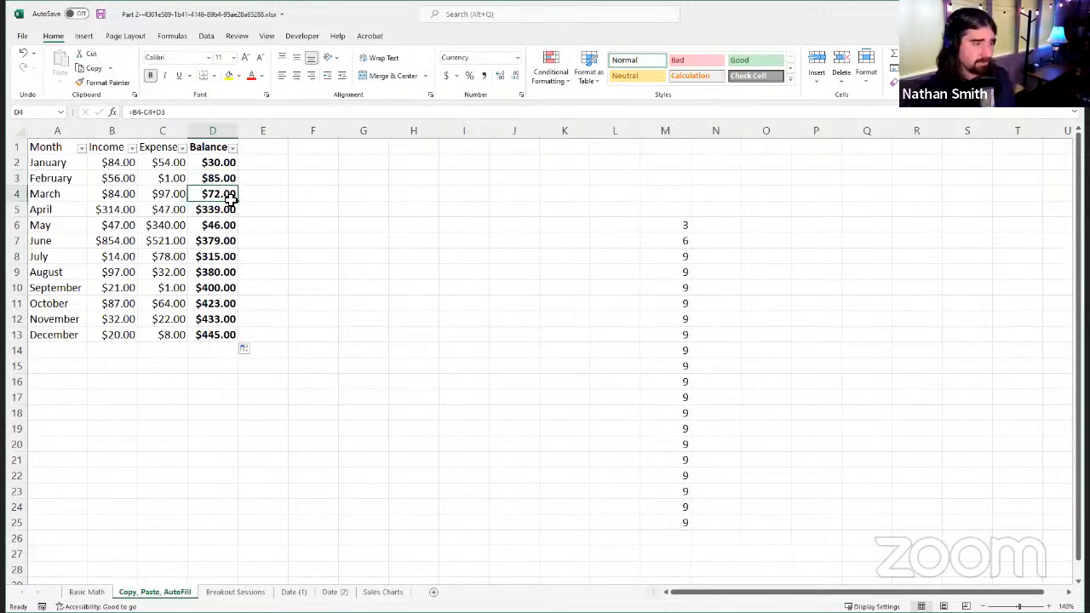
pyautogui.moveTo(224, 195)
pyautogui.mouseDown()
pyautogui.moveTo(213, 336)
pyautogui.moveTo(224, 197)
pyautogui.moveTo(217, 334)
pyautogui.moveTo(212, 195)
pyautogui.mouseUp()
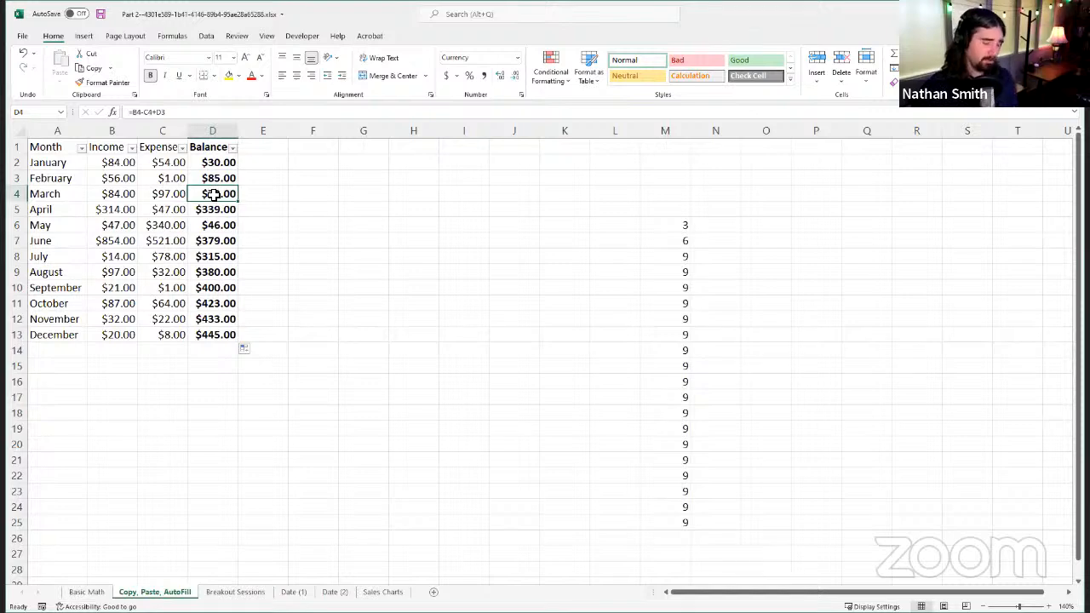
# Step: Clear D4:D13 in the Balance column and fill it down again from the formula in D3
pyautogui.moveTo(216, 196); pyautogui.dragTo(244, 228)
pyautogui.click(225, 179)
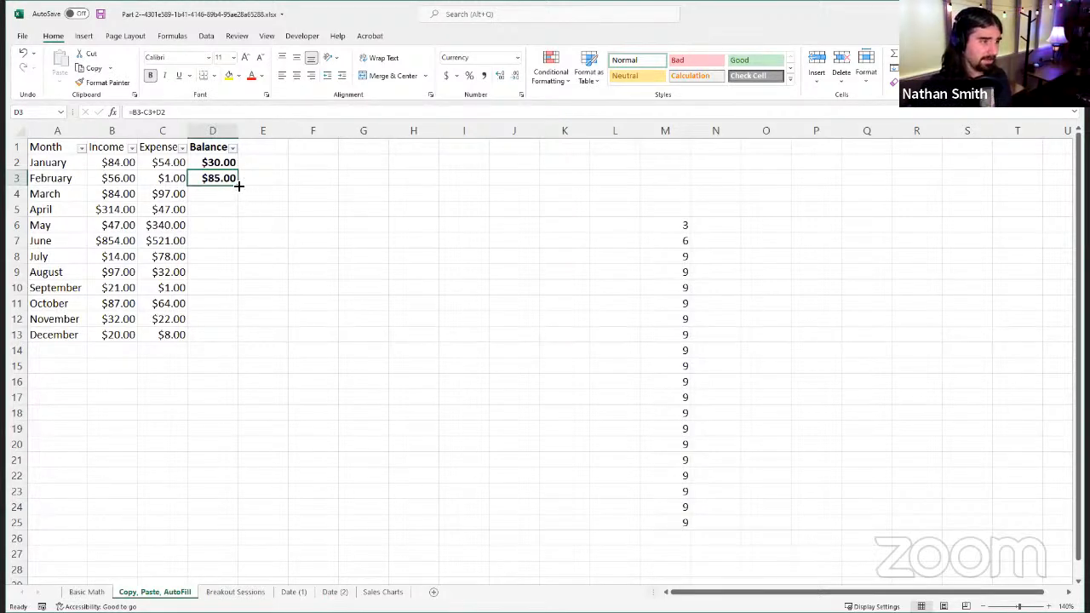
pyautogui.doubleClick(239, 186)
# Step: Examine the autofilled Balance formulas in D4, D8, D10, D11 and D13, and the empty cells below the column
pyautogui.click(220, 197)
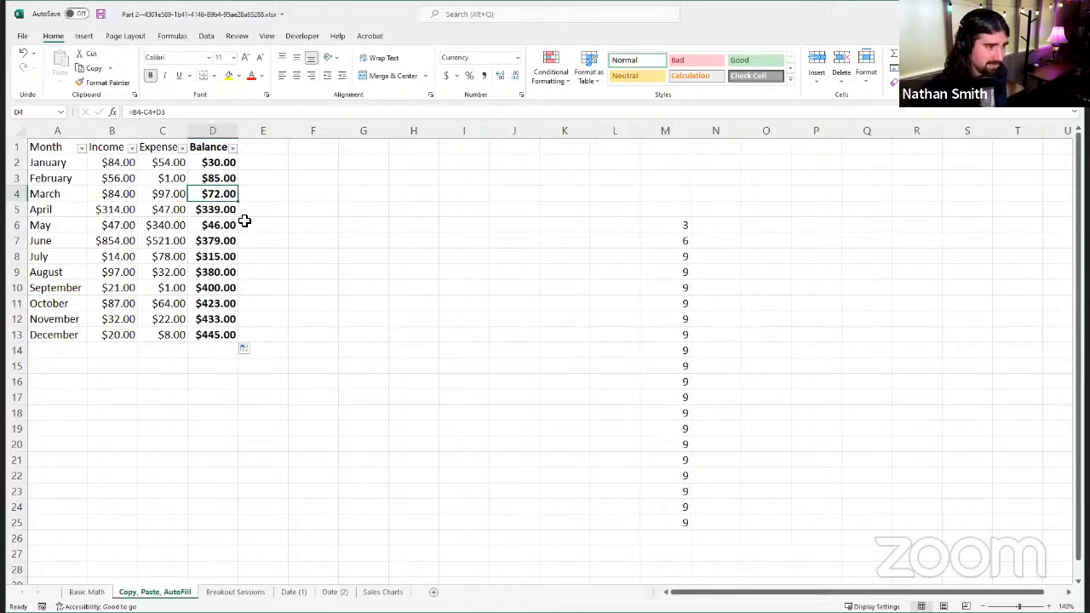
pyautogui.click(212, 334)
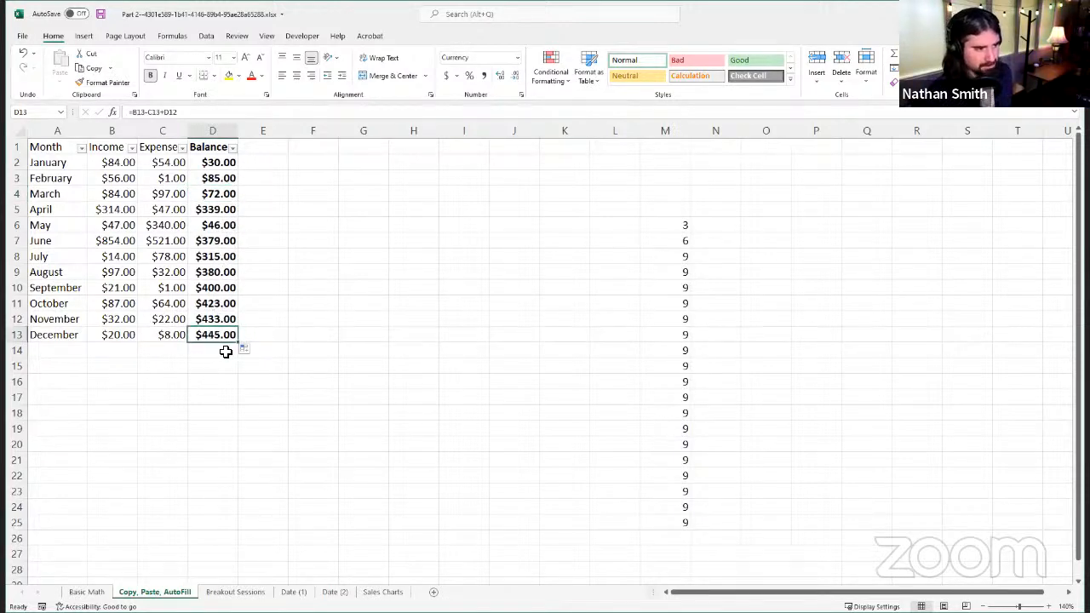
pyautogui.click(219, 351)
pyautogui.click(212, 381)
pyautogui.click(212, 368)
pyautogui.click(202, 350)
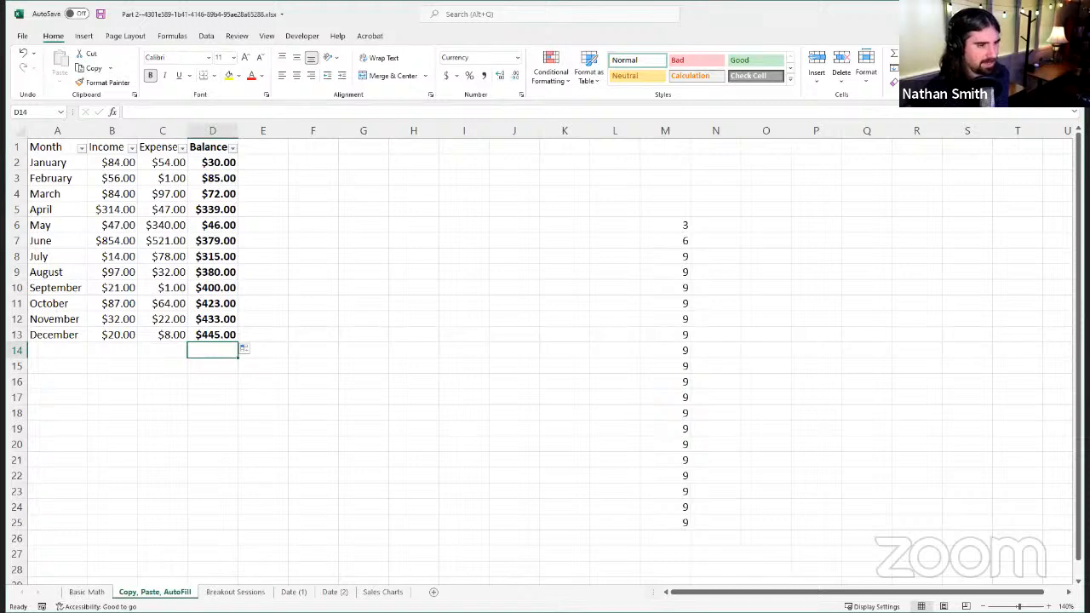
pyautogui.click(219, 288)
pyautogui.click(212, 256)
pyautogui.click(212, 291)
pyautogui.click(213, 300)
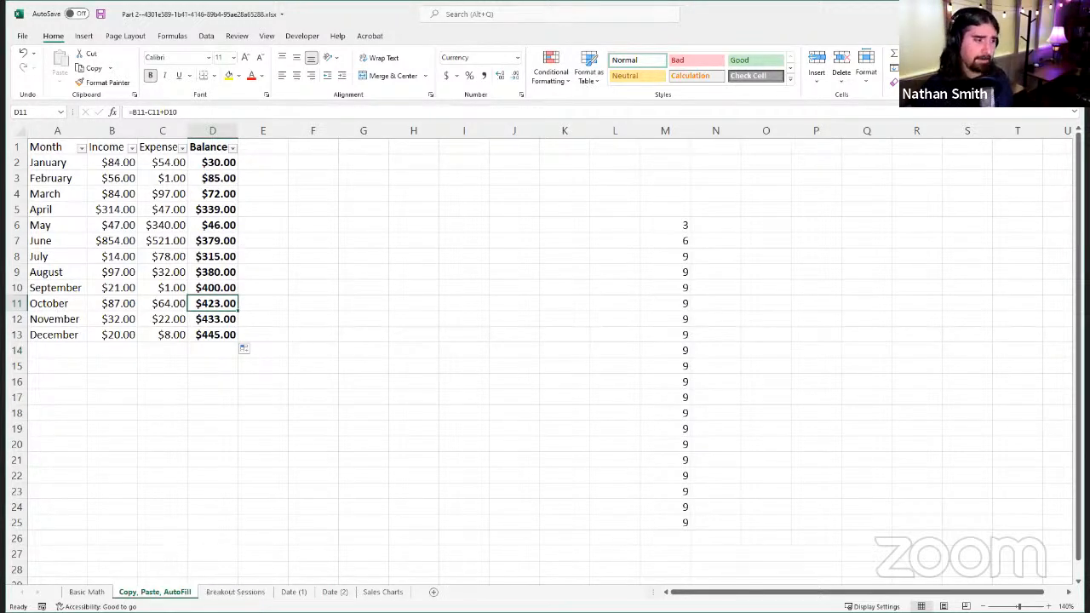
# Step: On the Breakout Sessions sheet, check the Session Length in E3 and autofill the End Time formula from C2 down to C5
pyautogui.click(247, 591)
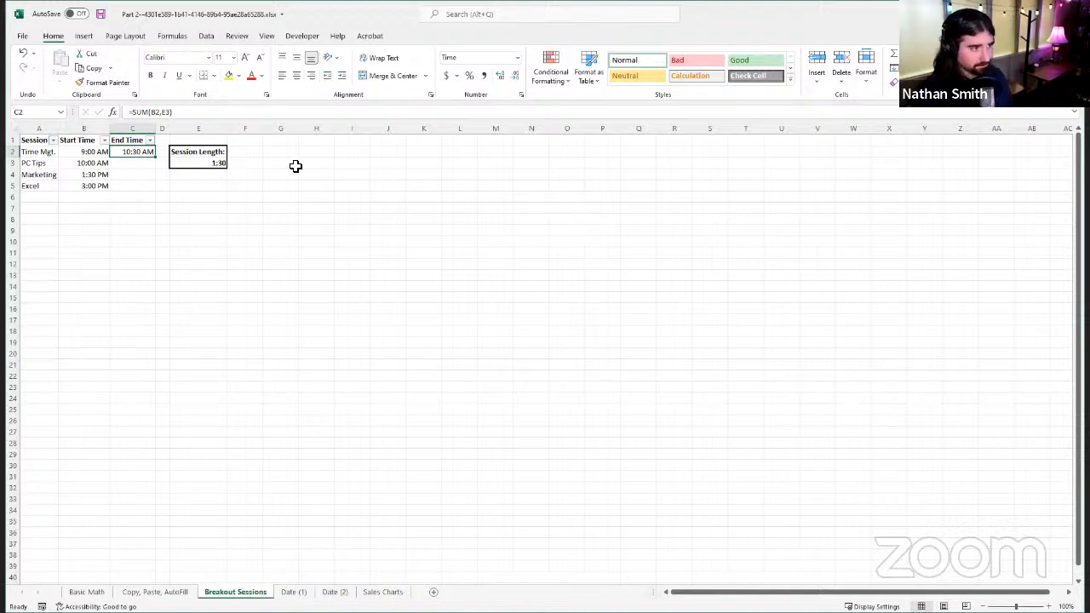
pyautogui.click(211, 164)
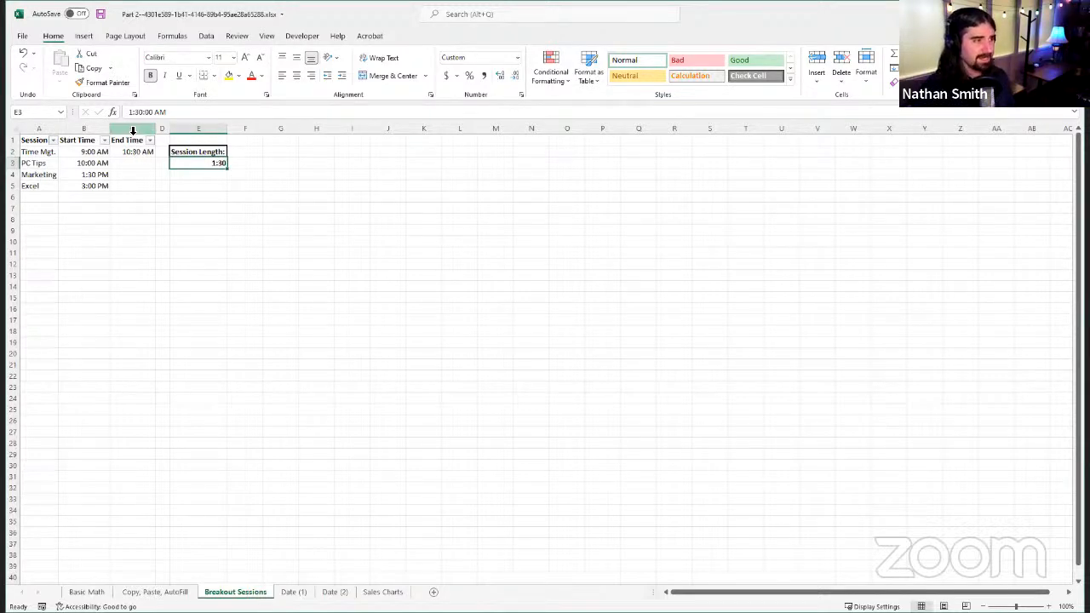
pyautogui.click(141, 151)
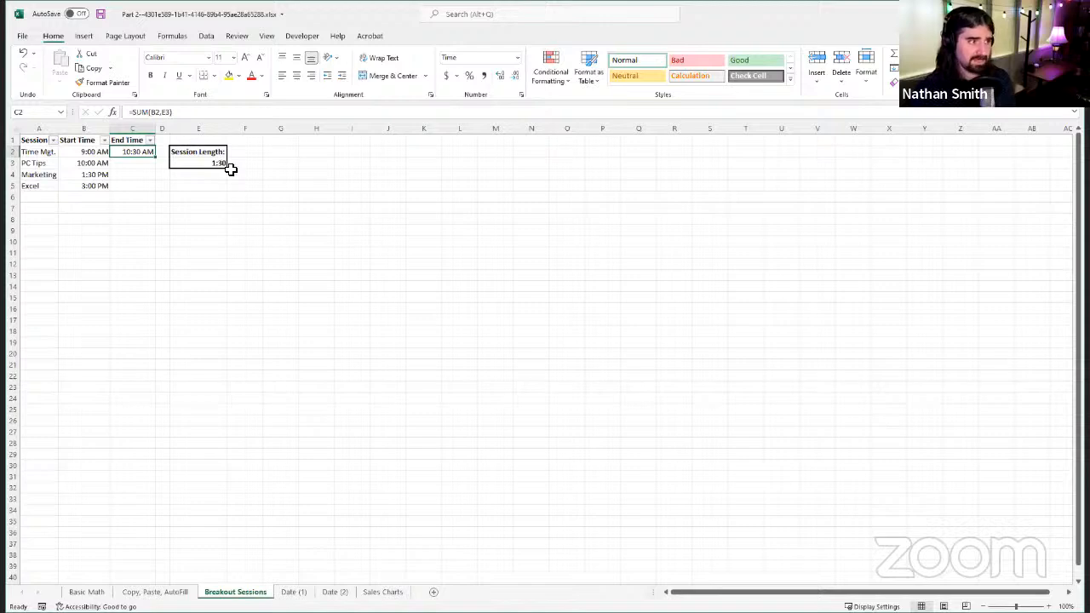
pyautogui.doubleClick(157, 157)
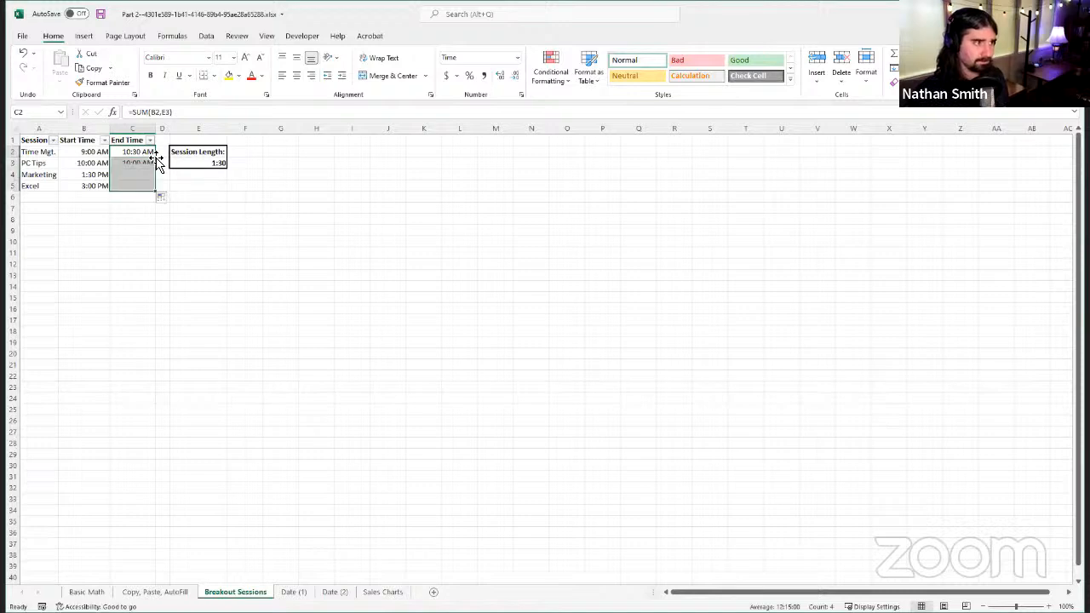
# Step: Compare the cell references in the autofilled End Time formulas in C3:C5 with C2, and inspect the referenced cell E6
pyautogui.click(136, 166)
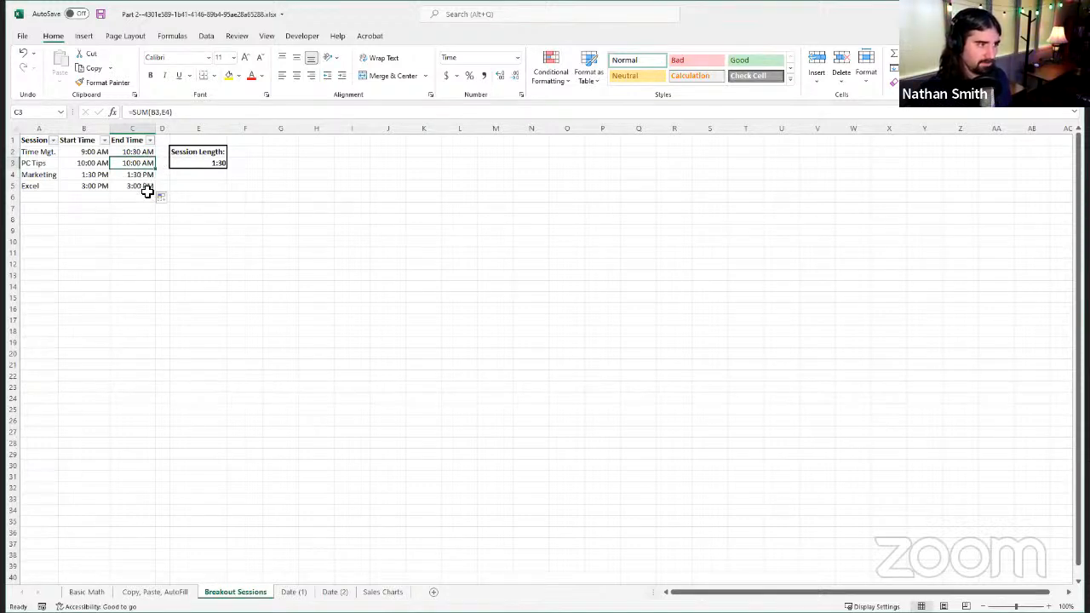
pyautogui.click(144, 187)
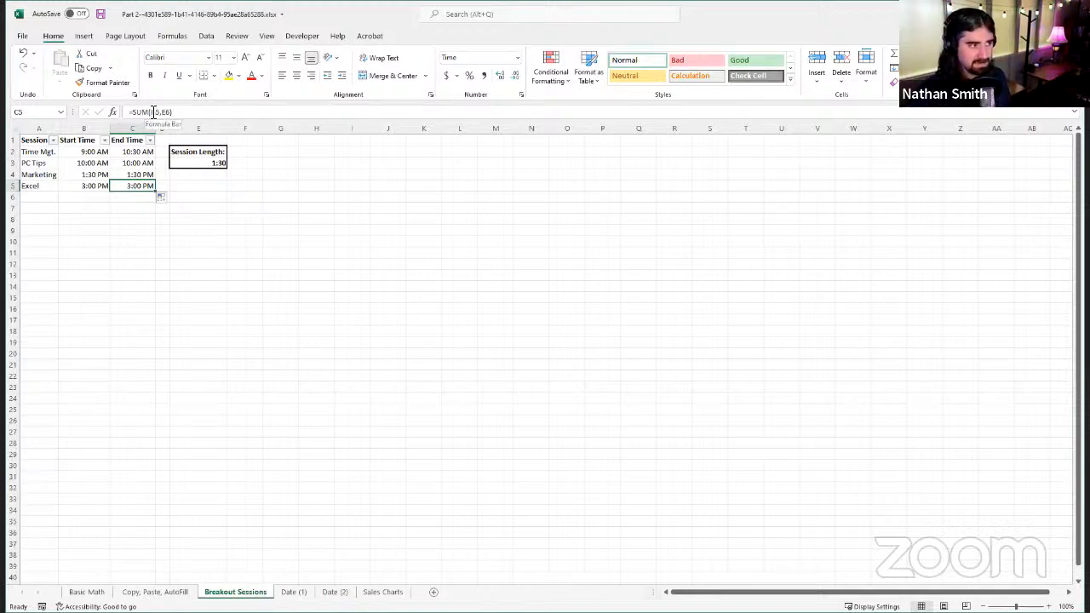
pyautogui.click(198, 197)
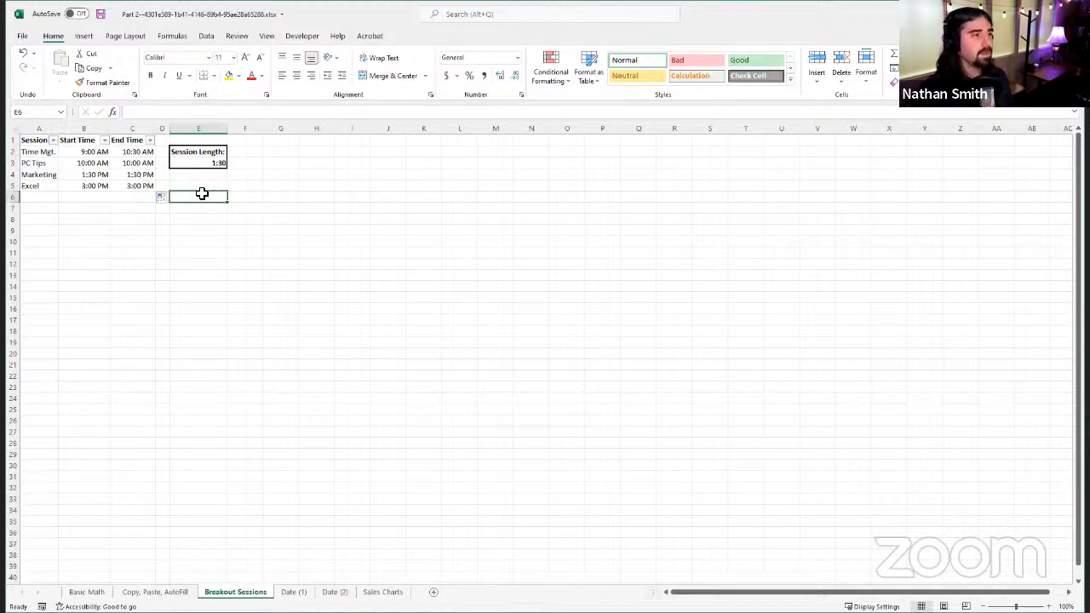
pyautogui.click(138, 151)
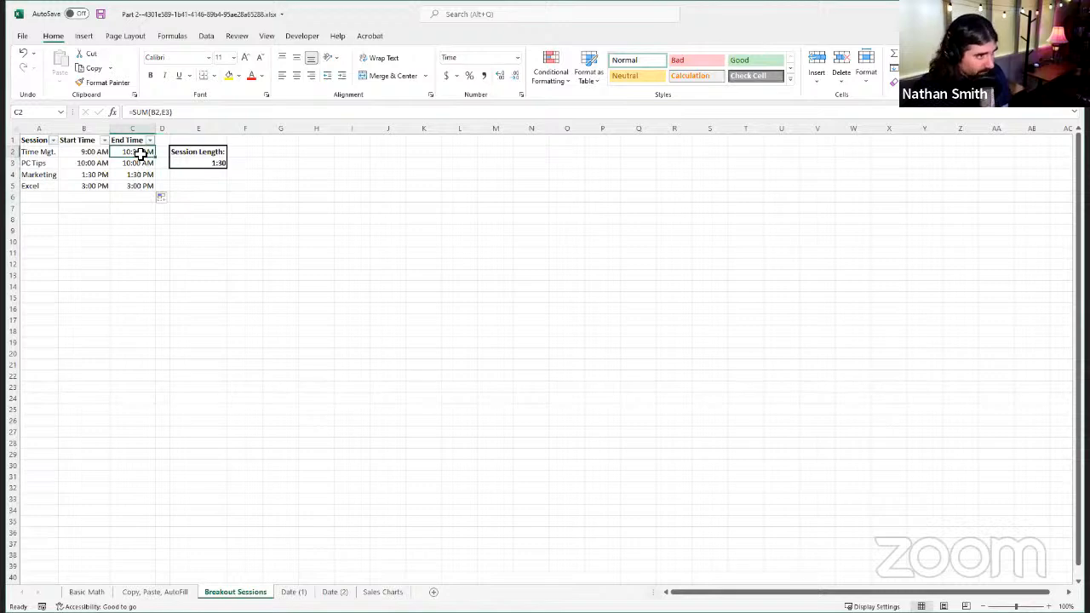
pyautogui.click(145, 163)
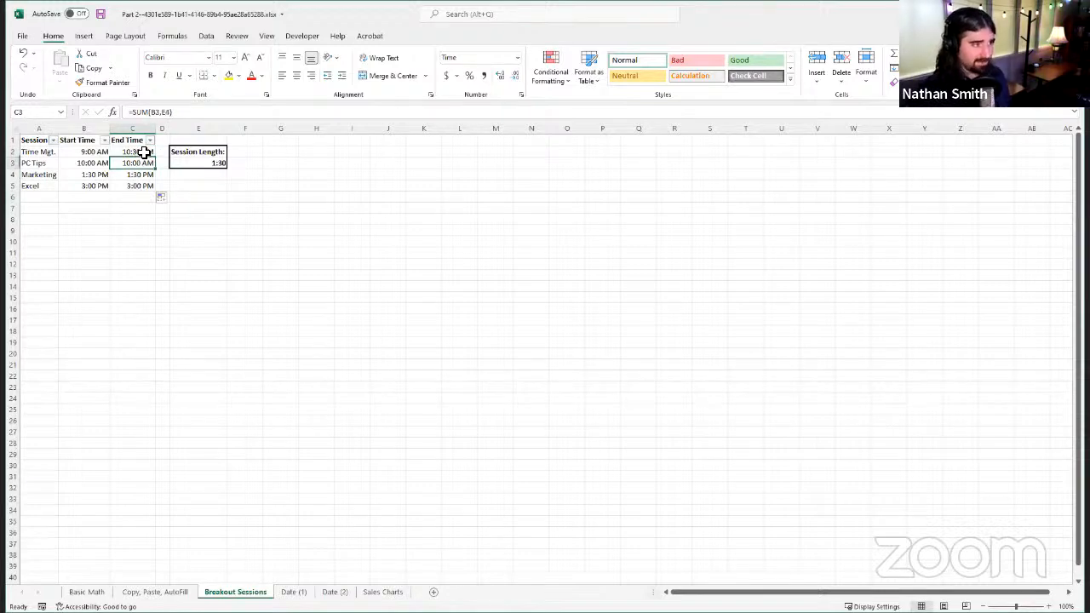
pyautogui.click(145, 150)
pyautogui.click(145, 164)
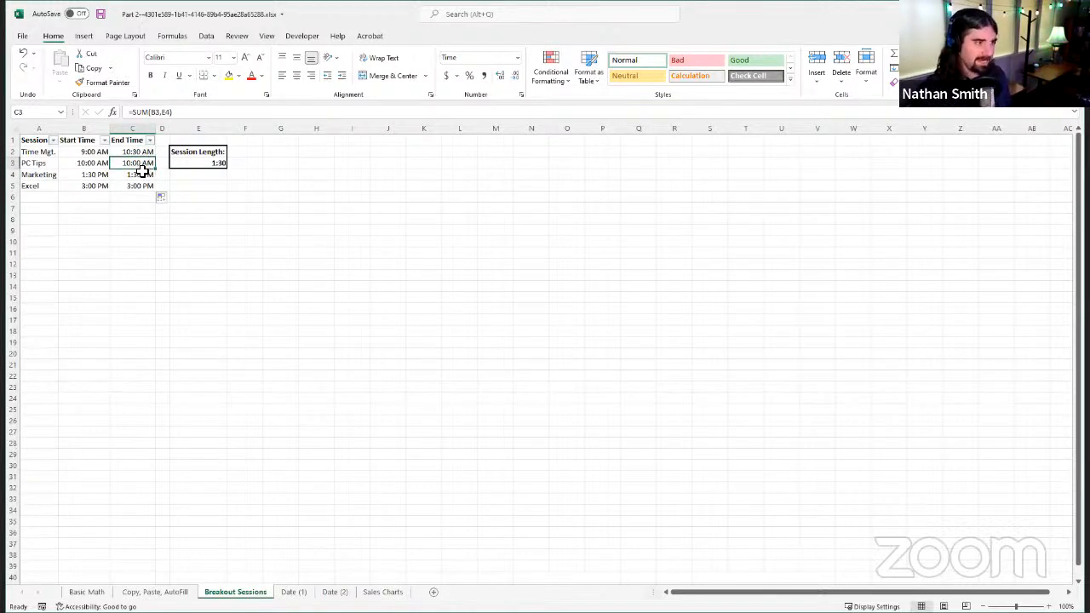
pyautogui.click(141, 176)
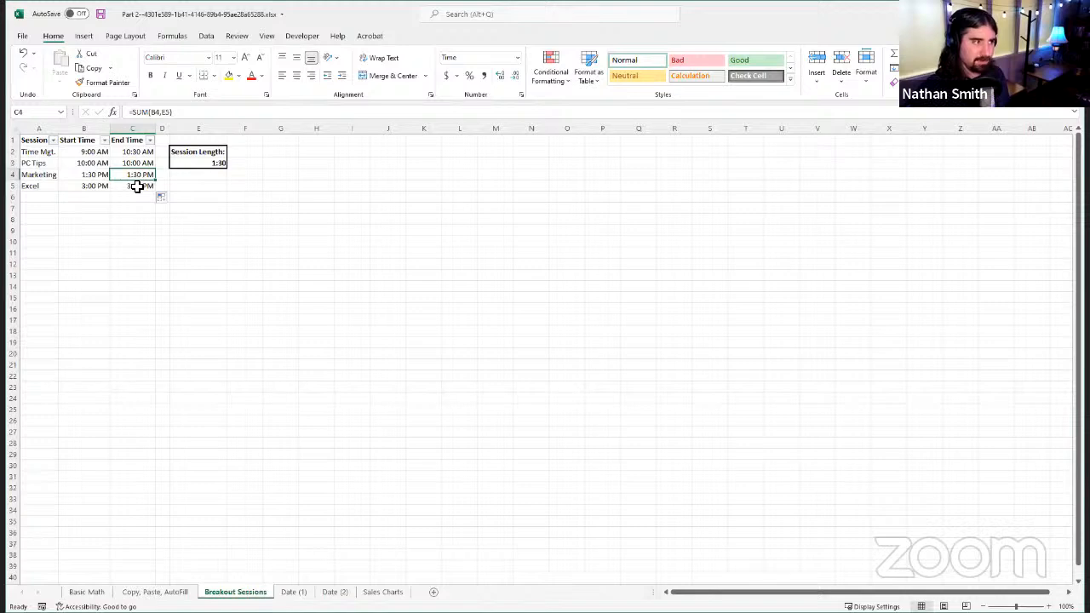
pyautogui.click(141, 185)
# Step: Change the End Time formula in C2 to =SUM(B2,E$3) and autofill it down to C5
pyautogui.click(144, 152)
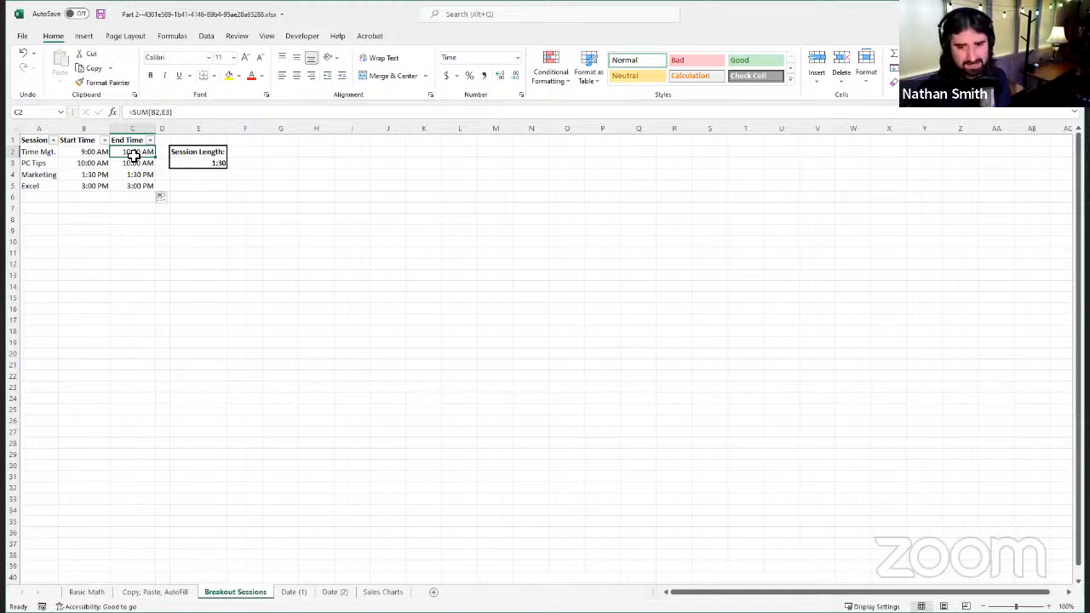
pyautogui.click(169, 113)
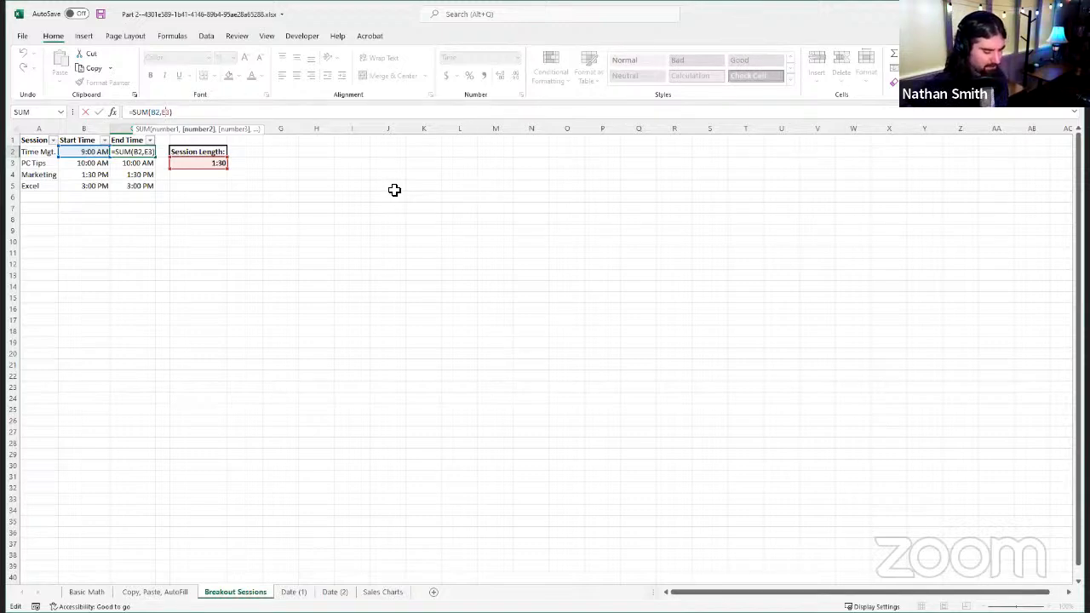
pyautogui.write('$')
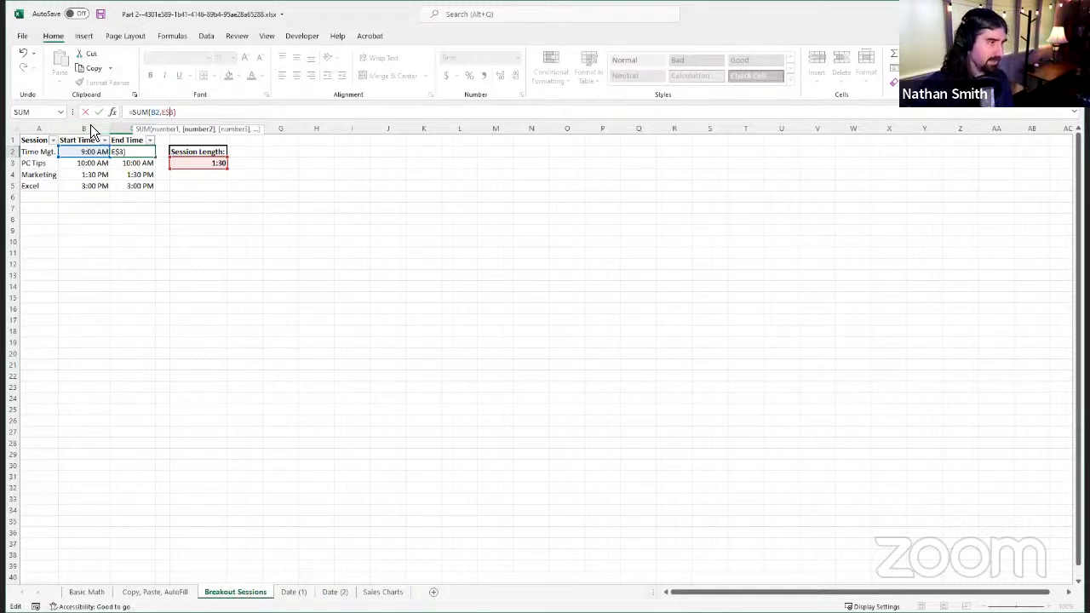
pyautogui.press('Return')
pyautogui.click(141, 151)
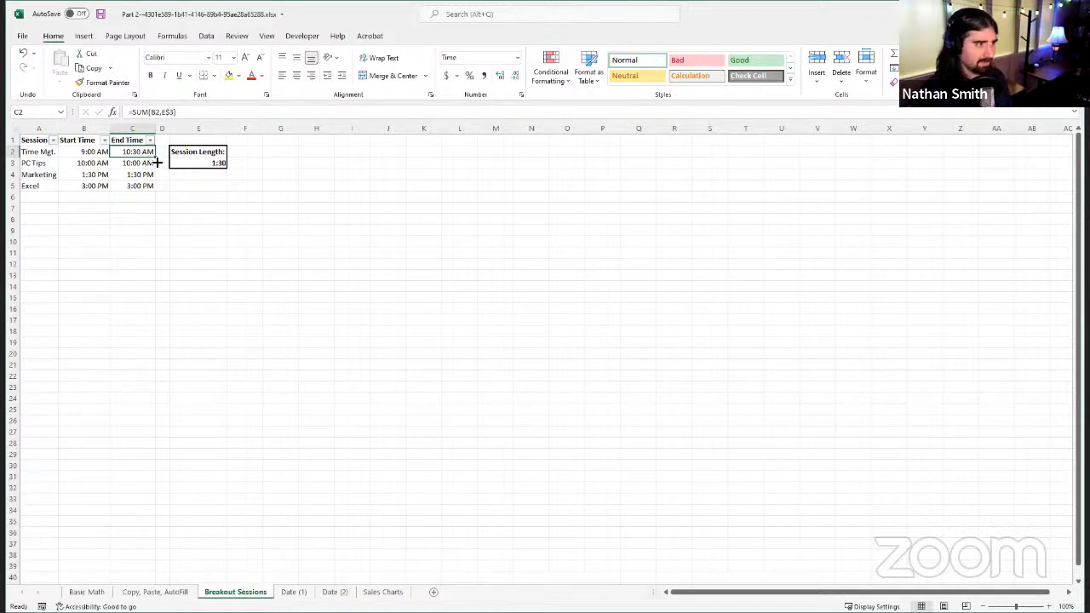
pyautogui.doubleClick(155, 157)
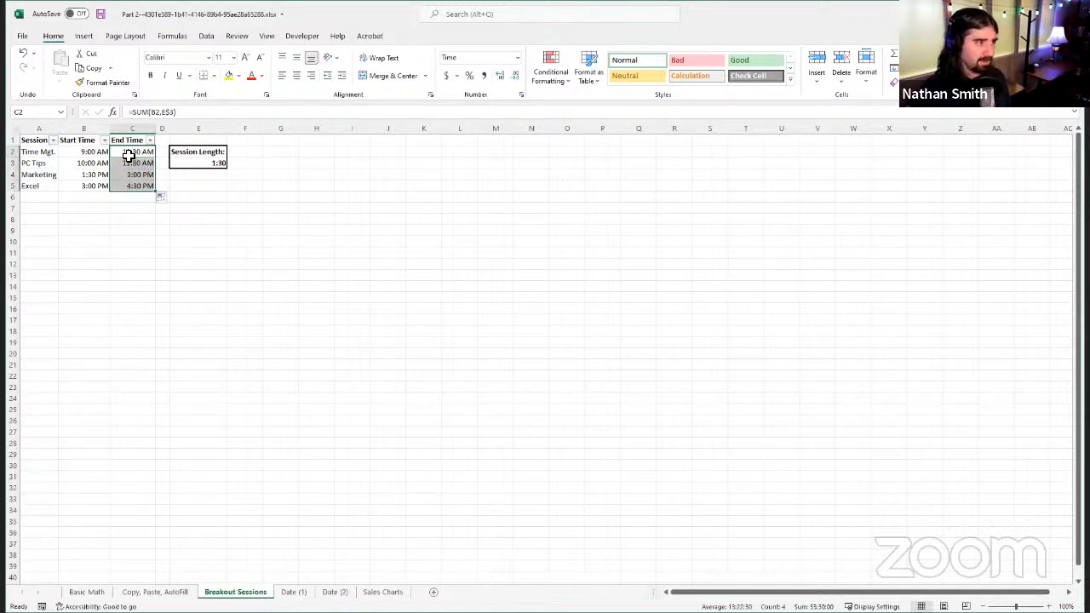
# Step: Check each session's End Time against its Start Time and the Session Length, and examine the formulas in C2:C5
pyautogui.click(97, 164)
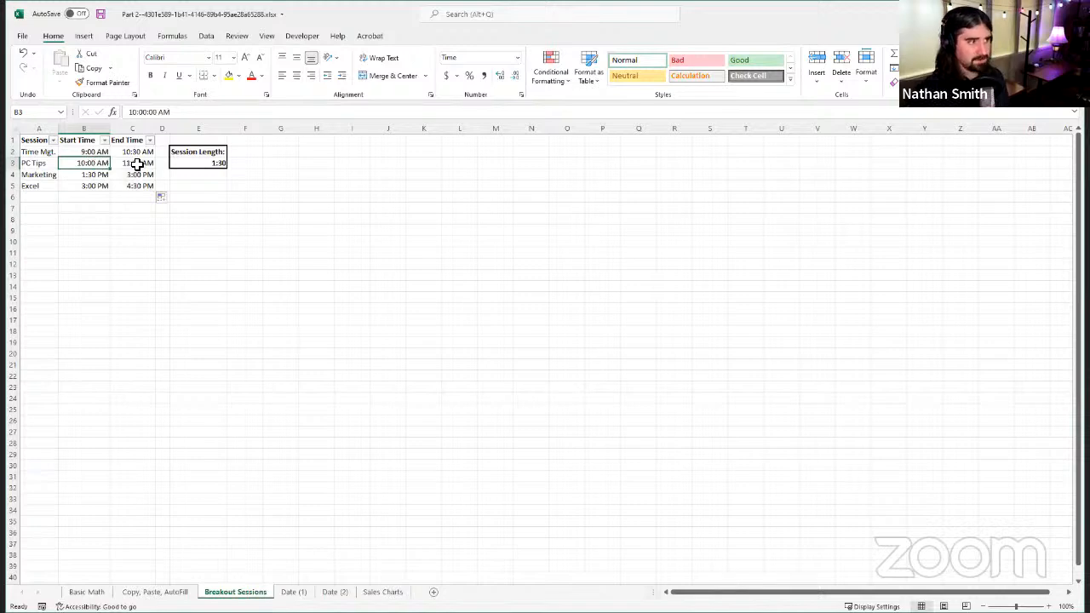
pyautogui.click(137, 165)
pyautogui.click(102, 176)
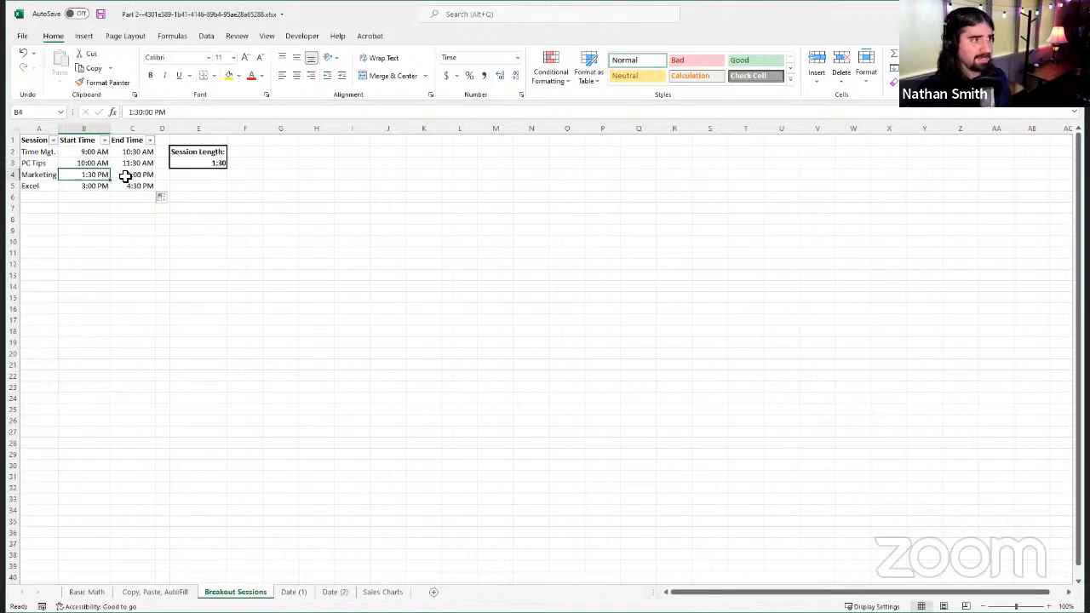
pyautogui.click(126, 176)
pyautogui.click(99, 185)
pyautogui.click(147, 186)
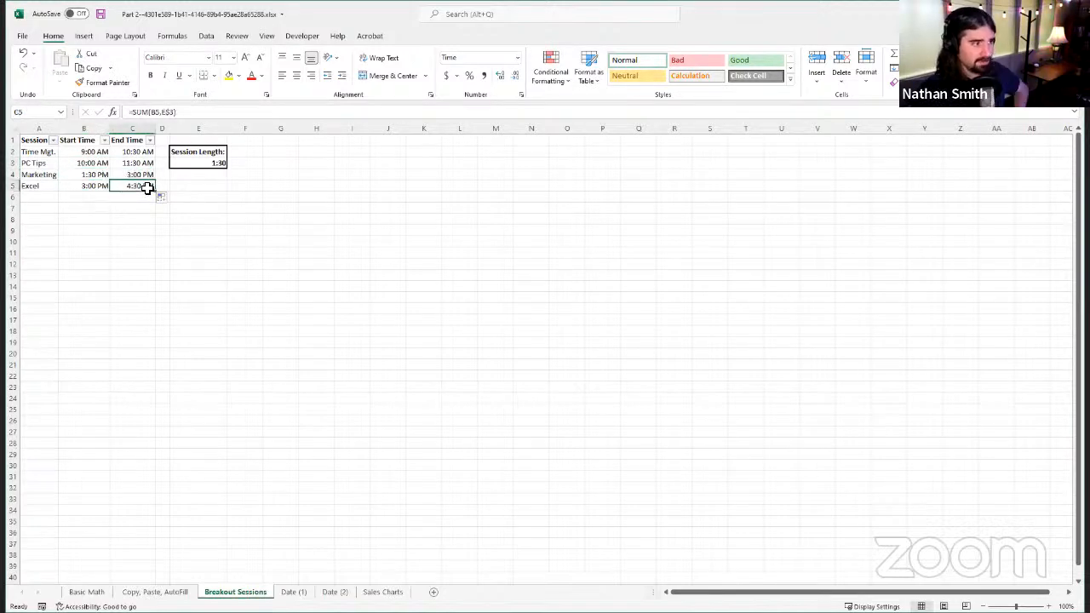
pyautogui.click(194, 163)
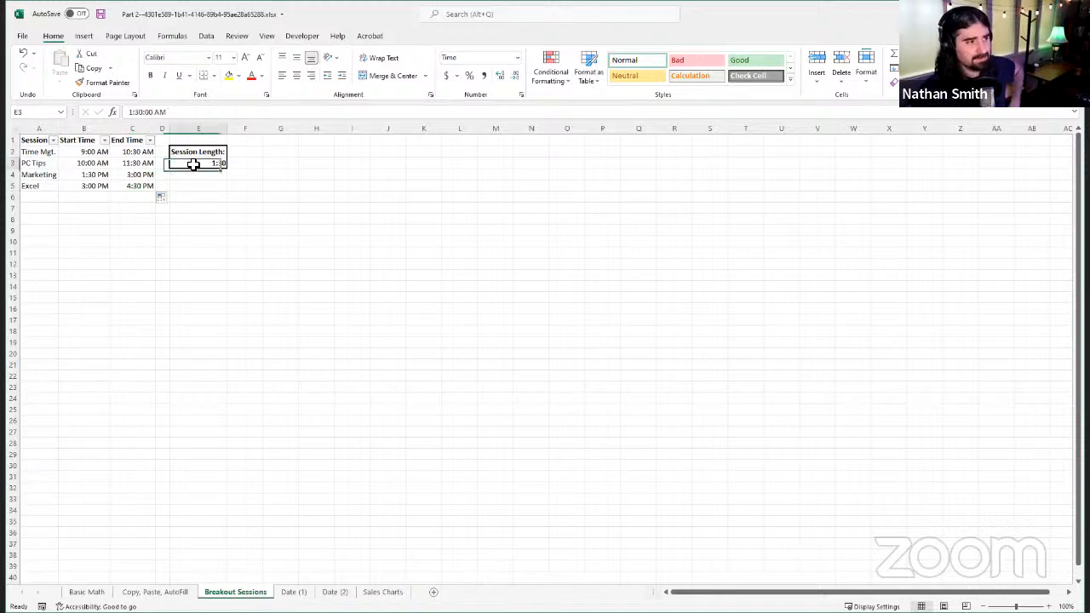
pyautogui.click(138, 159)
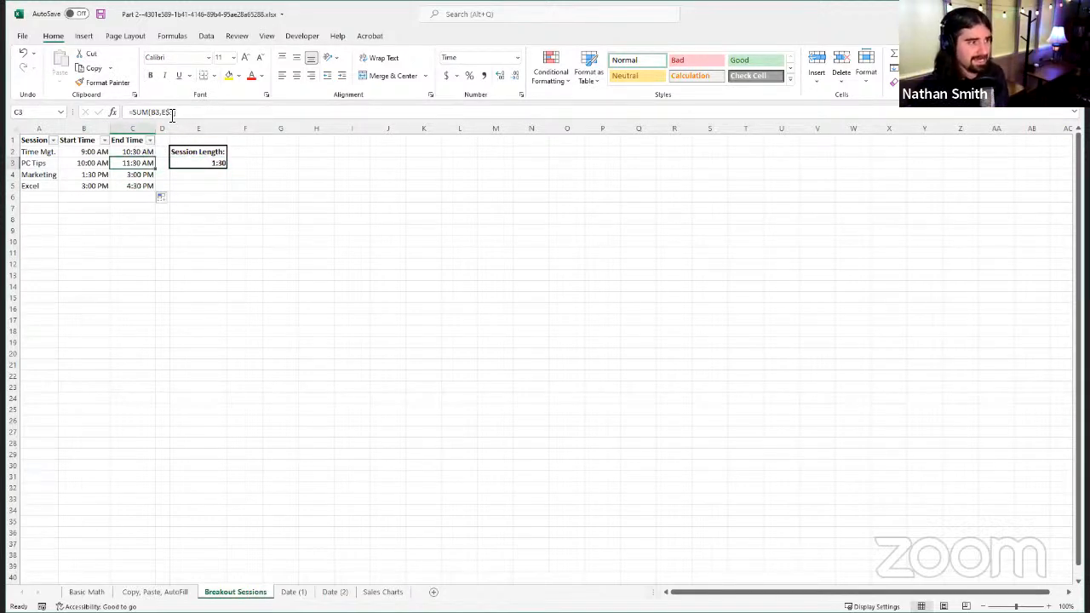
pyautogui.click(134, 153)
pyautogui.click(137, 163)
pyautogui.click(138, 175)
pyautogui.click(142, 186)
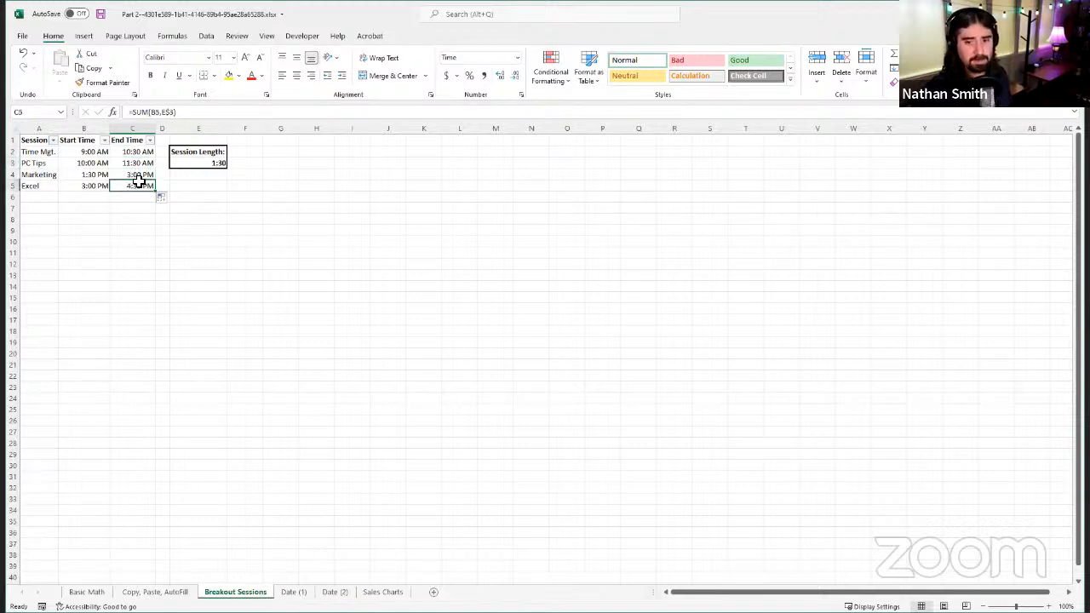
pyautogui.click(149, 164)
# Step: Make the Session Length reference in C2 fully absolute as =SUM(B2,$E$3) and autofill the formula down to C5
pyautogui.click(143, 152)
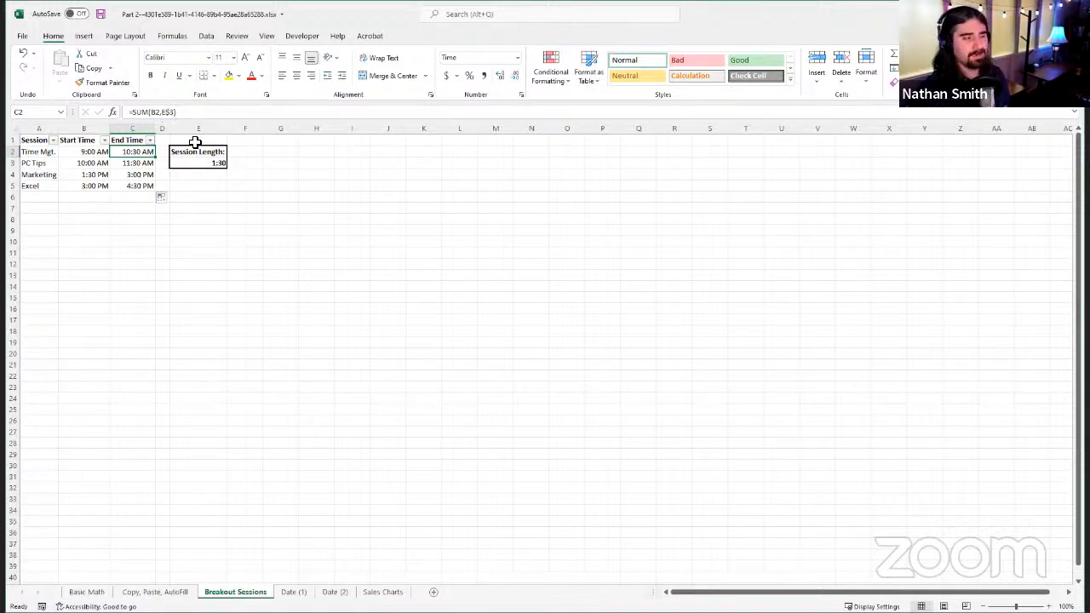
pyautogui.click(164, 112)
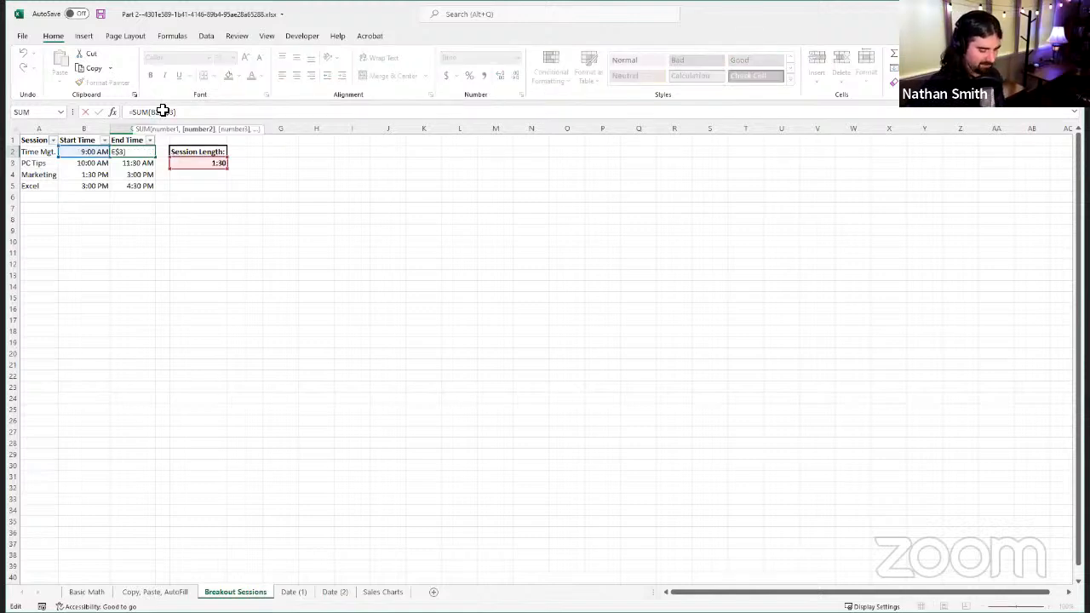
pyautogui.write('$')
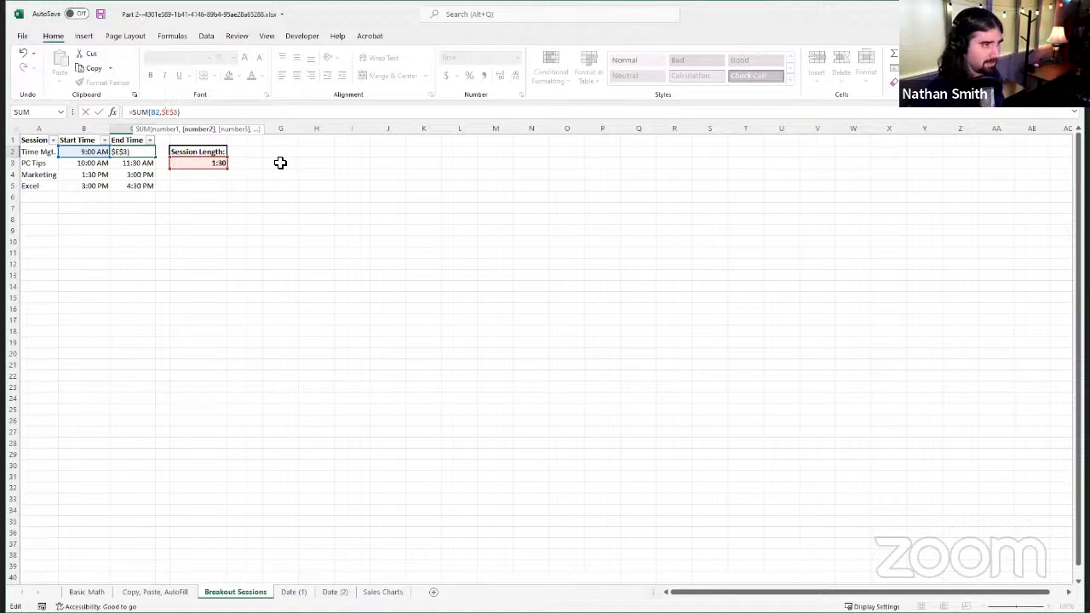
pyautogui.press('Return')
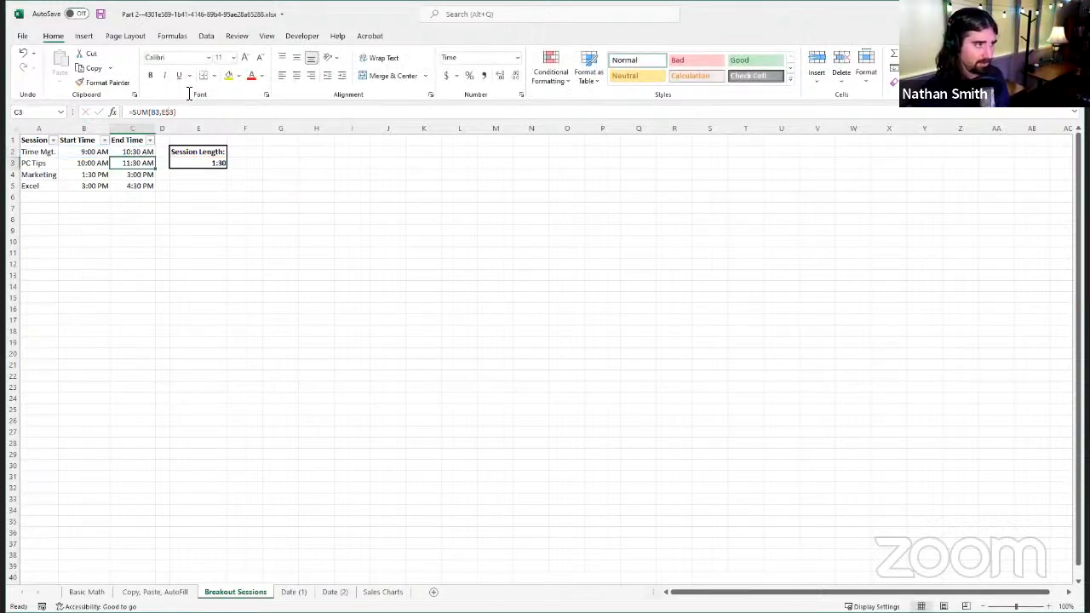
pyautogui.click(150, 151)
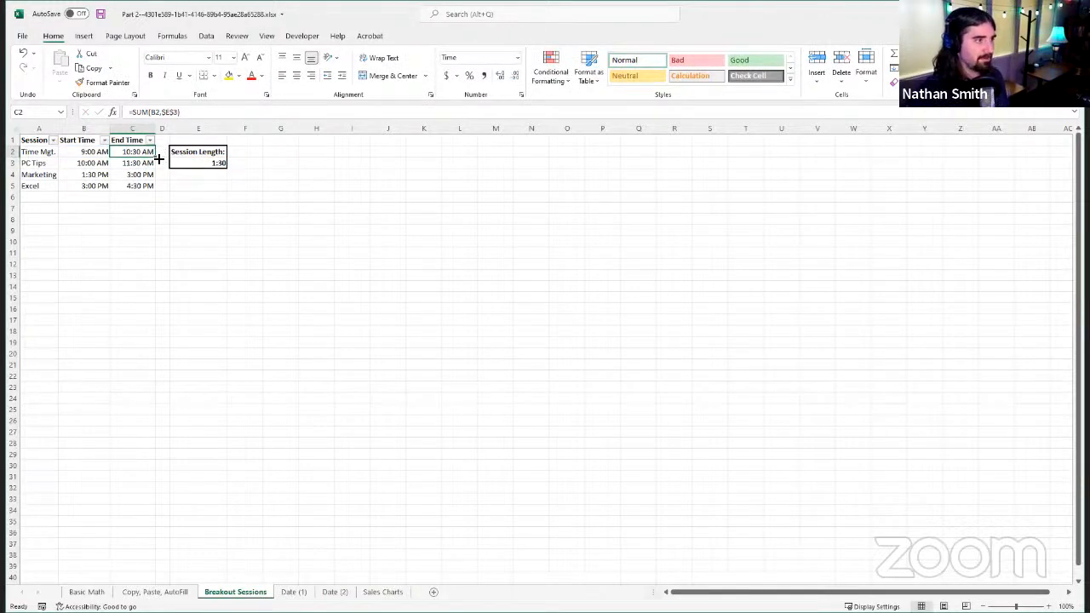
pyautogui.doubleClick(155, 156)
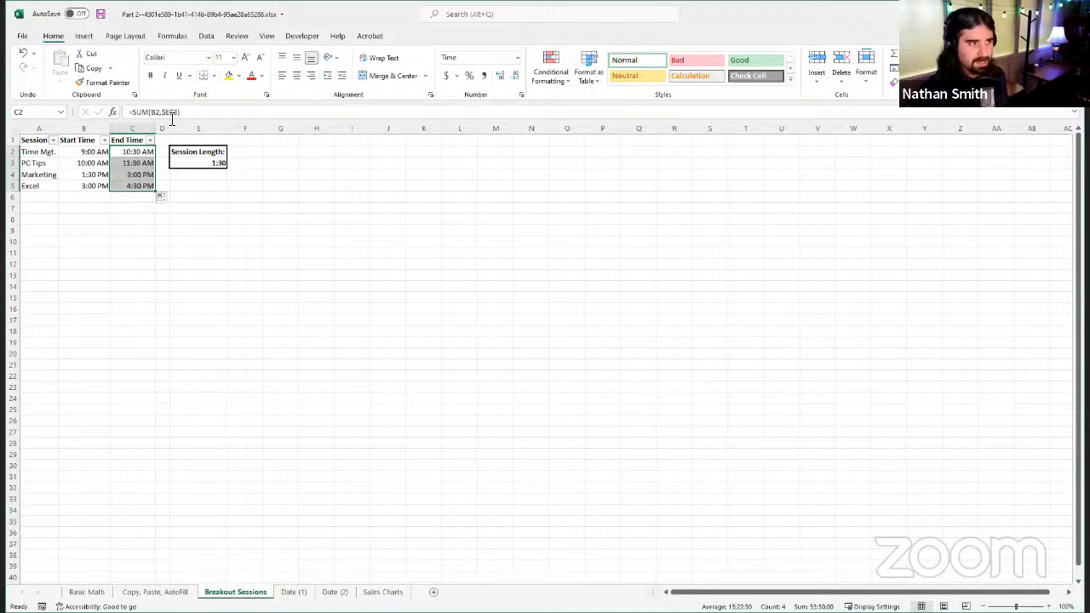
# Step: Remove the Session Length reference from the C2 formula and re-enter it as $E$3 to give =SUM(B2,$E$3)
pyautogui.click(130, 152)
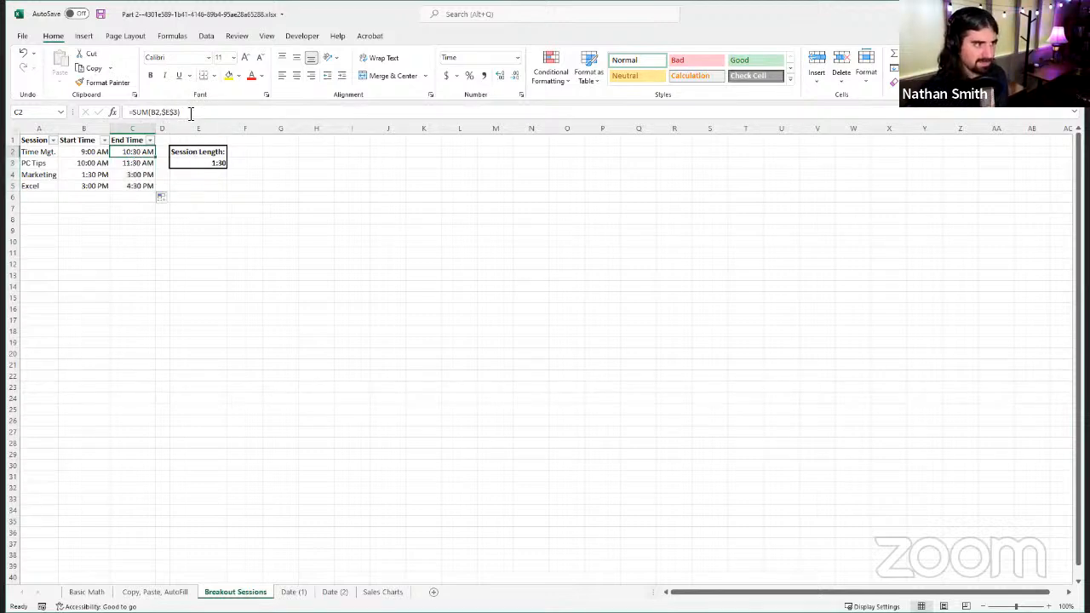
pyautogui.click(189, 114)
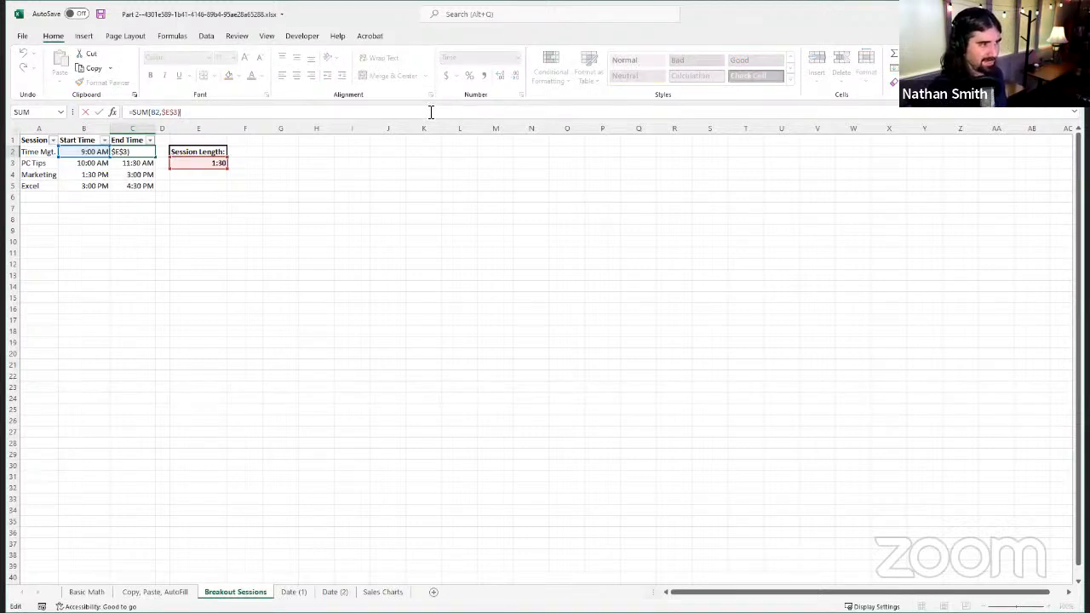
pyautogui.press('BackSpace')
pyautogui.press('BackSpace')
pyautogui.press('BackSpace')
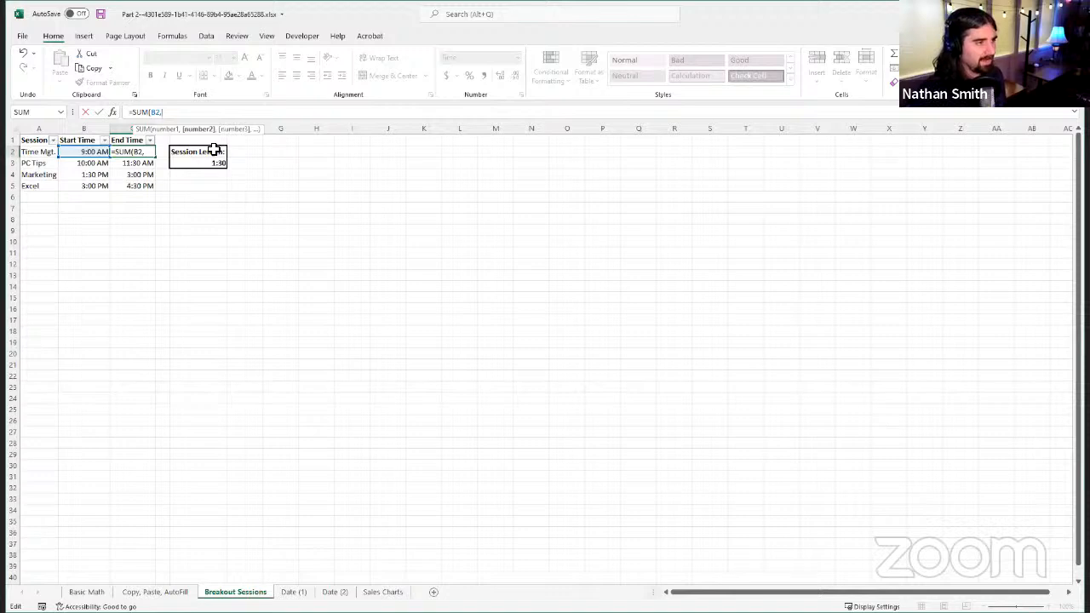
pyautogui.write('$E$3)')
pyautogui.click(99, 111)
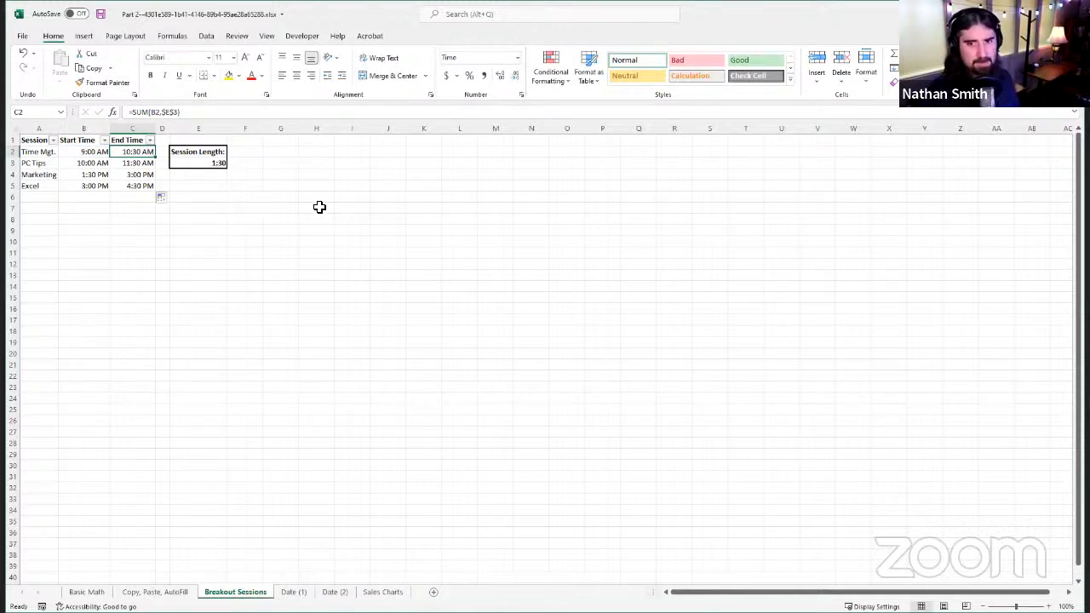
pyautogui.click(201, 167)
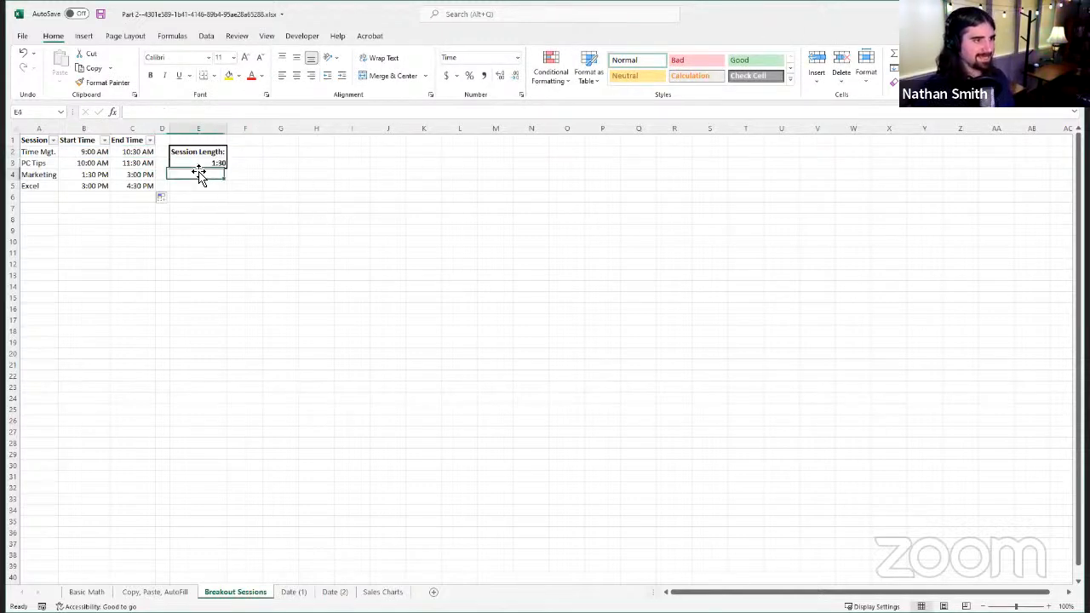
pyautogui.click(202, 164)
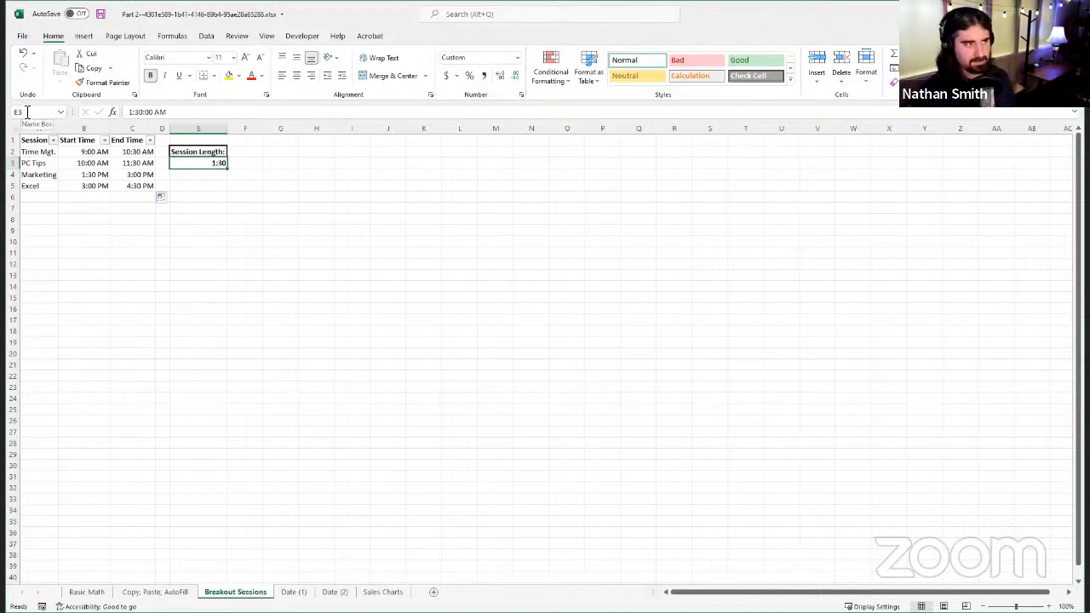
pyautogui.click(397, 239)
pyautogui.click(389, 375)
pyautogui.click(517, 211)
pyautogui.moveTo(408, 287); pyautogui.dragTo(402, 287)
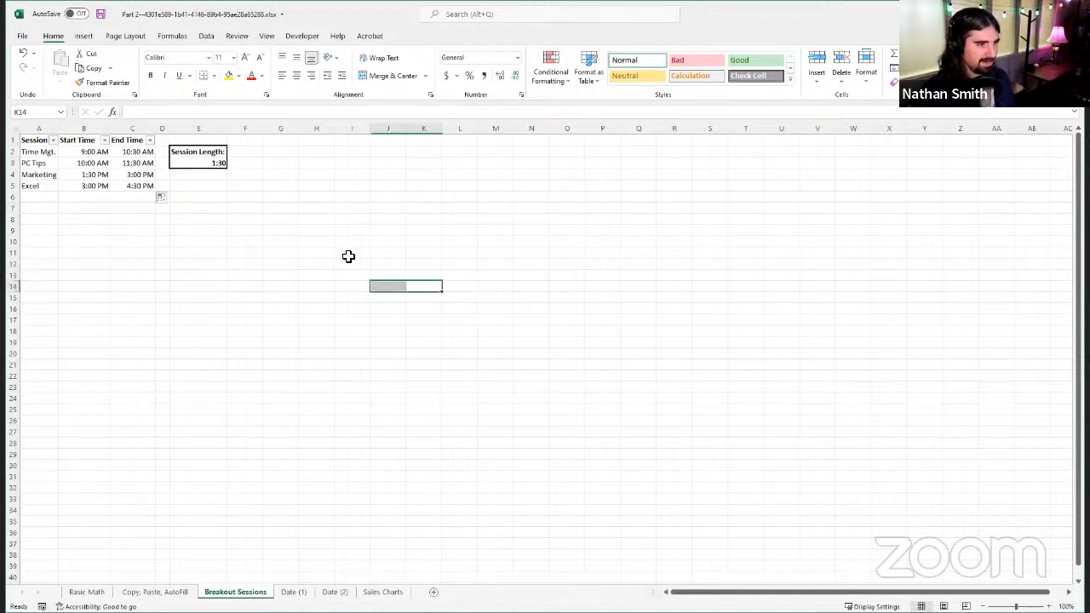
pyautogui.click(345, 239)
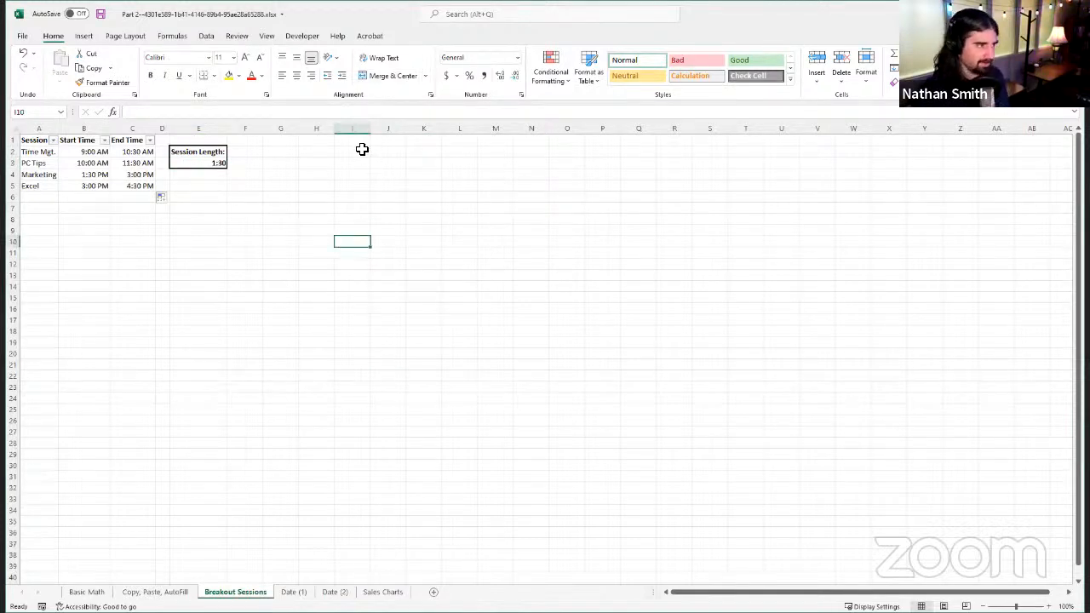
pyautogui.click(663, 257)
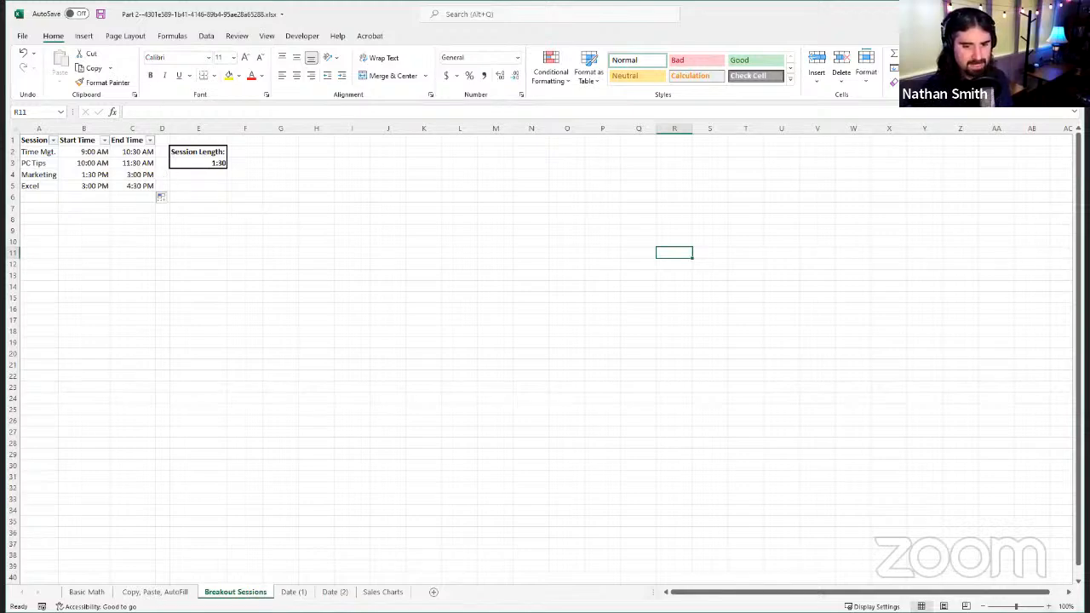
# Step: Assign the name LENGTH to cell E3, which holds the Session Length value
pyautogui.click(1048, 606)
pyautogui.click(1048, 606)
pyautogui.click(1048, 607)
pyautogui.click(1048, 606)
pyautogui.click(1048, 606)
pyautogui.click(1048, 606)
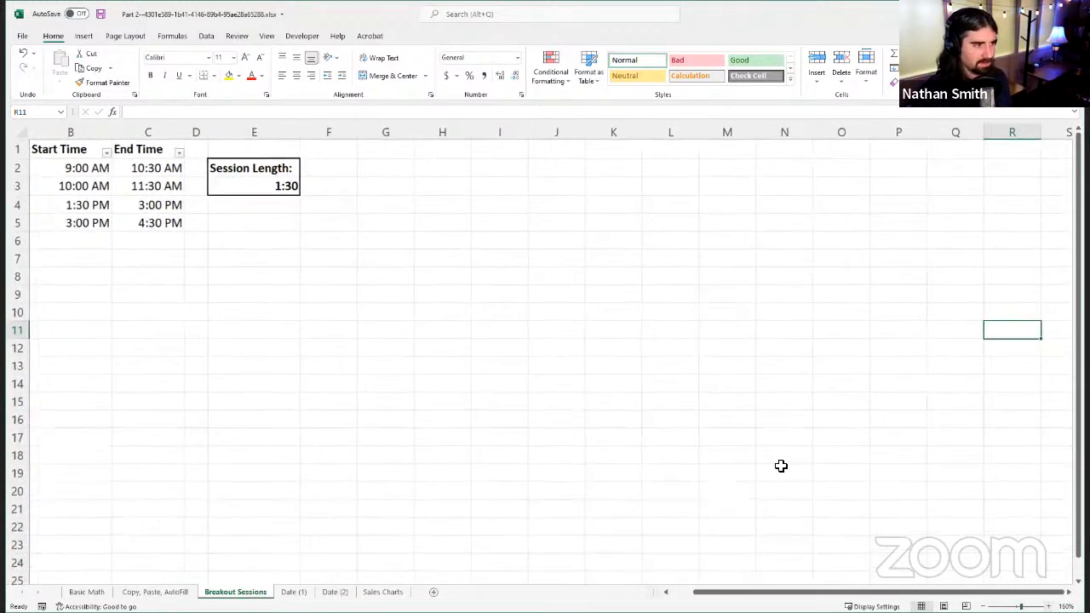
pyautogui.moveTo(1003, 595); pyautogui.dragTo(979, 593)
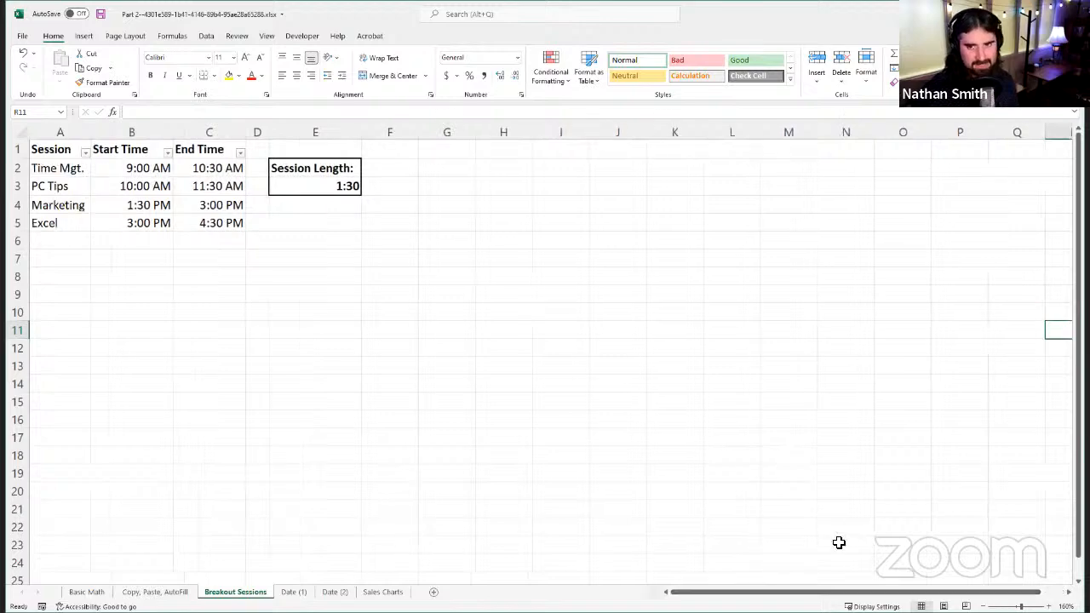
pyautogui.click(338, 182)
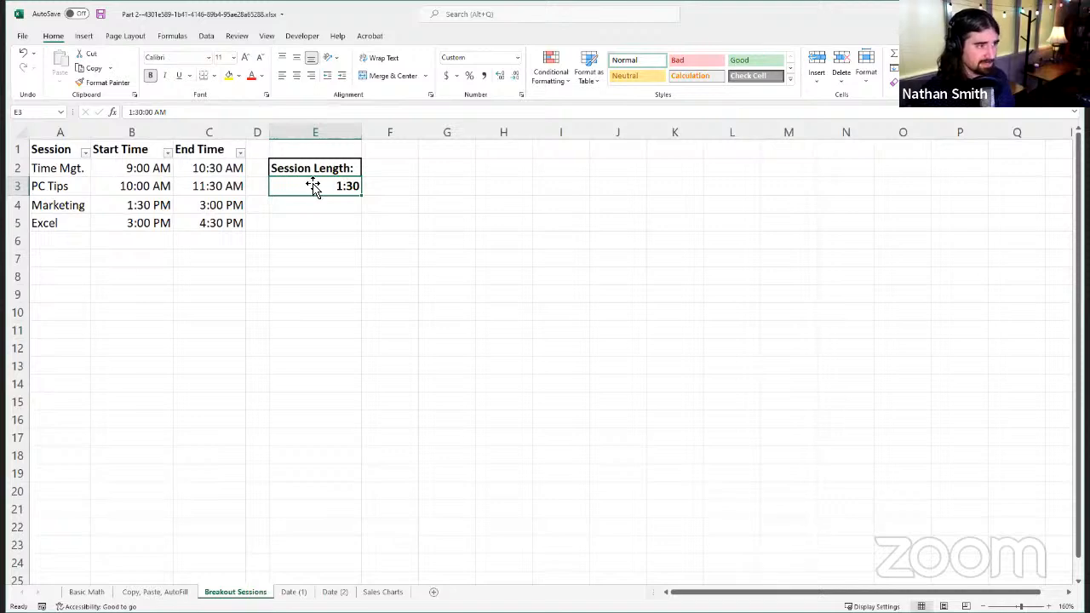
pyautogui.click(32, 111)
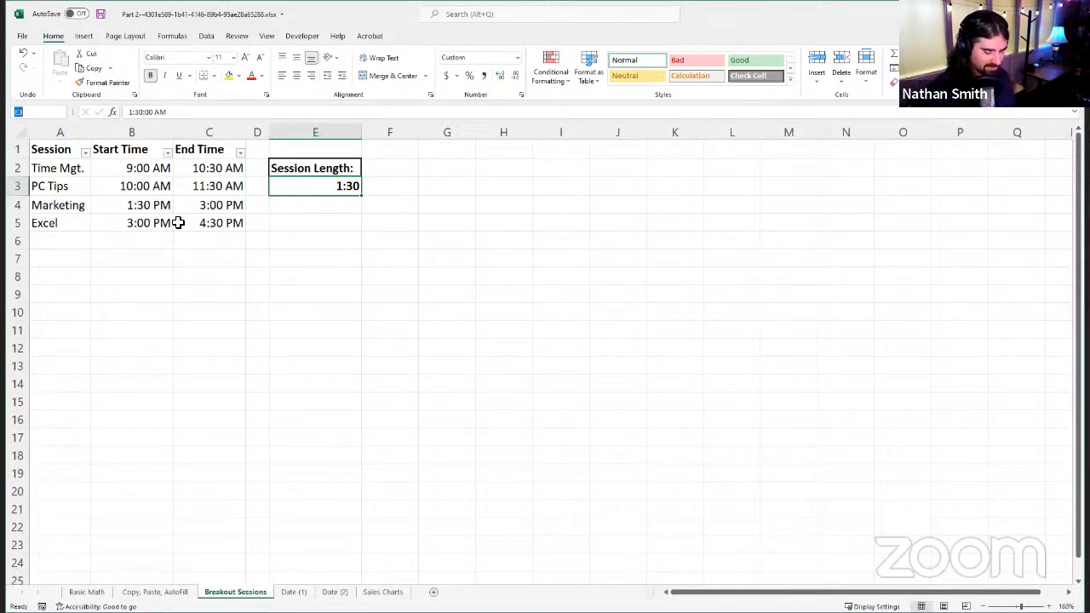
pyautogui.write('LENGTH')
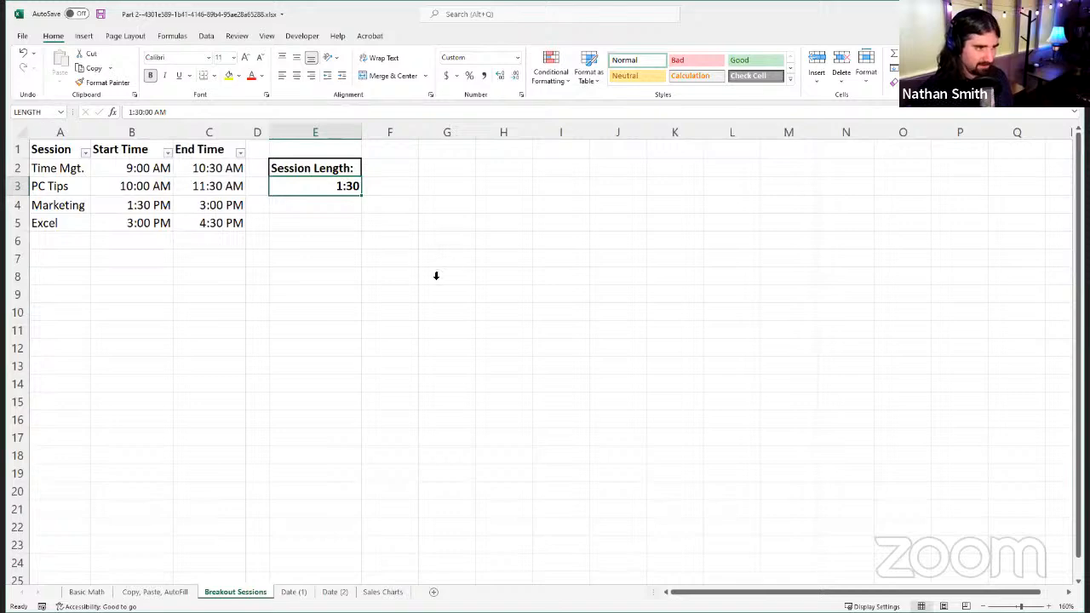
# Step: Move off the Session Length value cell, reselect it, and check its defined name
pyautogui.click(567, 222)
pyautogui.click(675, 260)
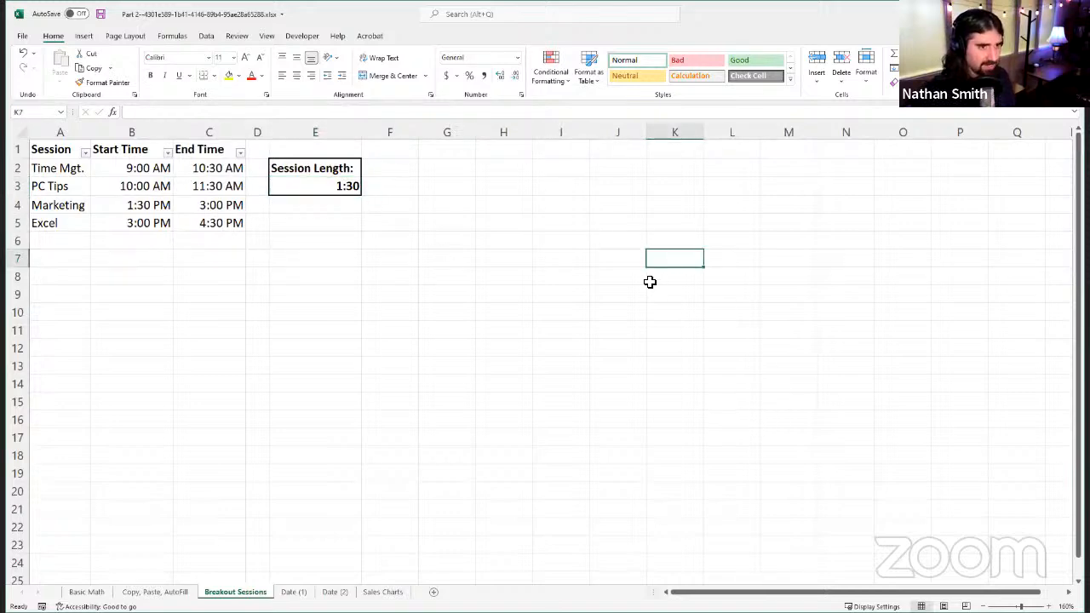
pyautogui.click(835, 151)
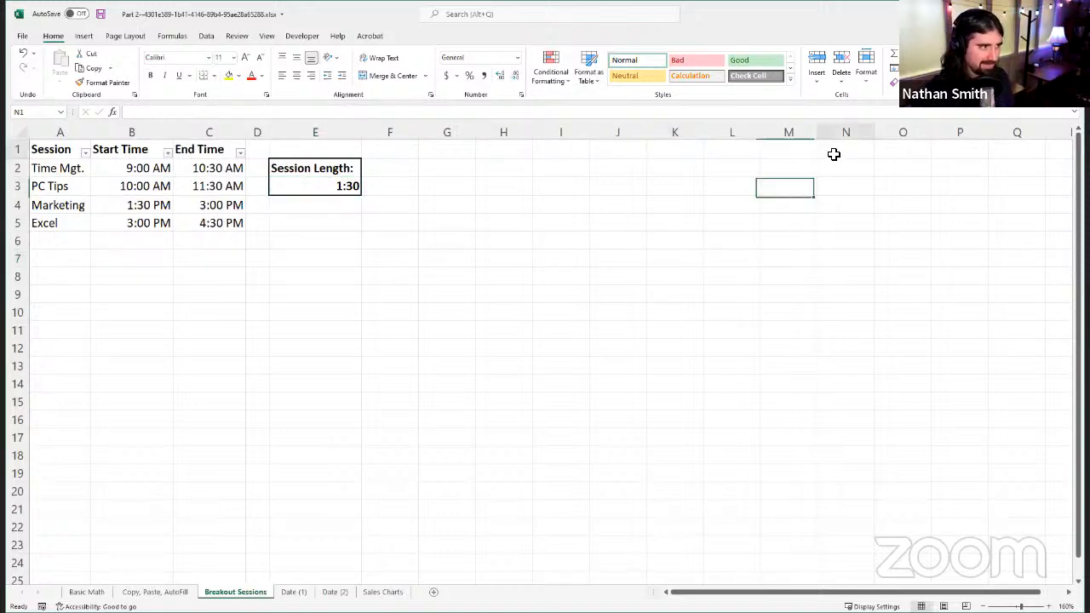
pyautogui.click(879, 261)
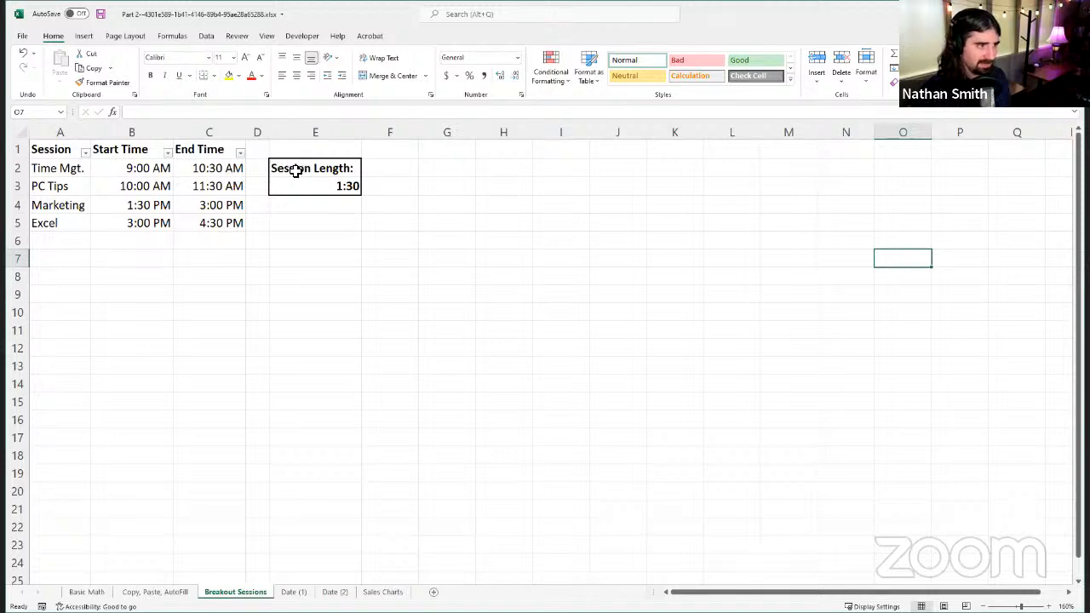
pyautogui.click(318, 184)
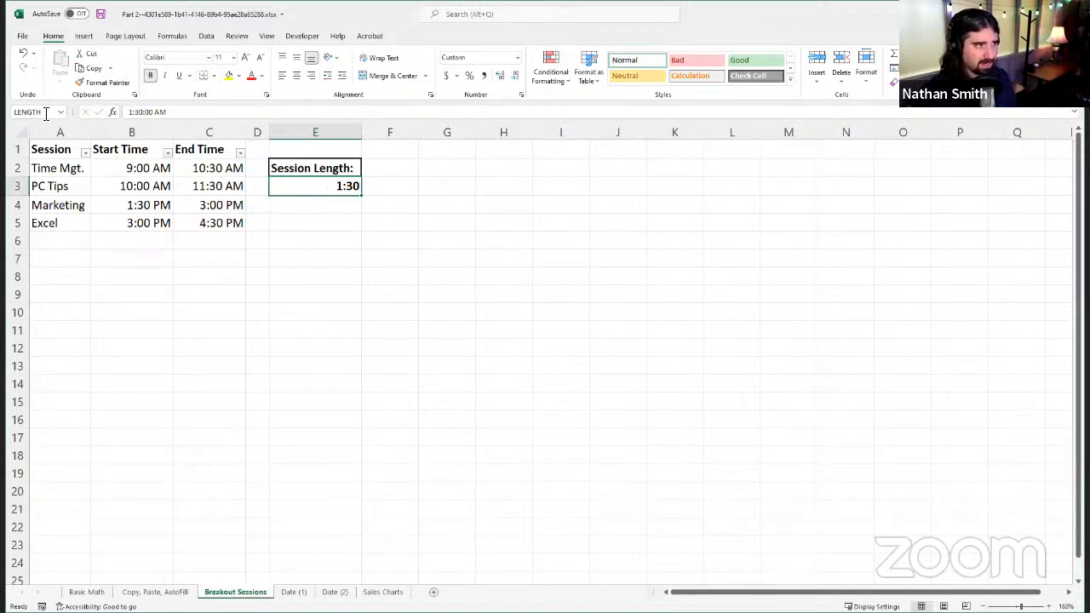
# Step: Replace $E$3 with the named cell in C2 so the formula is =SUM(B2,LENGTH), and autofill it down to C5
pyautogui.click(215, 171)
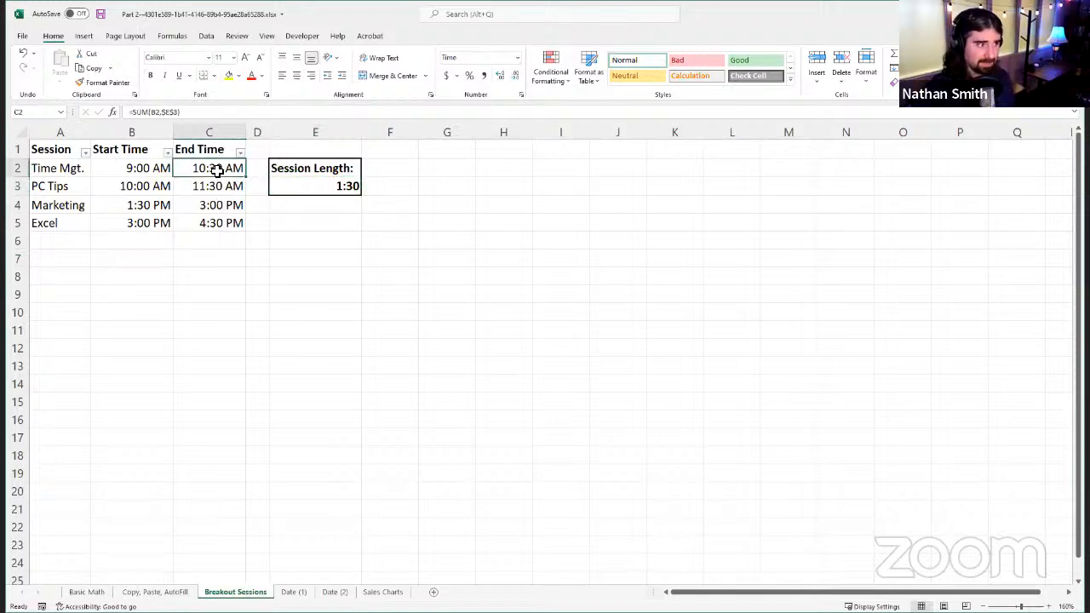
pyautogui.click(191, 112)
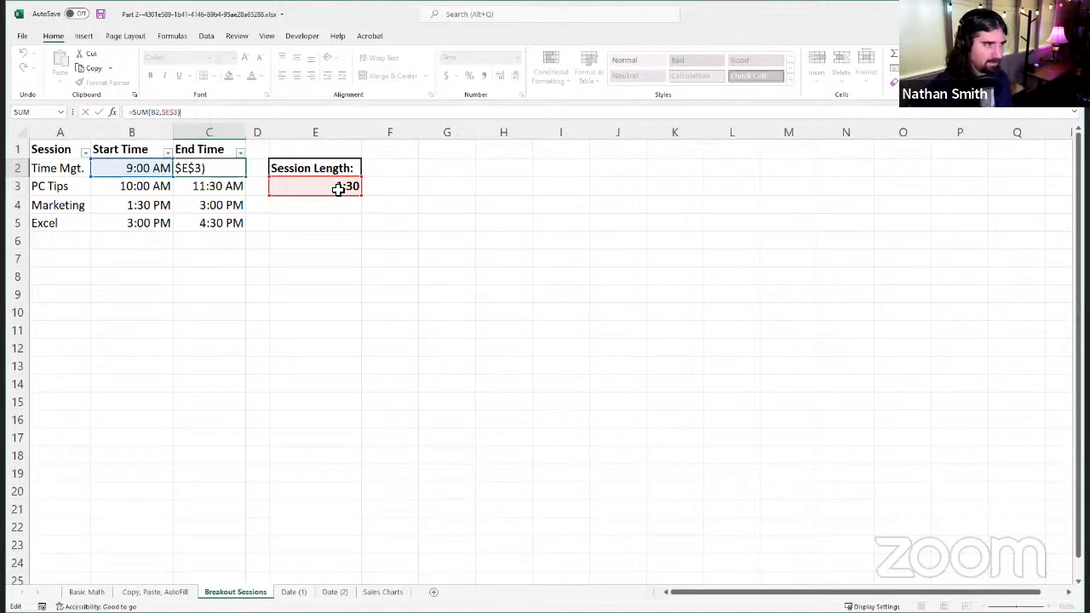
pyautogui.press('BackSpace')
pyautogui.press('BackSpace')
pyautogui.press('BackSpace')
pyautogui.press('BackSpace')
pyautogui.press('BackSpace')
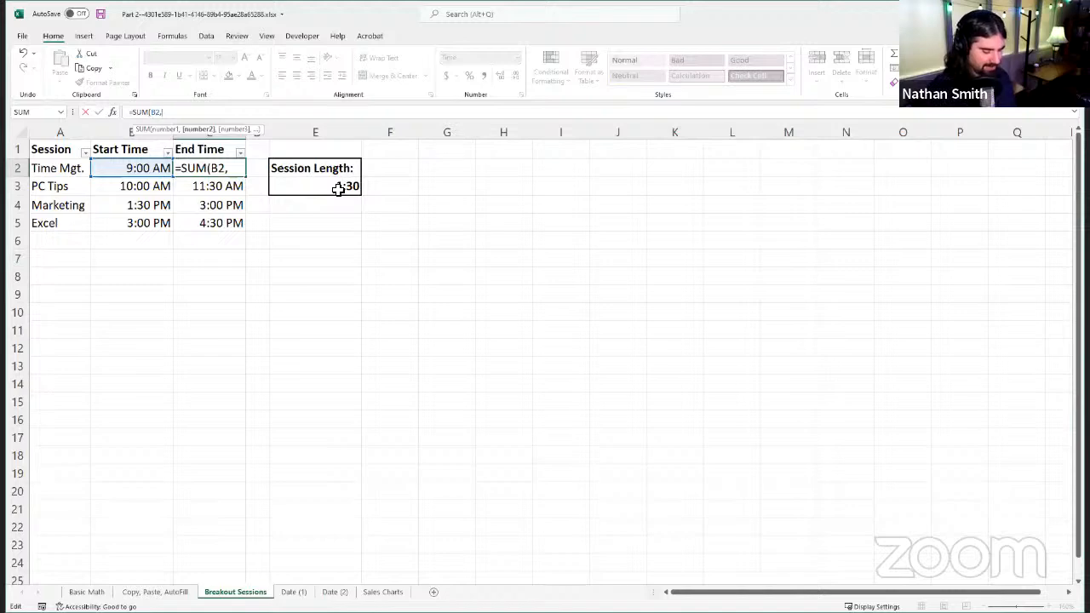
pyautogui.click(339, 188)
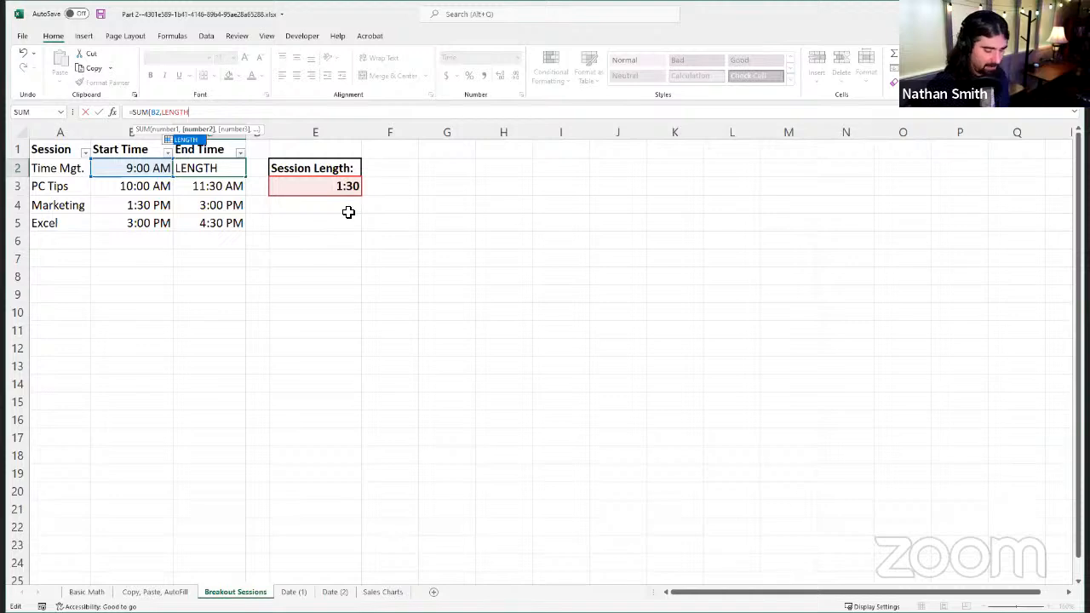
pyautogui.write(')')
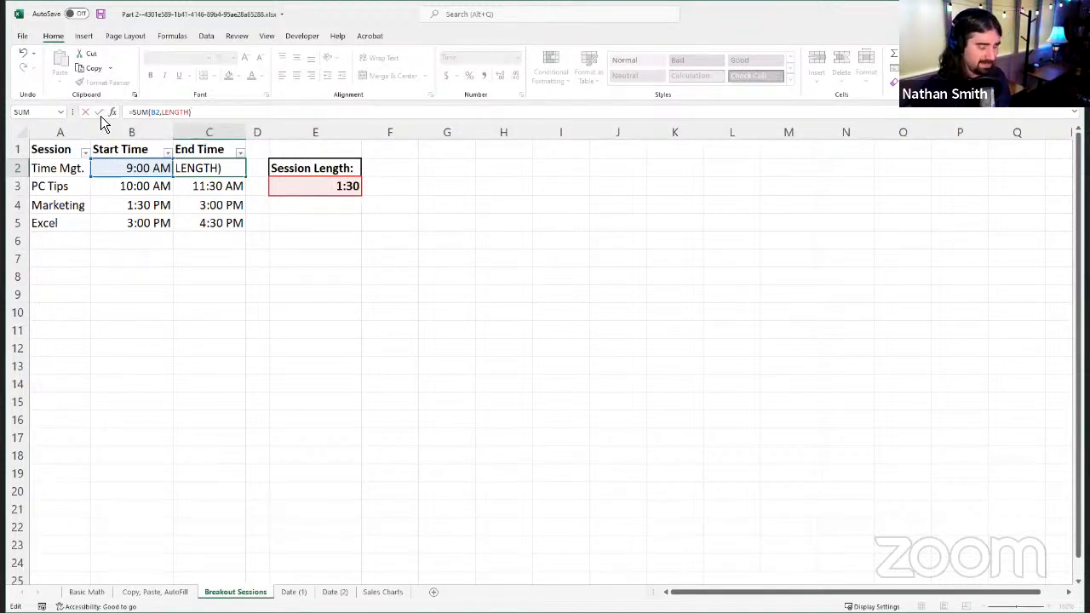
pyautogui.press('Return')
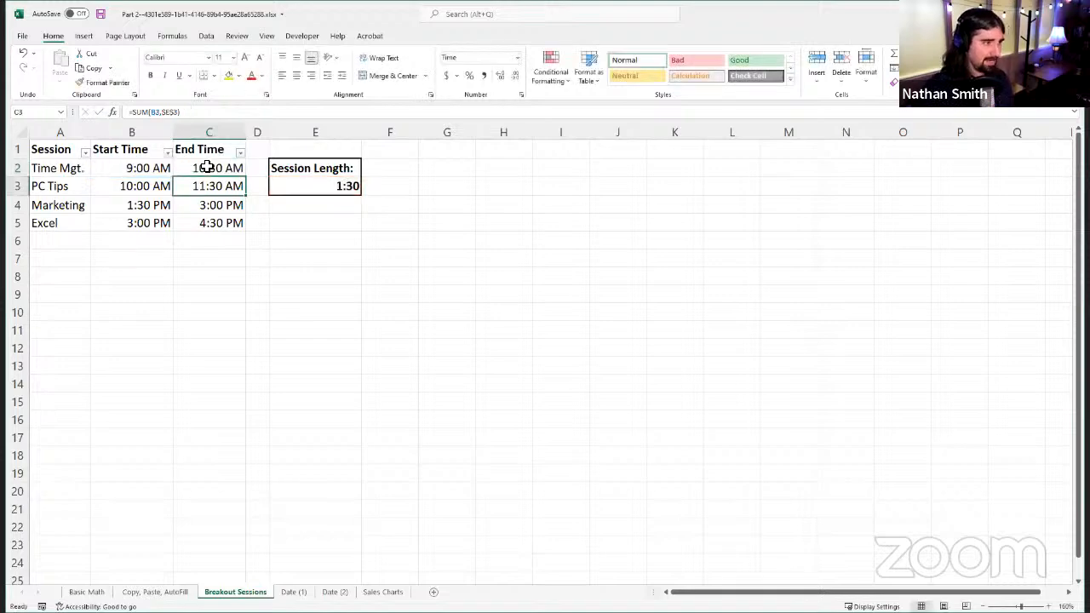
pyautogui.click(198, 168)
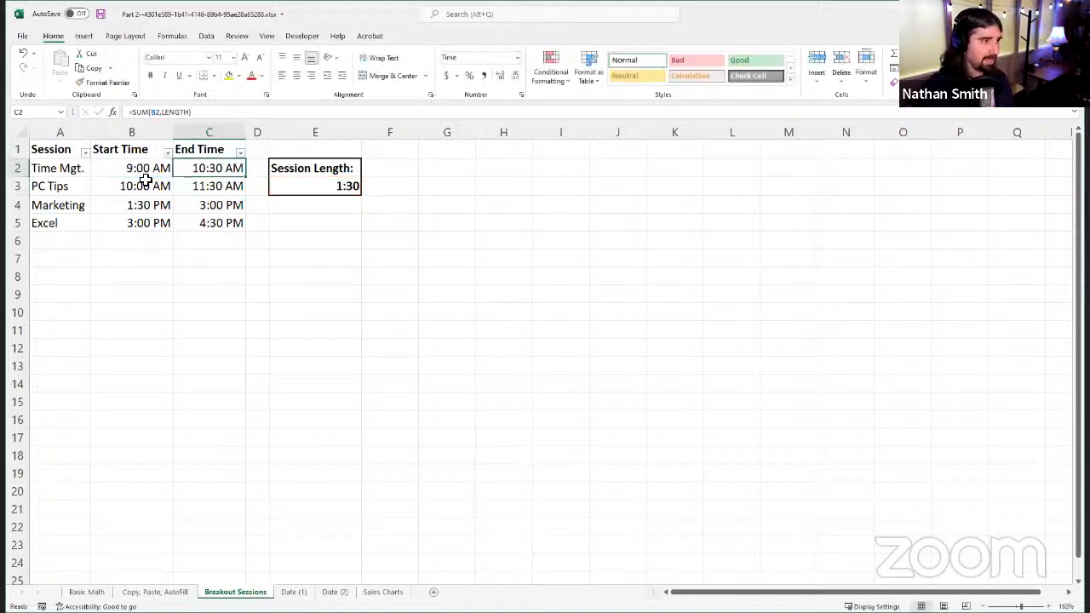
pyautogui.doubleClick(248, 179)
# Step: Step through the End Time cells C2:C5 and inspect how the autofilled formulas reference the named cell
pyautogui.press('Down')
pyautogui.press('Down')
pyautogui.press('Down')
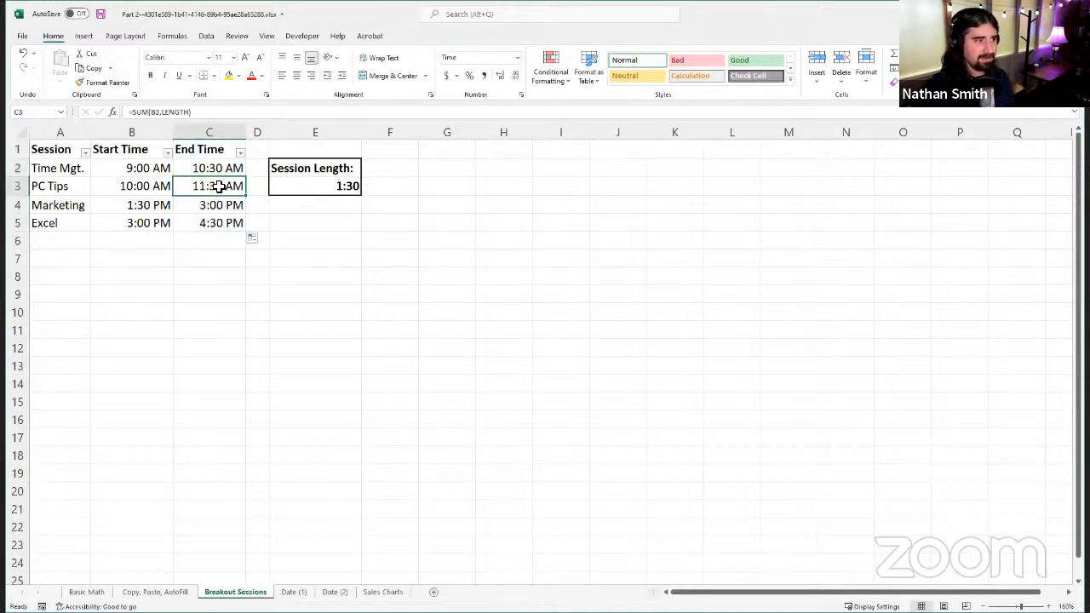
pyautogui.press('Up')
pyautogui.press('Up')
pyautogui.press('Up')
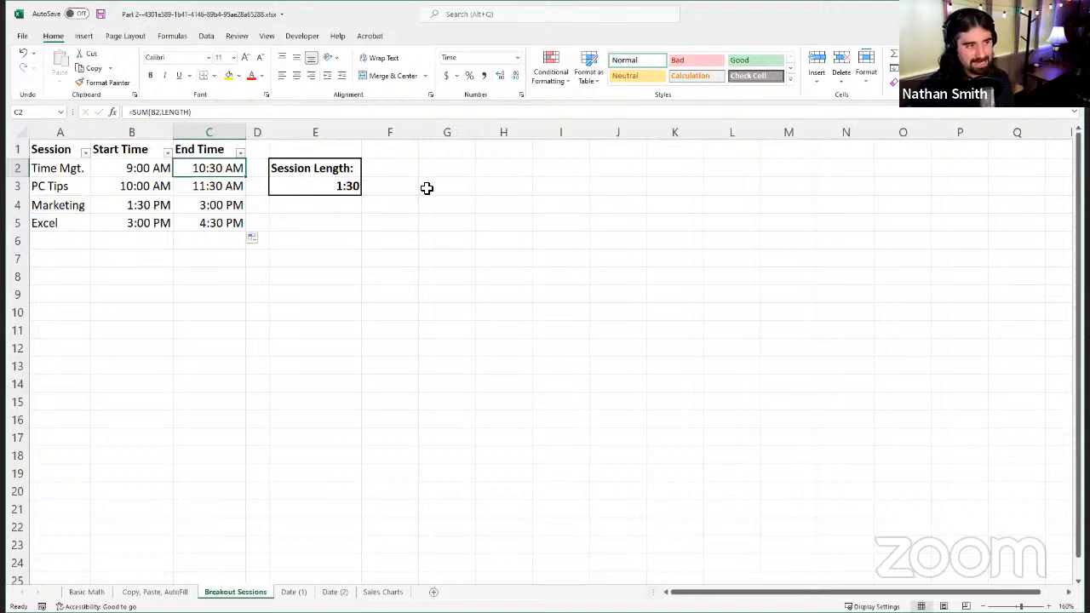
# Step: Assign the name RANGE to the empty cell block F5:J14, then clear the selection
pyautogui.moveTo(399, 227); pyautogui.dragTo(646, 388)
pyautogui.click(36, 117)
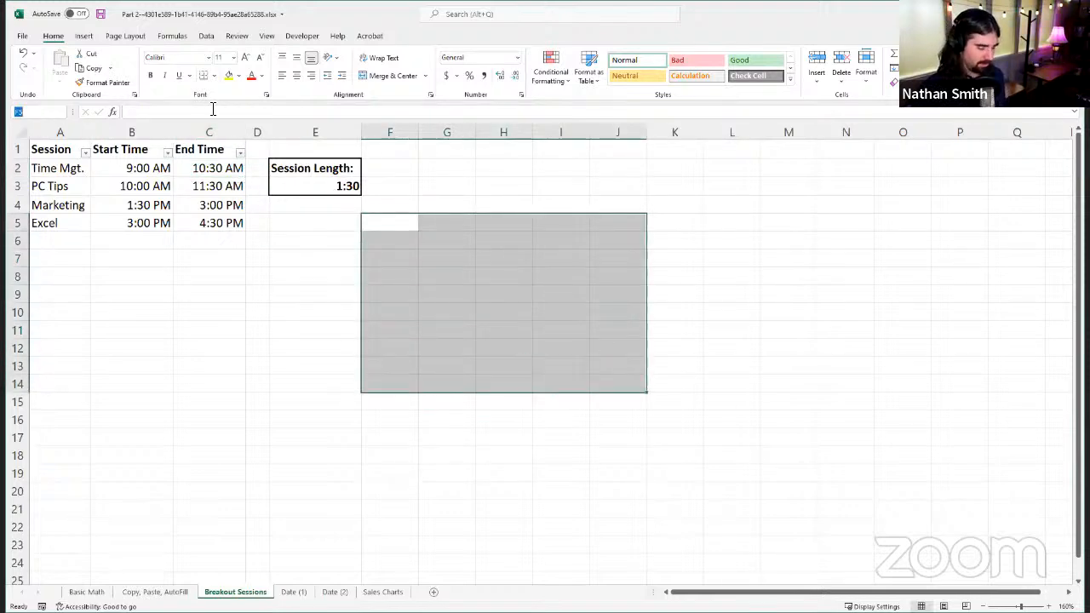
pyautogui.write('RANGE')
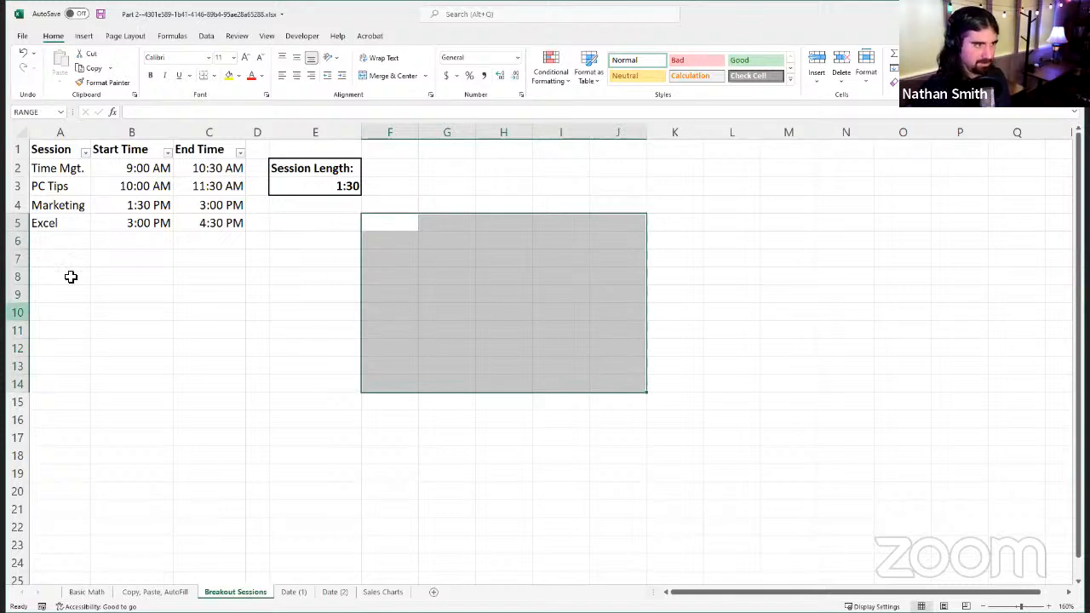
pyautogui.click(60, 149)
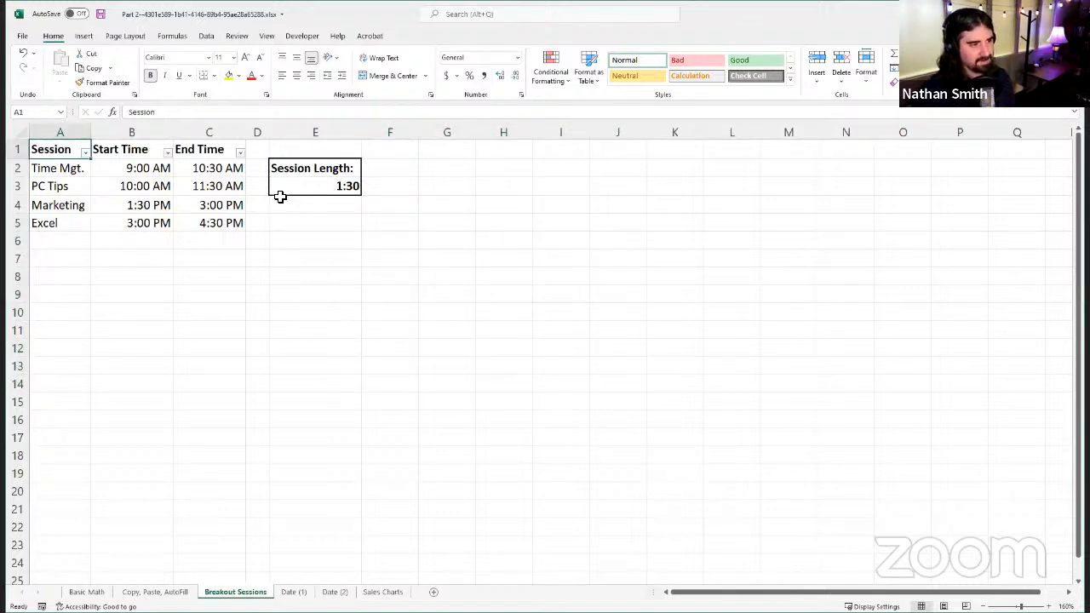
pyautogui.click(396, 221)
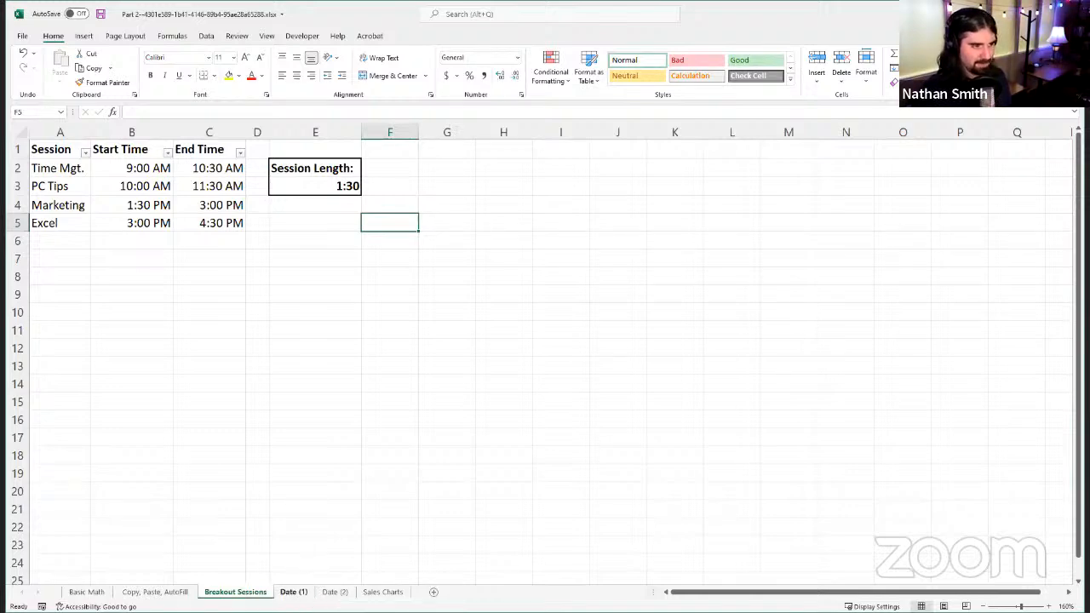
# Step: Switch to the Date (1) sheet and review the Client Name, Date Received and Description columns
pyautogui.click(294, 592)
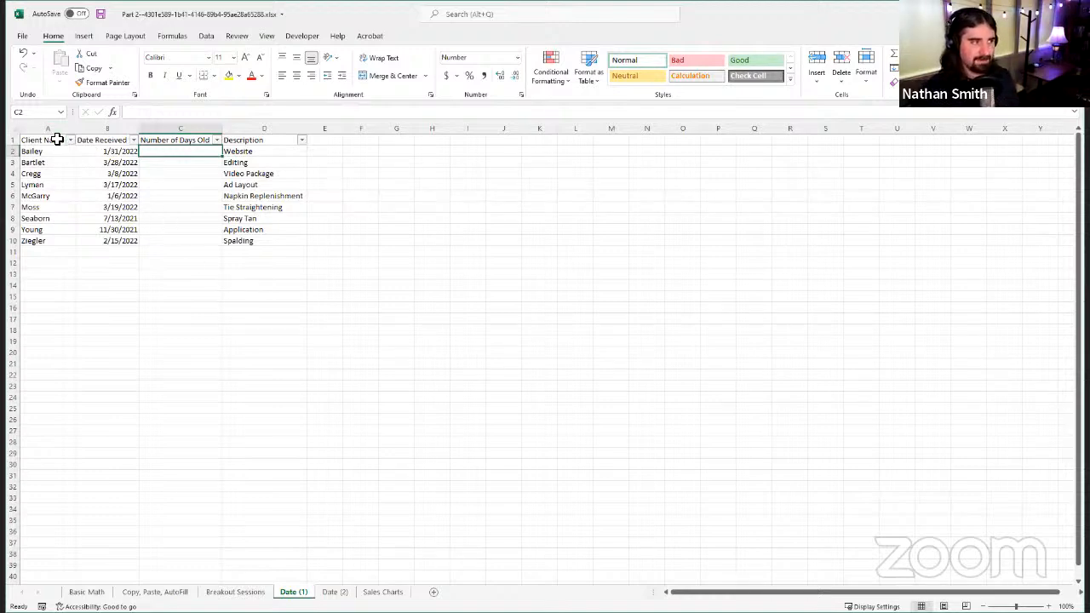
pyautogui.moveTo(54, 139); pyautogui.dragTo(53, 231)
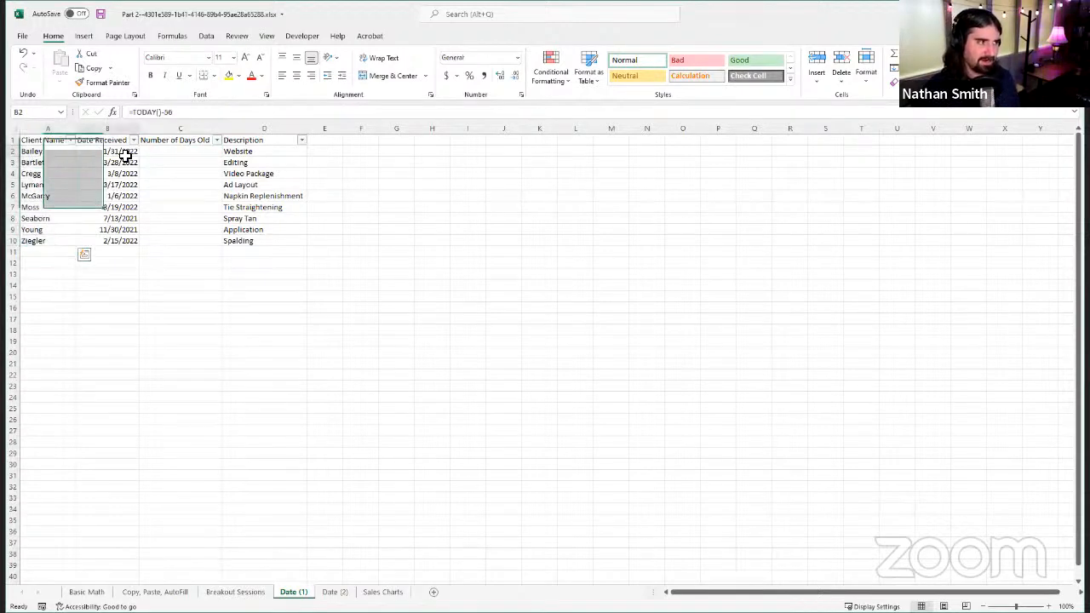
pyautogui.moveTo(121, 142); pyautogui.dragTo(115, 242)
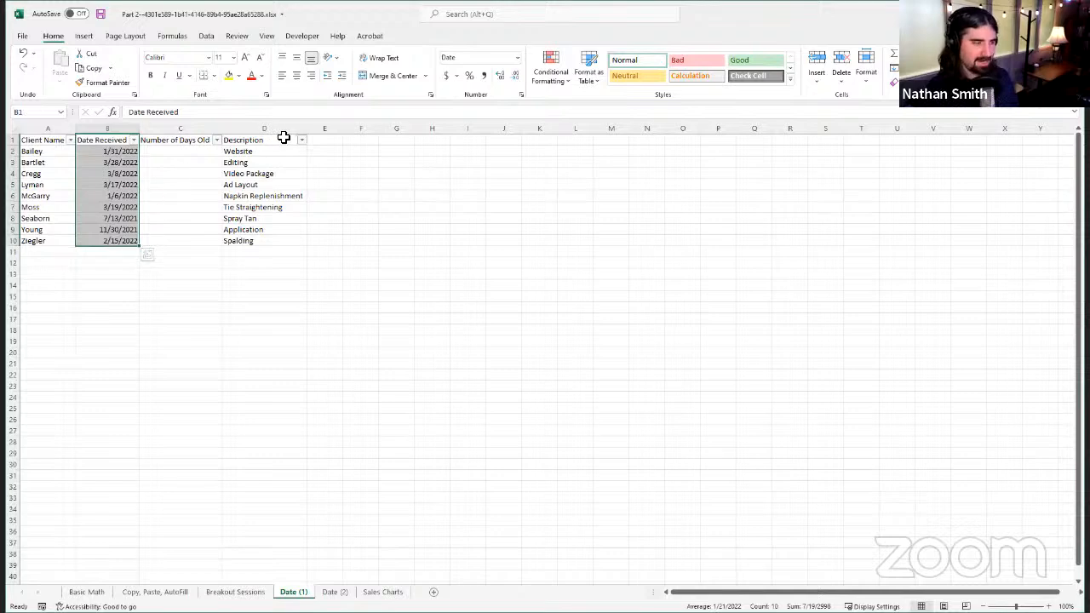
pyautogui.moveTo(275, 140); pyautogui.dragTo(251, 253)
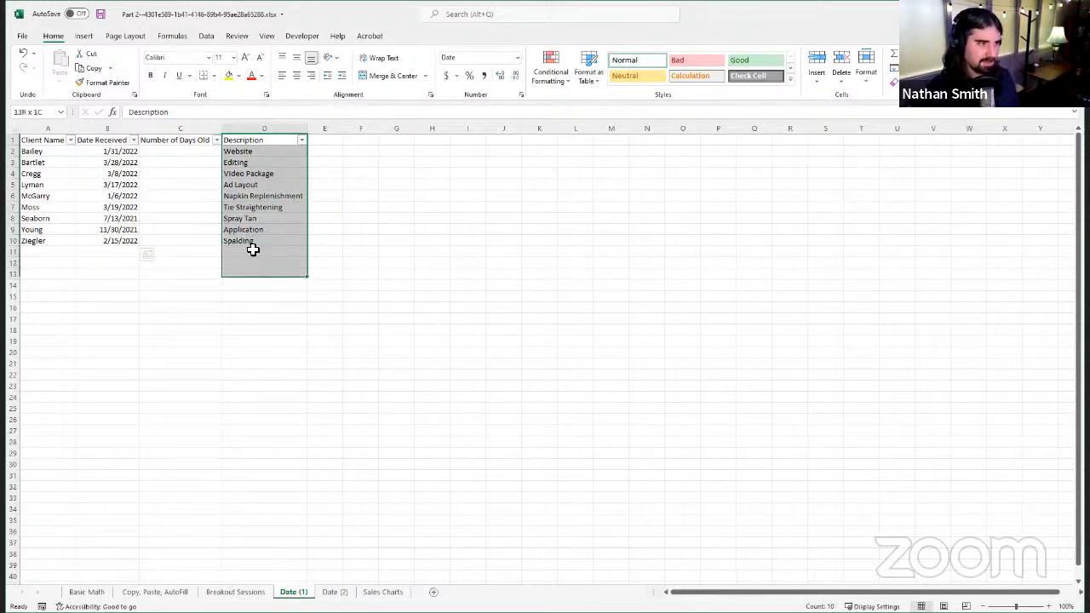
# Step: Review the empty Number of Days Old column from its header down to row 10
pyautogui.click(187, 175)
pyautogui.click(189, 143)
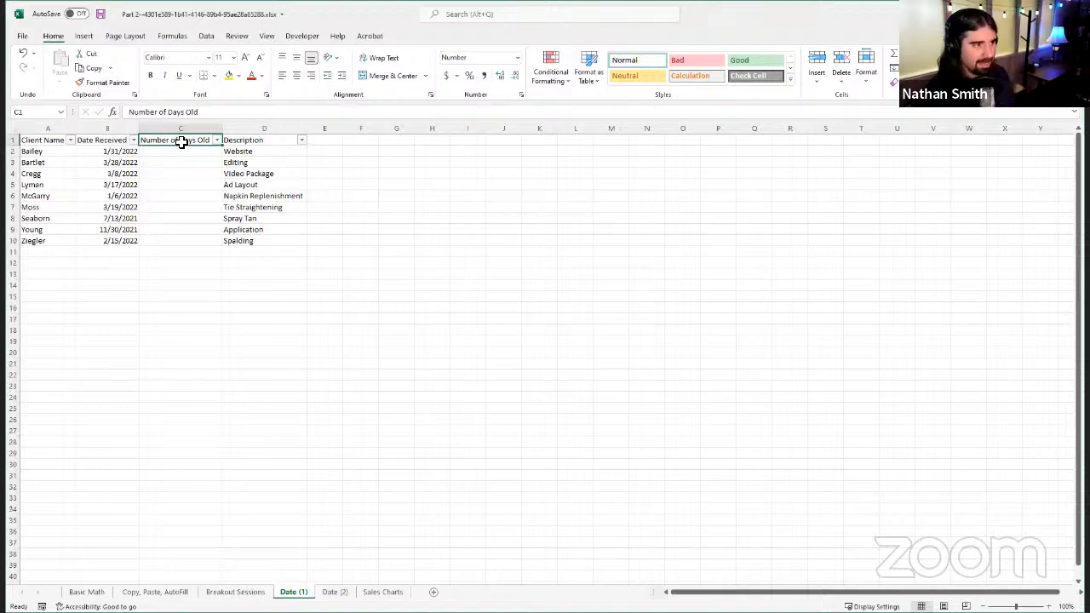
pyautogui.moveTo(181, 142); pyautogui.dragTo(180, 238)
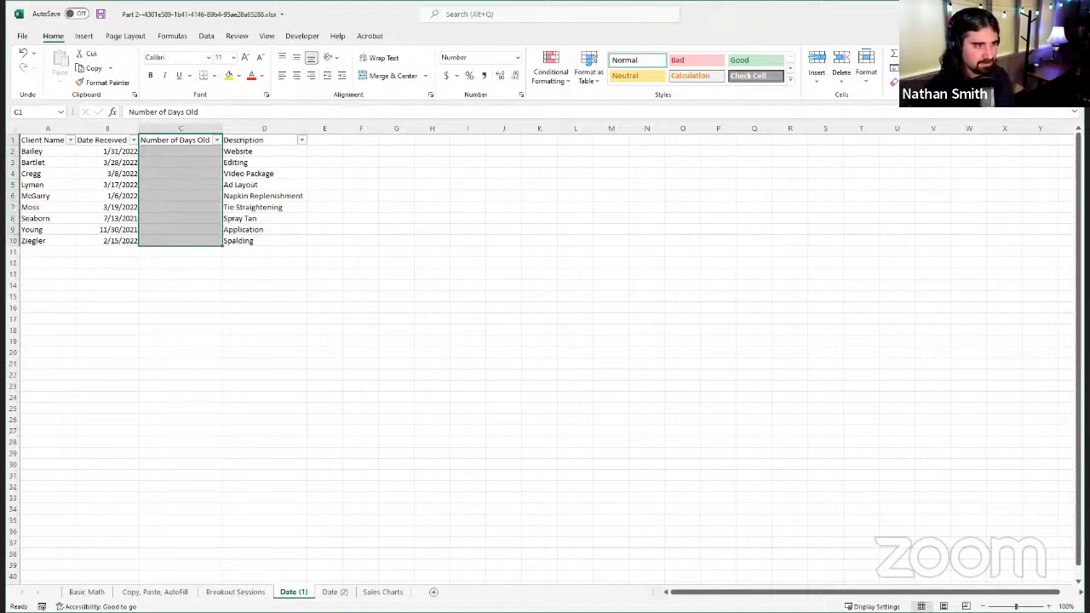
# Step: Enter the formula =SUM(-B2,TODAY()) in C2 to calculate the number of days since the date received
pyautogui.click(164, 152)
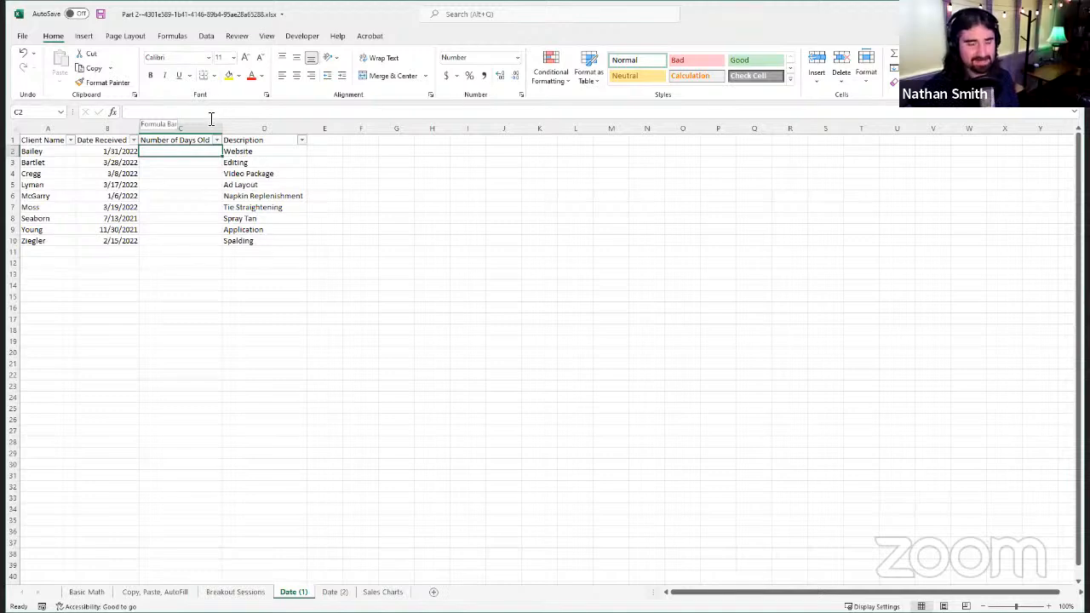
pyautogui.click(183, 111)
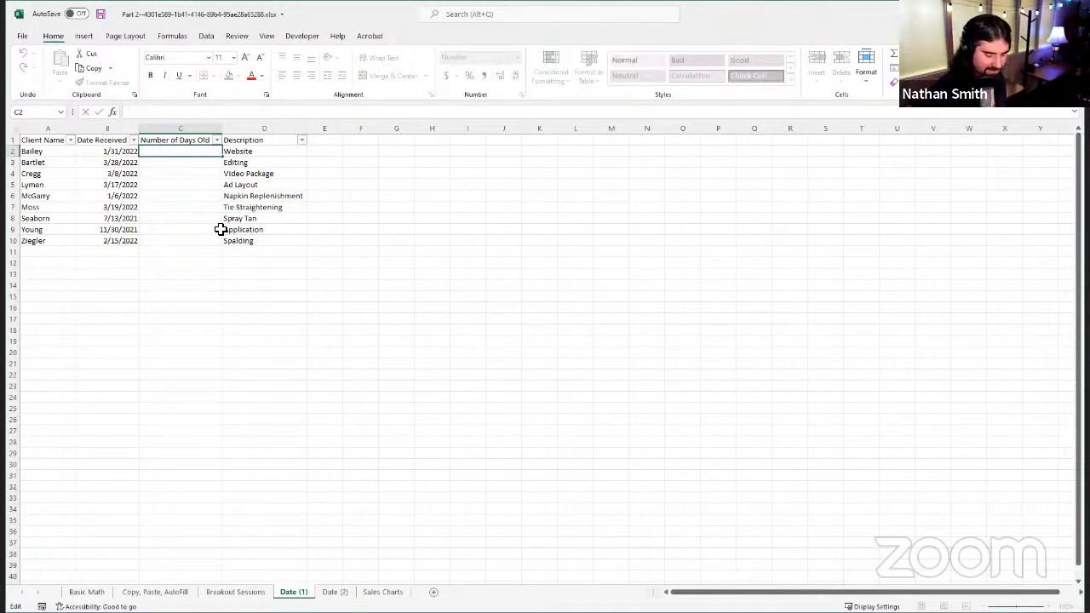
pyautogui.write('=')
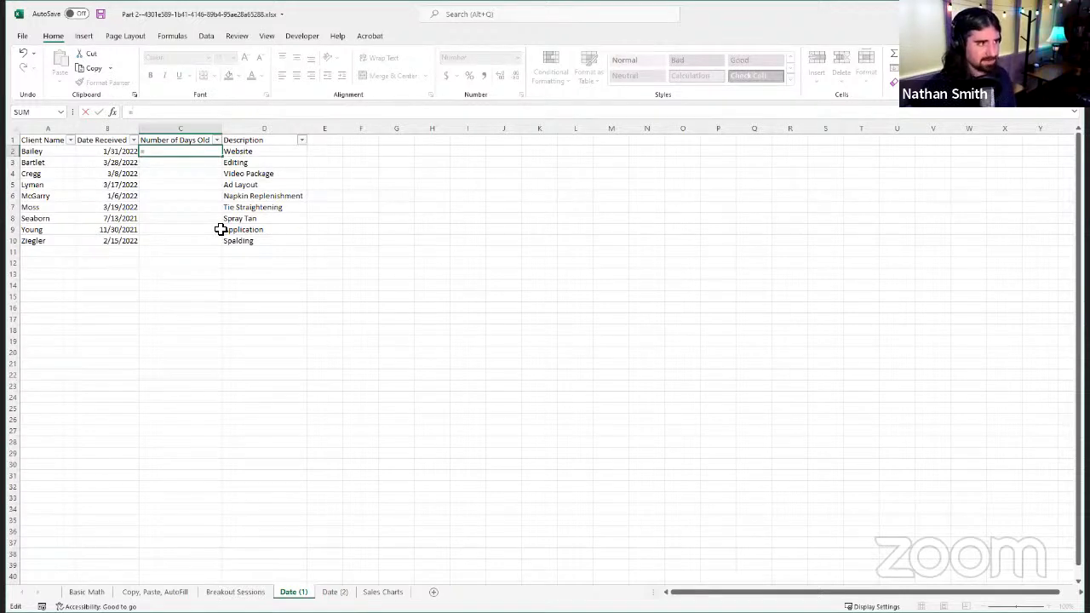
pyautogui.write('SUM')
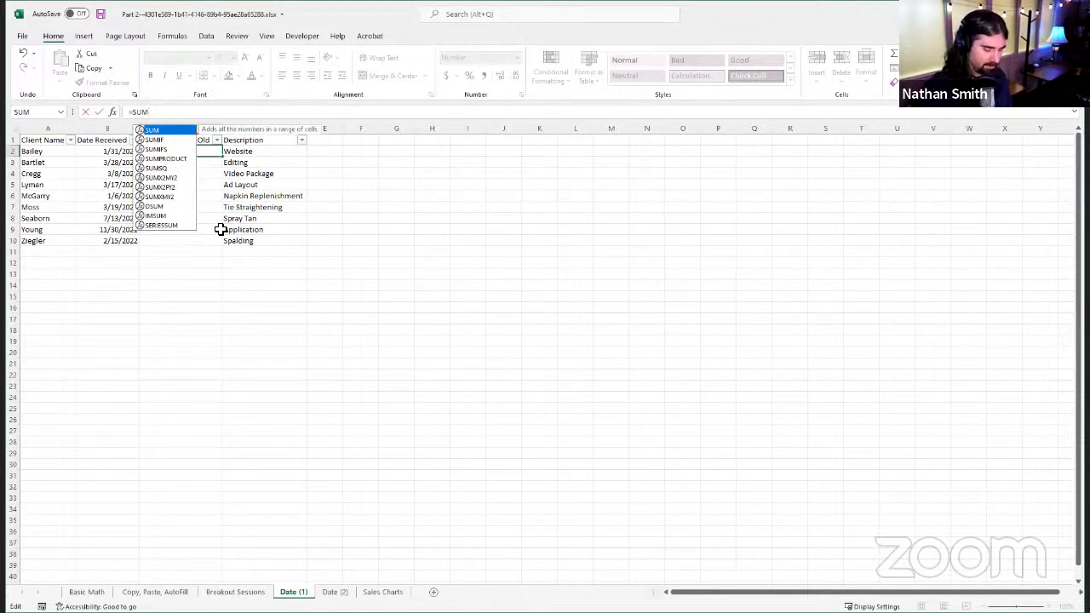
pyautogui.write('(')
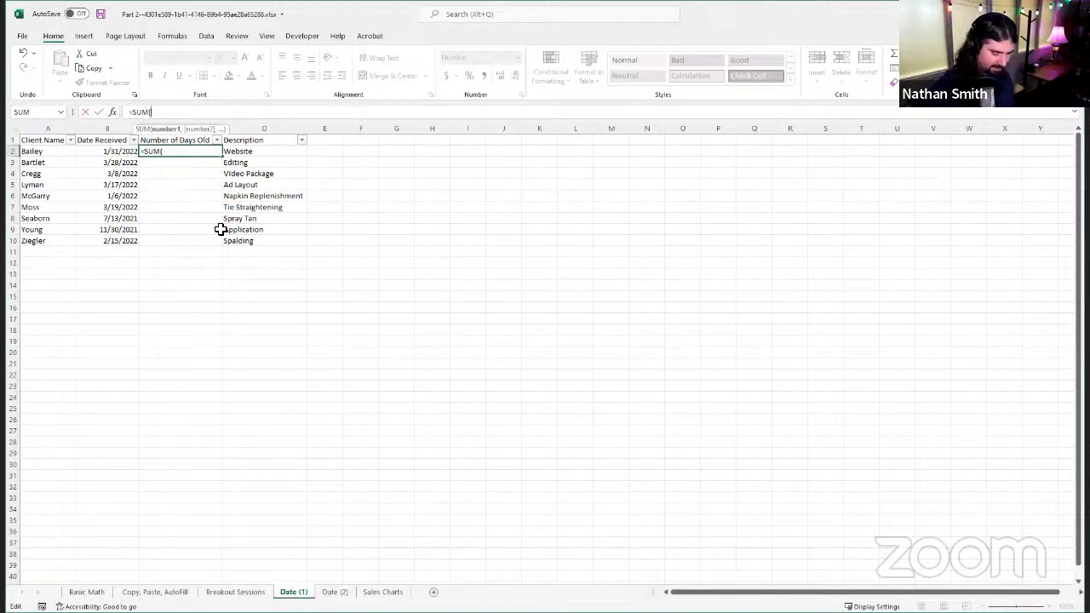
pyautogui.write('-')
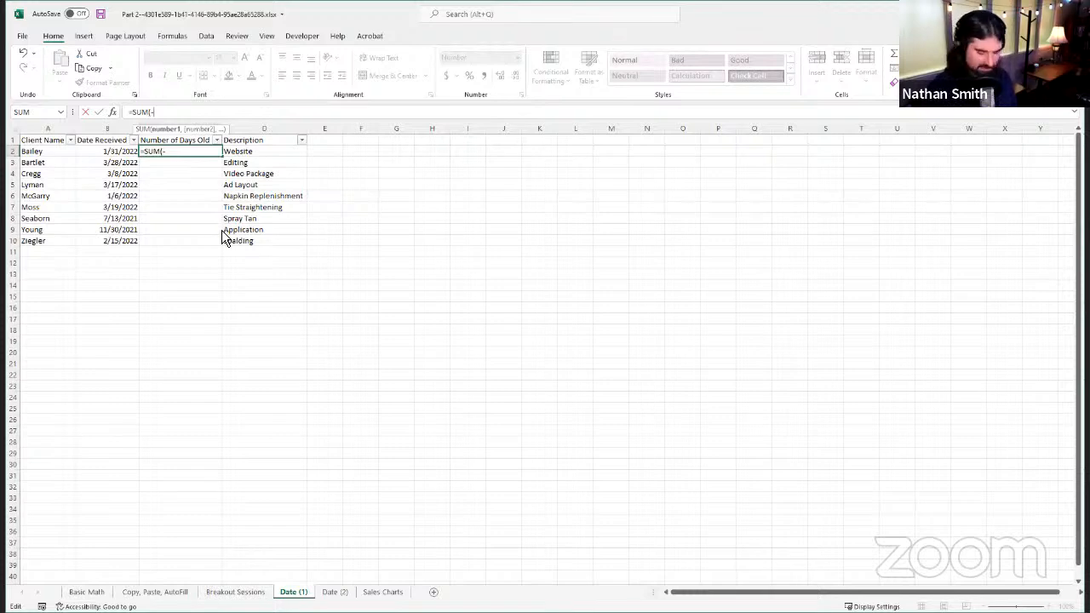
pyautogui.write('B2')
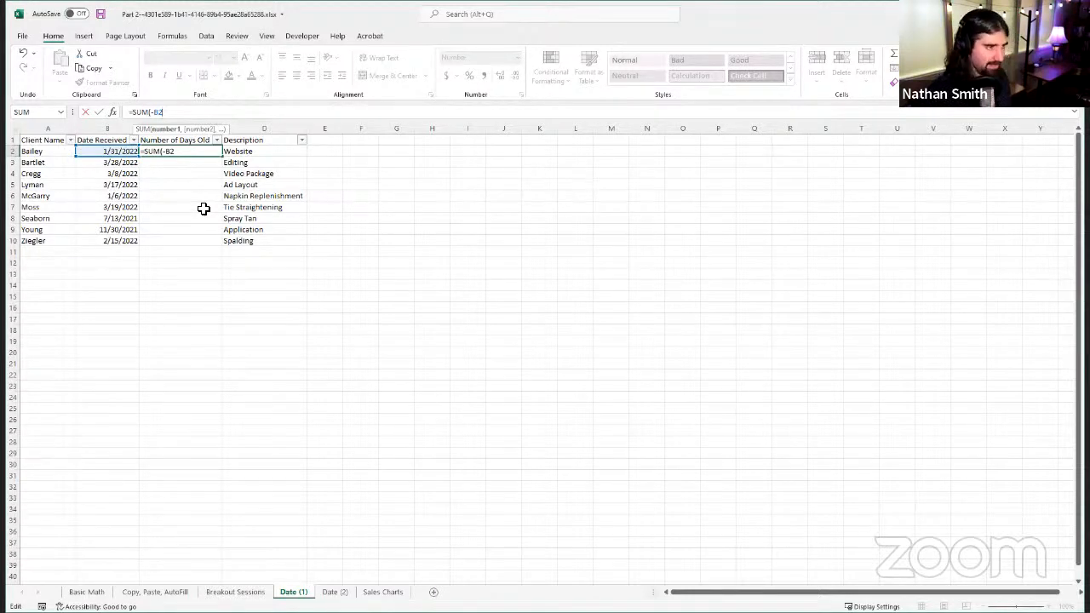
pyautogui.write(',')
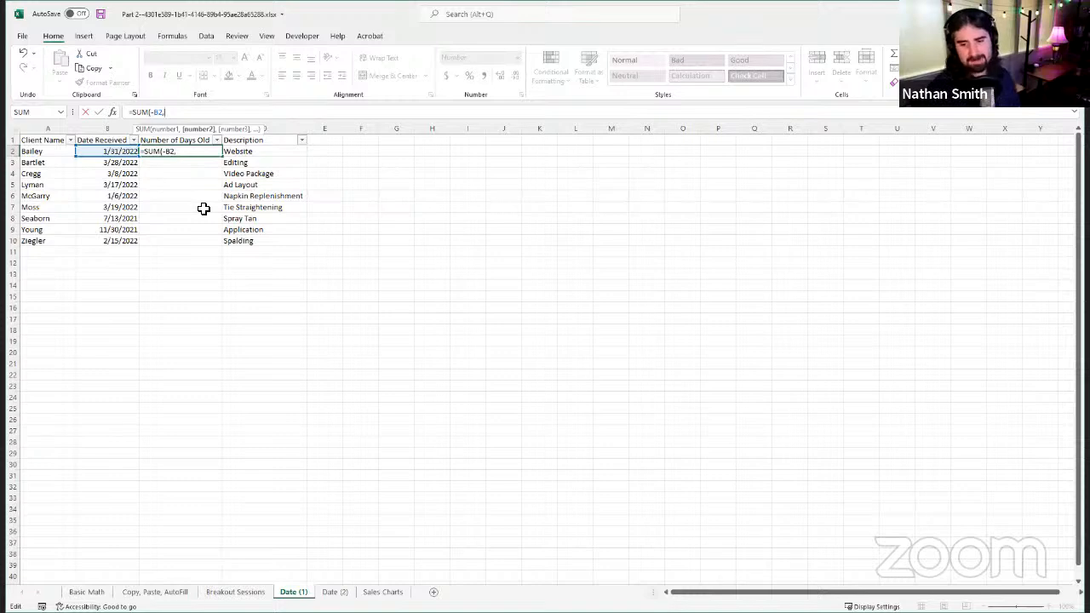
pyautogui.write('TODAY')
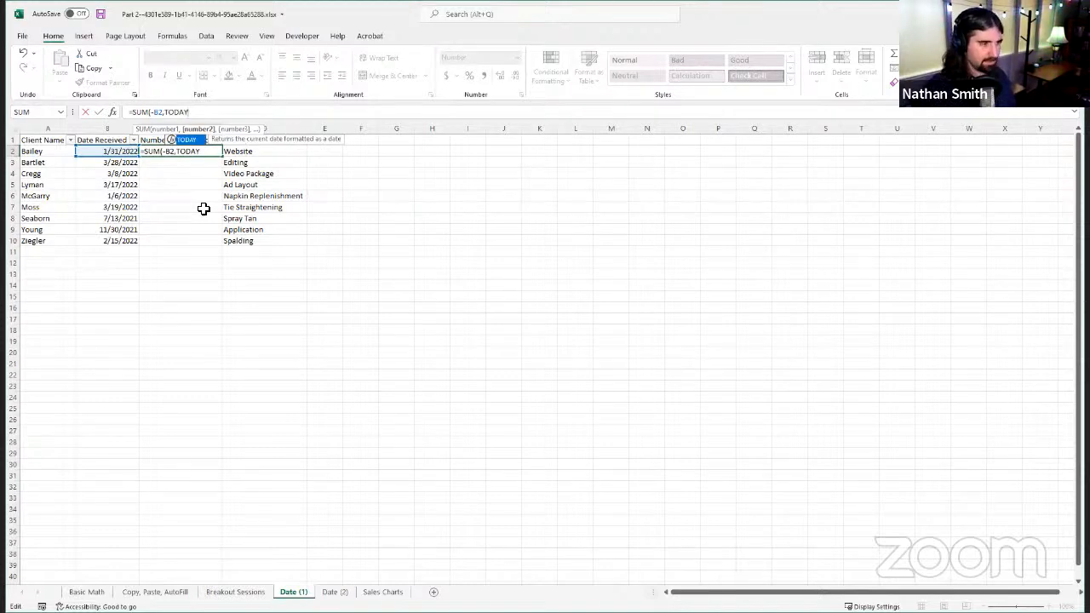
pyautogui.write('(')
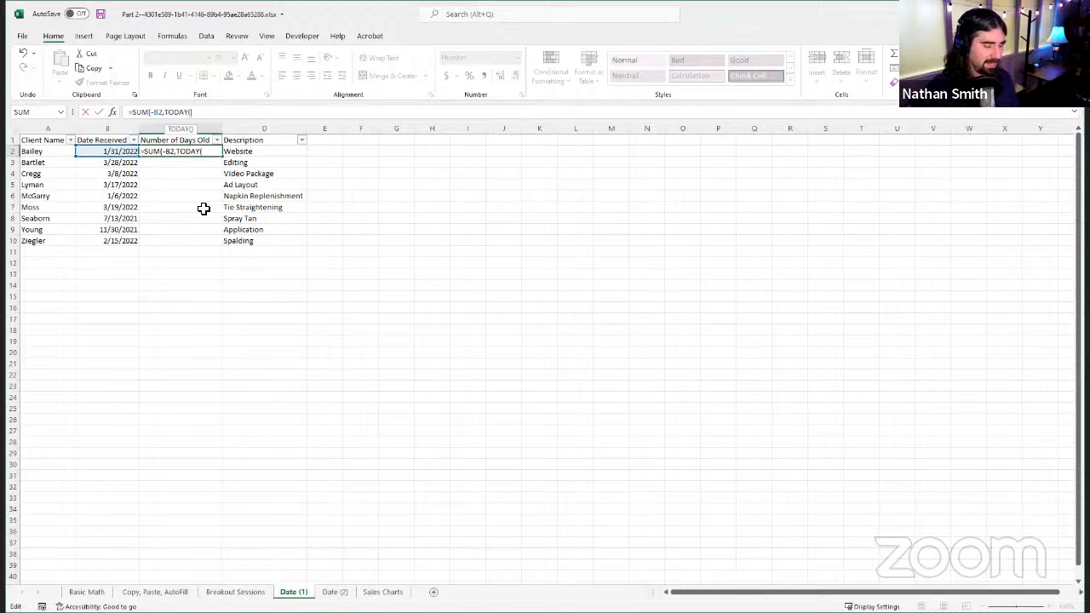
pyautogui.write(')')
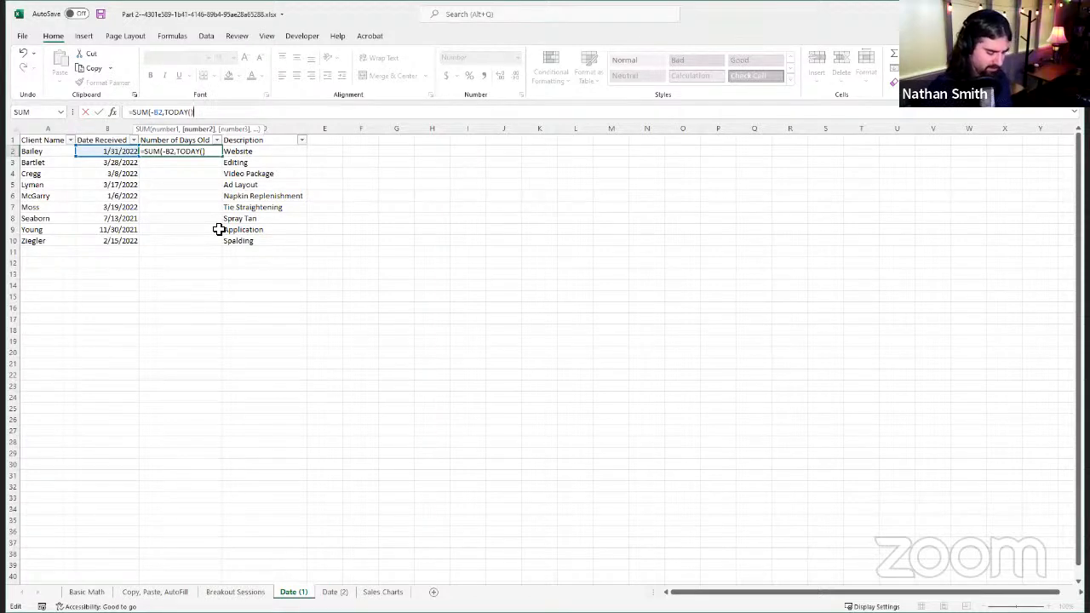
pyautogui.write(')')
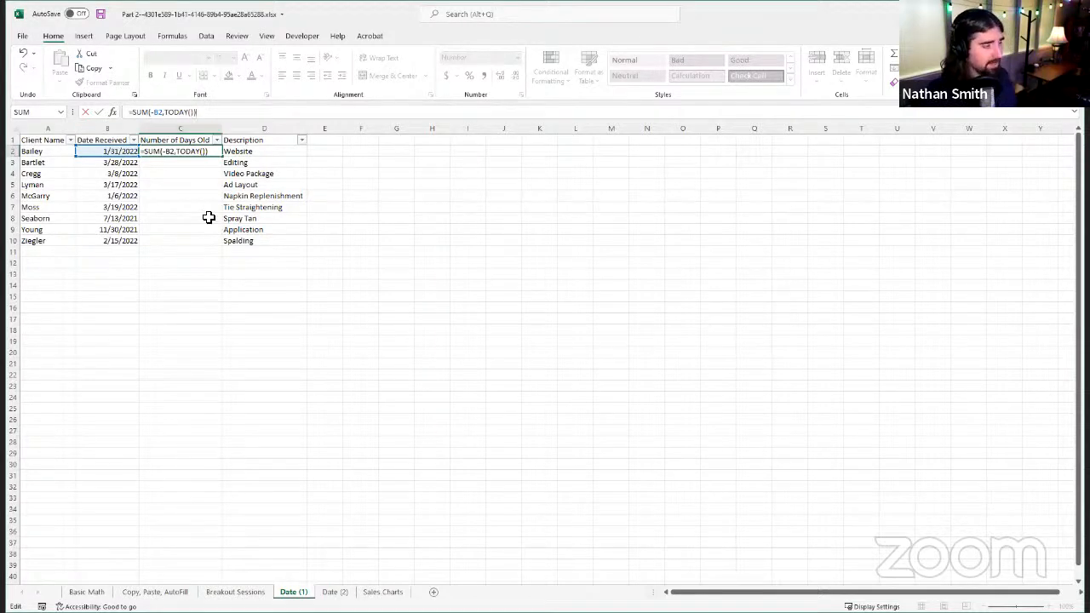
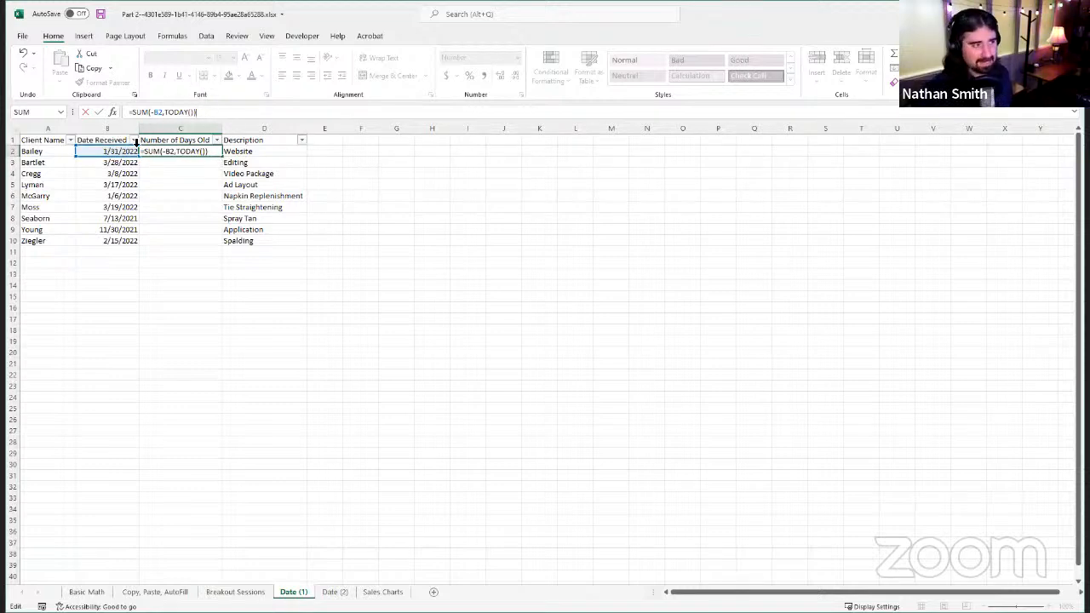
# Step: Confirm the formula in C2, fill it down the Number of Days Old column to C10 and check the copied formulas
pyautogui.click(100, 113)
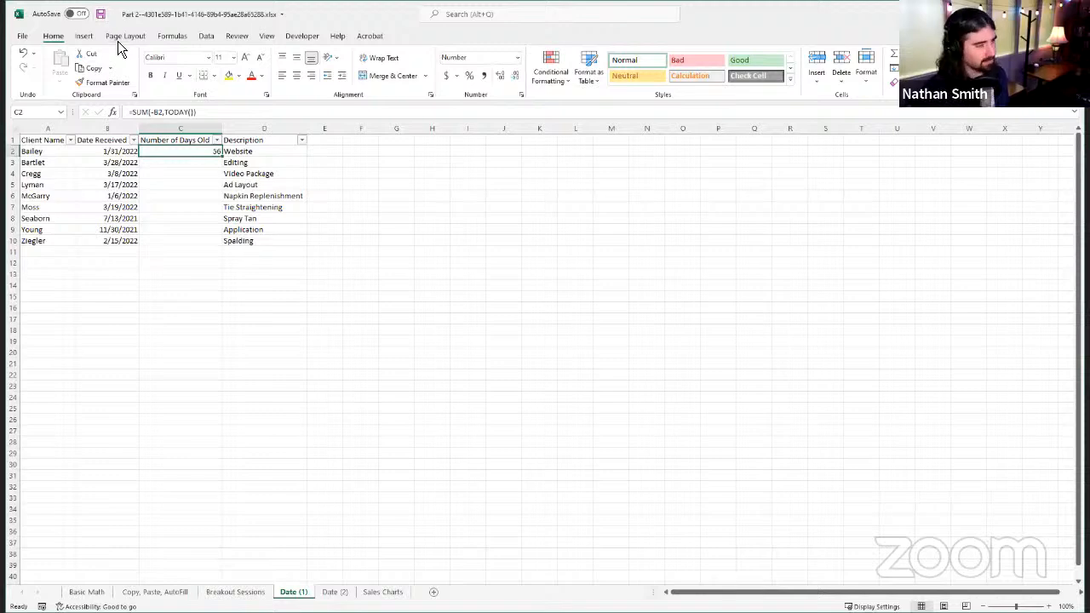
pyautogui.doubleClick(222, 157)
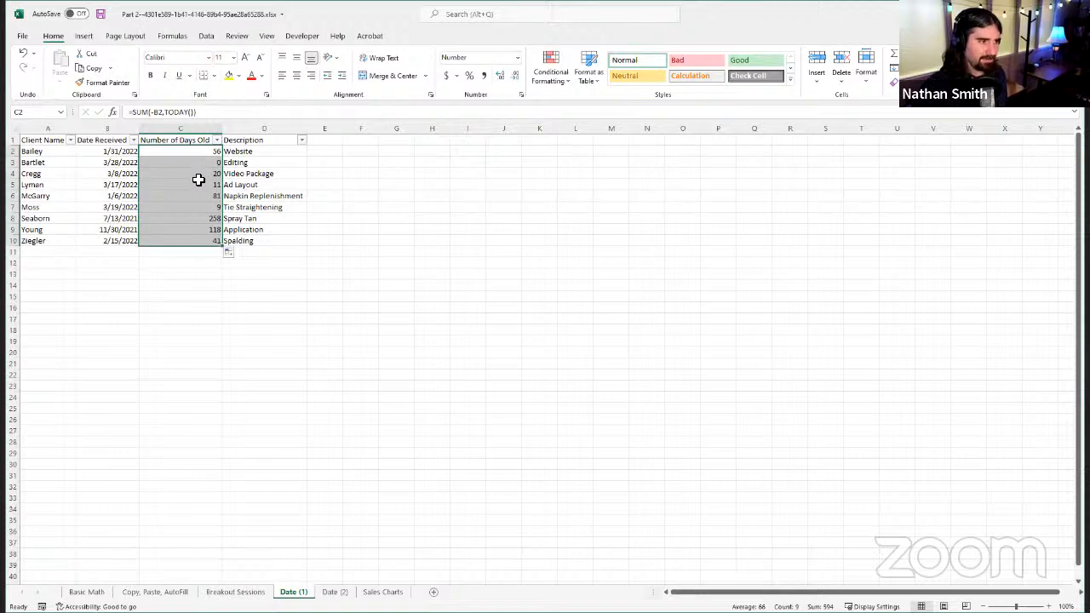
pyautogui.click(182, 162)
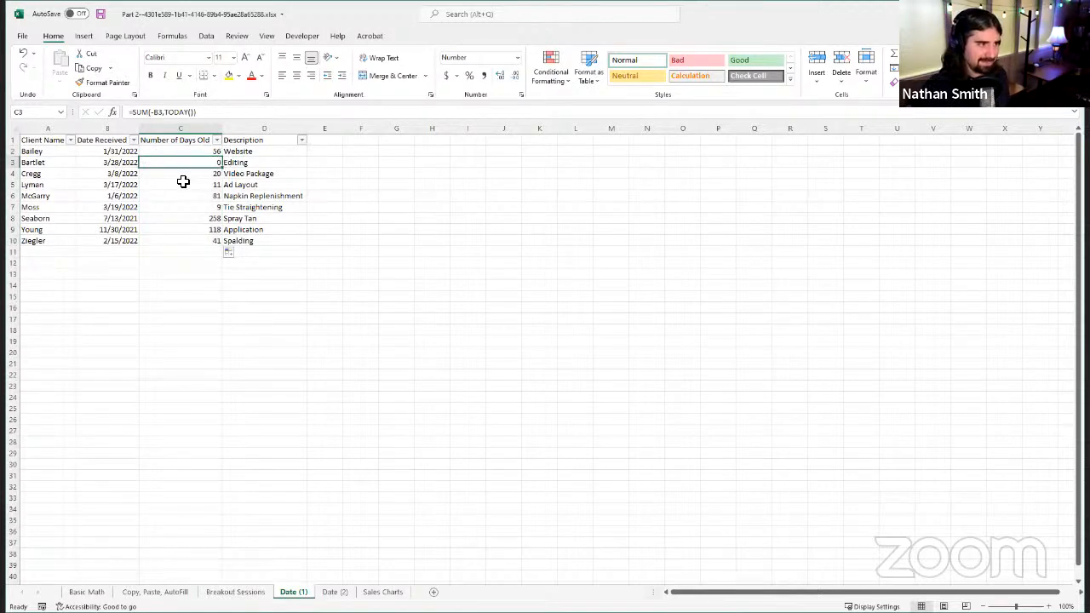
pyautogui.click(182, 175)
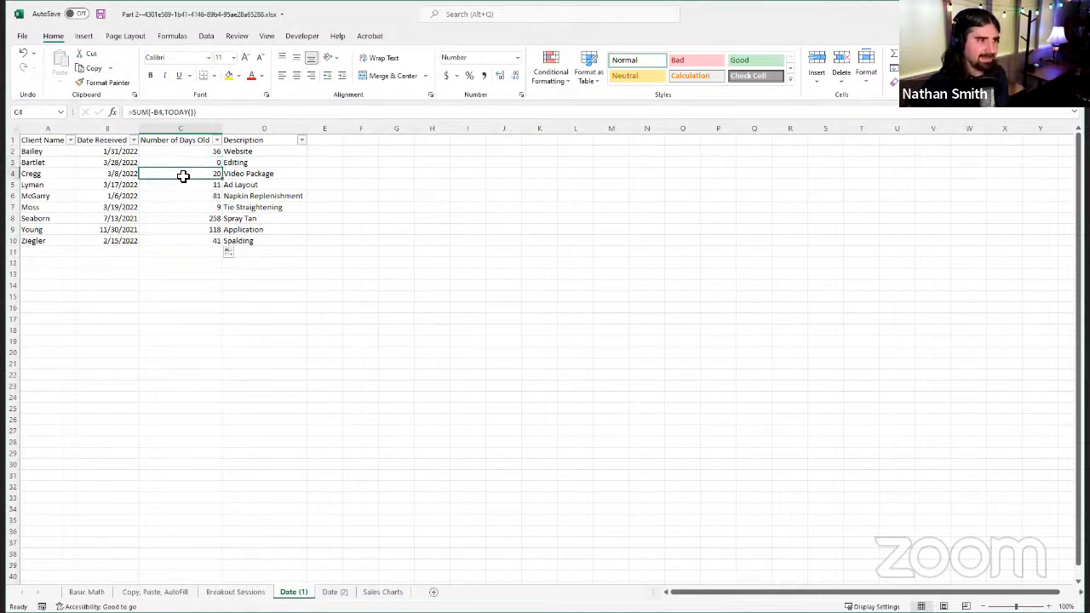
pyautogui.click(197, 219)
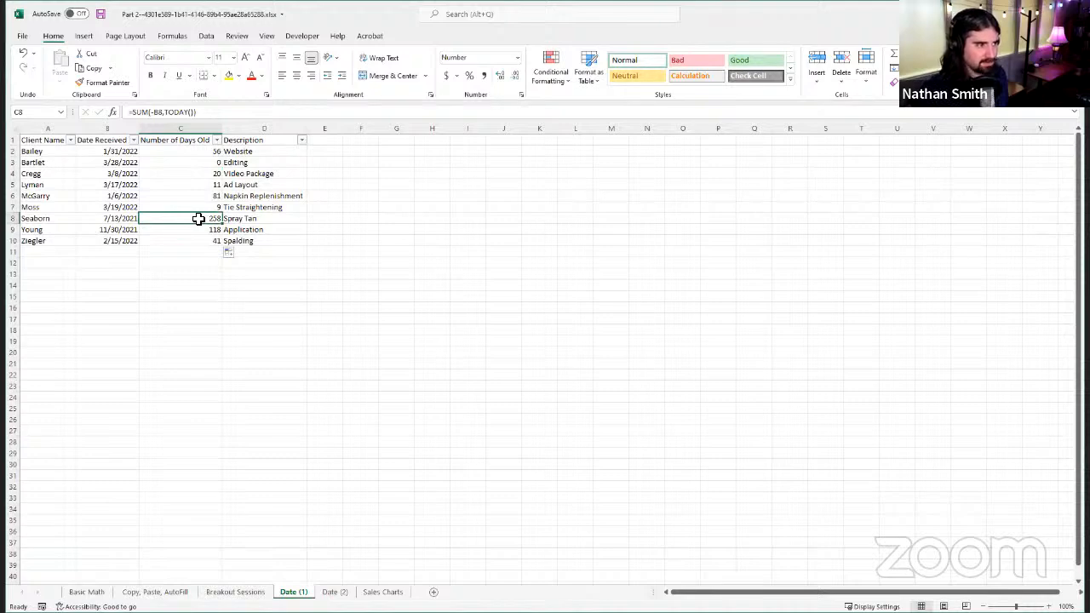
pyautogui.click(185, 151)
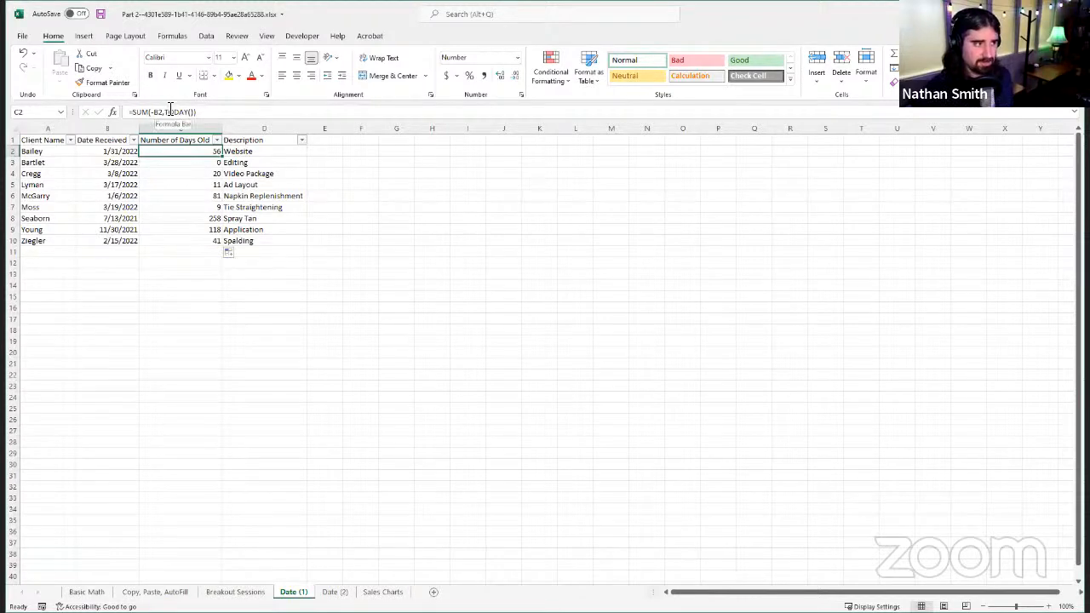
# Step: Enter the formula =TODAY() in the empty cell J5 to demonstrate the current-date function
pyautogui.click(514, 185)
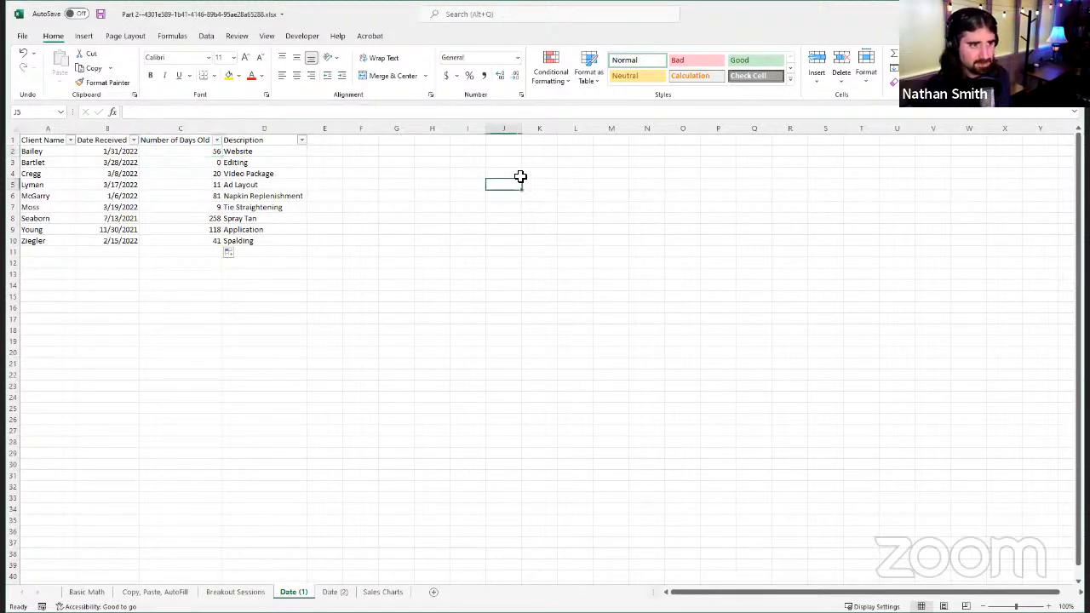
pyautogui.click(171, 111)
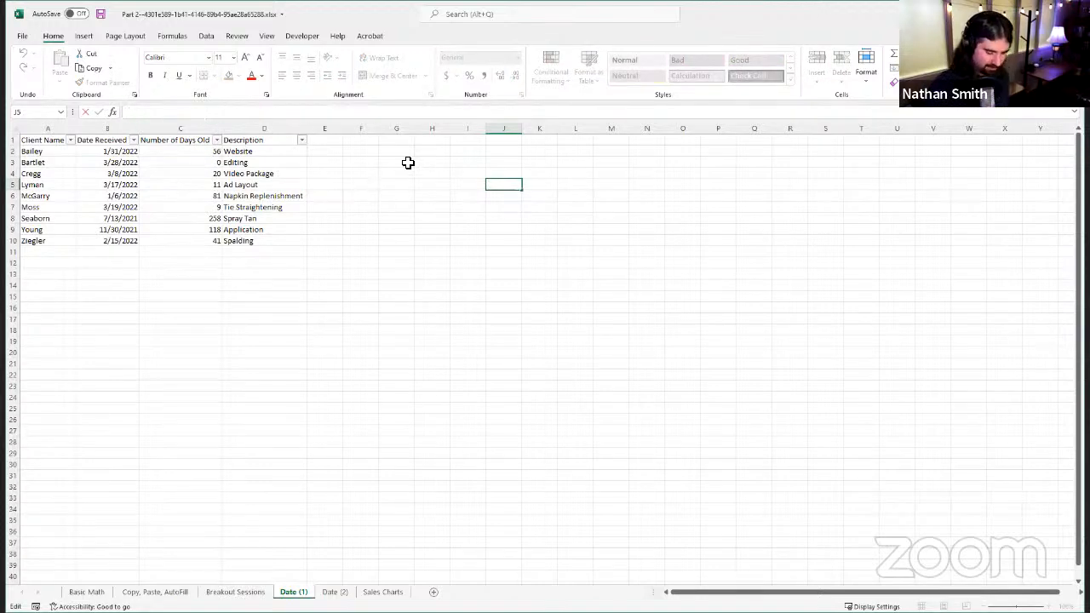
pyautogui.write('=')
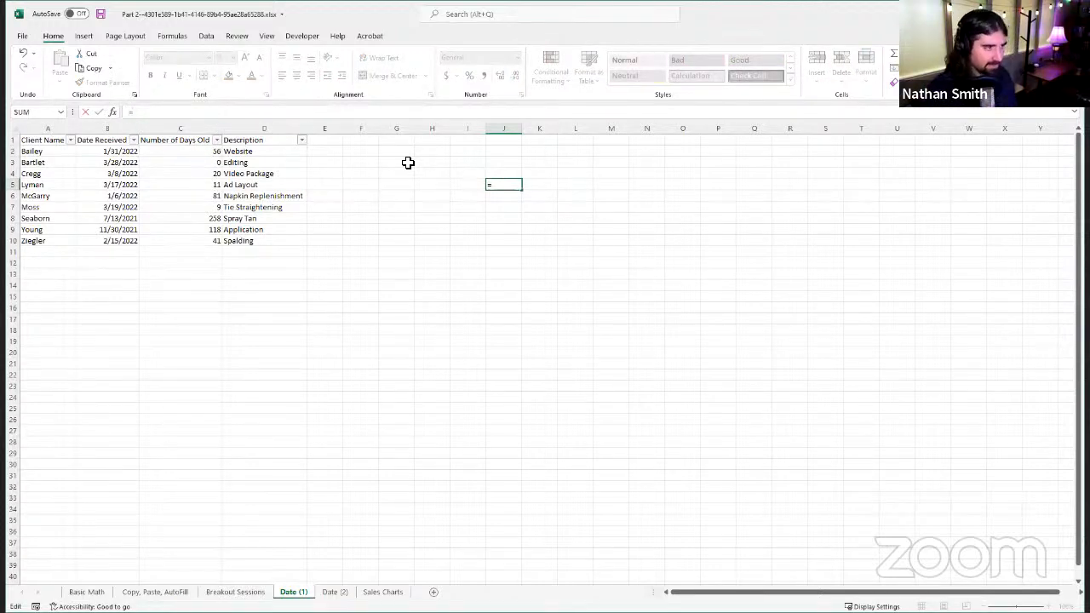
pyautogui.write('today')
pyautogui.press('Tab')
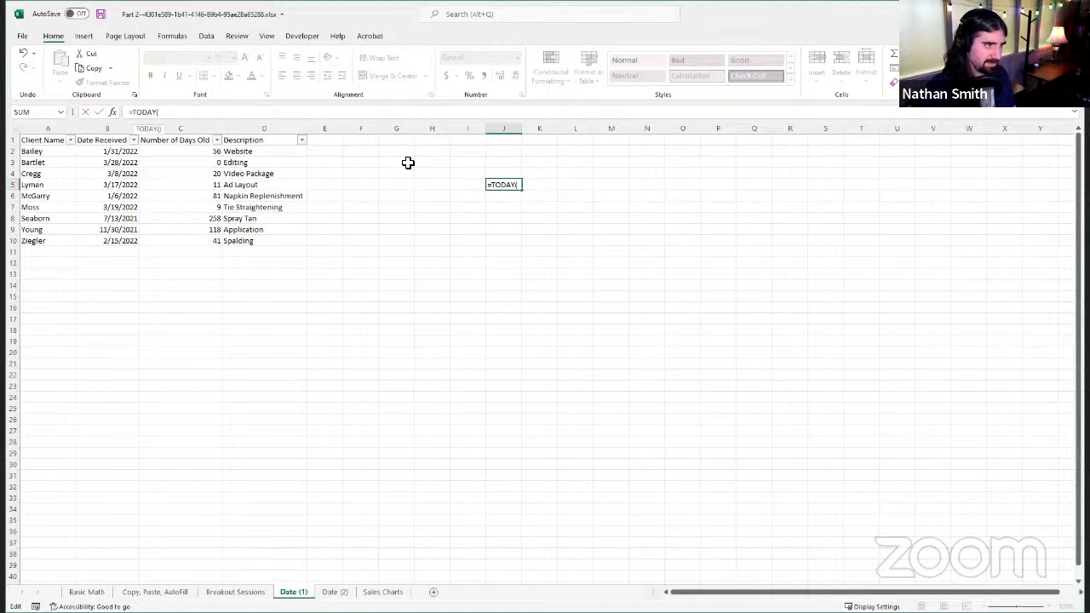
pyautogui.write(')')
pyautogui.press('Return')
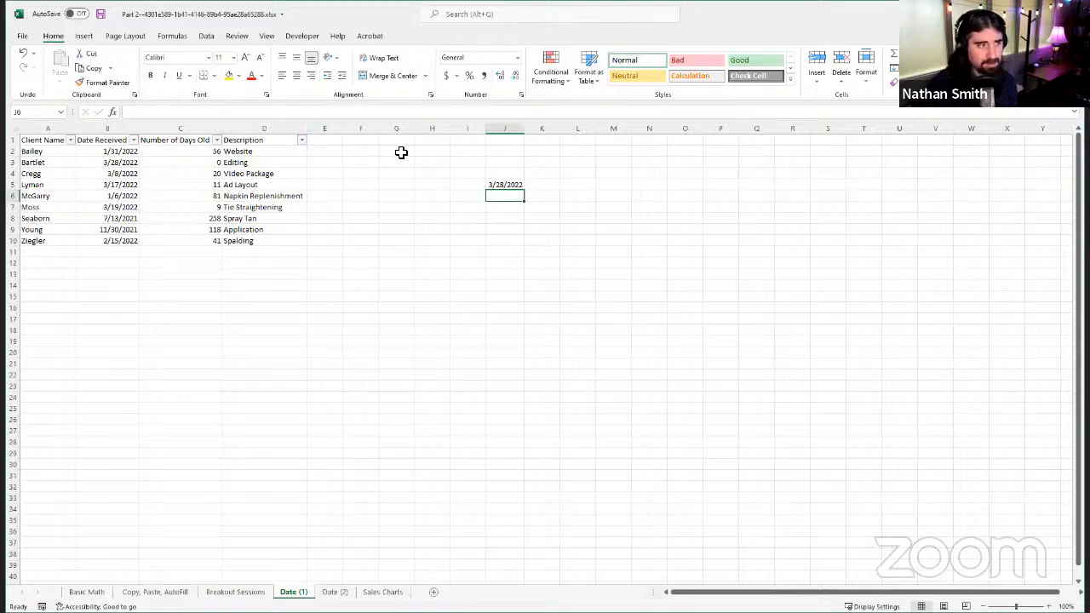
pyautogui.click(215, 151)
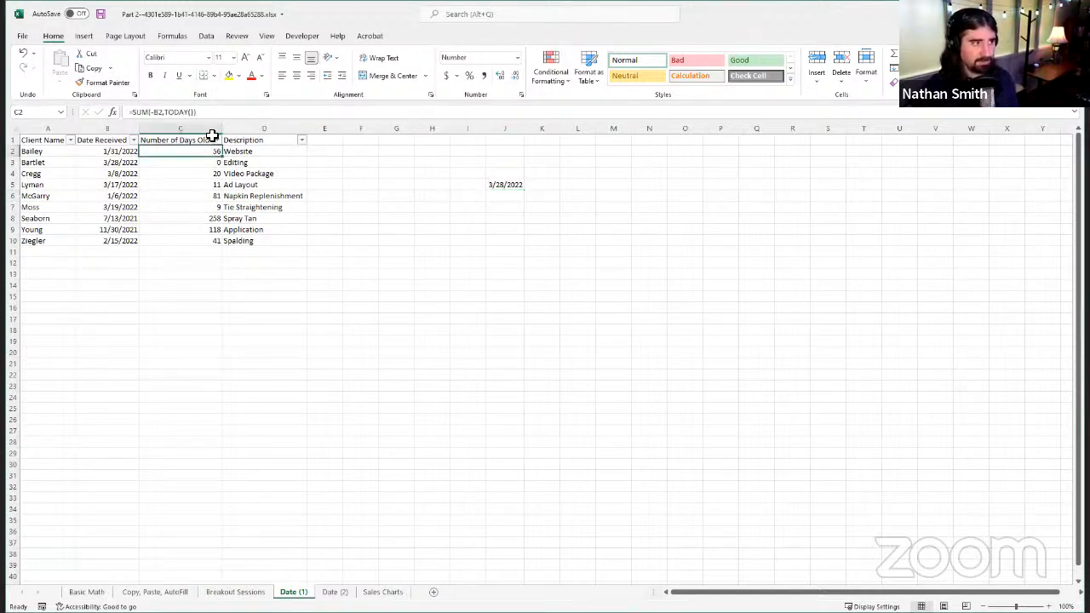
pyautogui.click(164, 113)
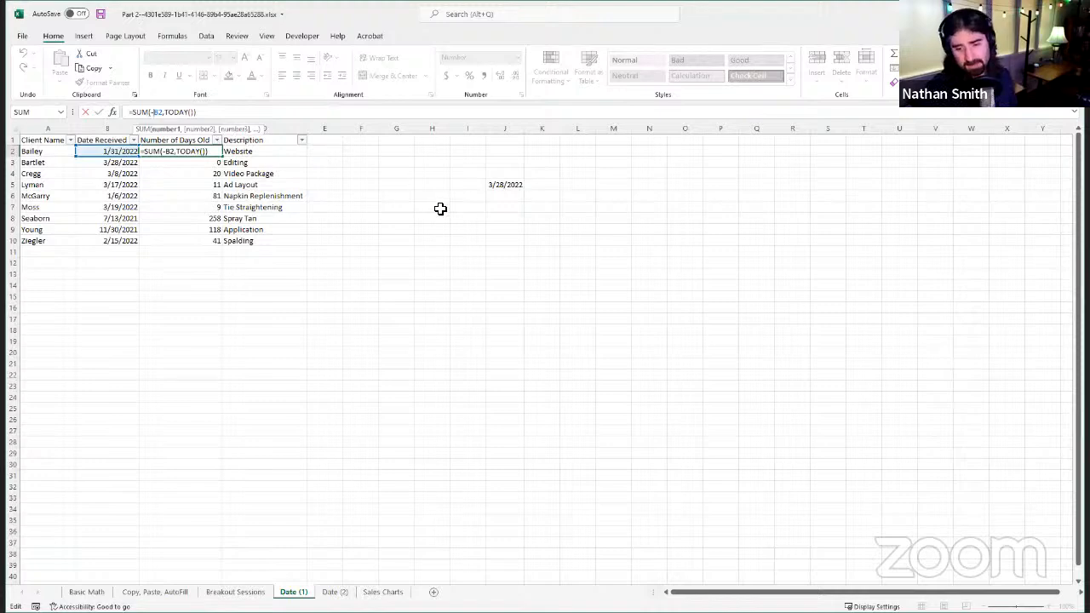
pyautogui.click(475, 260)
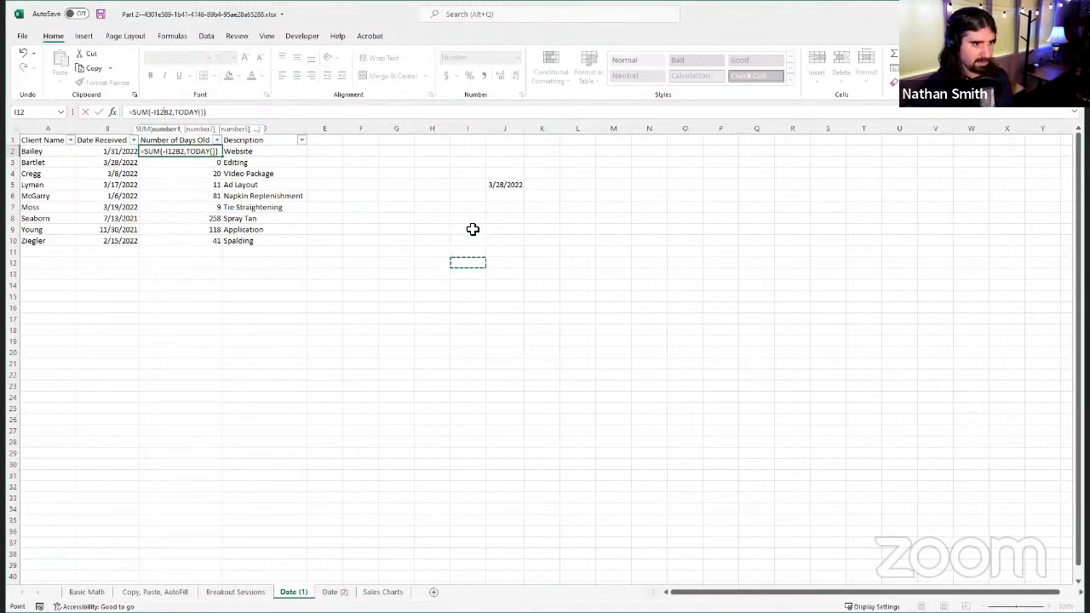
pyautogui.press('Escape')
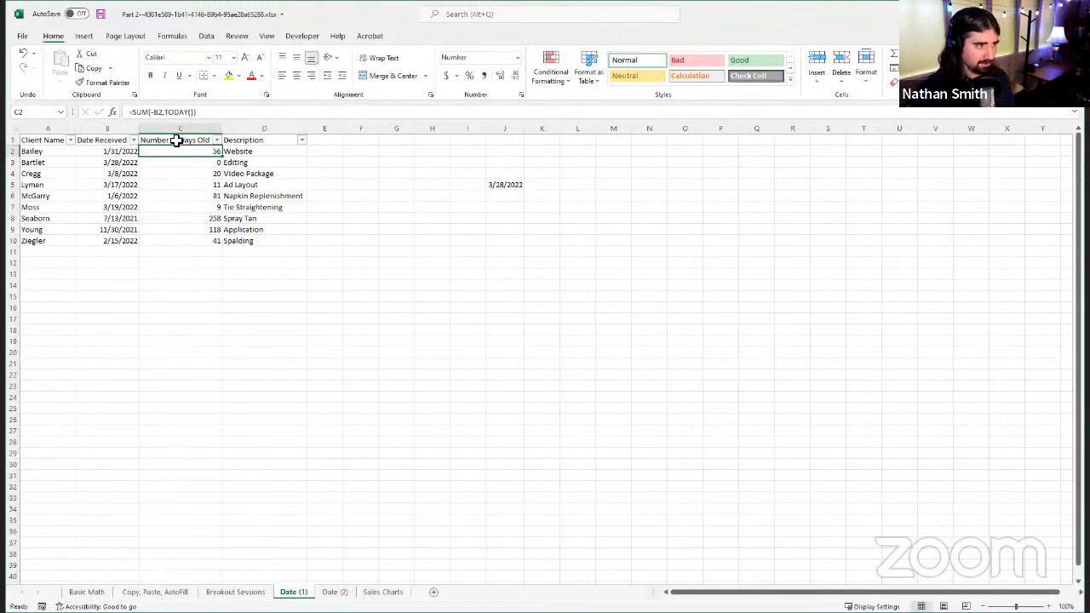
# Step: Replace the formula in C2 with =TODAY()-B2 and compare it with the SUM version in C3
pyautogui.tripleClick(236, 114)
pyautogui.write('=')
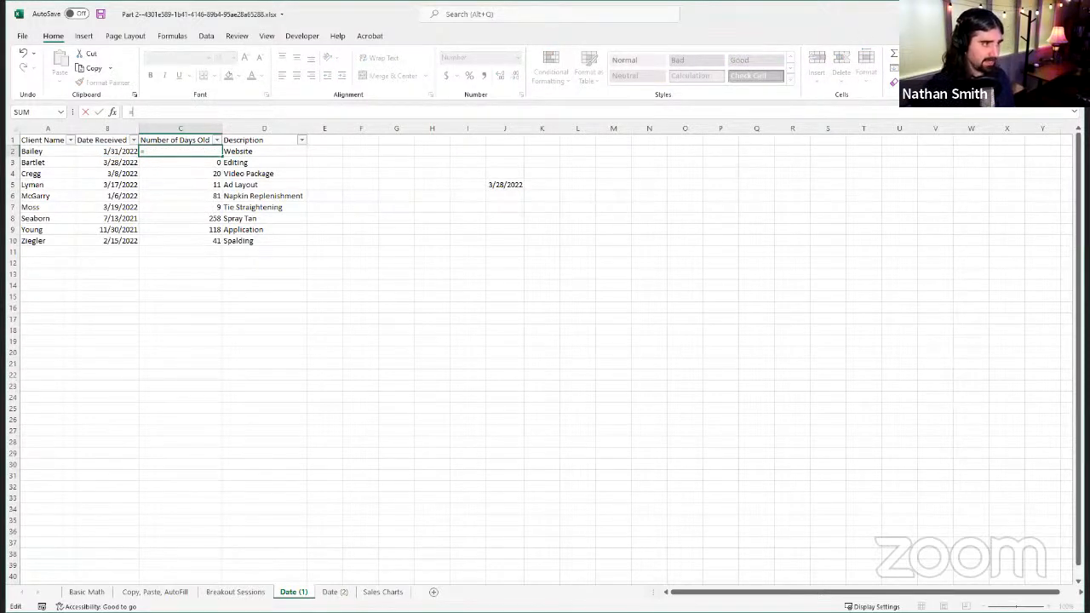
pyautogui.write('TODAY')
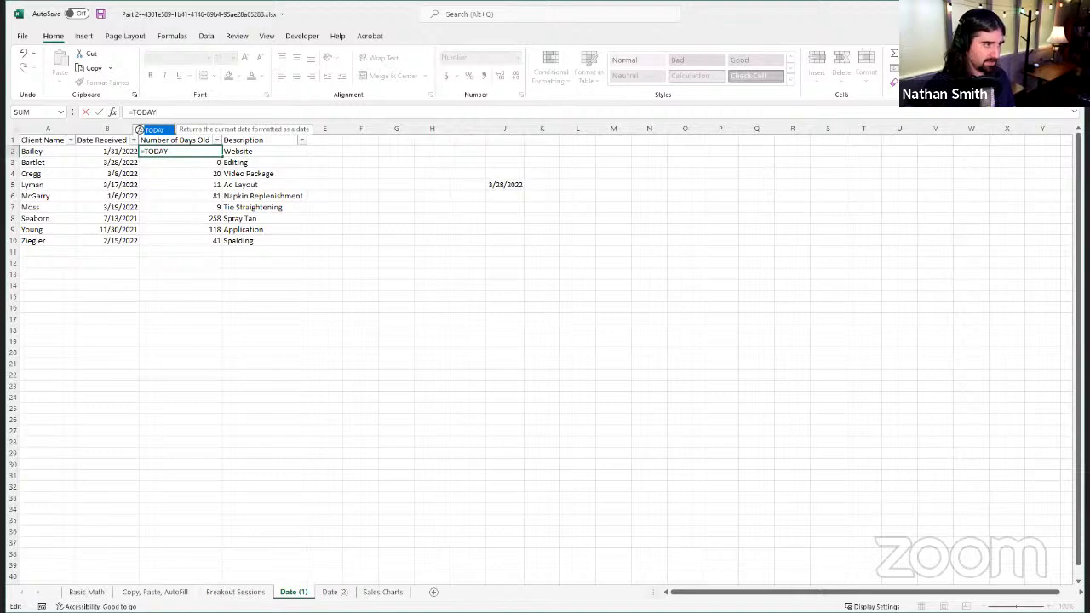
pyautogui.write('()')
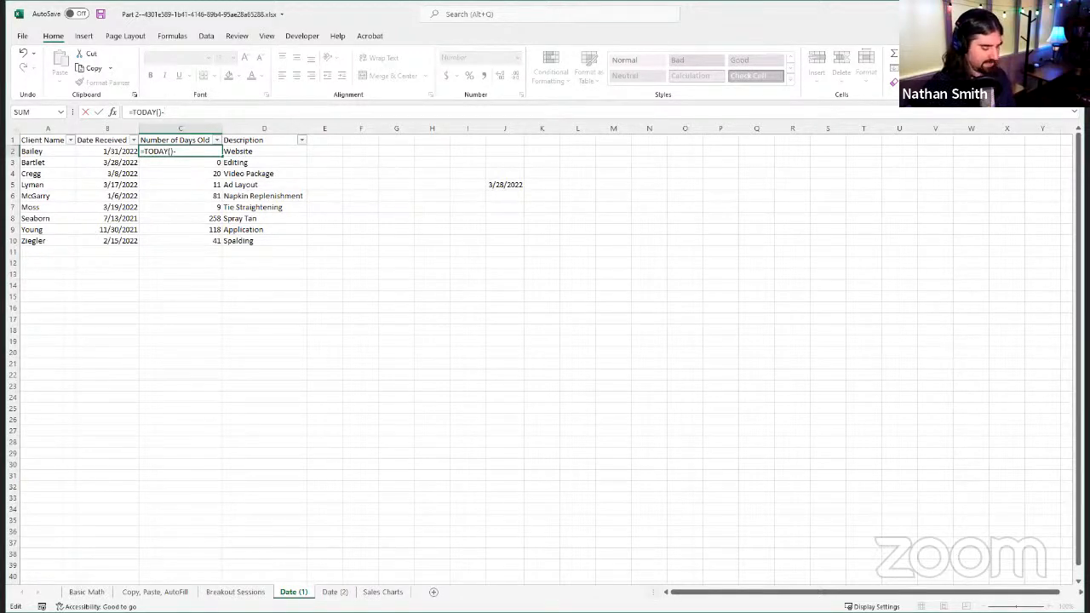
pyautogui.write('-')
pyautogui.click(111, 151)
pyautogui.press('Return')
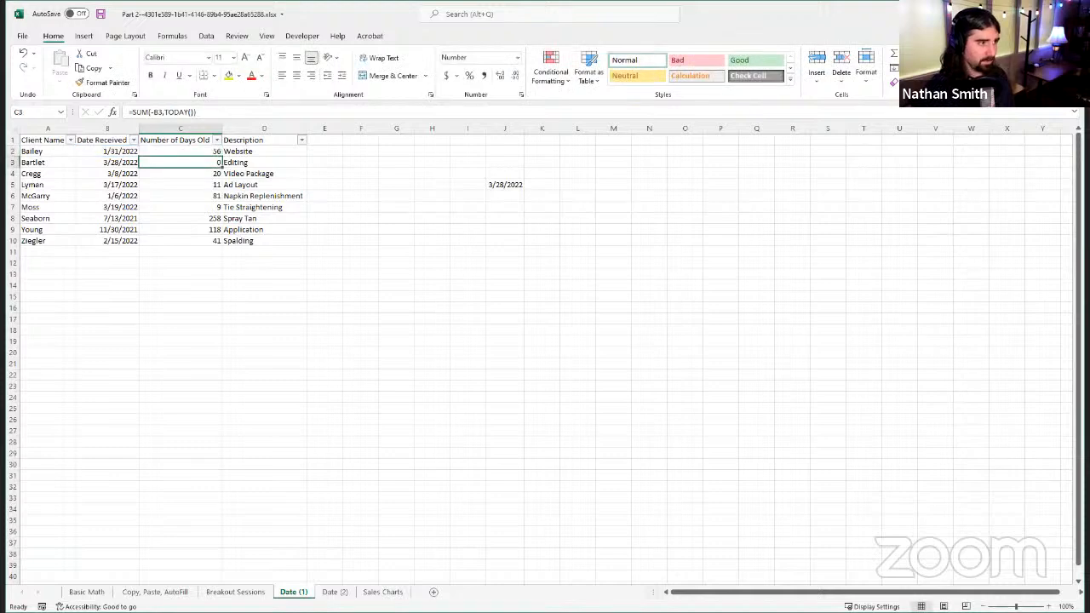
pyautogui.click(201, 151)
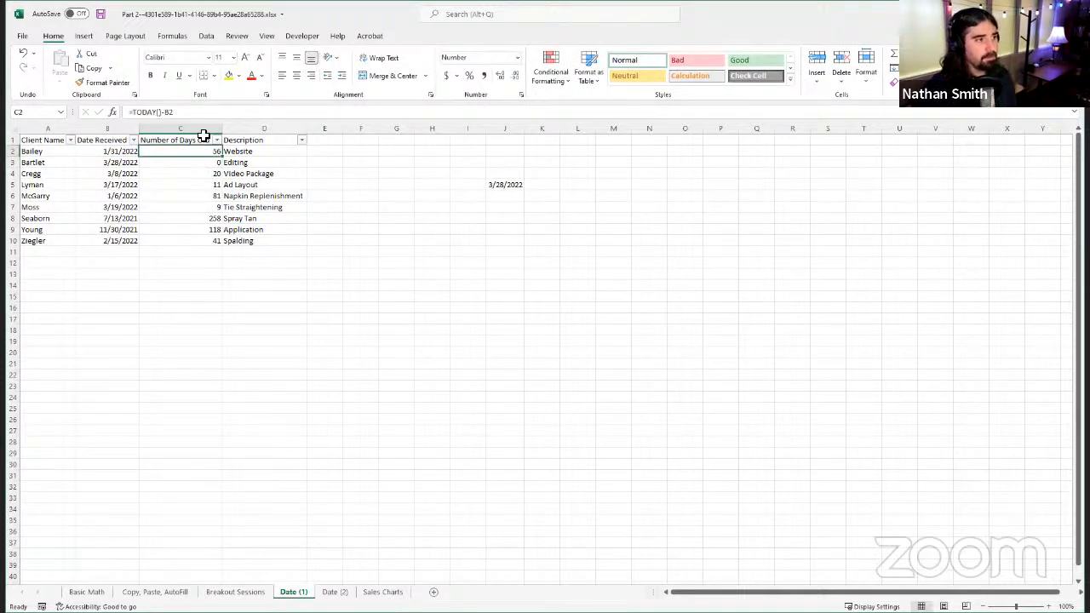
pyautogui.click(197, 162)
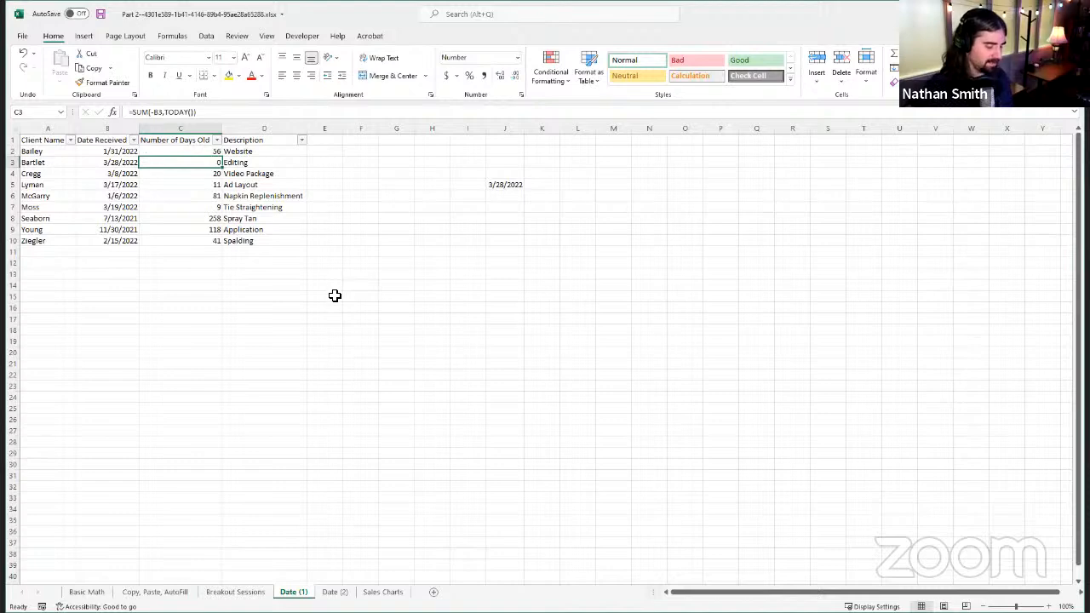
pyautogui.click(213, 151)
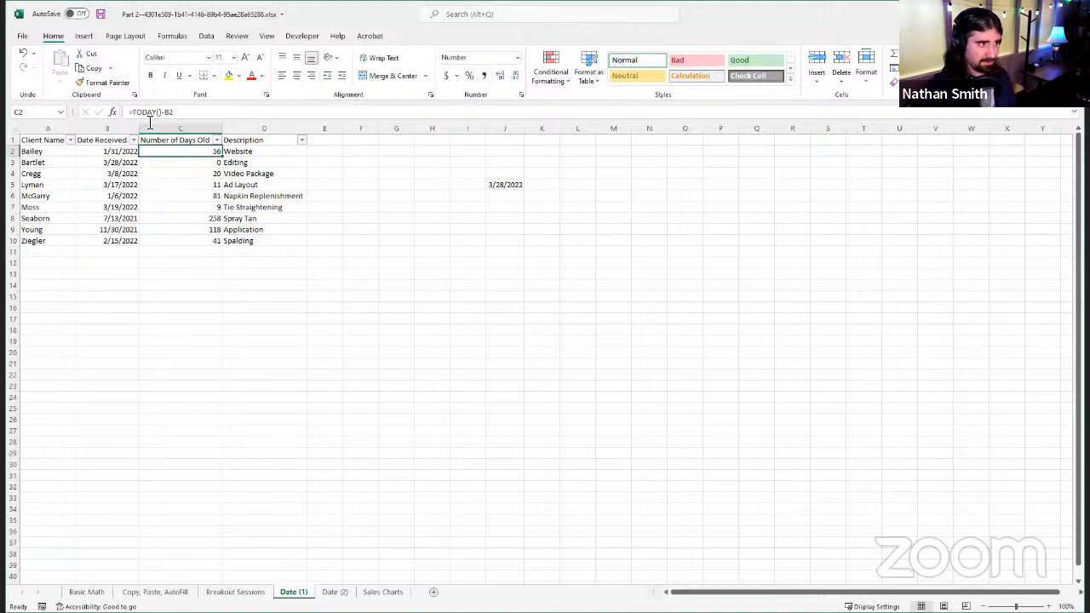
# Step: Rewrite the formula in C3 as =SUM(TODAY()-B3) and compare it with the formula in C4
pyautogui.click(184, 162)
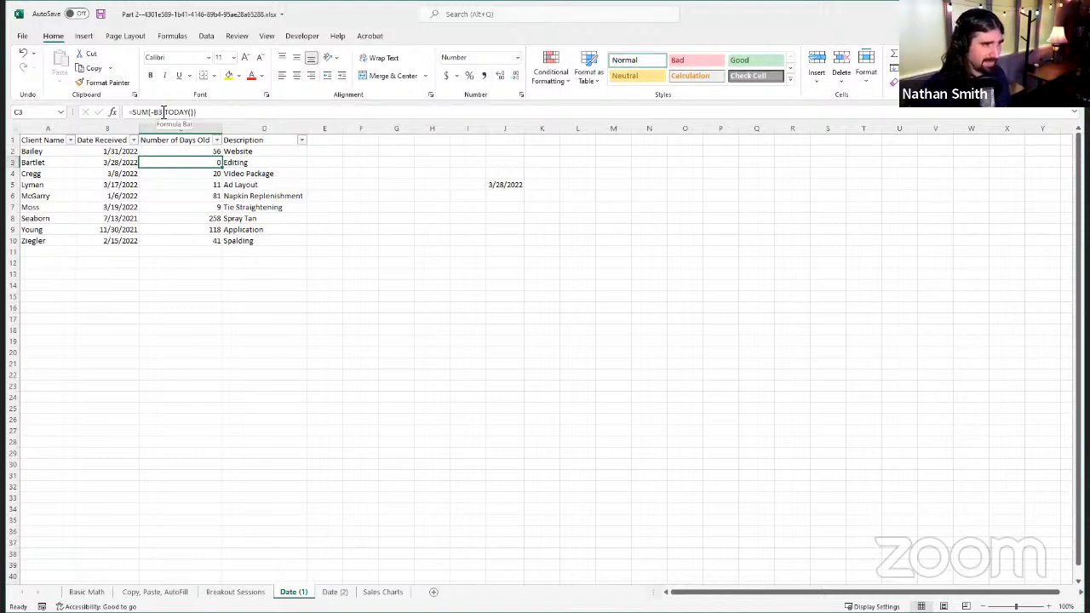
pyautogui.click(164, 112)
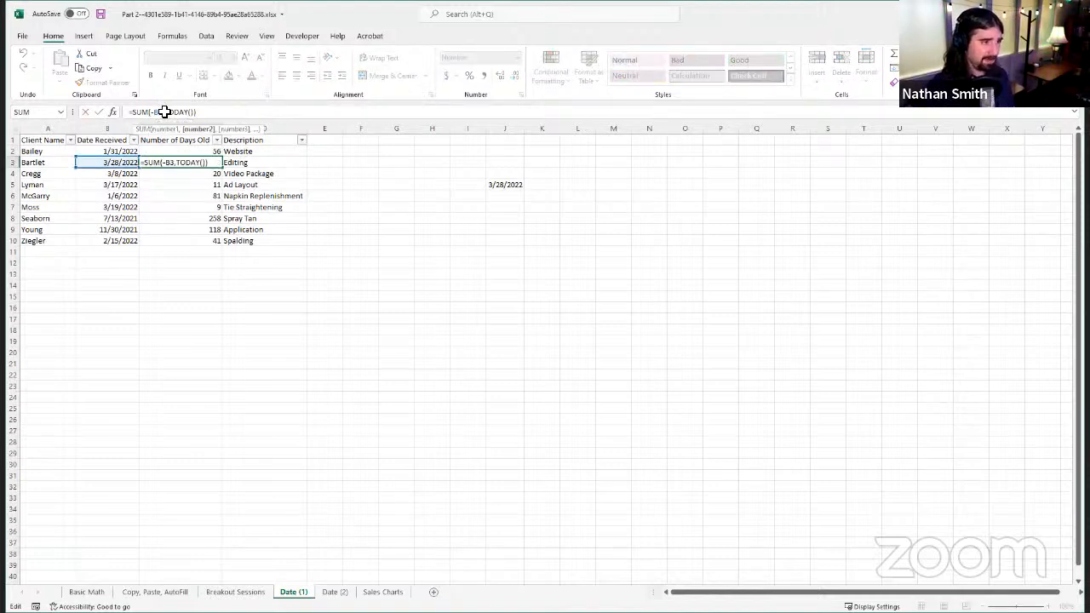
pyautogui.press('BackSpace')
pyautogui.press('BackSpace')
pyautogui.press('BackSpace')
pyautogui.press('BackSpace')
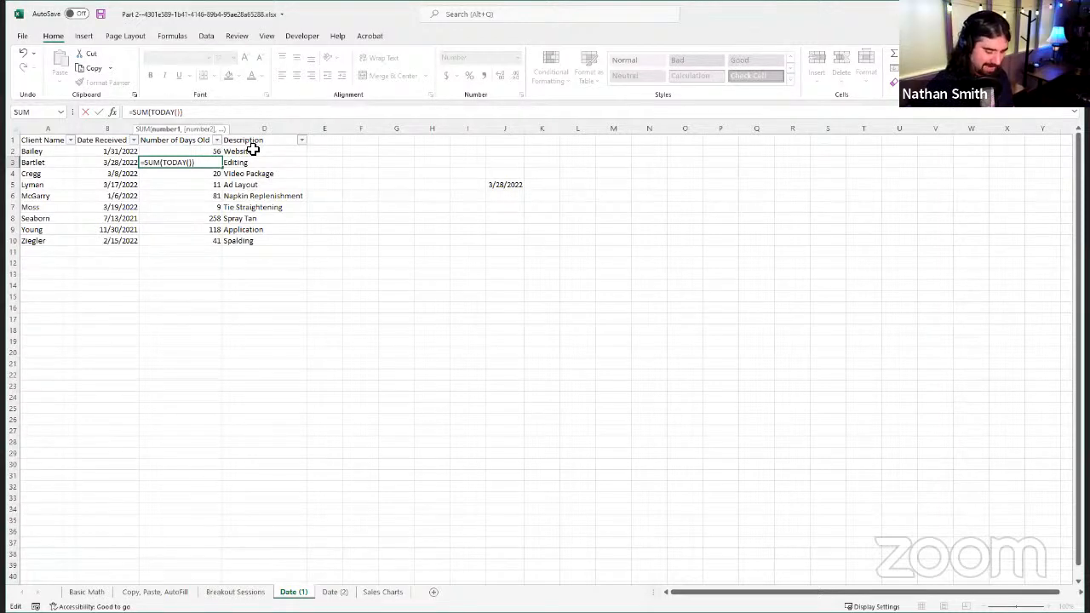
pyautogui.write('-')
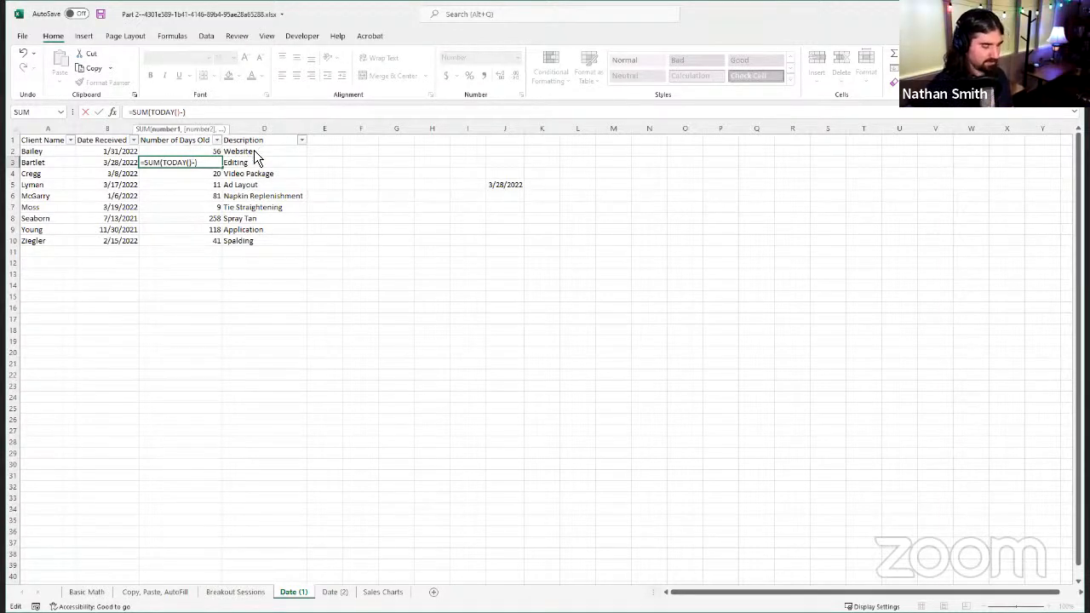
pyautogui.write('B3)')
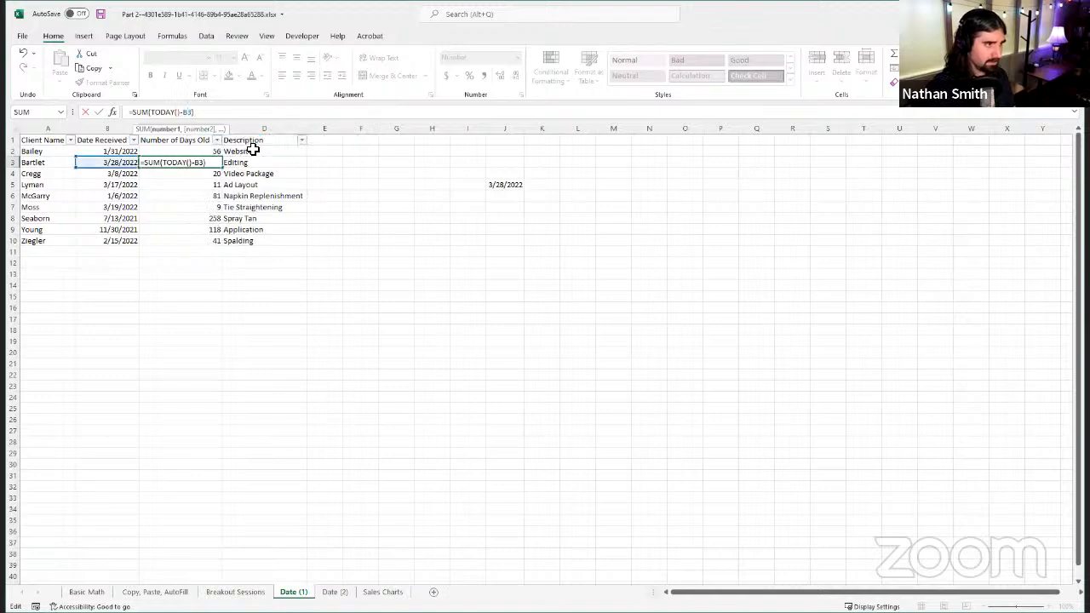
pyautogui.press('Return')
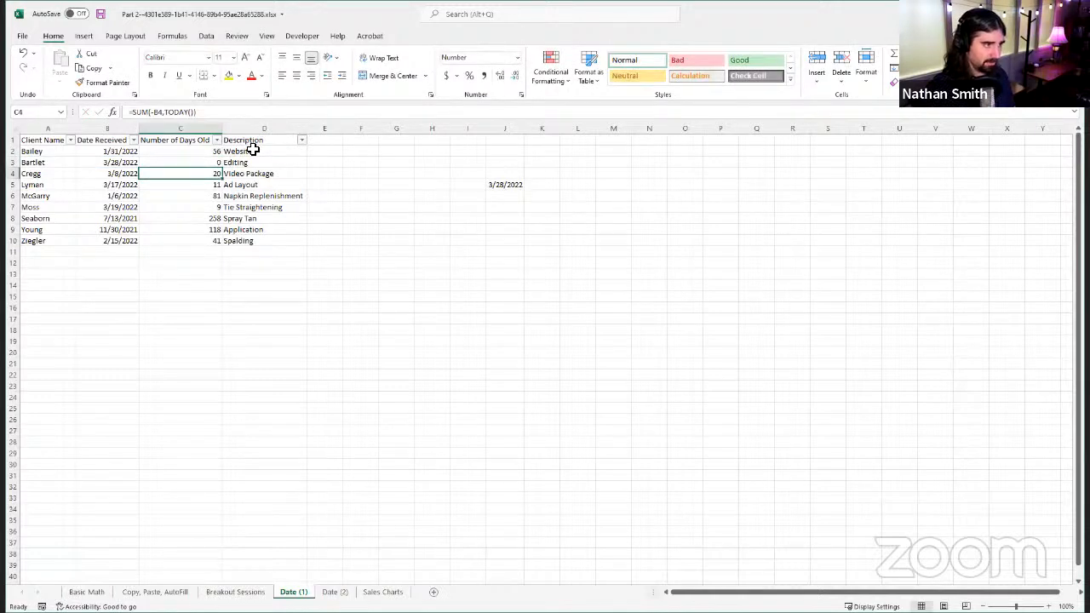
pyautogui.press('Up')
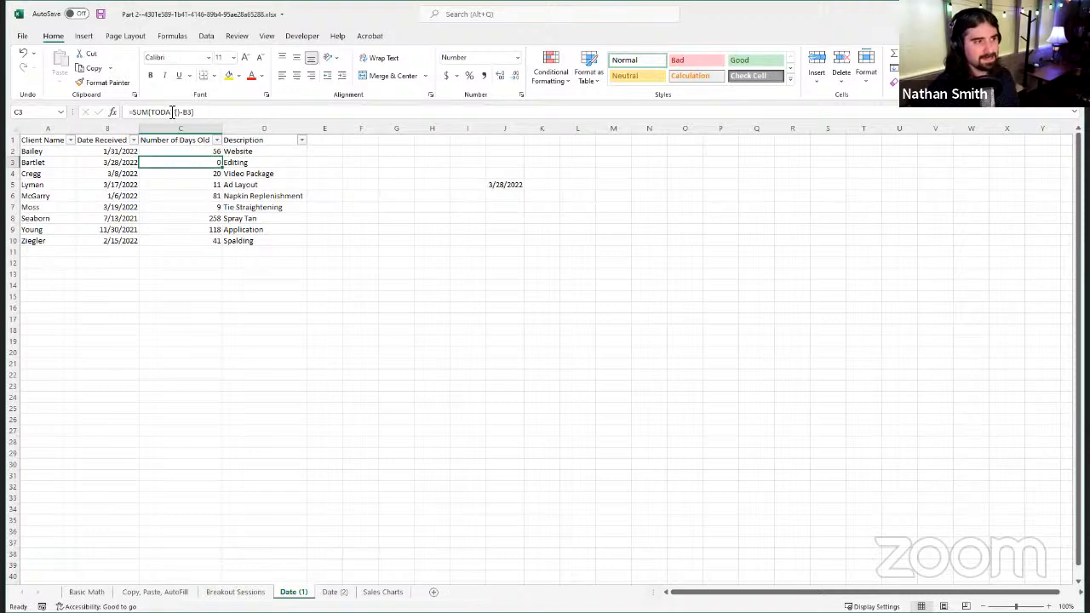
pyautogui.click(189, 173)
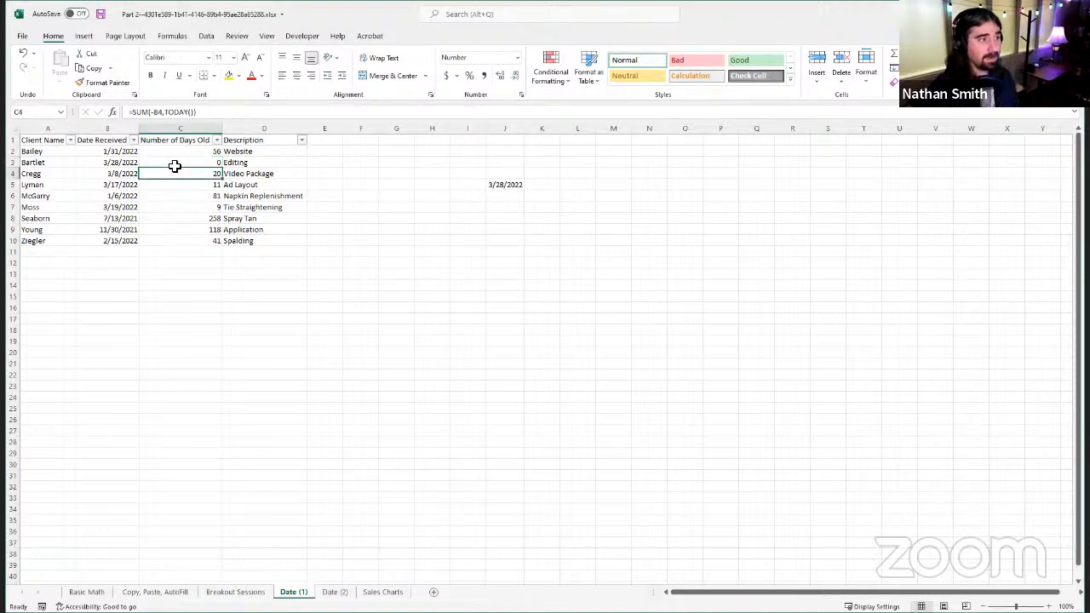
pyautogui.click(175, 163)
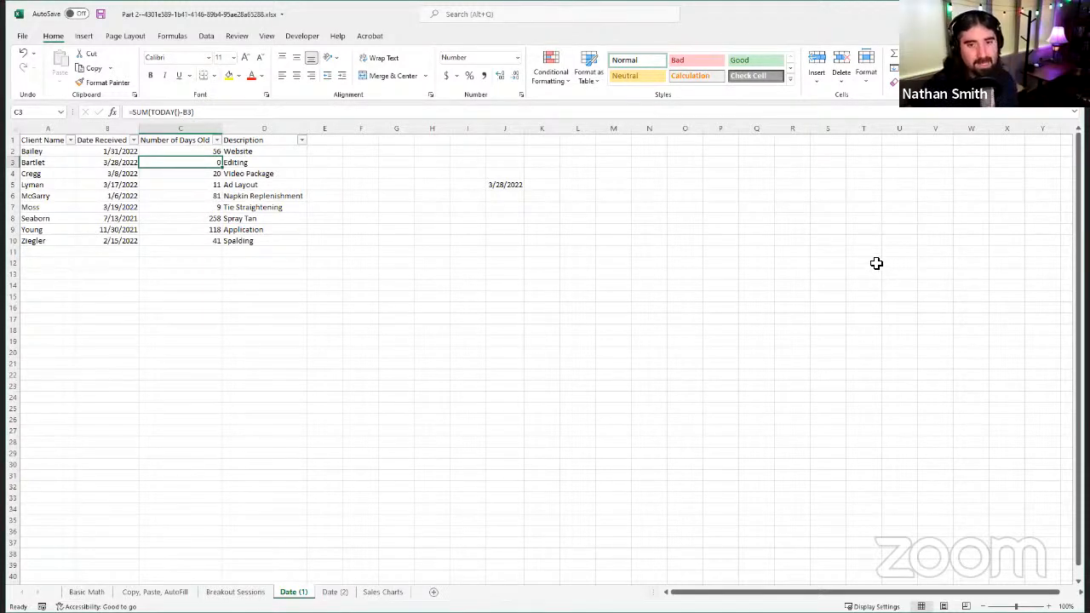
# Step: Fill the =TODAY()-B2 formula from C2 down to C10 and check the copied formulas in the column
pyautogui.click(216, 140)
pyautogui.click(267, 181)
pyautogui.click(204, 153)
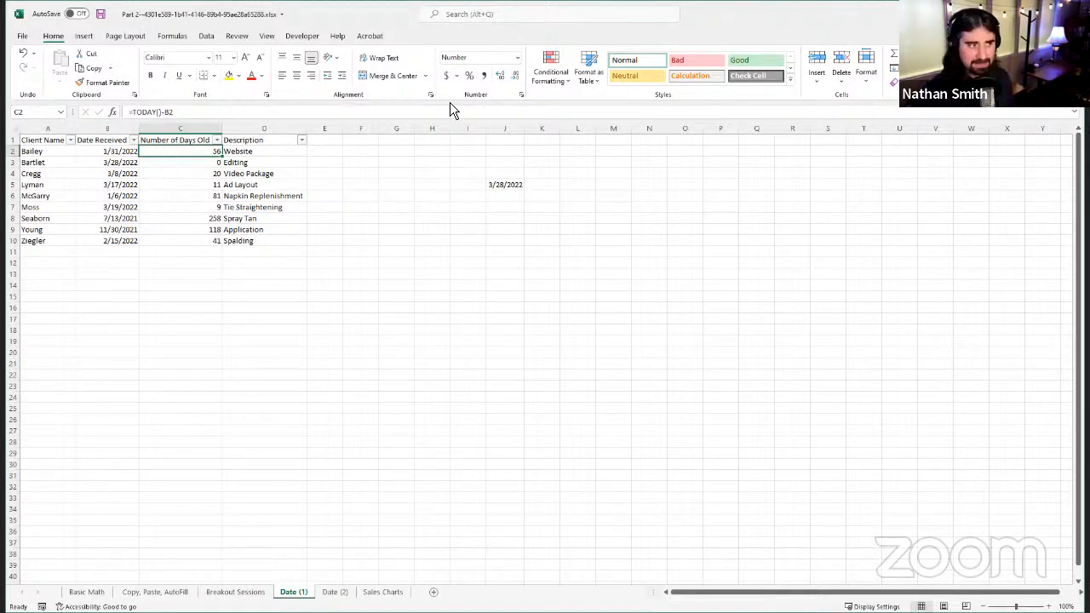
pyautogui.doubleClick(219, 154)
pyautogui.click(198, 173)
pyautogui.press('Down')
pyautogui.press('Down')
pyautogui.press('Down')
pyautogui.press('Down')
pyautogui.press('Down')
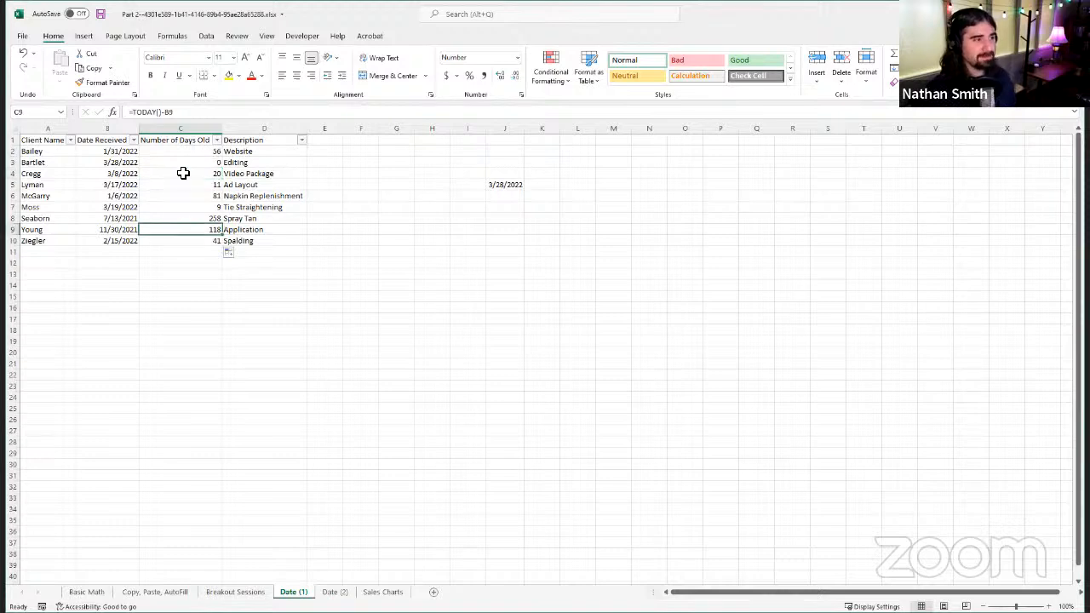
pyautogui.click(178, 153)
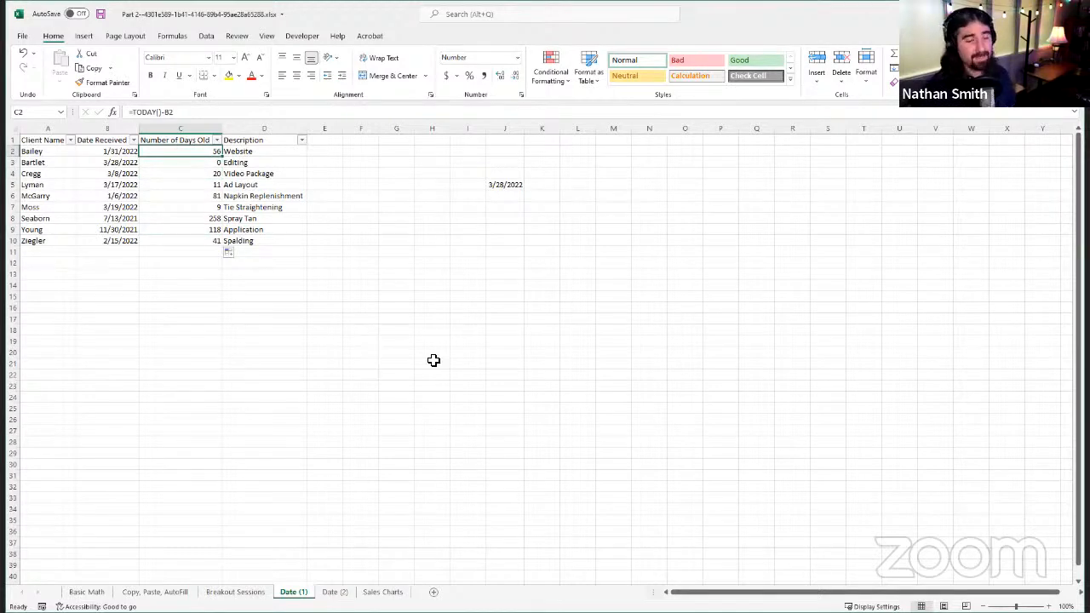
pyautogui.click(43, 140)
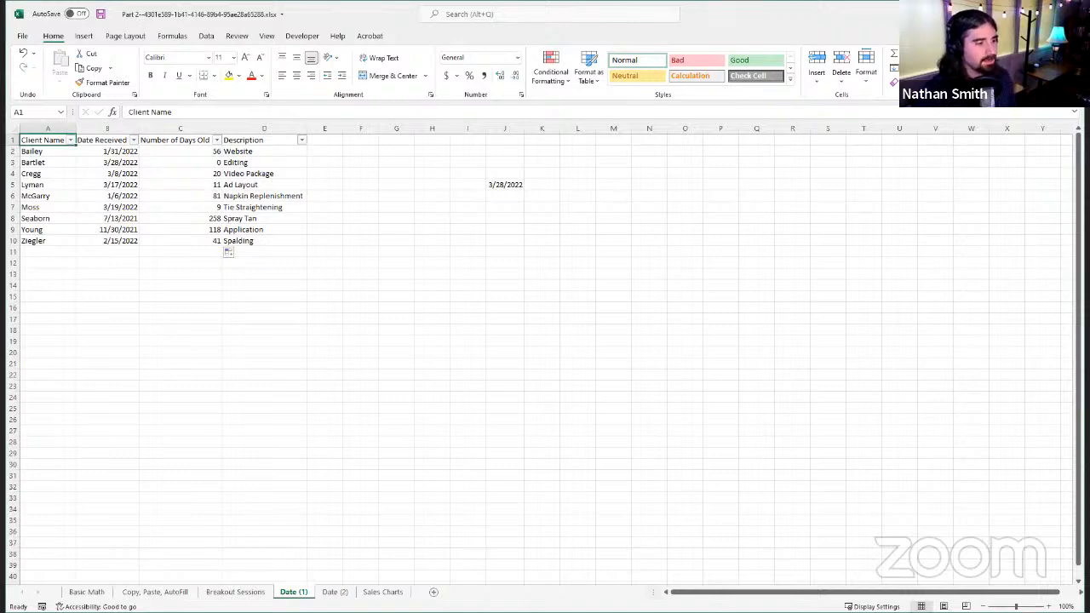
# Step: On the Date (2) sheet, enter =NETWORKDAYS(TODAY(),B2) in C2 to calculate the workdays until the first due date
pyautogui.click(343, 593)
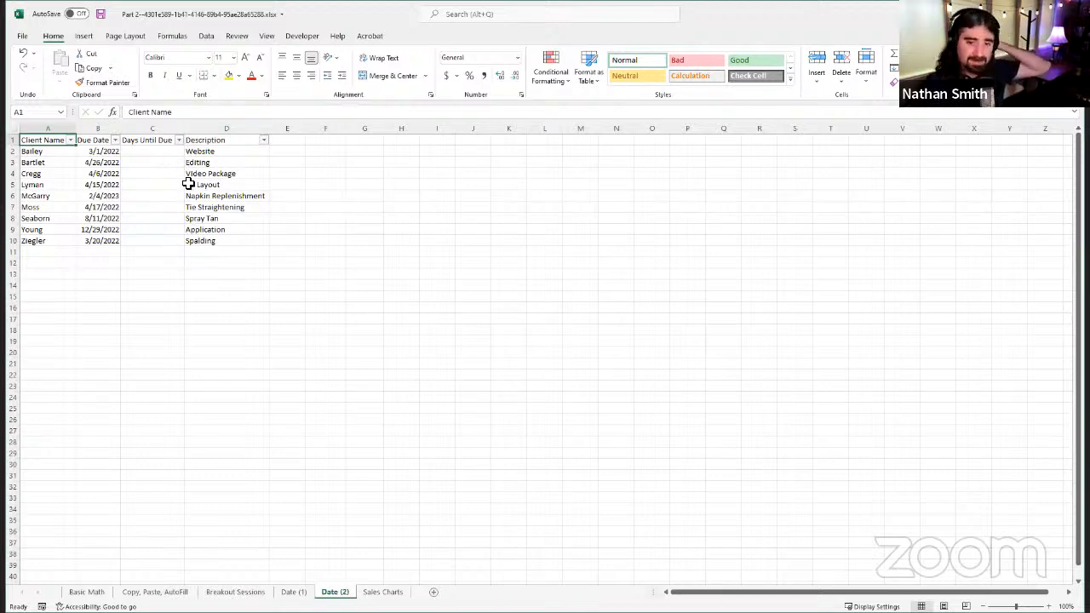
pyautogui.click(155, 150)
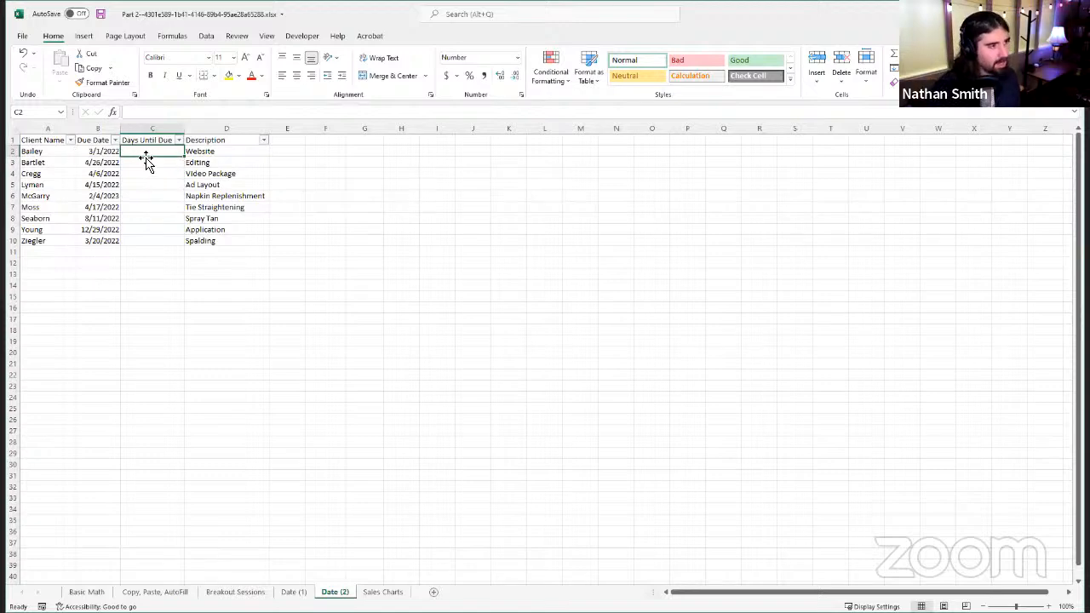
pyautogui.click(169, 112)
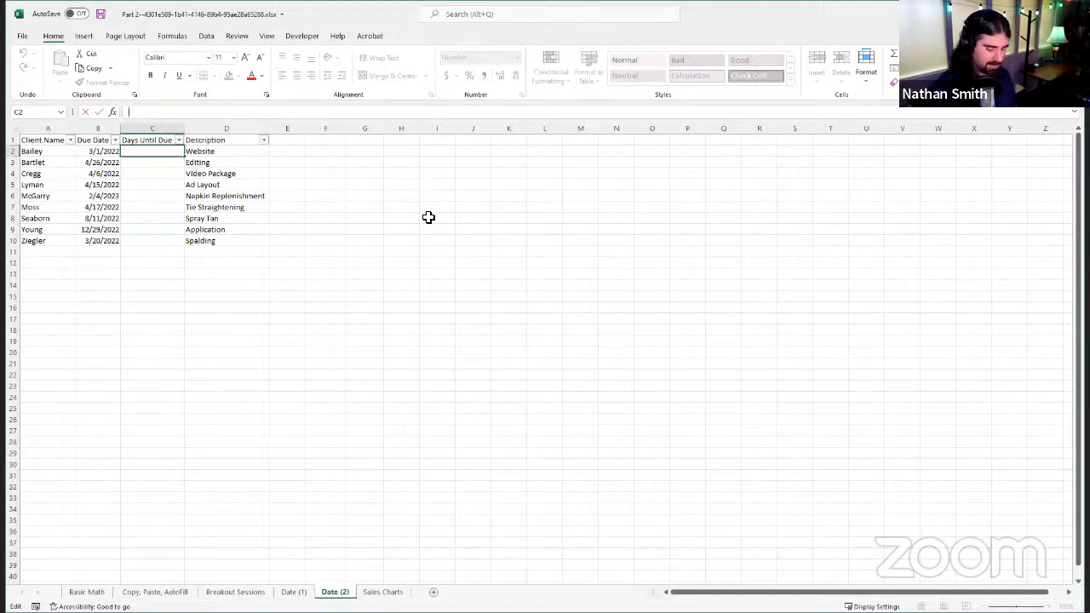
pyautogui.write('=')
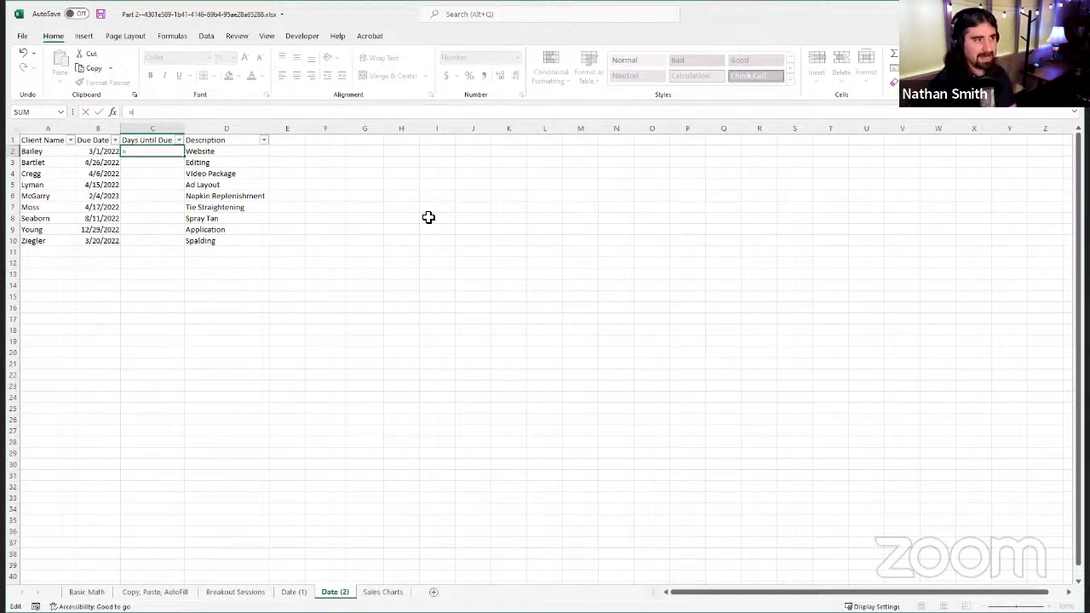
pyautogui.write('NETWORKDAYS')
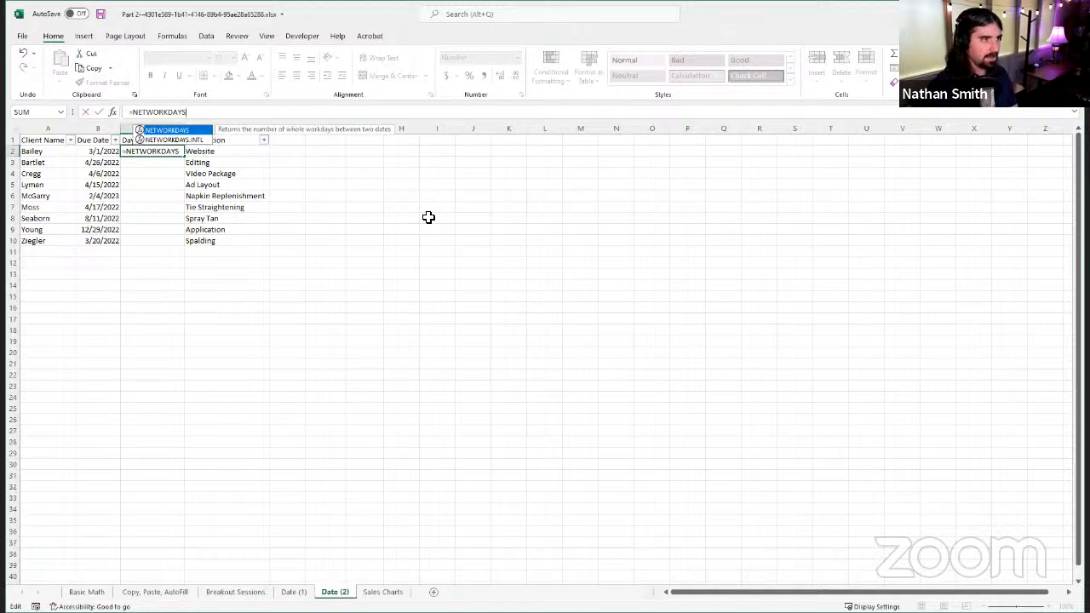
pyautogui.write('(')
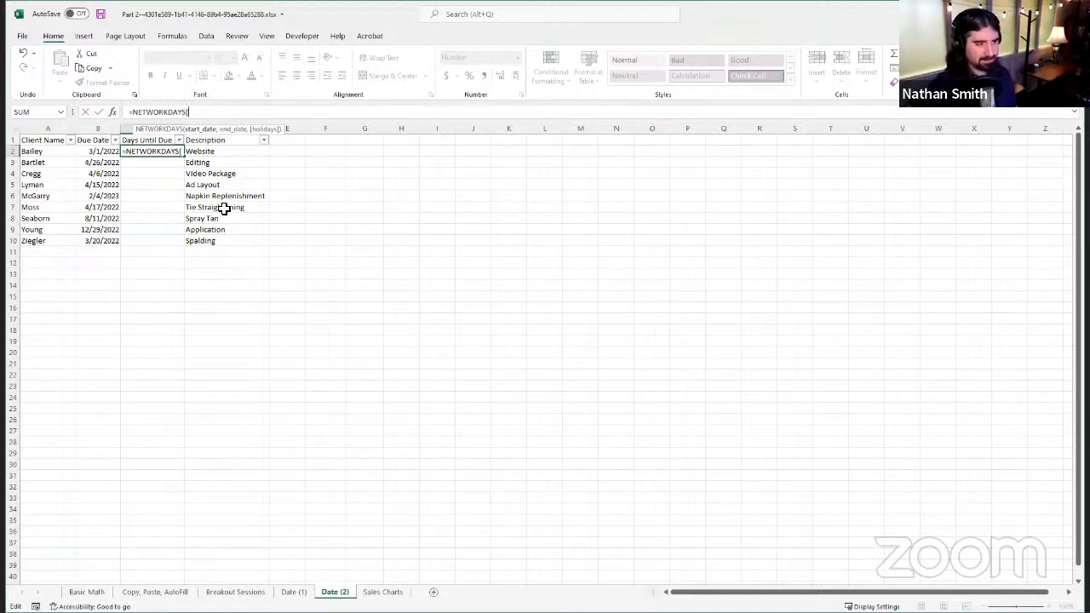
pyautogui.write('TODA')
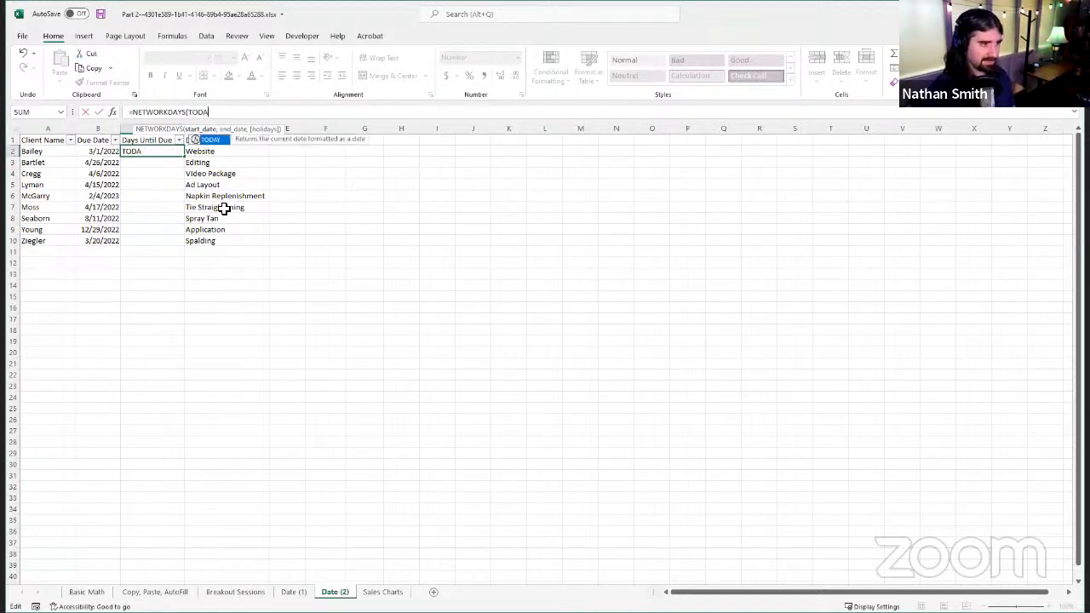
pyautogui.write('Y(')
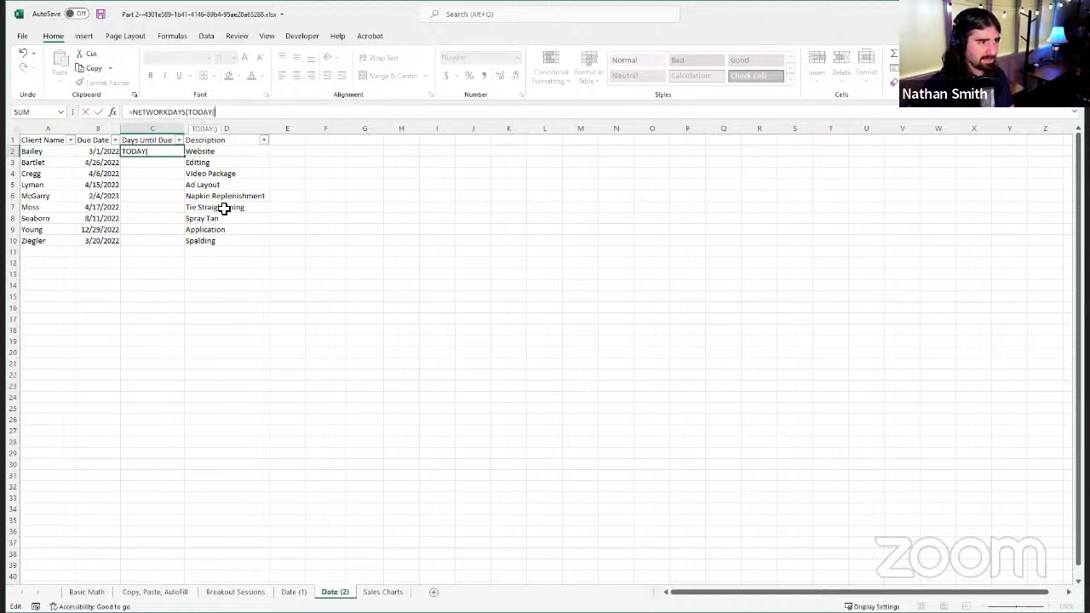
pyautogui.write(')')
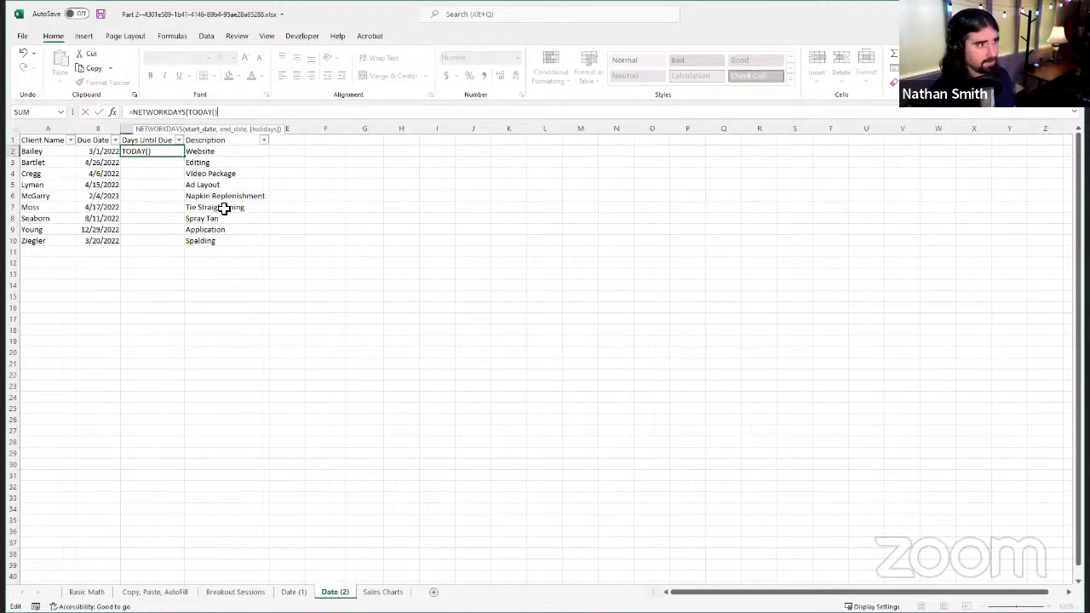
pyautogui.write(',')
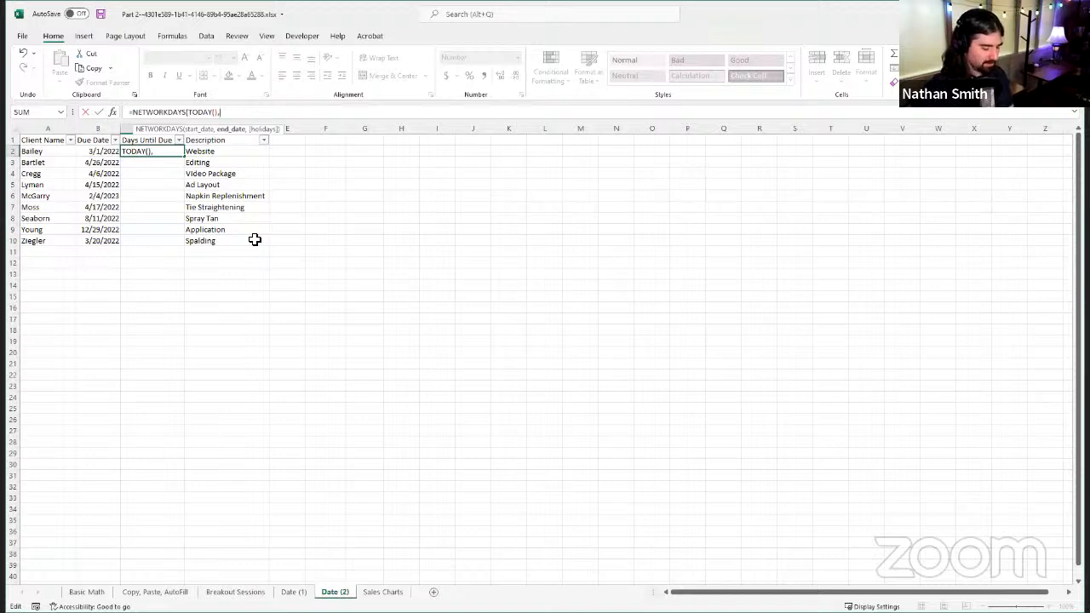
pyautogui.write('B2')
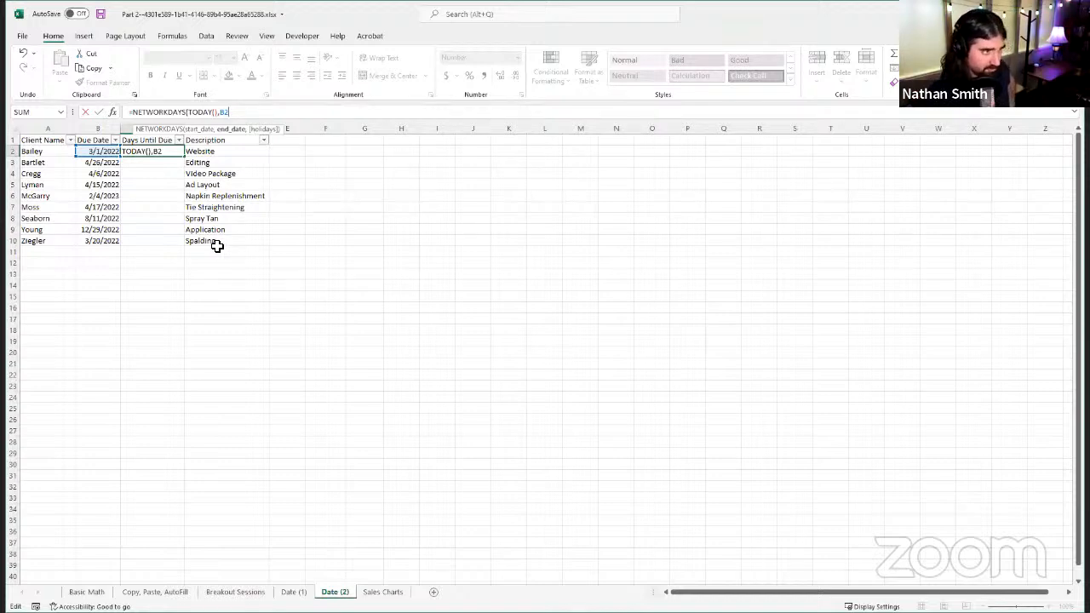
pyautogui.write(')')
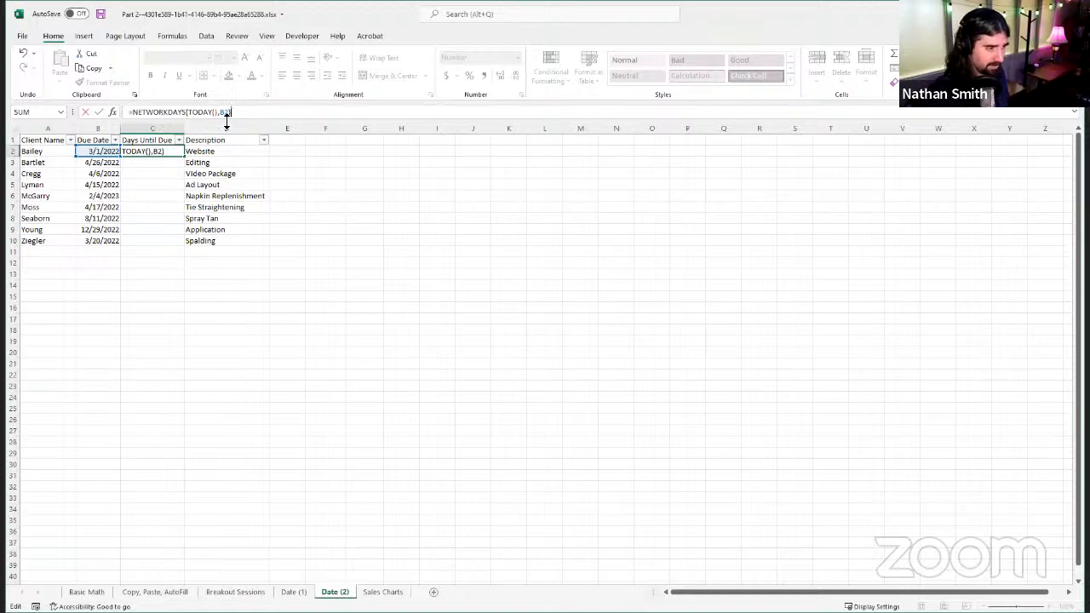
pyautogui.click(99, 113)
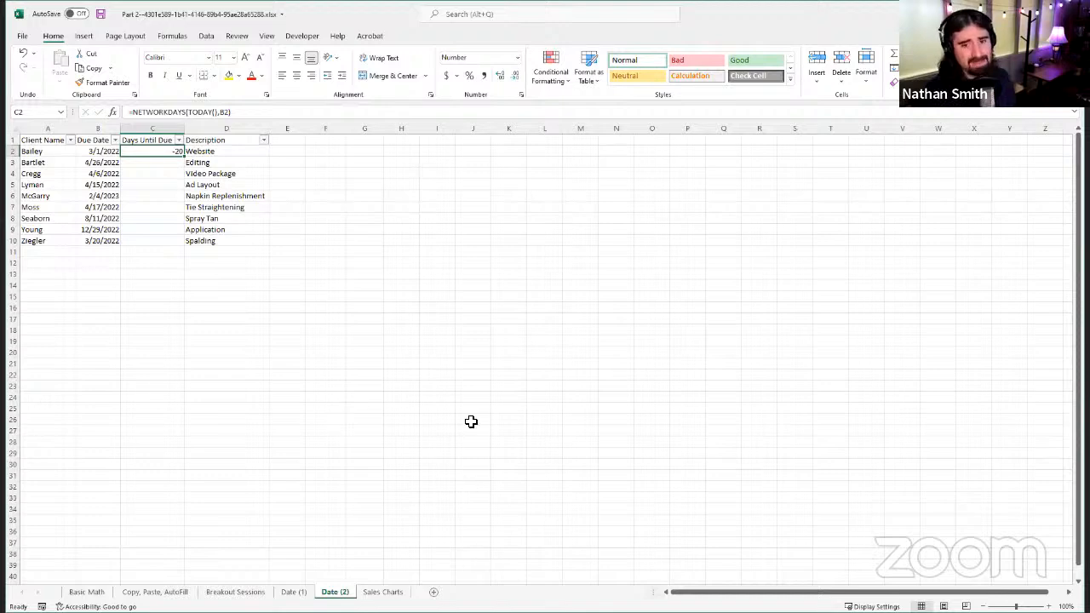
# Step: Fill the NETWORKDAYS formula from C2 down to C10 and check the copied formulas in C3, C4 and C5
pyautogui.doubleClick(184, 157)
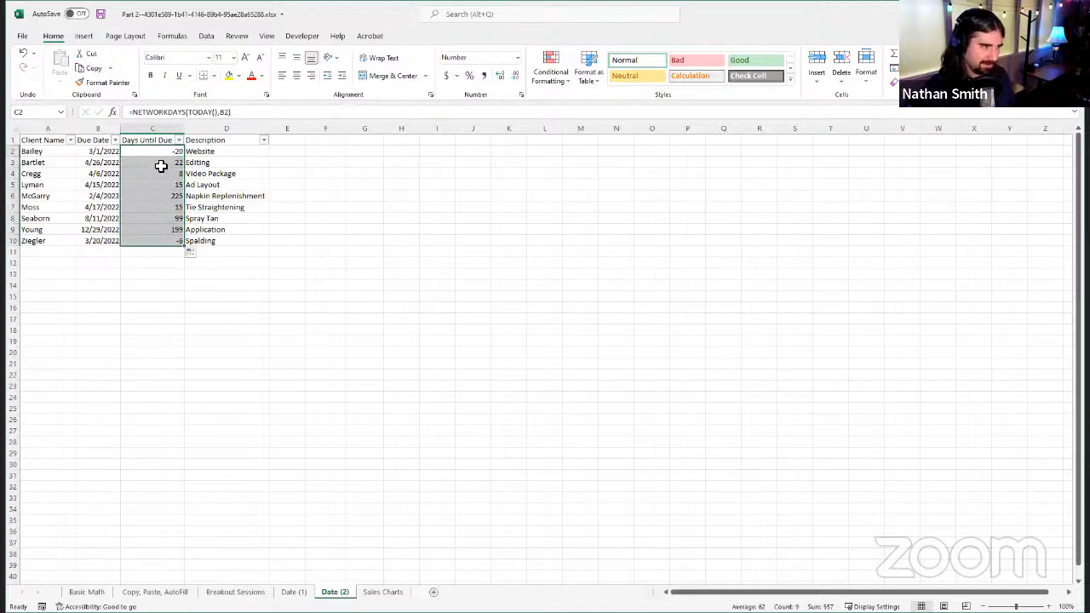
pyautogui.click(162, 167)
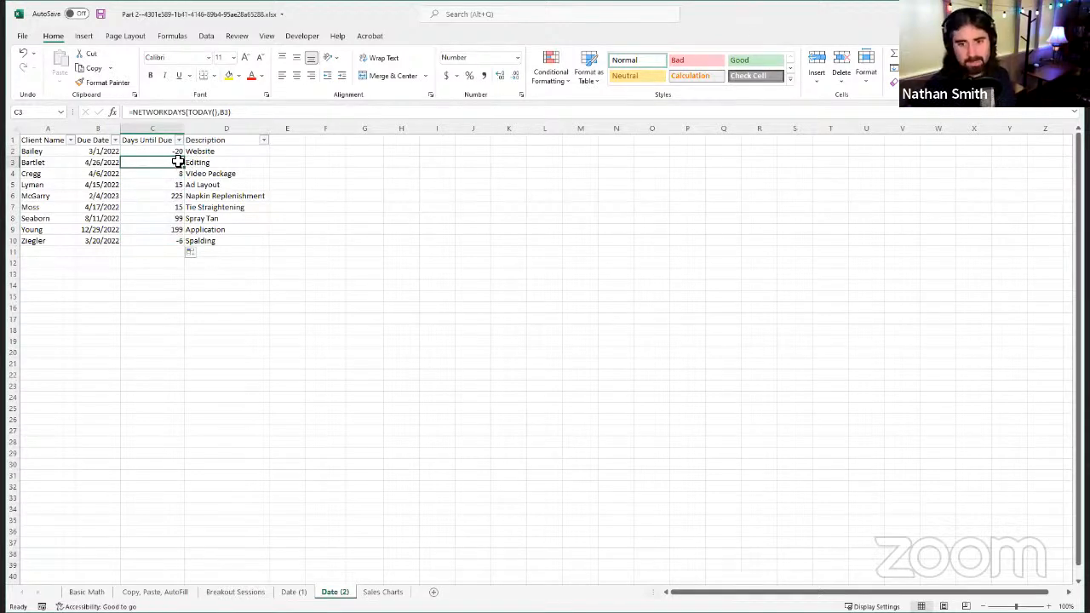
pyautogui.click(165, 175)
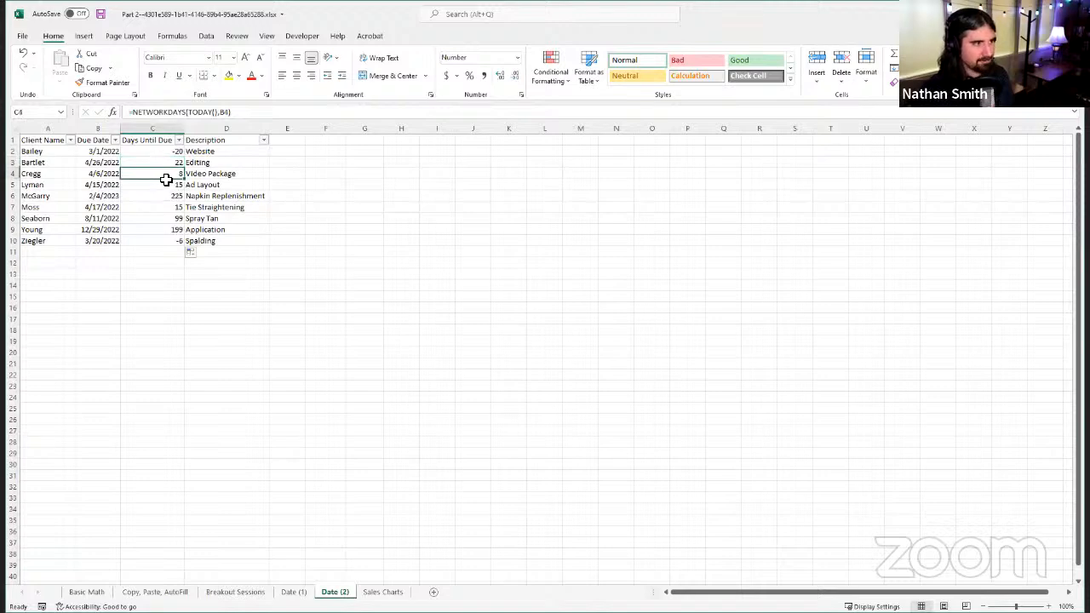
pyautogui.click(157, 183)
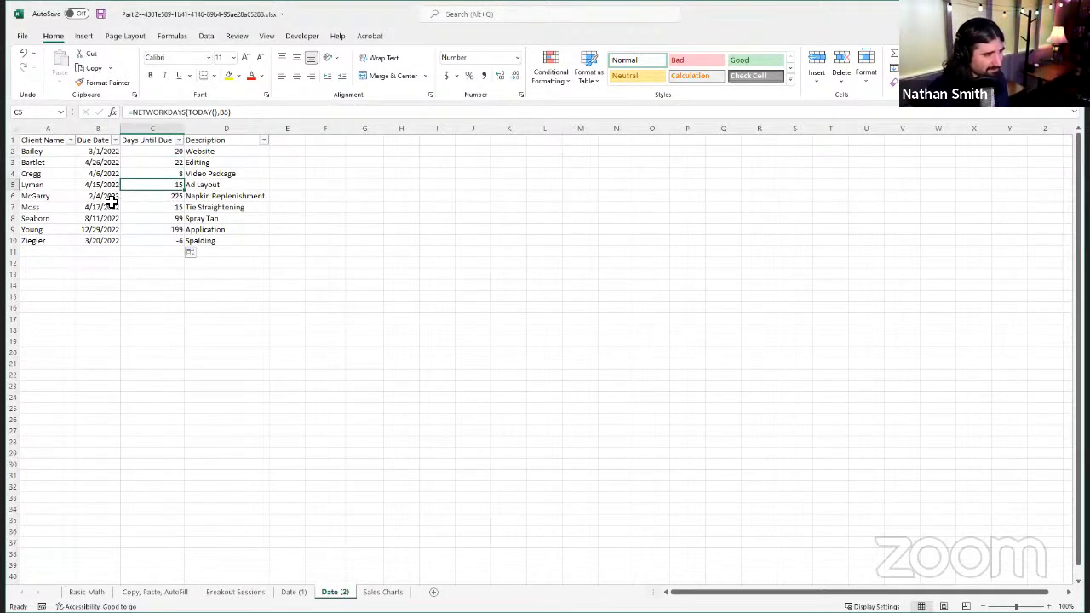
pyautogui.click(159, 176)
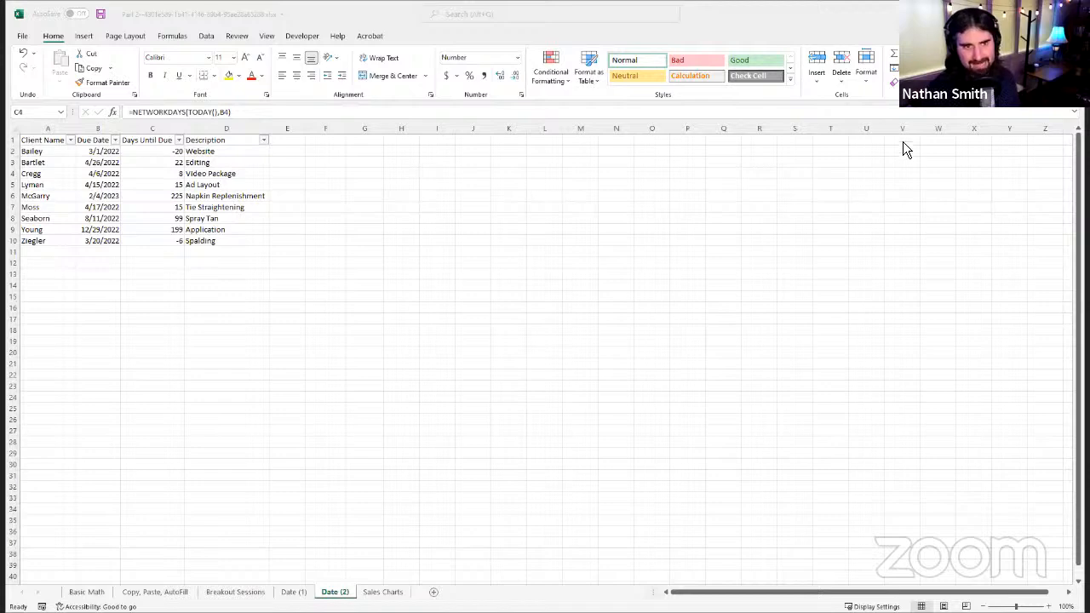
# Step: Remove the closing parenthesis from the NETWORKDAYS formula in C4 as a demonstration and discard the edit
pyautogui.click(848, 34)
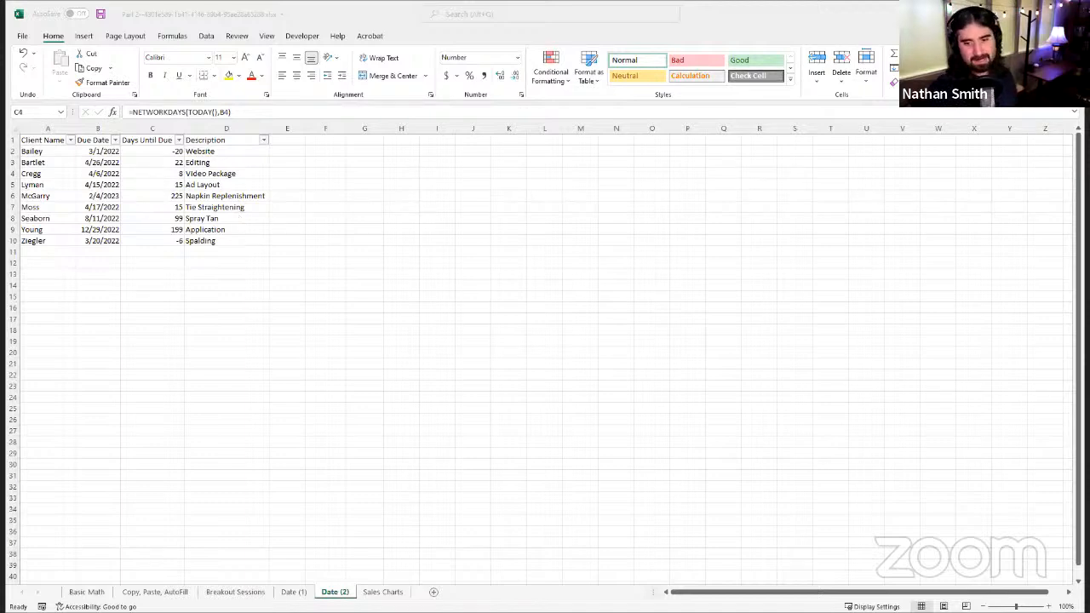
pyautogui.click(167, 175)
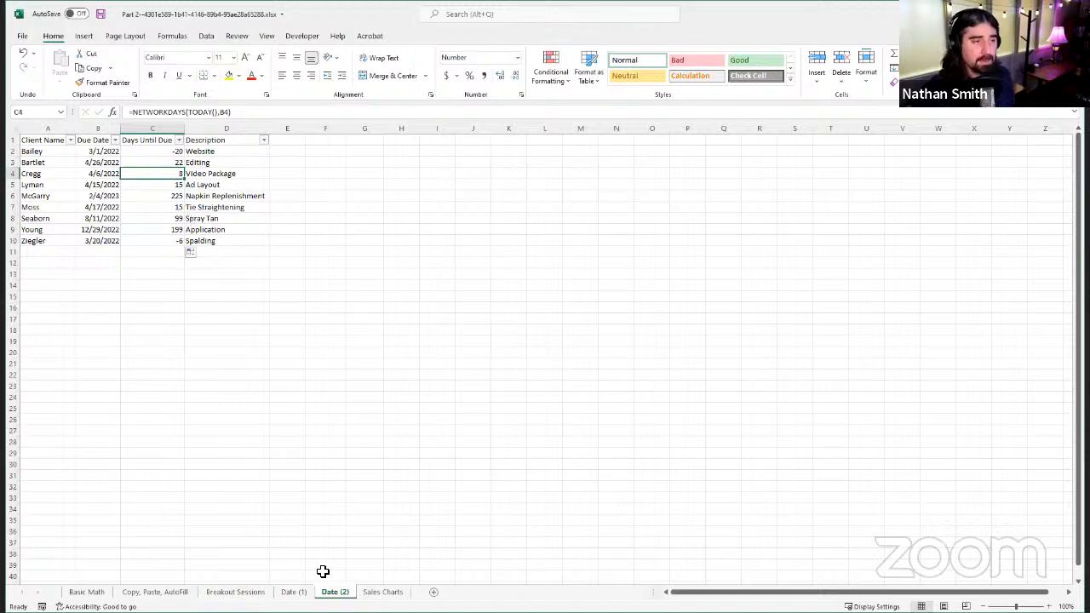
pyautogui.click(254, 111)
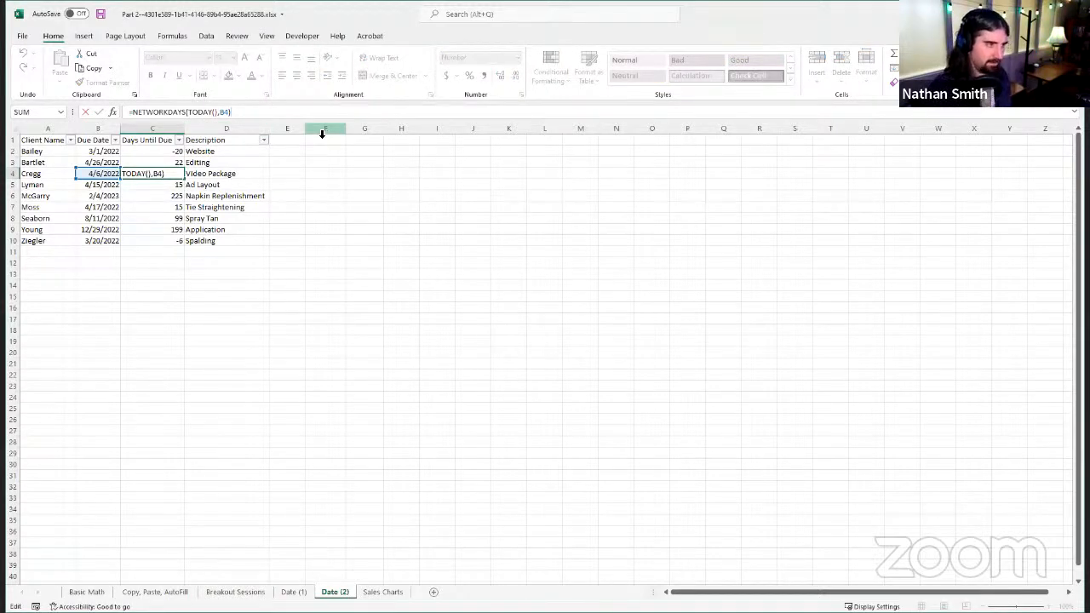
pyautogui.press('BackSpace')
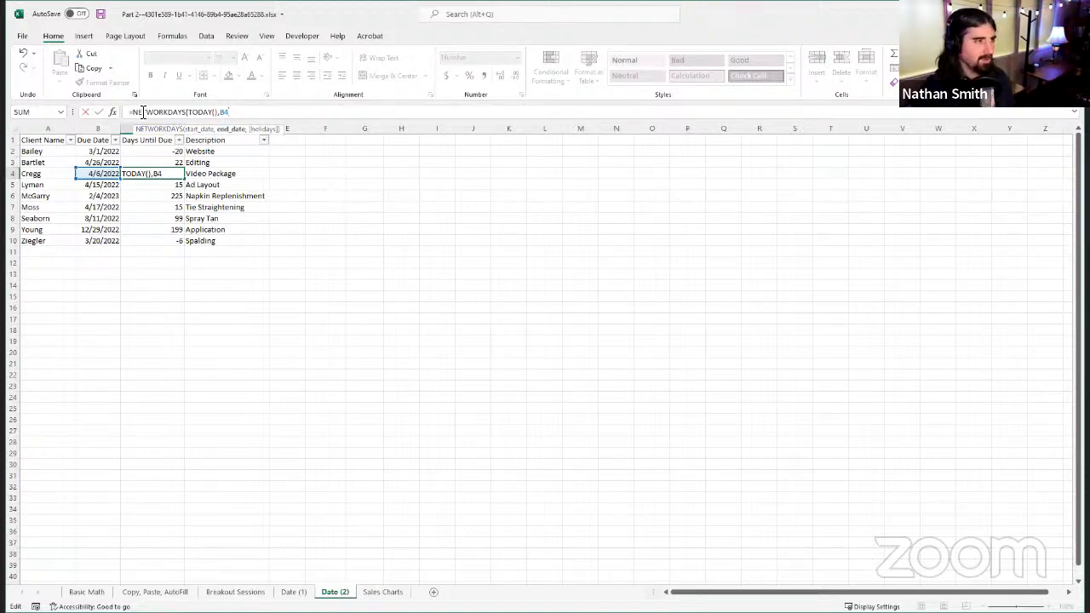
pyautogui.click(86, 111)
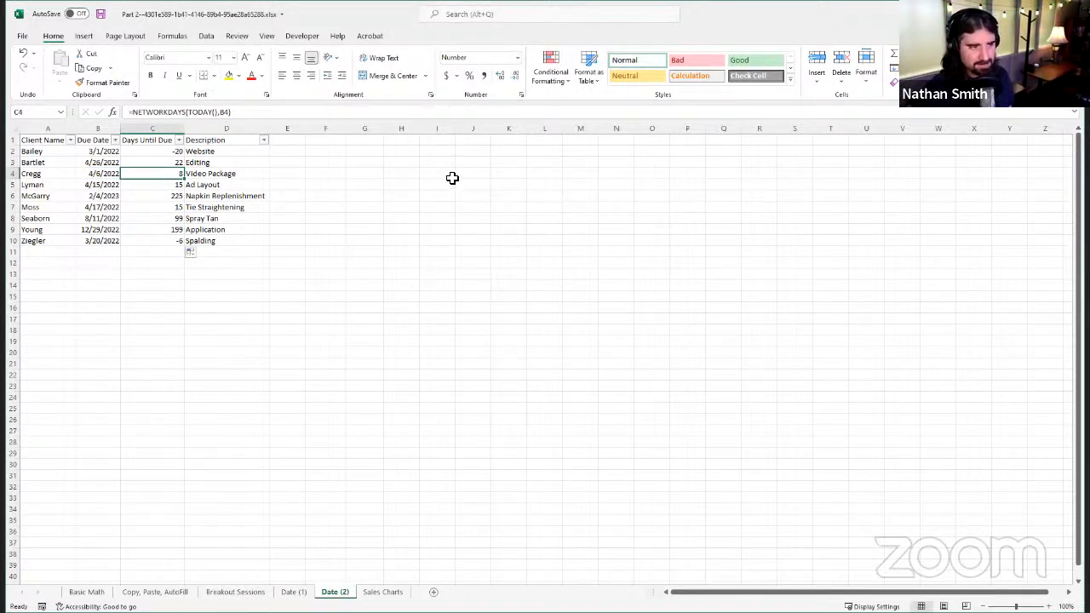
pyautogui.moveTo(440, 172); pyautogui.dragTo(426, 346)
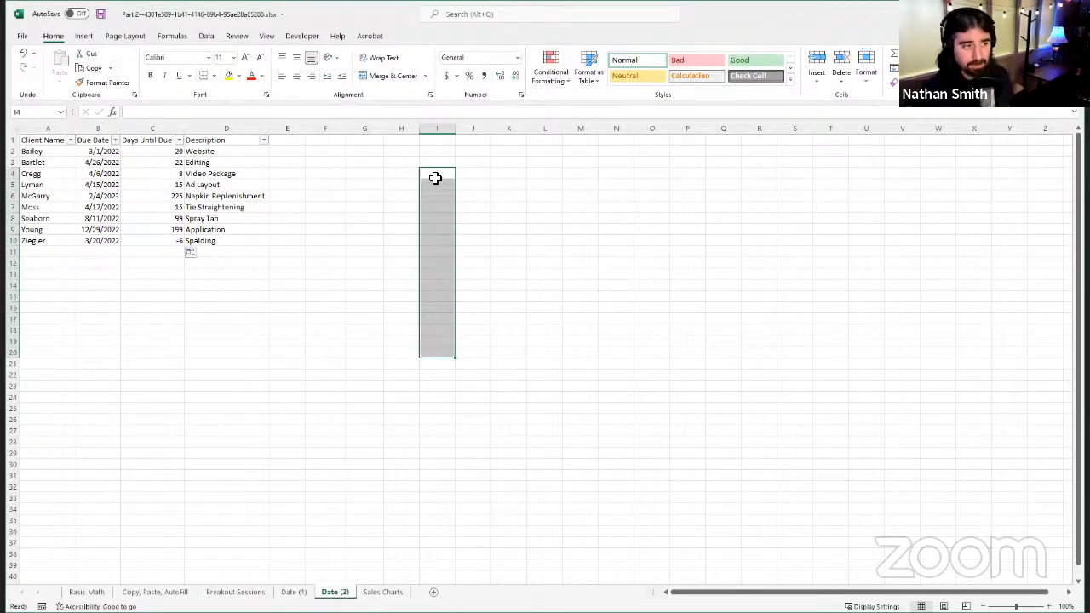
pyautogui.click(375, 174)
pyautogui.click(60, 140)
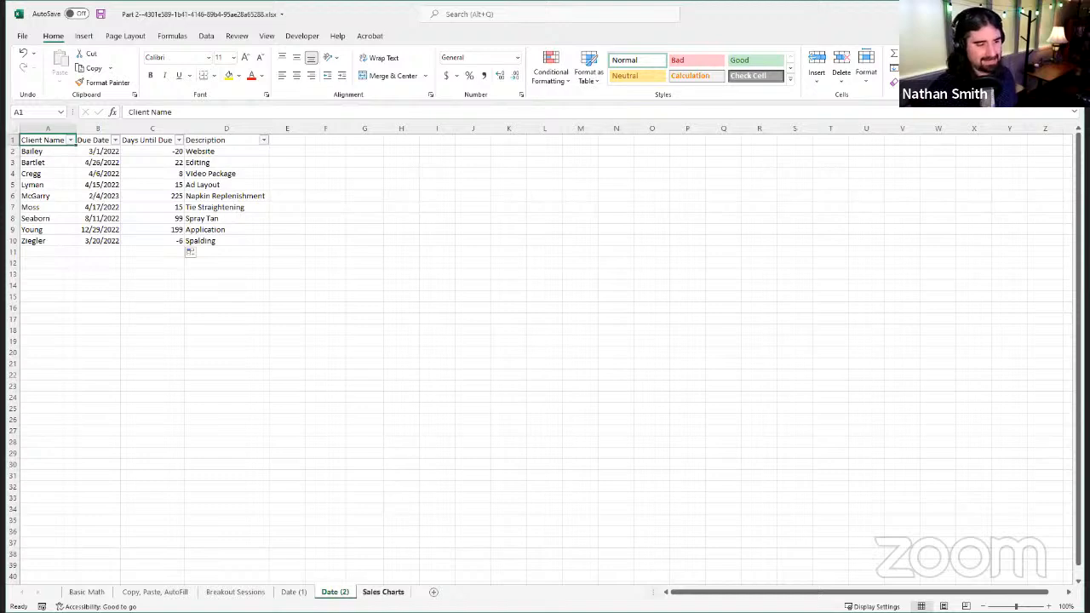
# Step: On the Sales Charts sheet, select the sales table A1:I6 and open the recommended charts for it
pyautogui.click(385, 593)
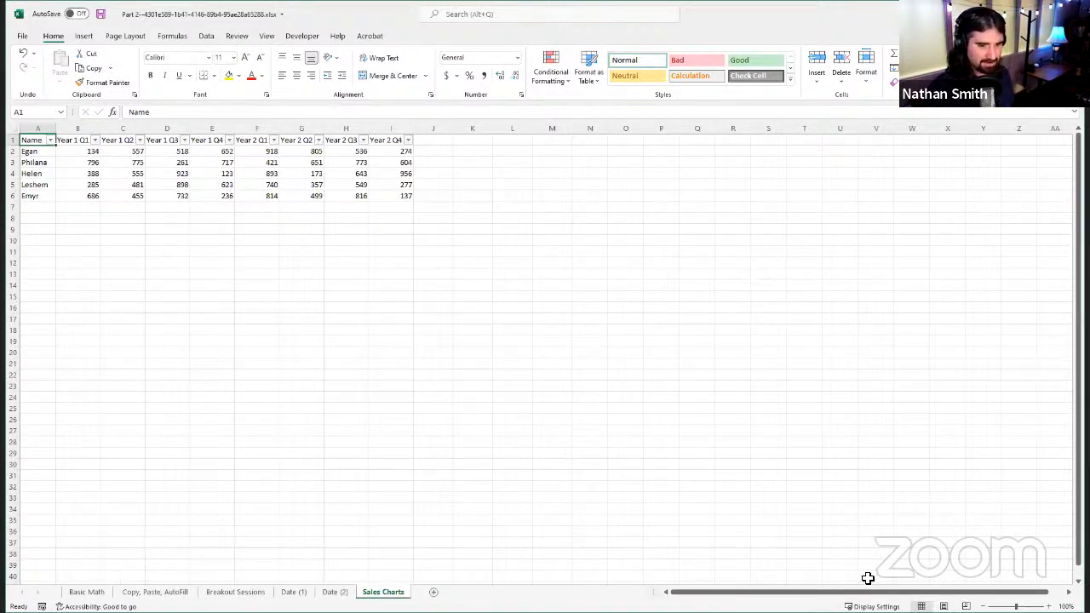
pyautogui.keyDown('ctrl'); pyautogui.scroll(4, 974, 508); pyautogui.keyUp('ctrl')
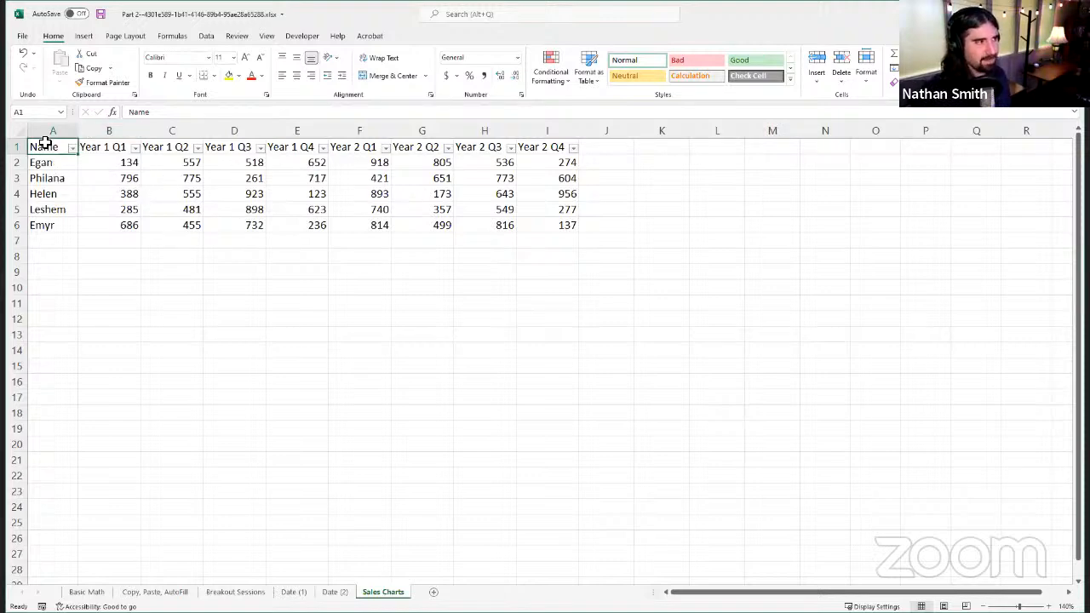
pyautogui.moveTo(44, 145); pyautogui.dragTo(544, 222)
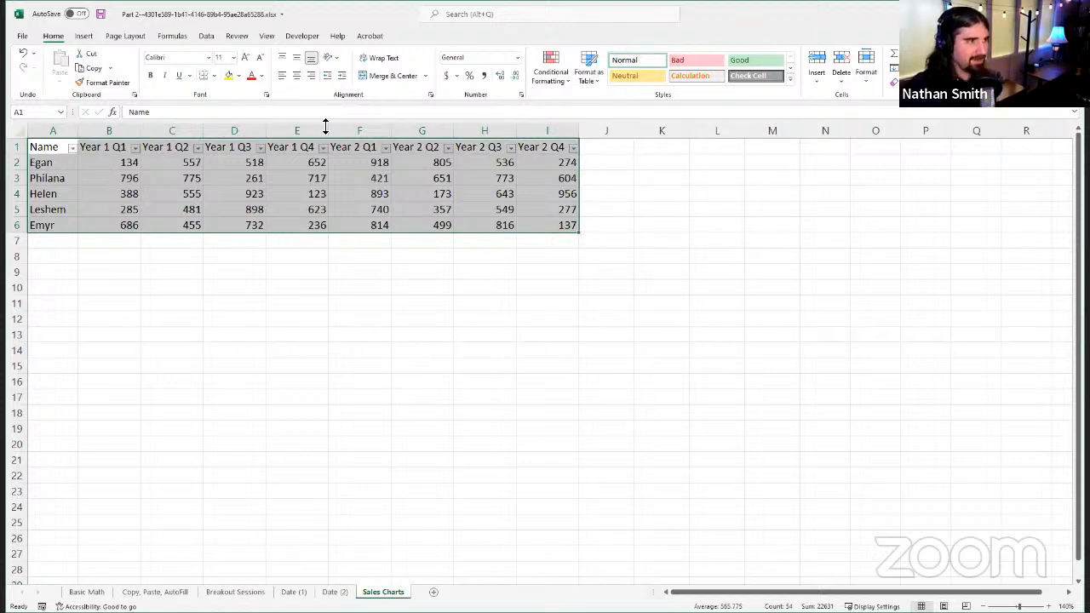
pyautogui.click(174, 35)
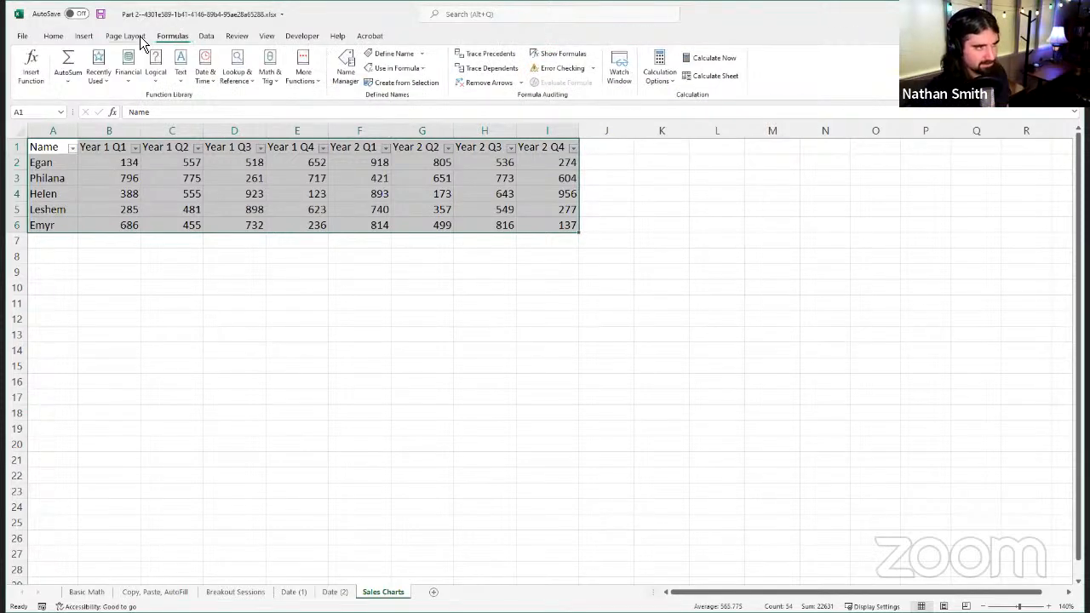
pyautogui.click(85, 36)
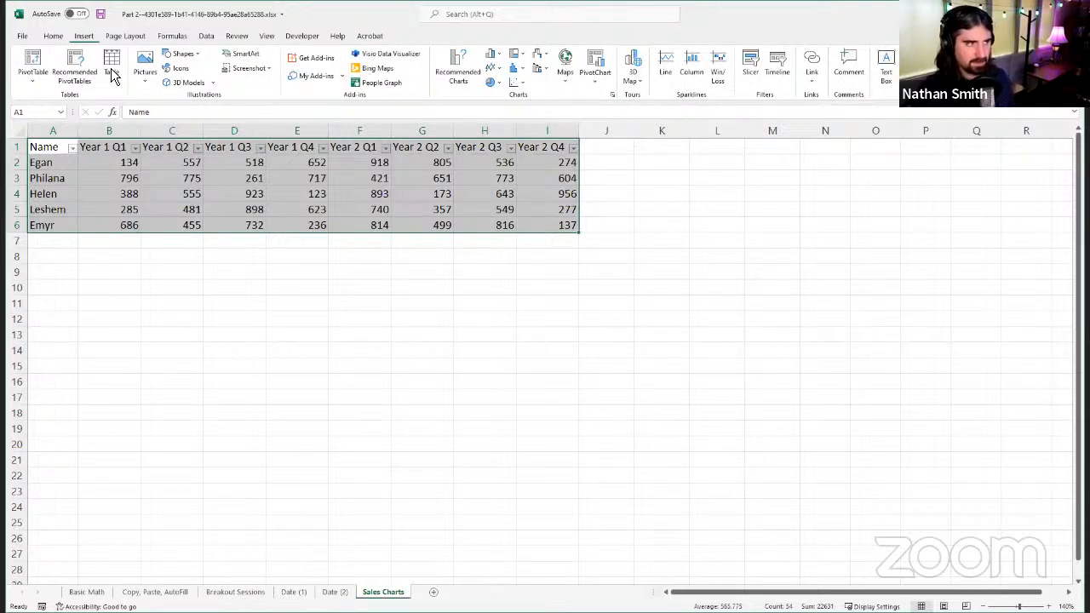
pyautogui.click(452, 71)
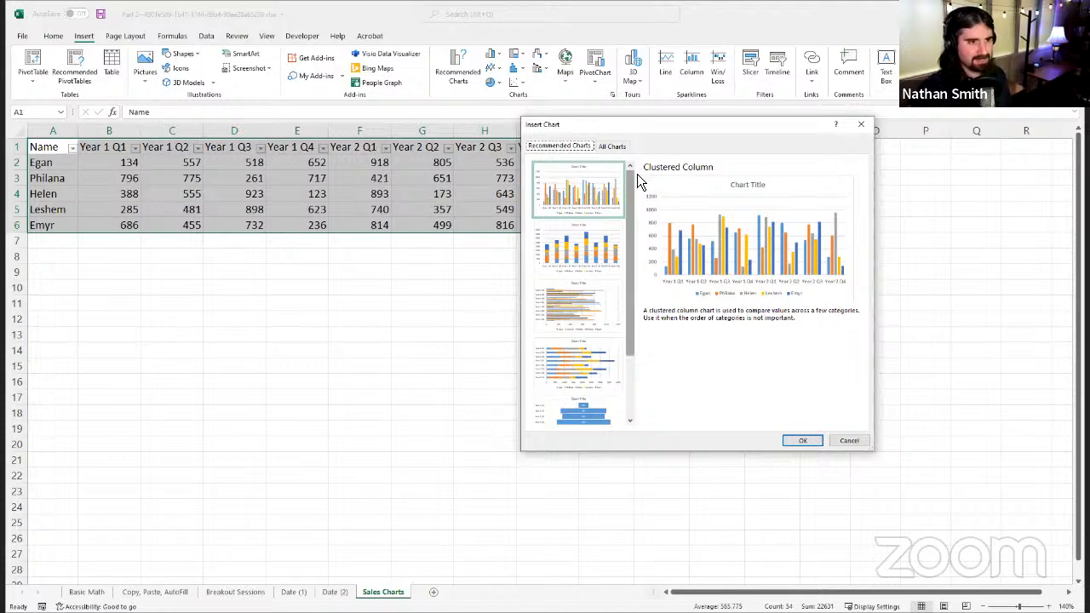
# Step: Reposition the Insert Chart dialog so the whole sales table is uncovered and look through the list of recommended charts
pyautogui.moveTo(637, 174); pyautogui.dragTo(615, 166)
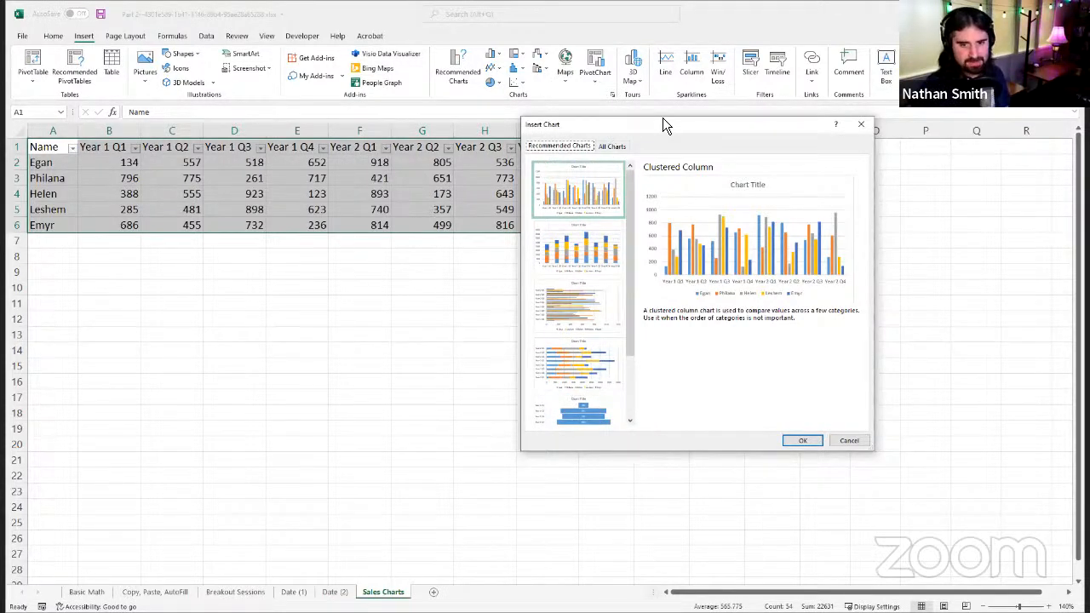
pyautogui.moveTo(664, 126); pyautogui.dragTo(753, 139)
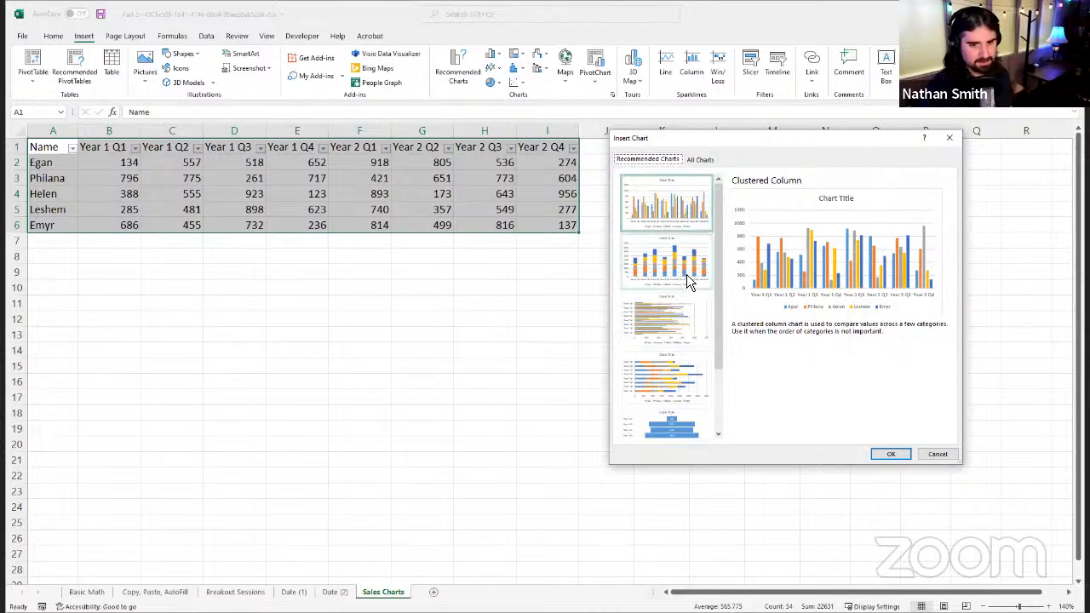
pyautogui.scroll(-2, 686, 286)
pyautogui.scroll(2, 685, 286)
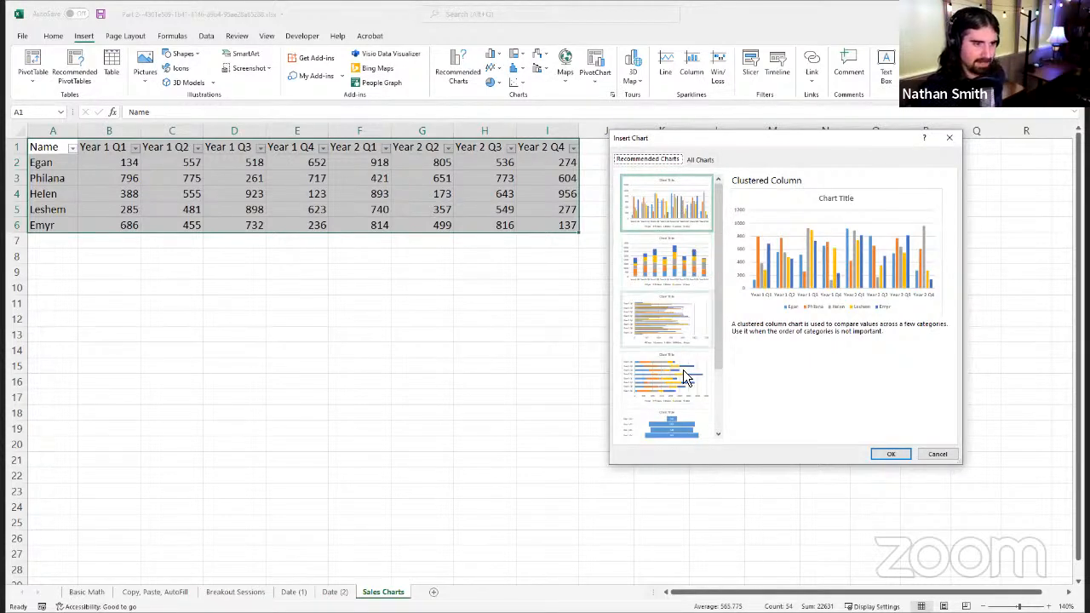
pyautogui.scroll(-2, 681, 365)
pyautogui.scroll(3, 678, 358)
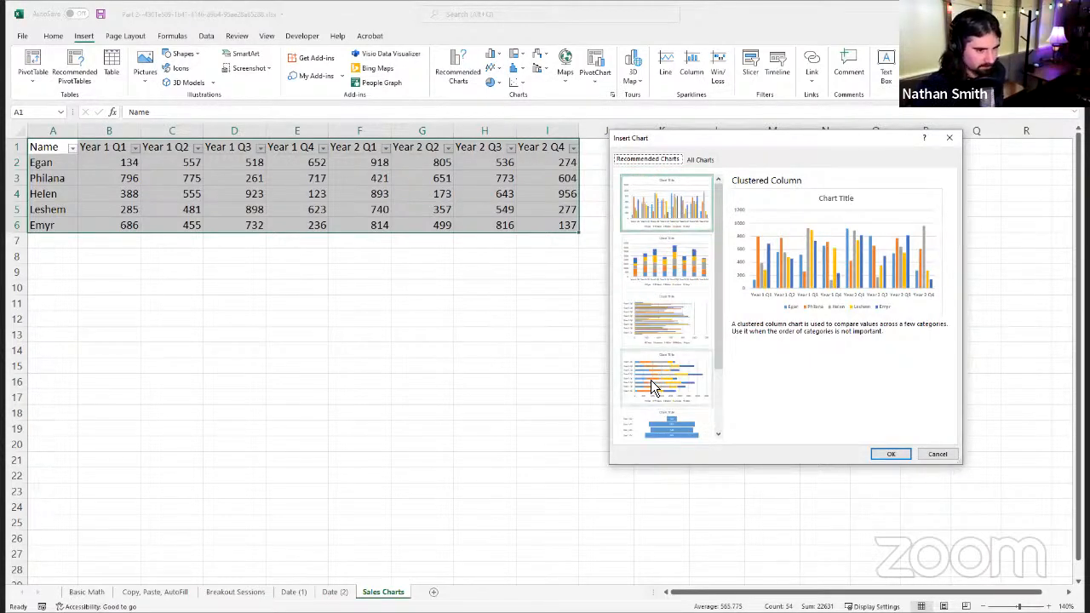
pyautogui.scroll(-2, 681, 341)
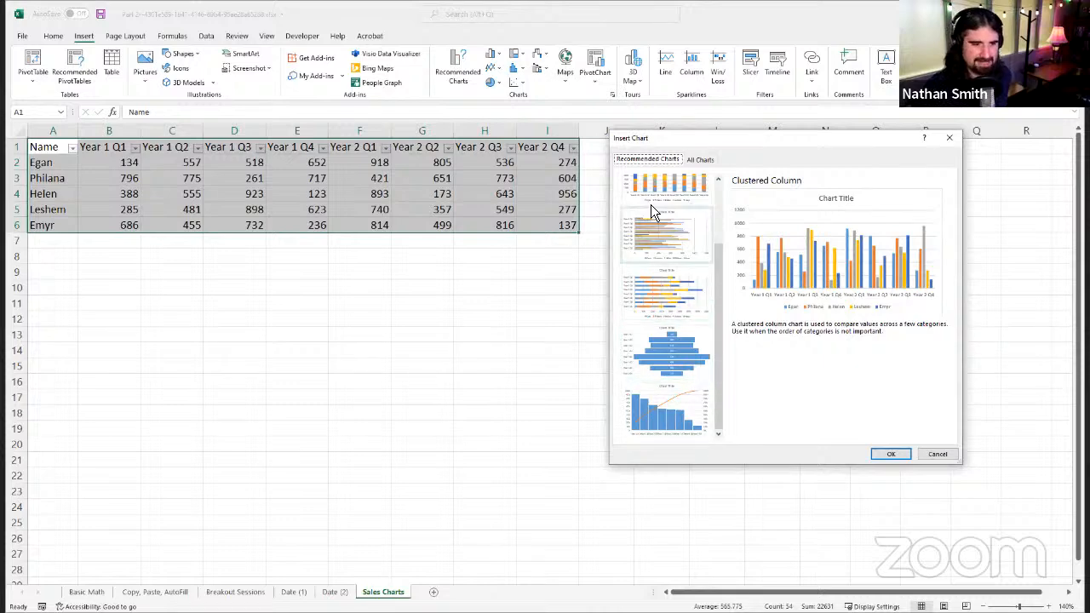
pyautogui.scroll(2, 654, 217)
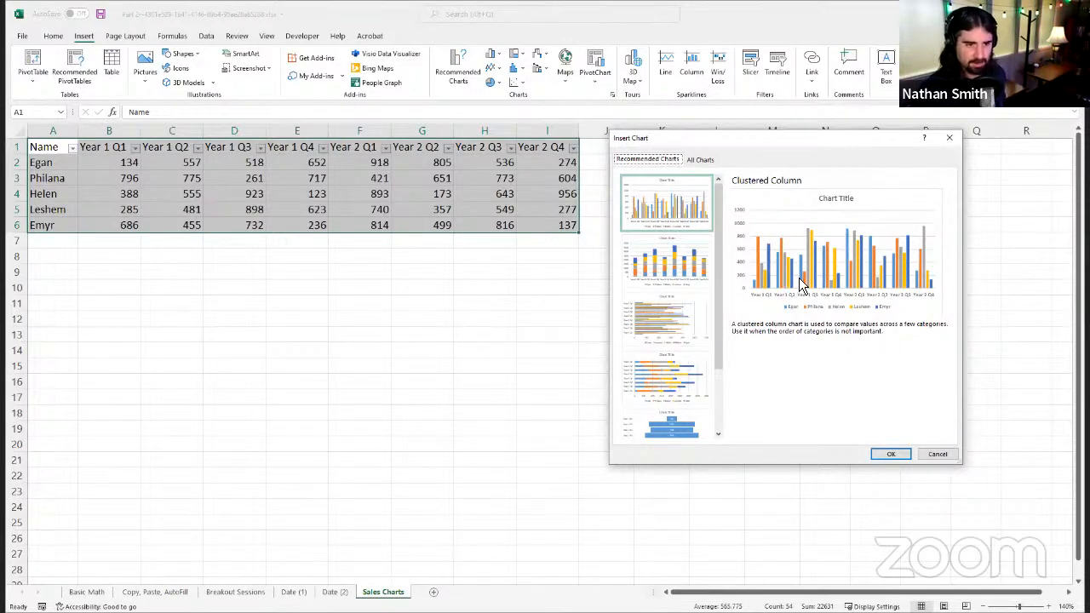
# Step: Preview the recommended Stacked Column, Clustered Bar, Clustered Column, Funnel and Pareto charts for the sales data
pyautogui.click(695, 278)
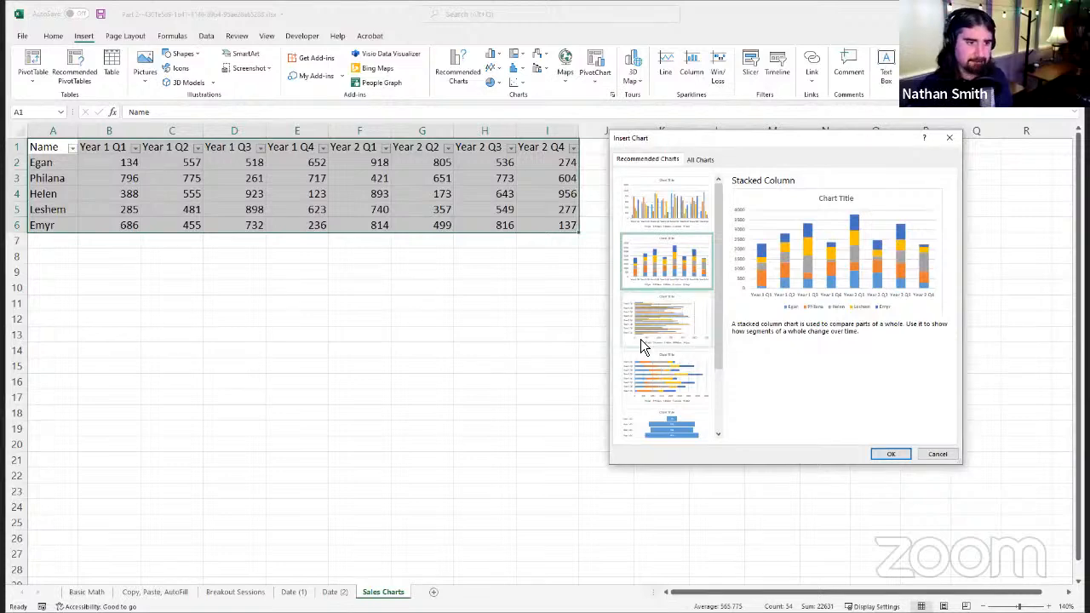
pyautogui.click(695, 317)
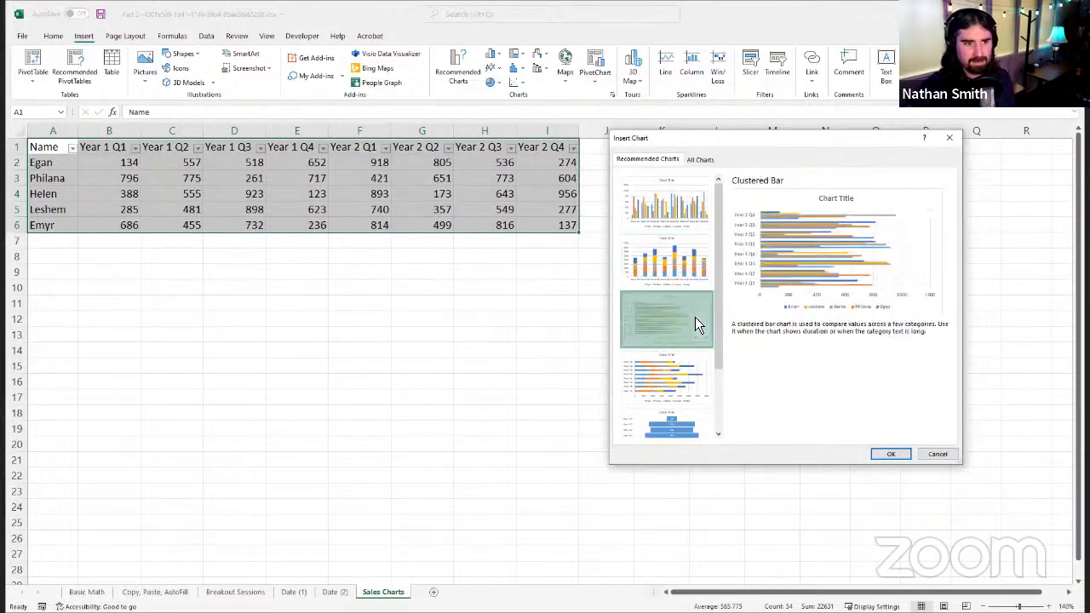
pyautogui.click(680, 380)
pyautogui.click(693, 339)
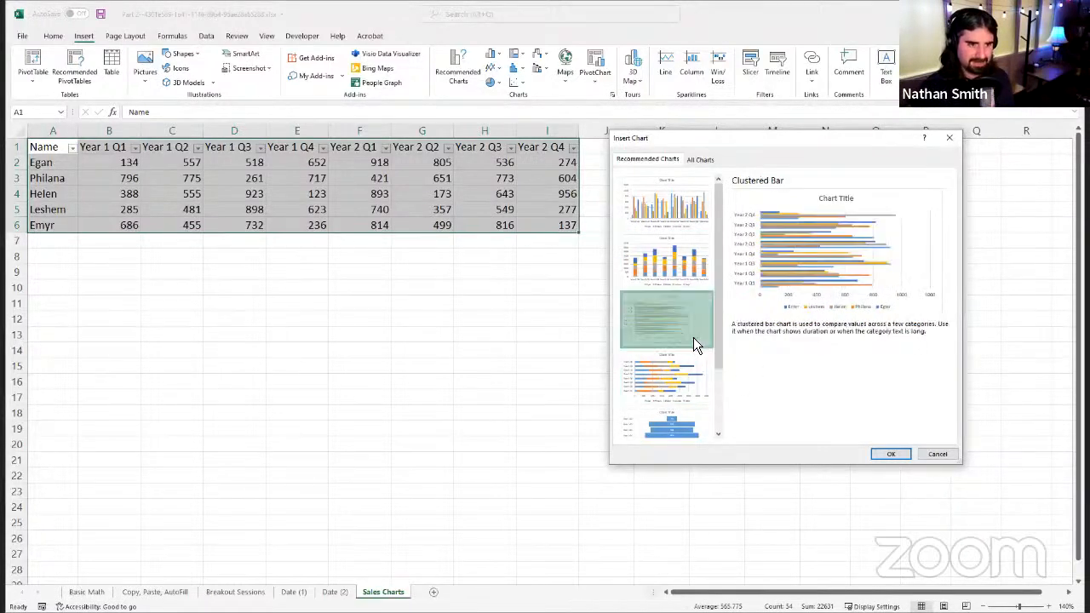
pyautogui.click(672, 201)
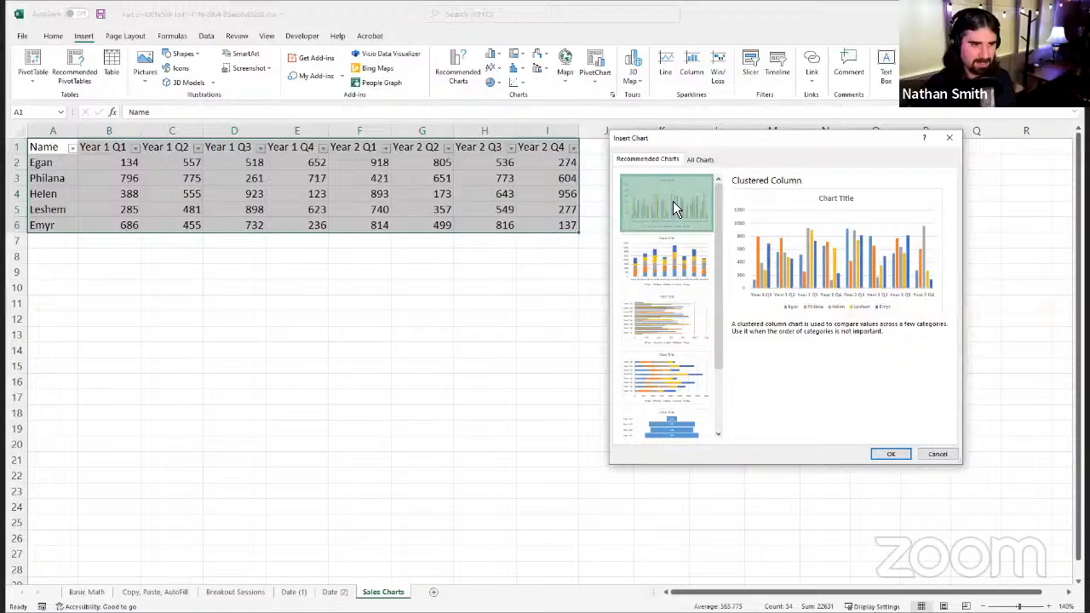
pyautogui.scroll(-2, 708, 352)
pyautogui.click(695, 355)
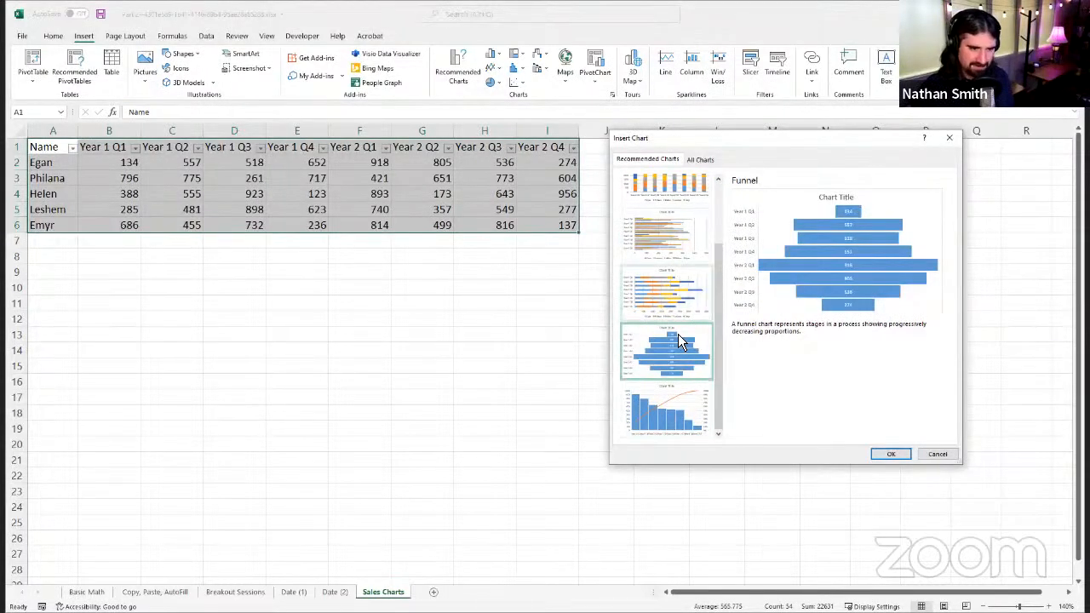
pyautogui.click(682, 408)
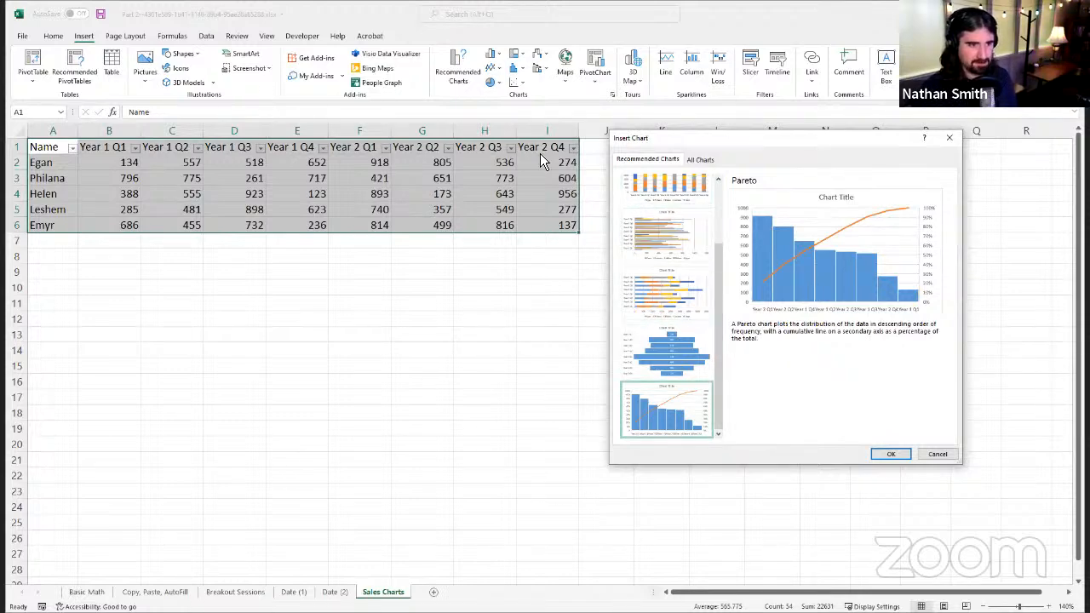
pyautogui.scroll(2, 639, 295)
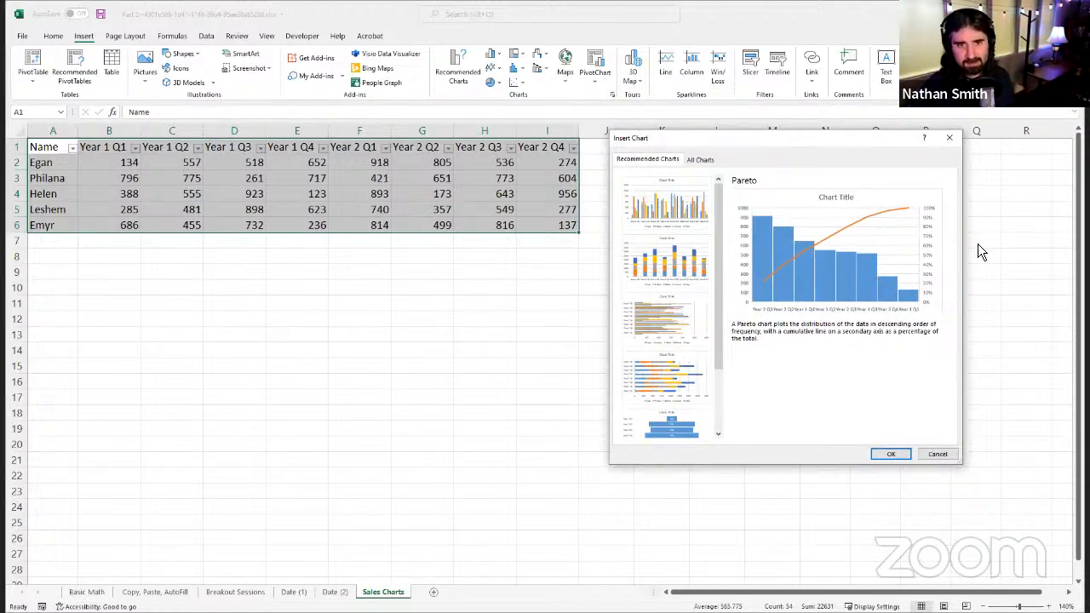
# Step: Browse the full set of chart types and preview the Line, Area and Radar categories
pyautogui.click(700, 160)
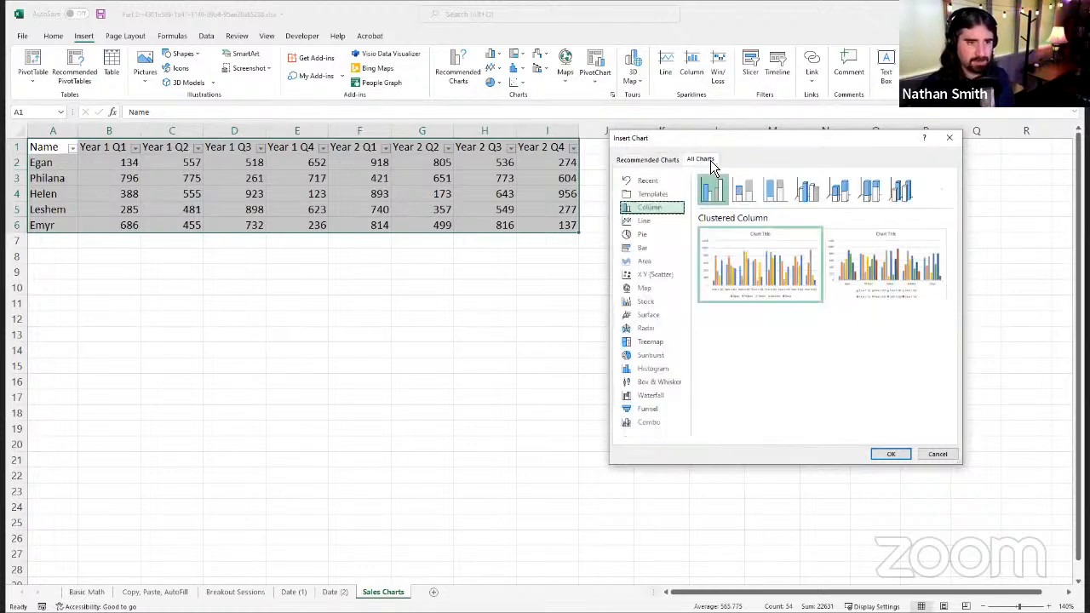
pyautogui.click(640, 223)
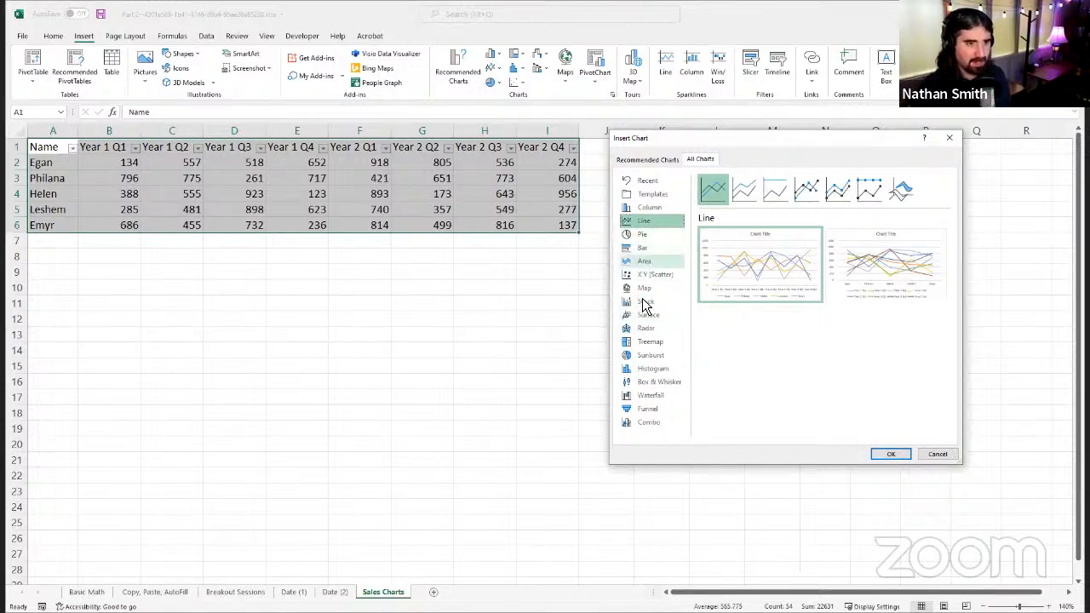
pyautogui.click(653, 261)
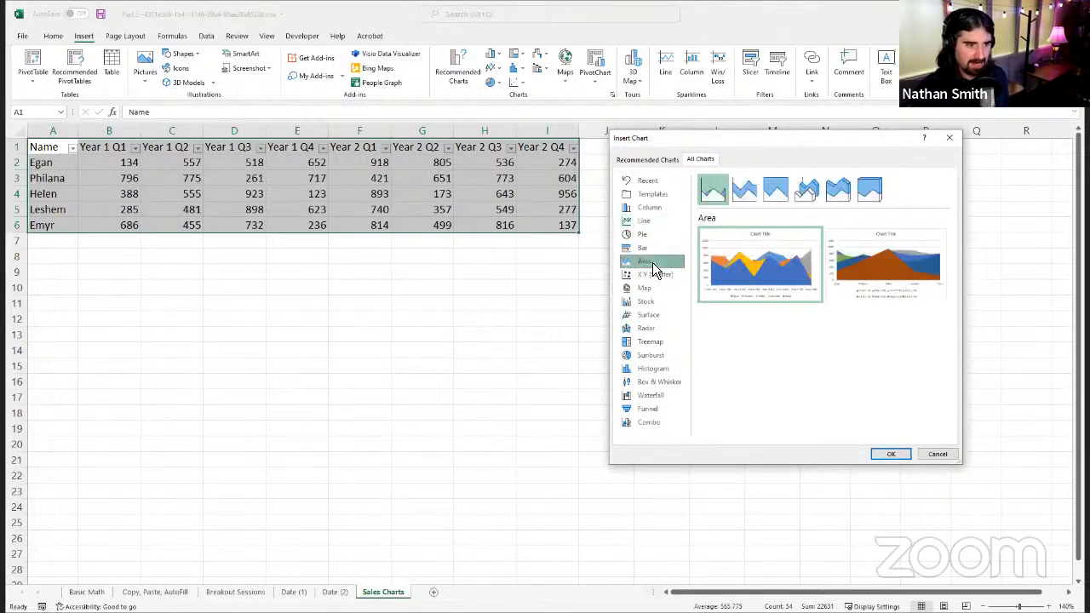
pyautogui.click(660, 328)
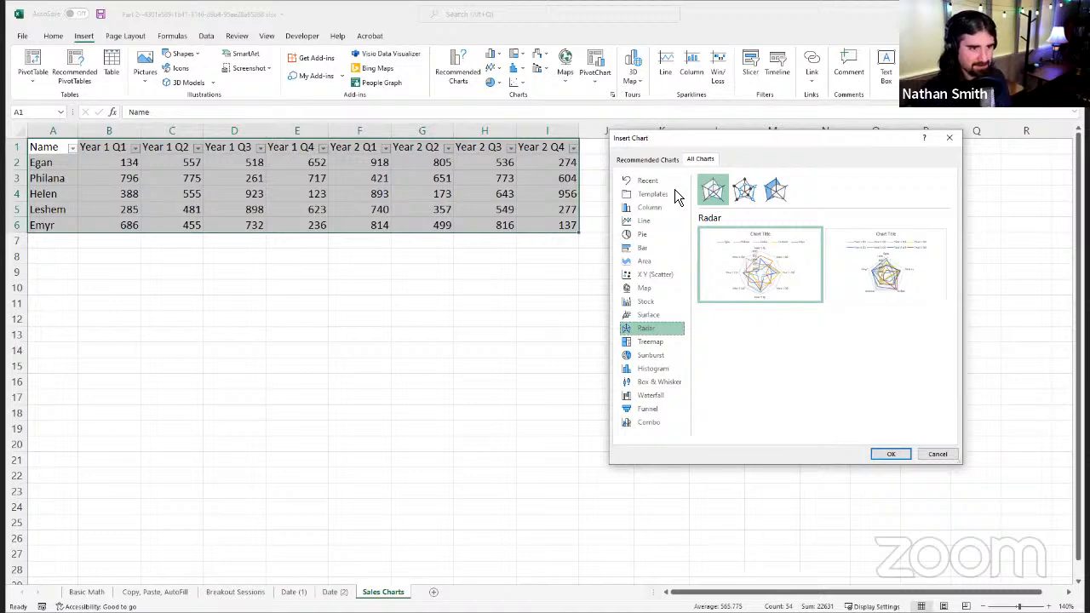
# Step: Compare the line chart subtypes, including Stacked Line, 100% Stacked Line, Stacked Line with Markers and Line with Markers
pyautogui.click(663, 223)
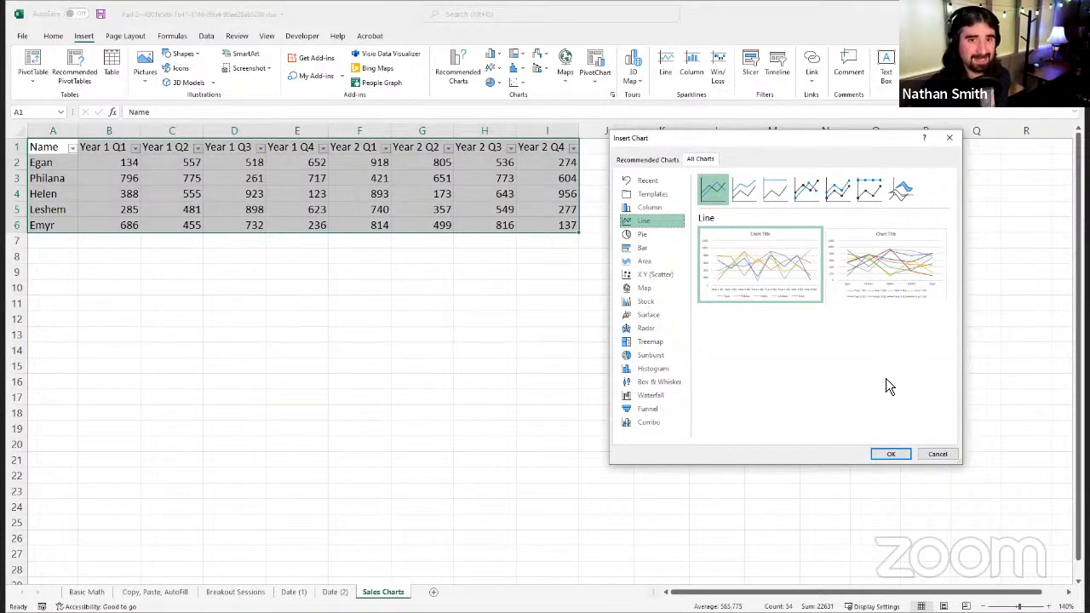
pyautogui.click(757, 201)
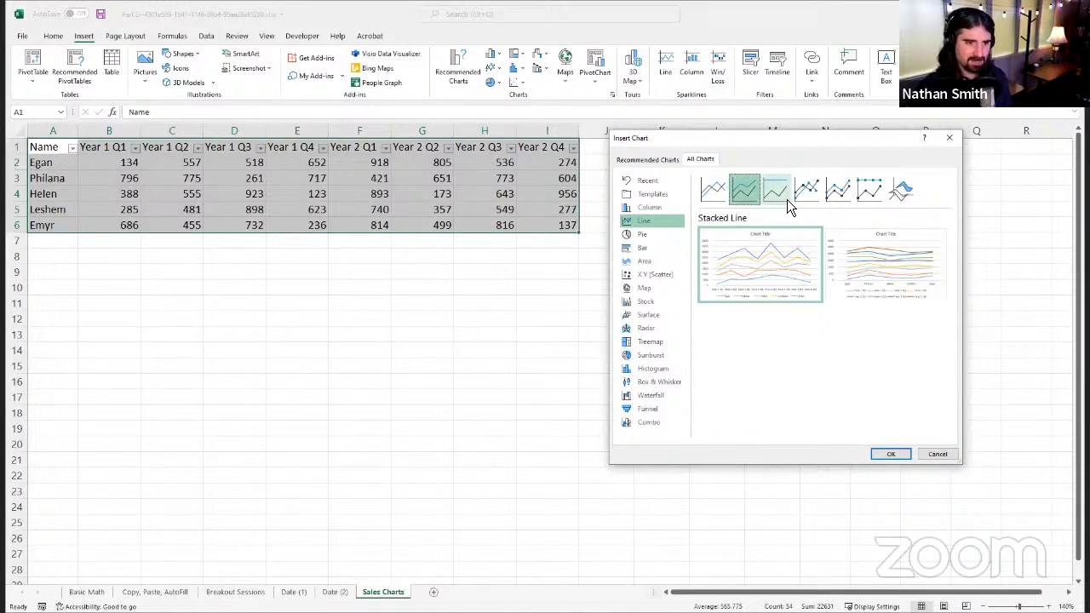
pyautogui.click(787, 199)
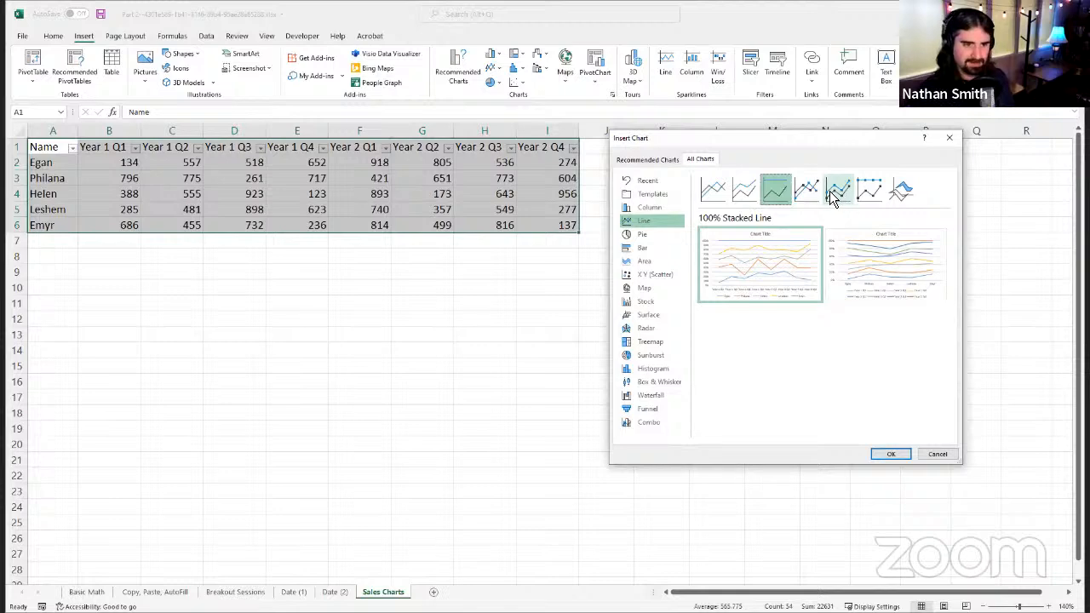
pyautogui.click(816, 199)
pyautogui.click(834, 199)
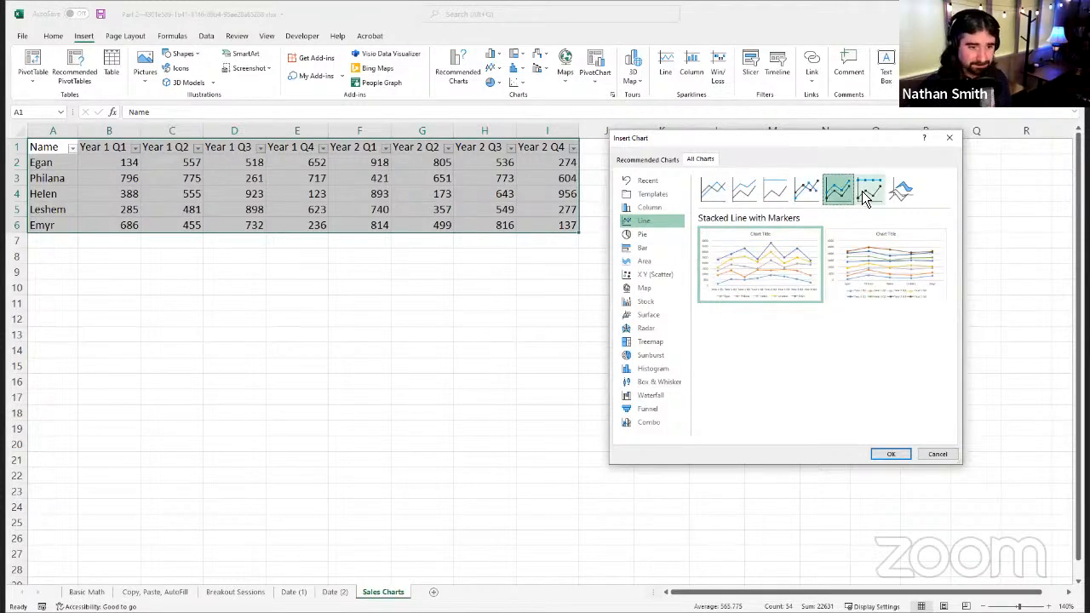
pyautogui.click(864, 191)
pyautogui.click(834, 193)
pyautogui.click(807, 191)
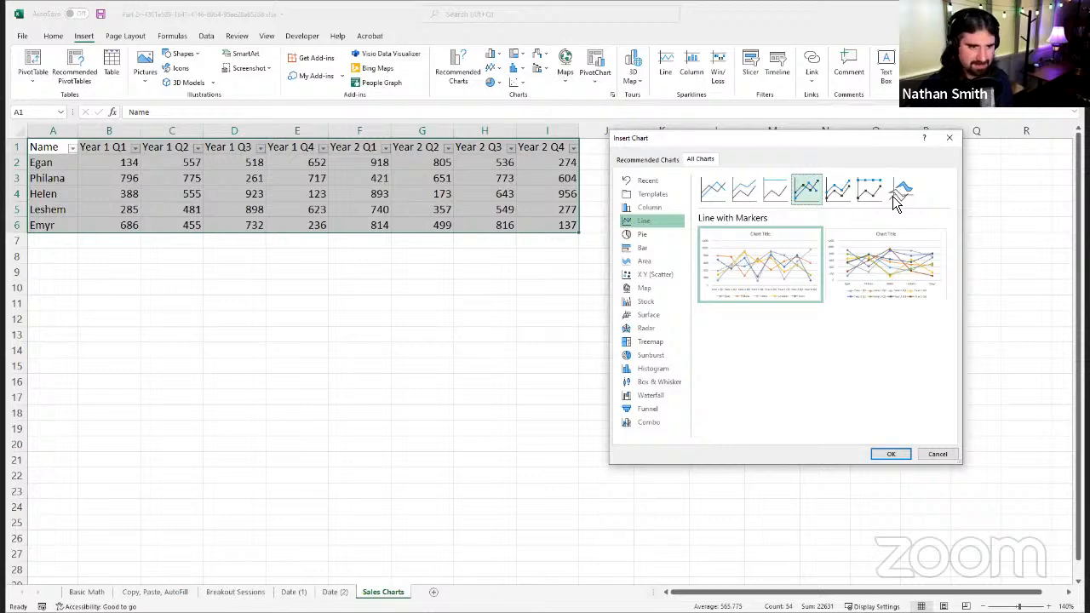
# Step: Insert a basic Line chart with the quarters along the horizontal axis and enlarge it to reach column F and row 22
pyautogui.click(713, 191)
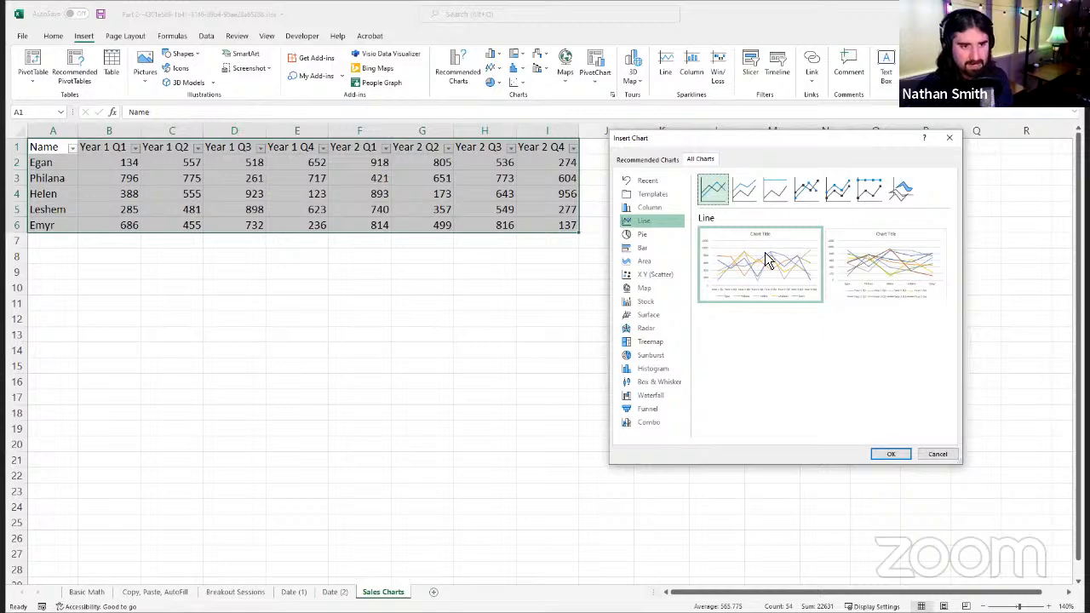
pyautogui.moveTo(755, 286)
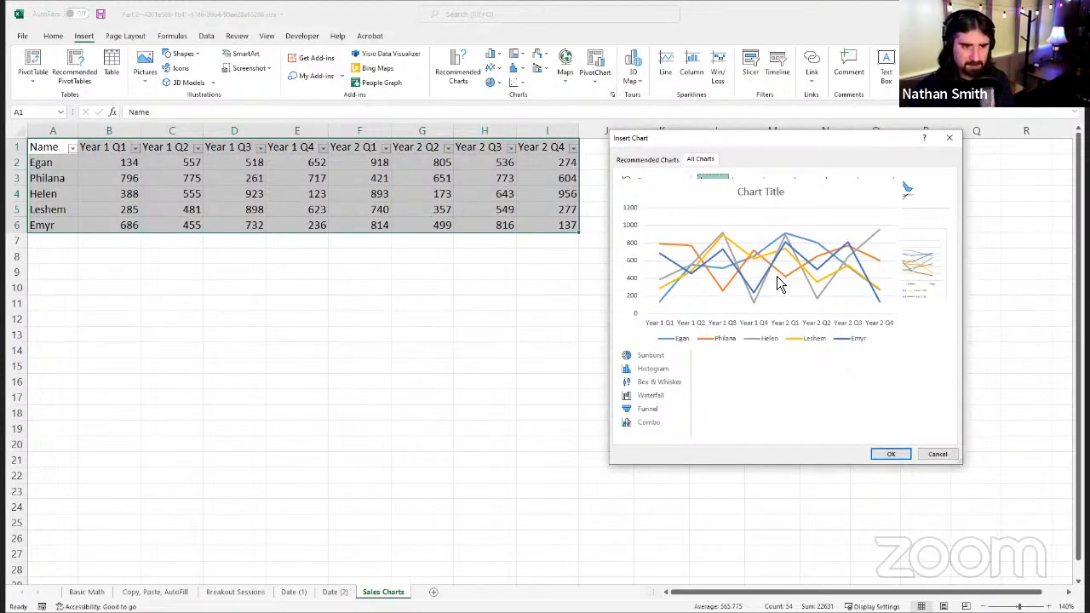
pyautogui.moveTo(885, 275)
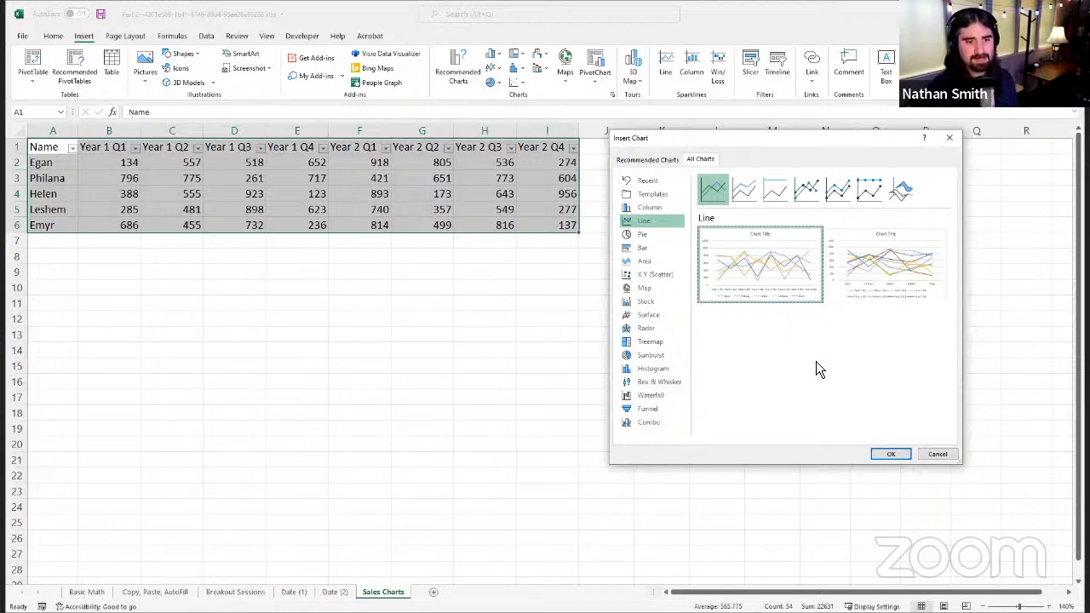
pyautogui.click(902, 458)
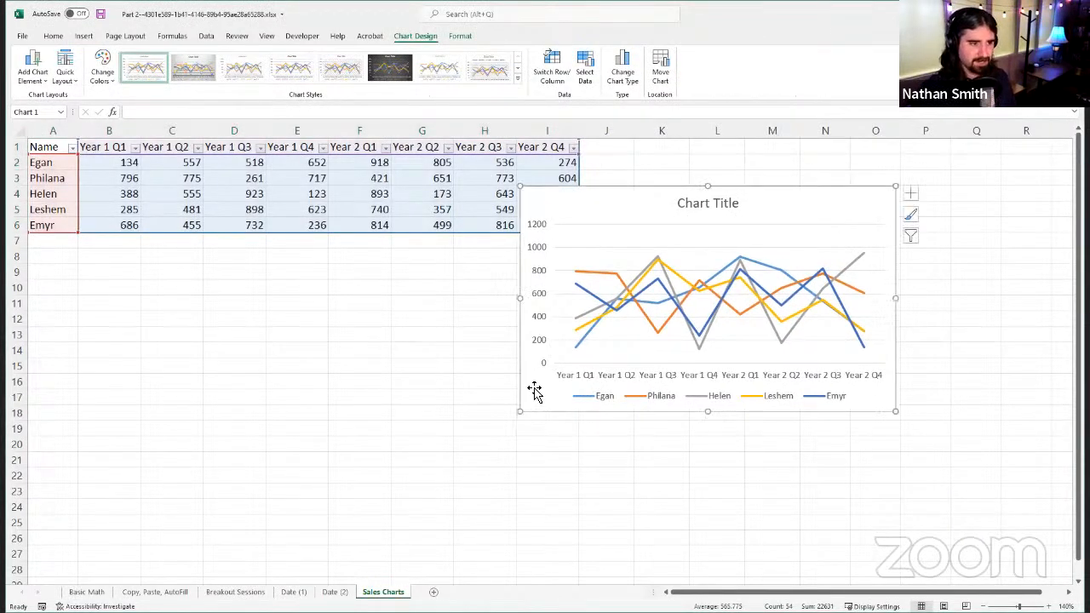
pyautogui.moveTo(521, 413); pyautogui.dragTo(377, 476)
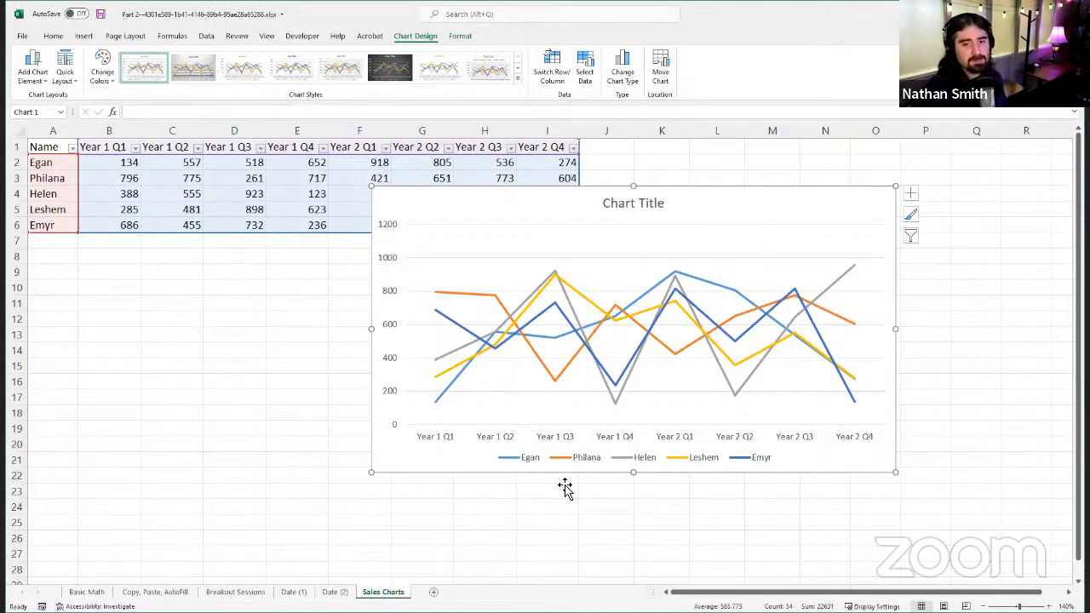
# Step: Review the Move Chart placement options and the Change Chart Type choices, closing both without changing the chart
pyautogui.click(663, 76)
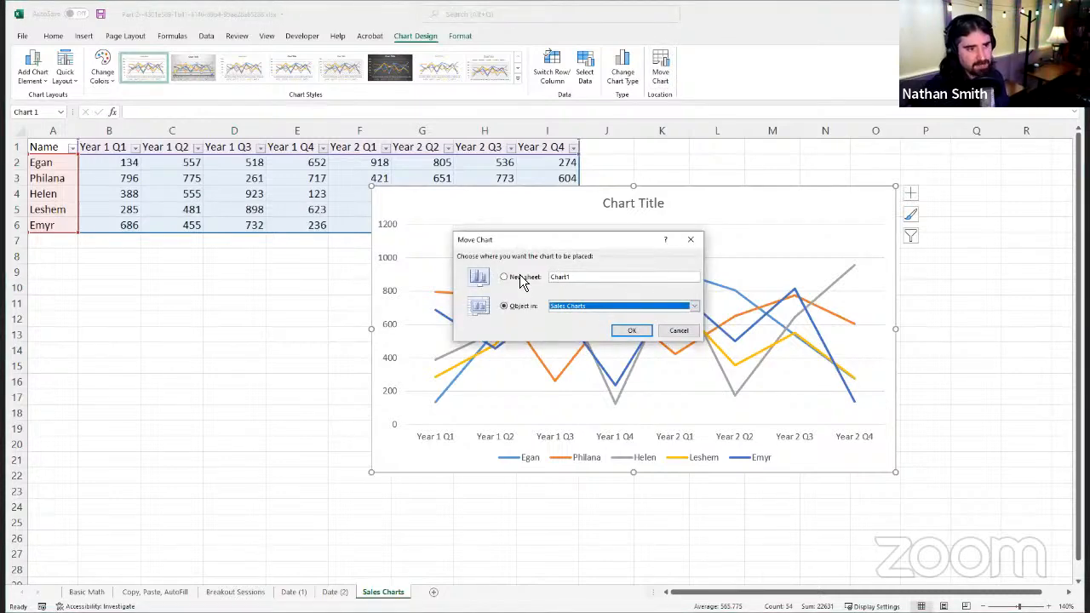
pyautogui.click(628, 307)
pyautogui.click(613, 290)
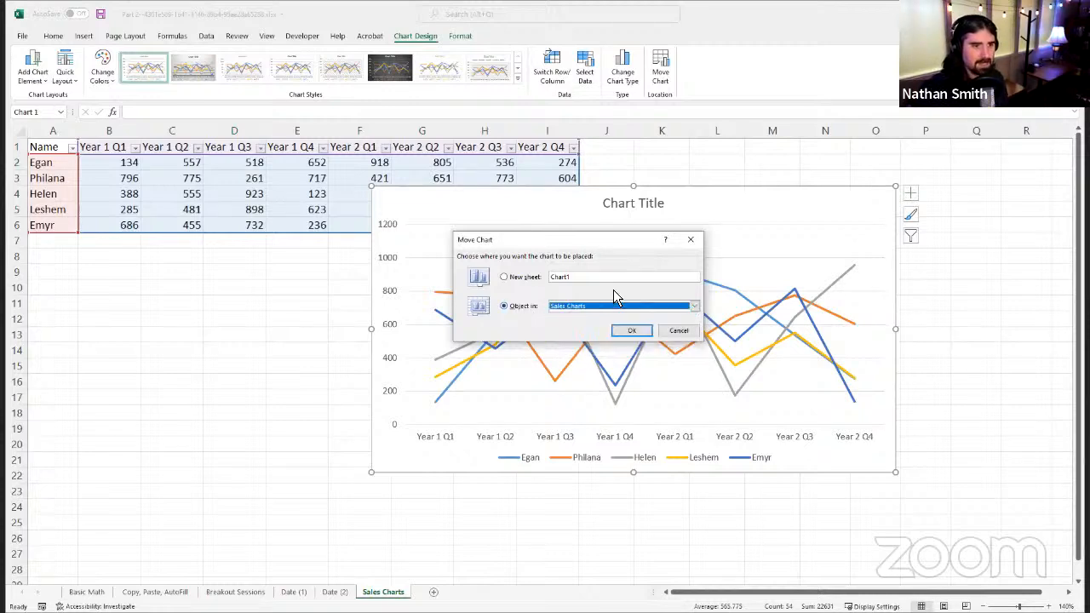
pyautogui.click(688, 332)
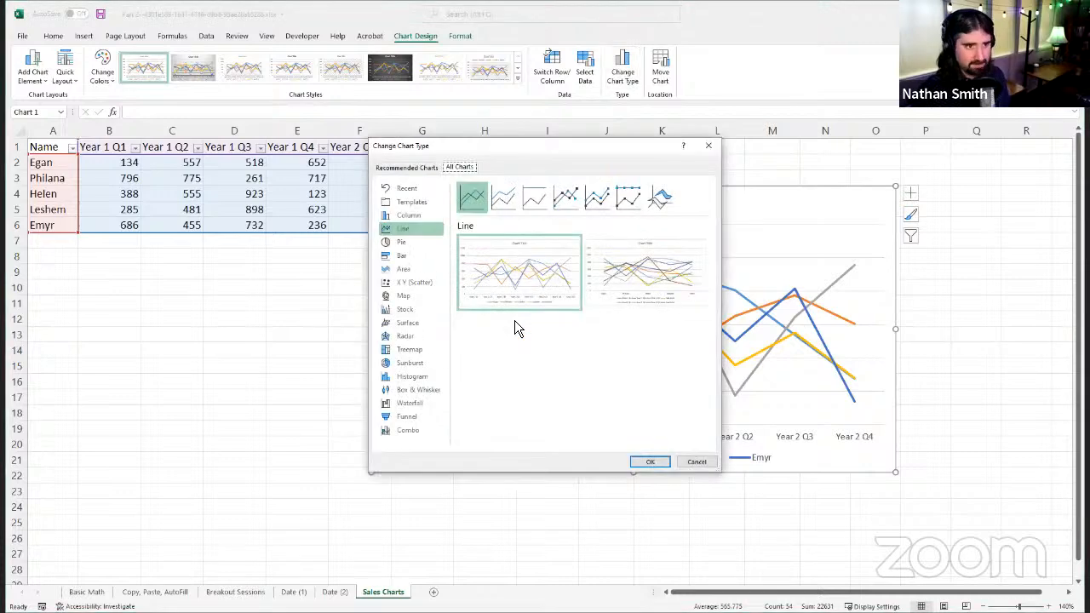
pyautogui.click(707, 146)
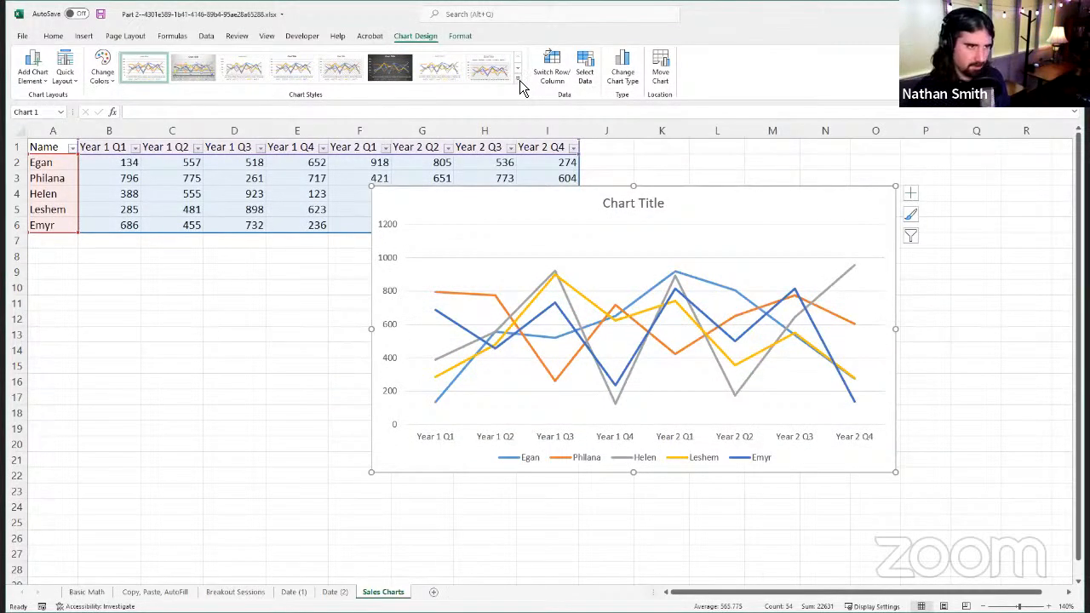
# Step: Apply the dark Style 9 chart style to the line chart and inspect the orange line's Year 1 Q1 point
pyautogui.click(517, 79)
pyautogui.click(535, 96)
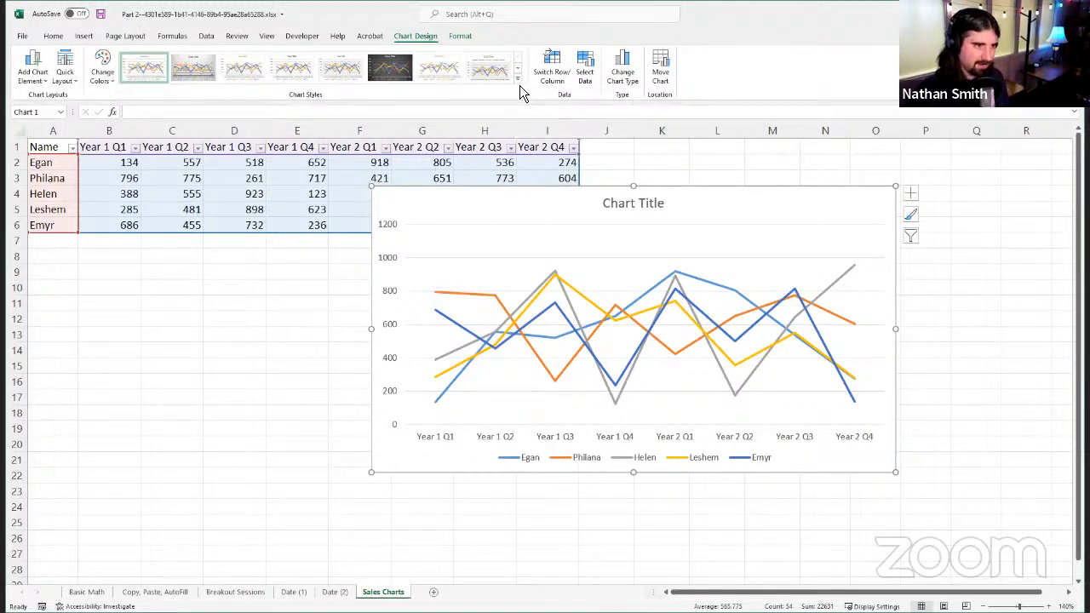
pyautogui.click(519, 86)
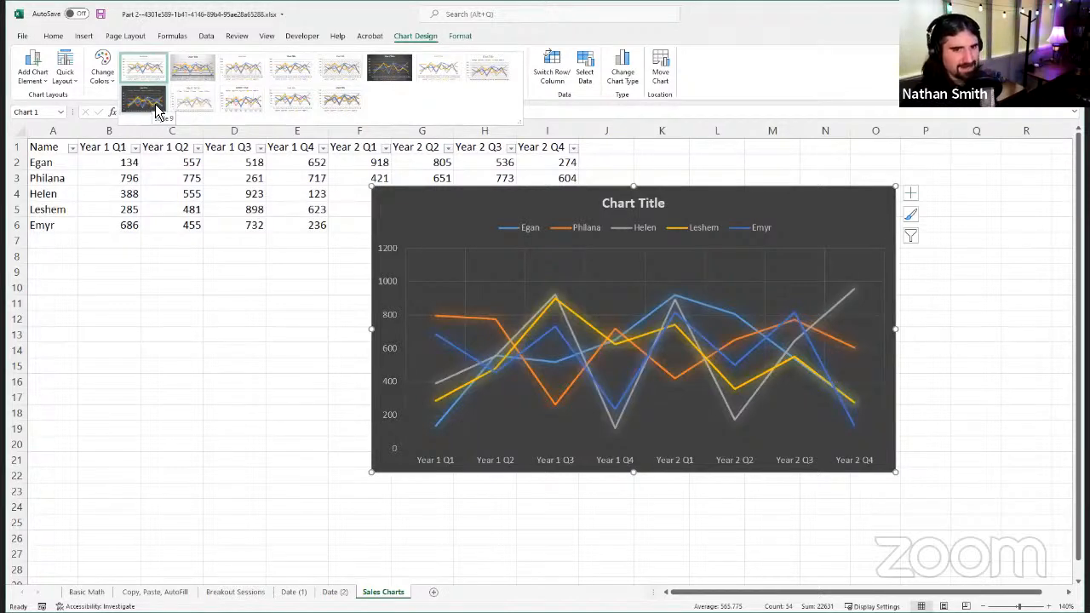
pyautogui.click(155, 104)
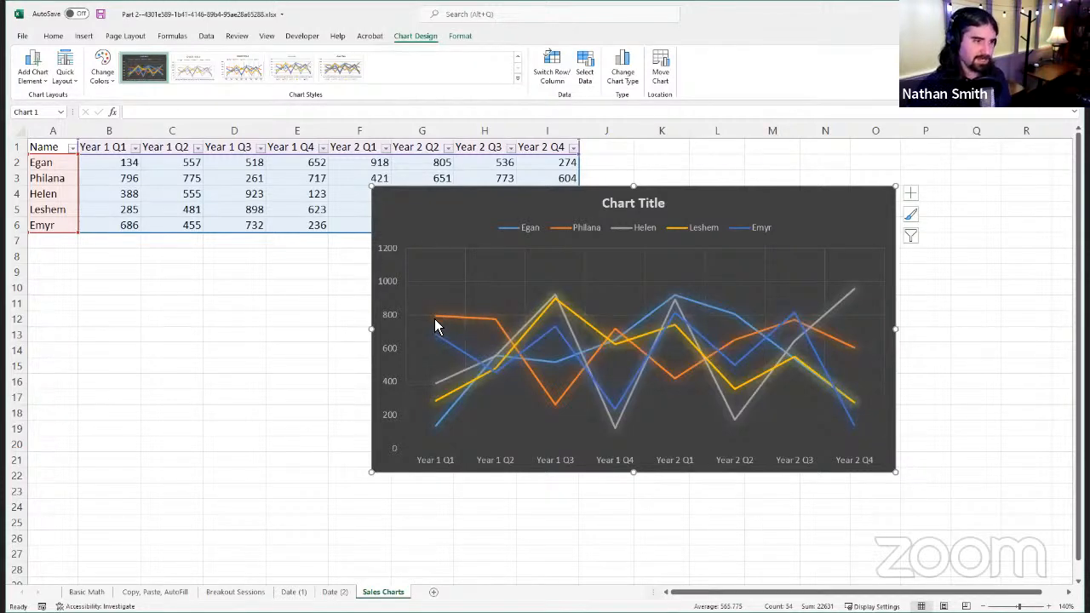
pyautogui.moveTo(439, 318)
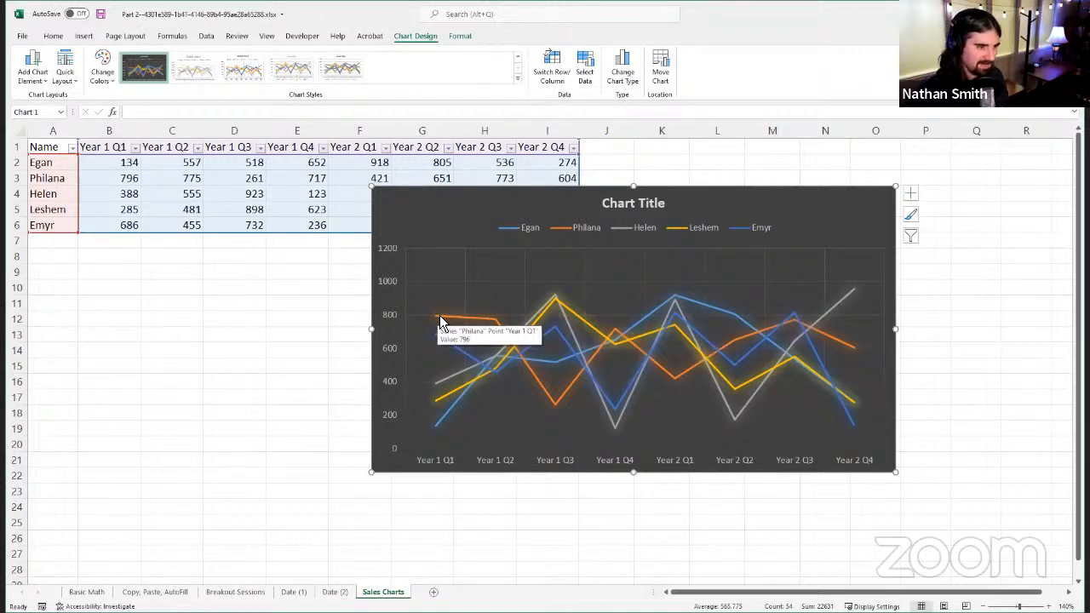
# Step: Inspect the orange line's data points across the quarters from Year 1 Q2 and the dark blue line's Year 2 Q4 point
pyautogui.moveTo(498, 324)
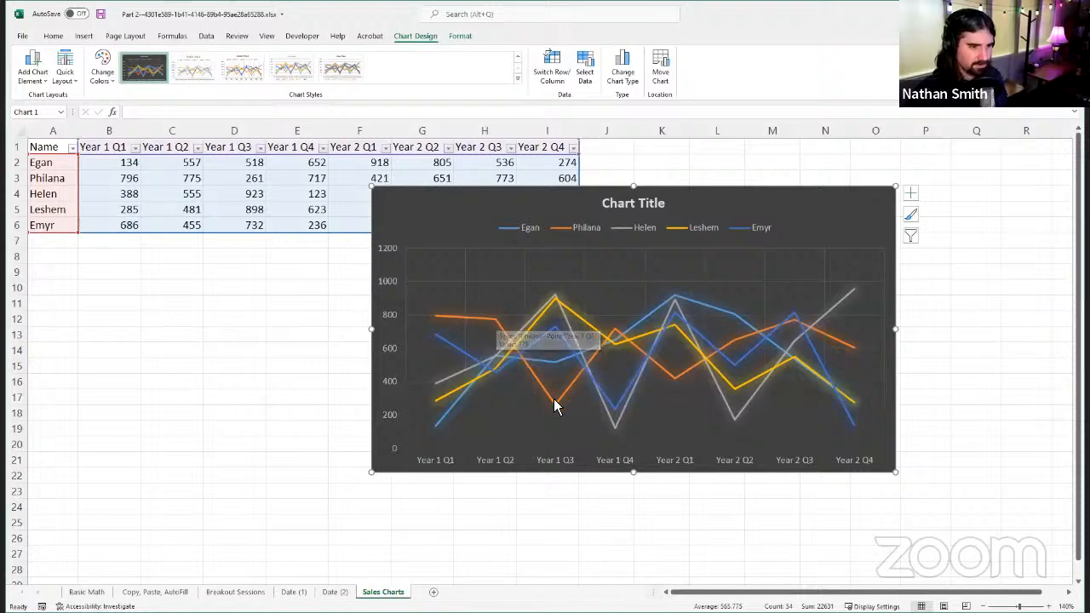
pyautogui.moveTo(560, 414)
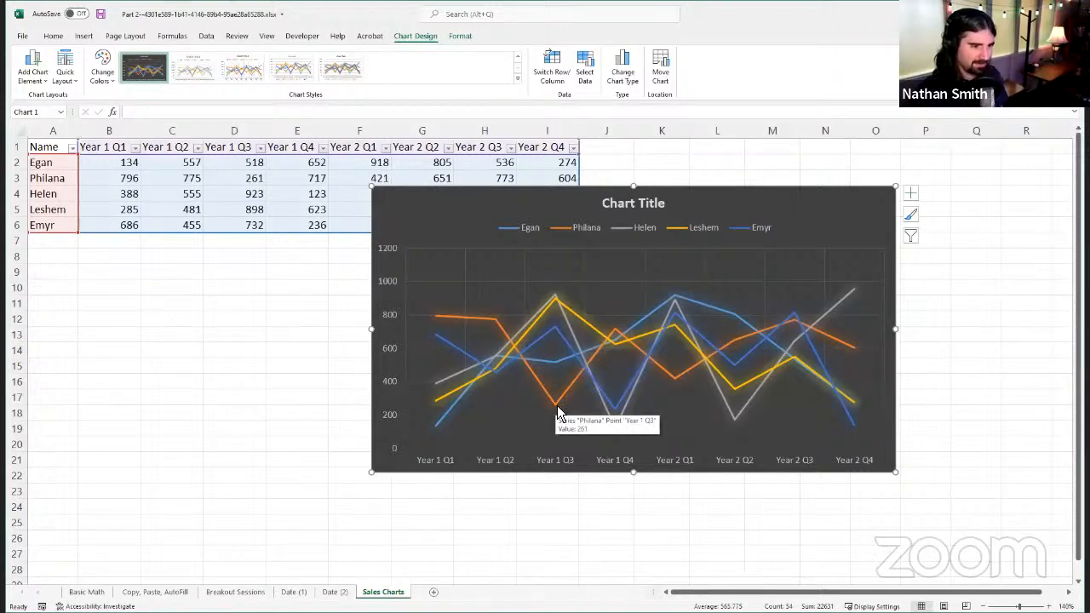
pyautogui.moveTo(616, 332)
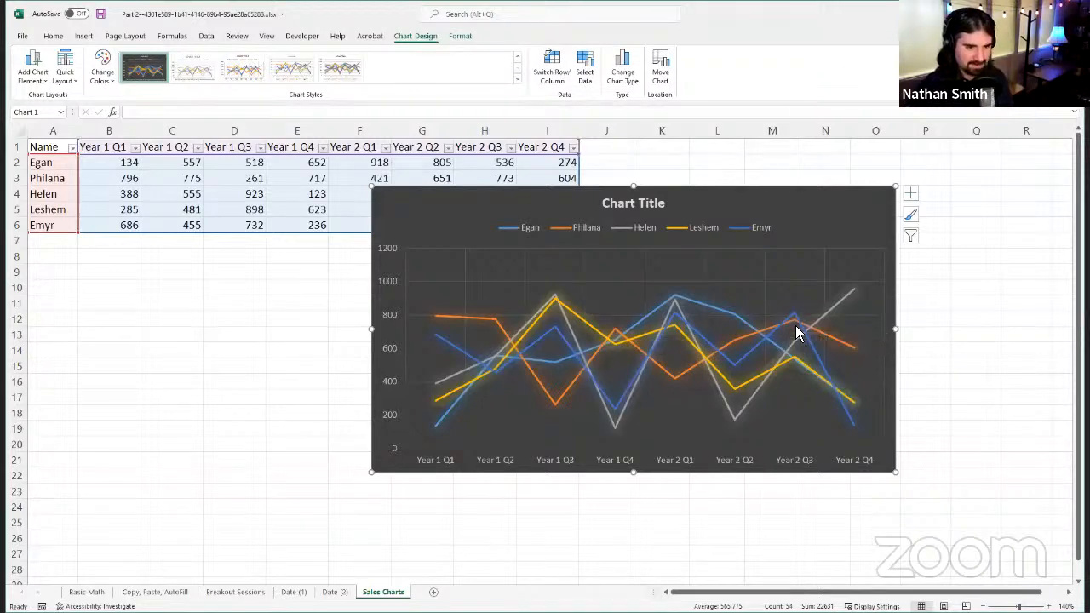
pyautogui.moveTo(798, 332)
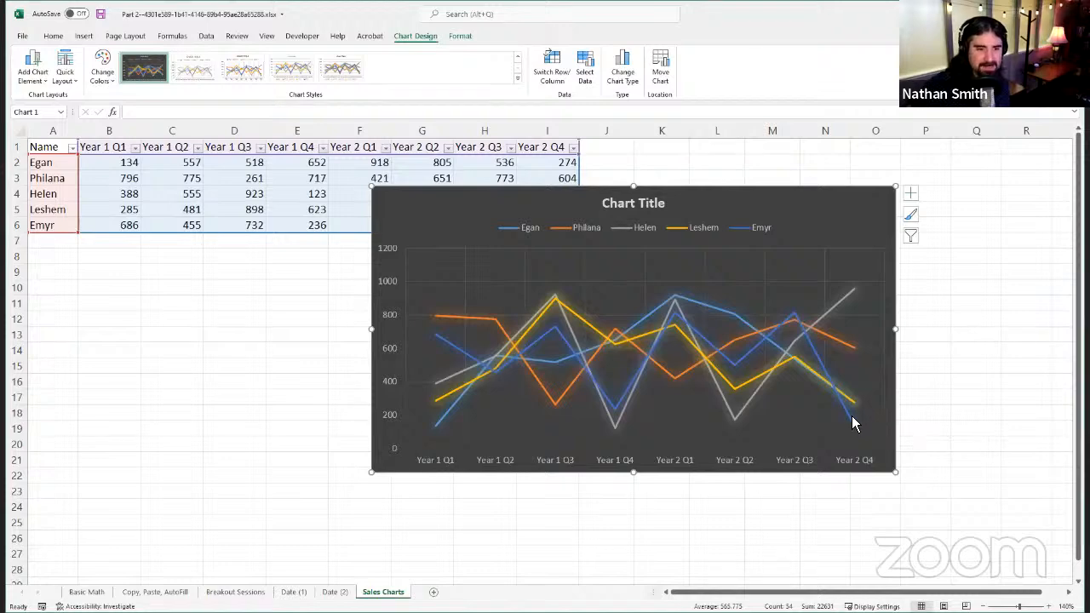
pyautogui.moveTo(855, 418)
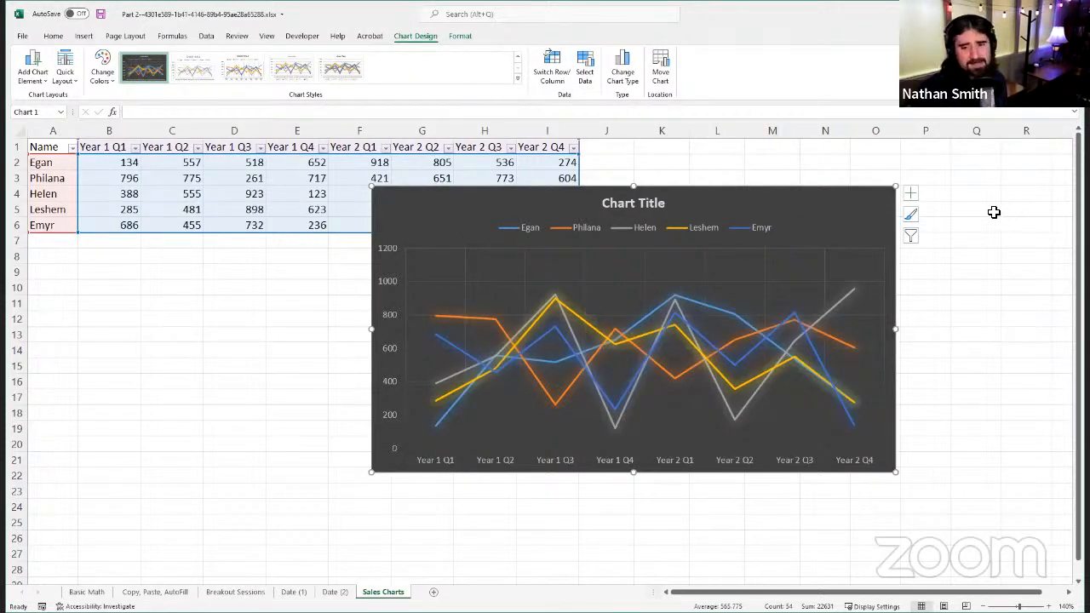
# Step: Change the line chart's title to "Sales Numbers"
pyautogui.click(470, 40)
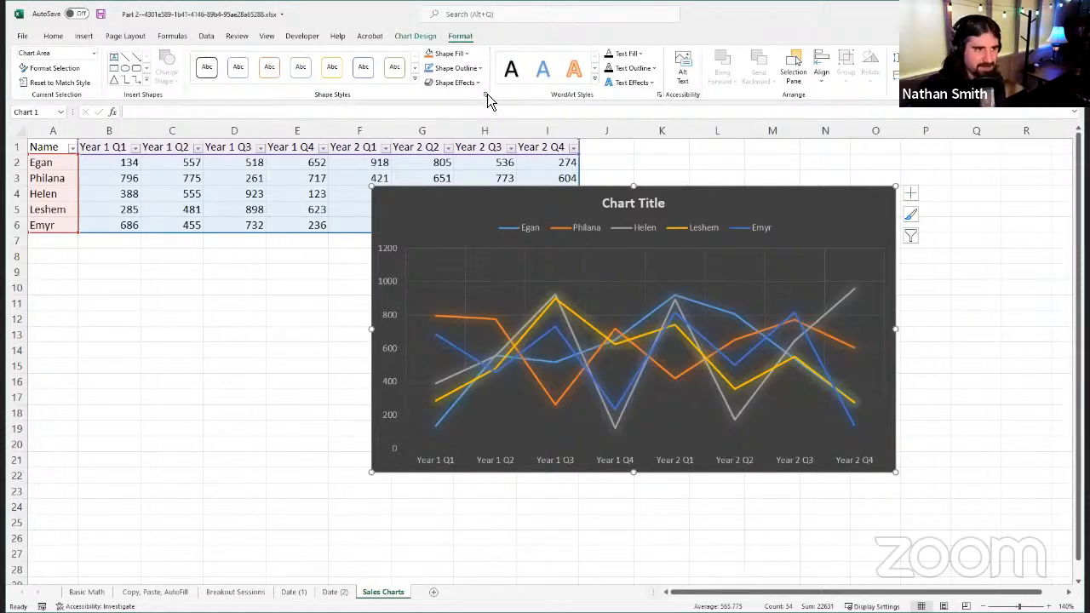
pyautogui.click(647, 206)
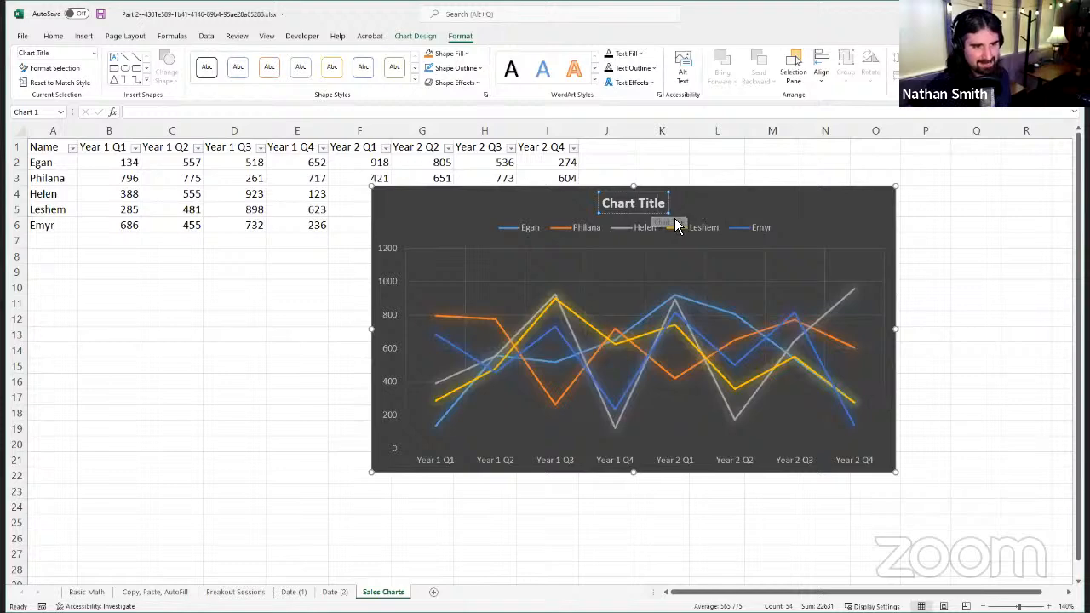
pyautogui.press('BackSpace')
pyautogui.press('BackSpace')
pyautogui.press('BackSpace')
pyautogui.press('BackSpace')
pyautogui.press('BackSpace')
pyautogui.press('BackSpace')
pyautogui.press('BackSpace')
pyautogui.press('BackSpace')
pyautogui.press('BackSpace')
pyautogui.press('BackSpace')
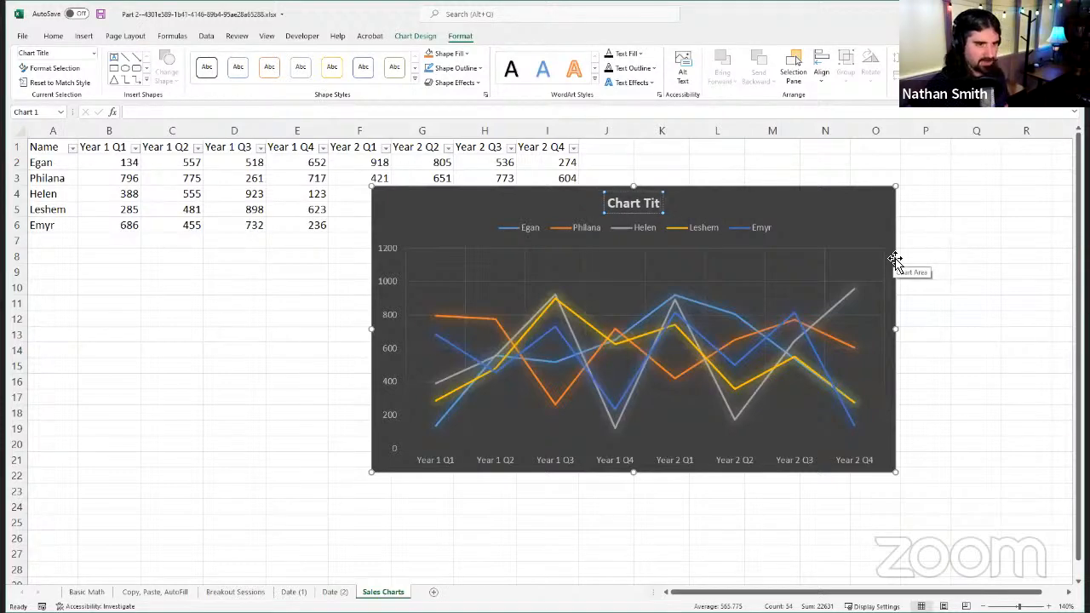
pyautogui.press('BackSpace')
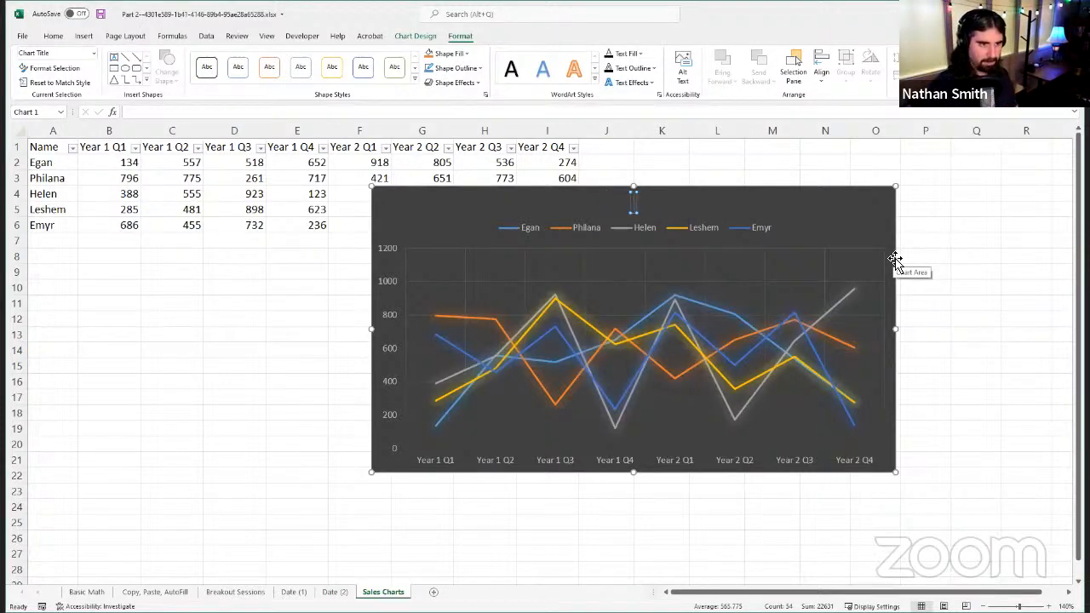
pyautogui.write('Sales Numbers')
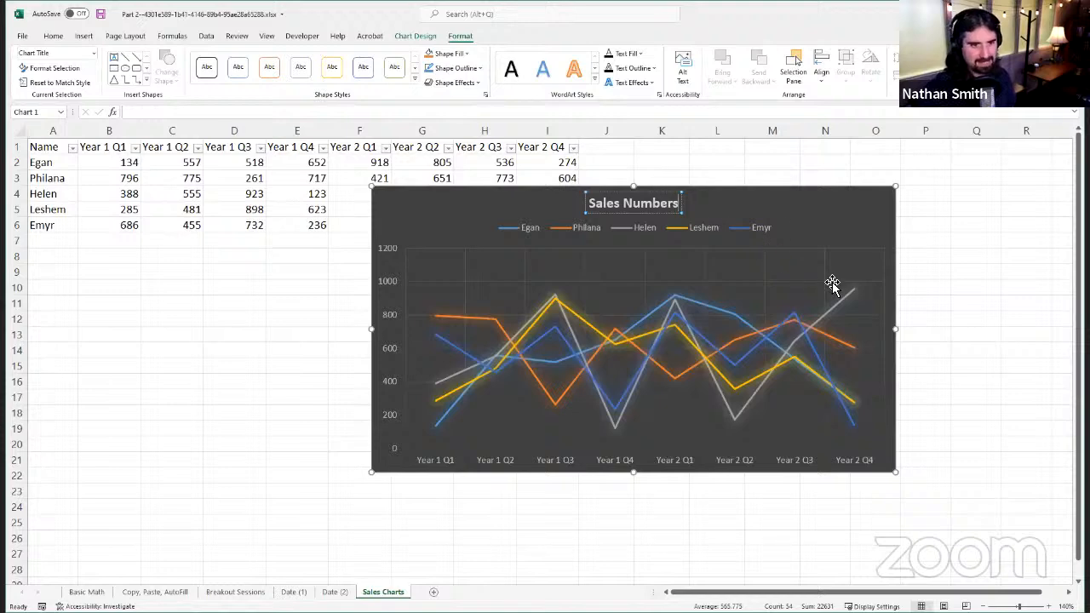
pyautogui.click(842, 228)
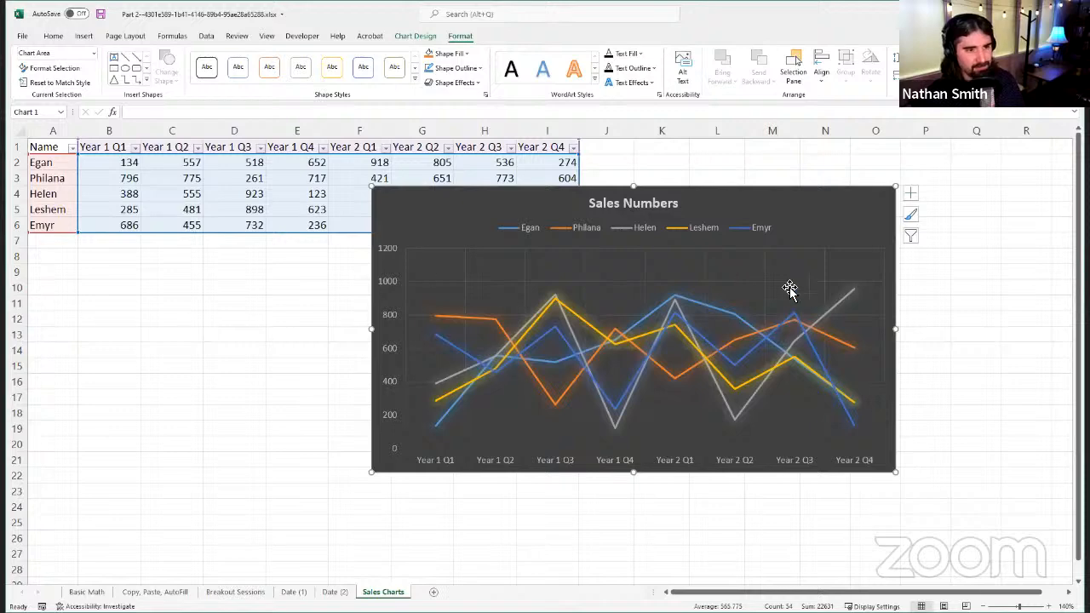
# Step: Deselect and reselect the line chart to compare its Chart Design and Format tools
pyautogui.click(199, 319)
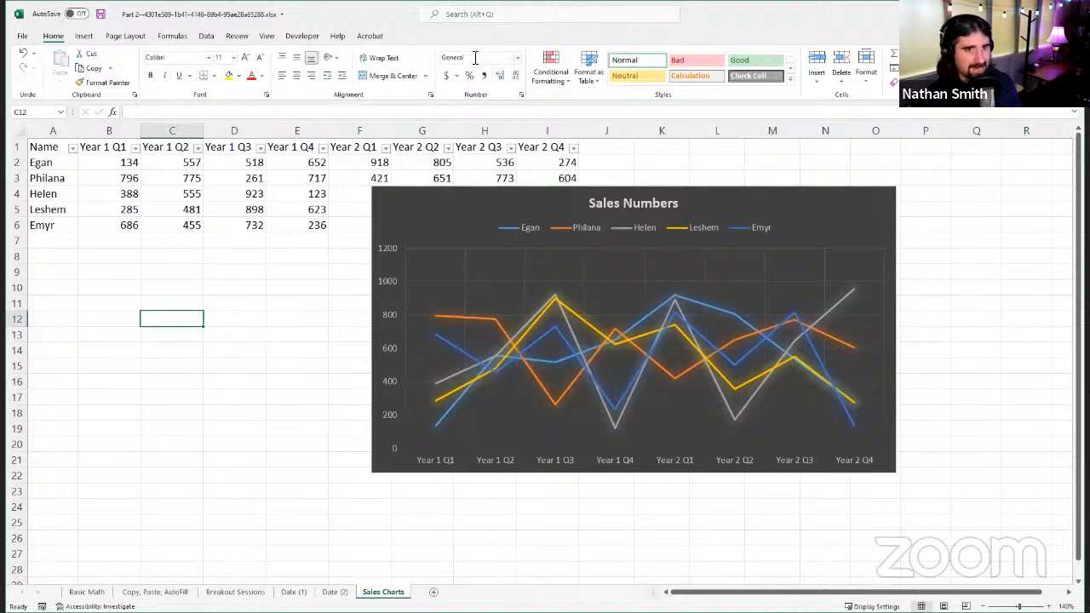
pyautogui.click(436, 226)
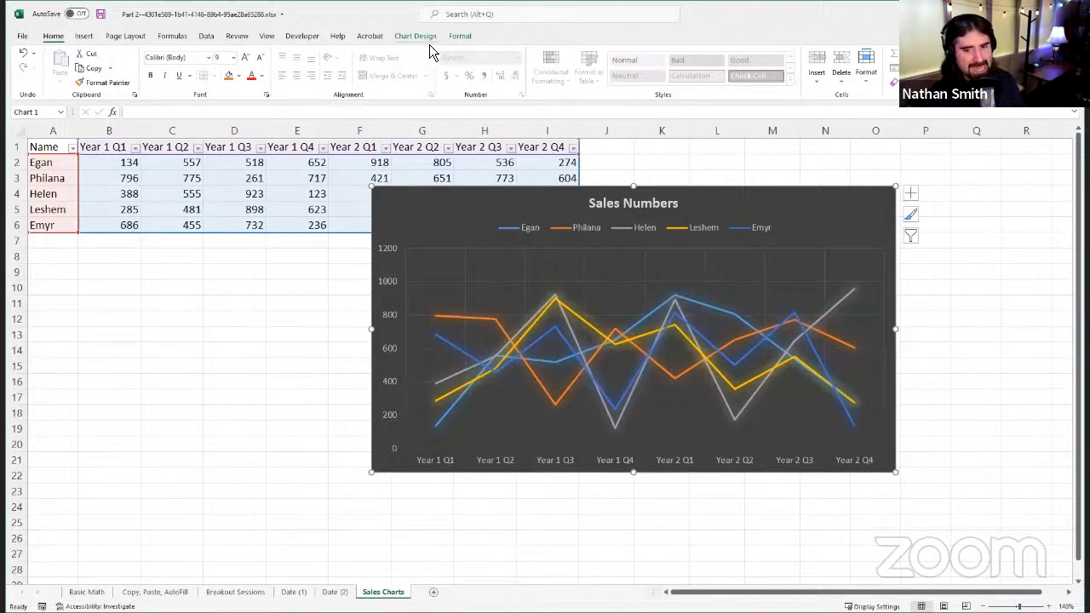
pyautogui.click(400, 42)
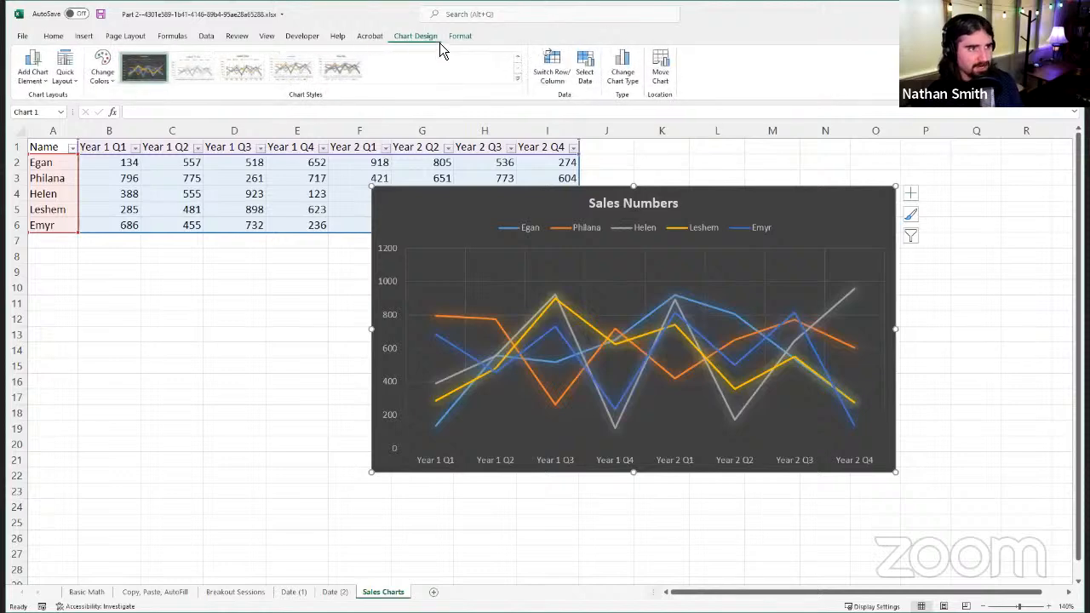
pyautogui.click(471, 39)
pyautogui.click(430, 40)
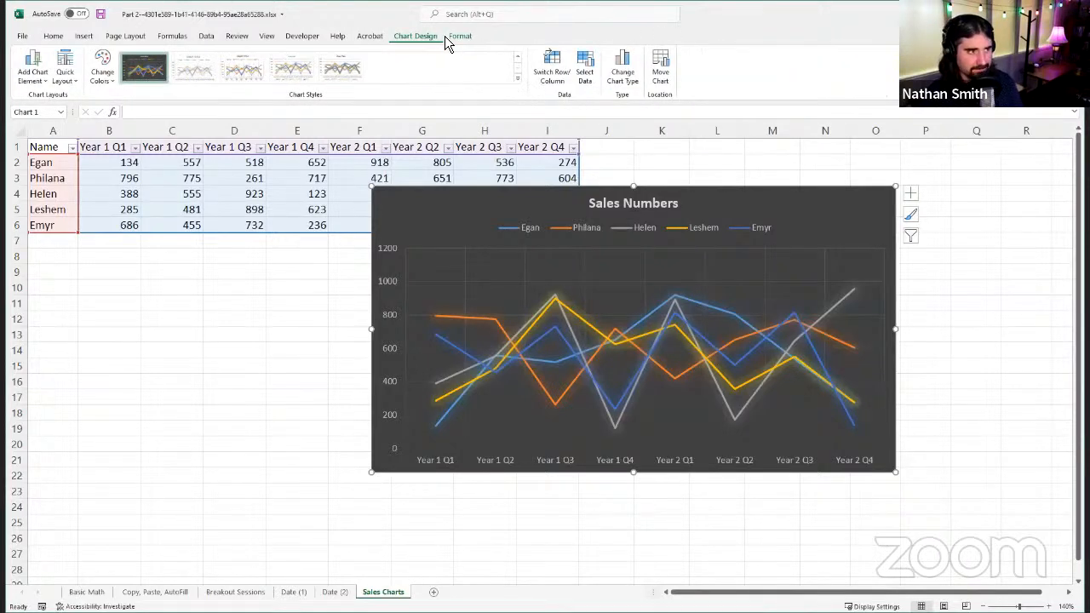
pyautogui.click(468, 39)
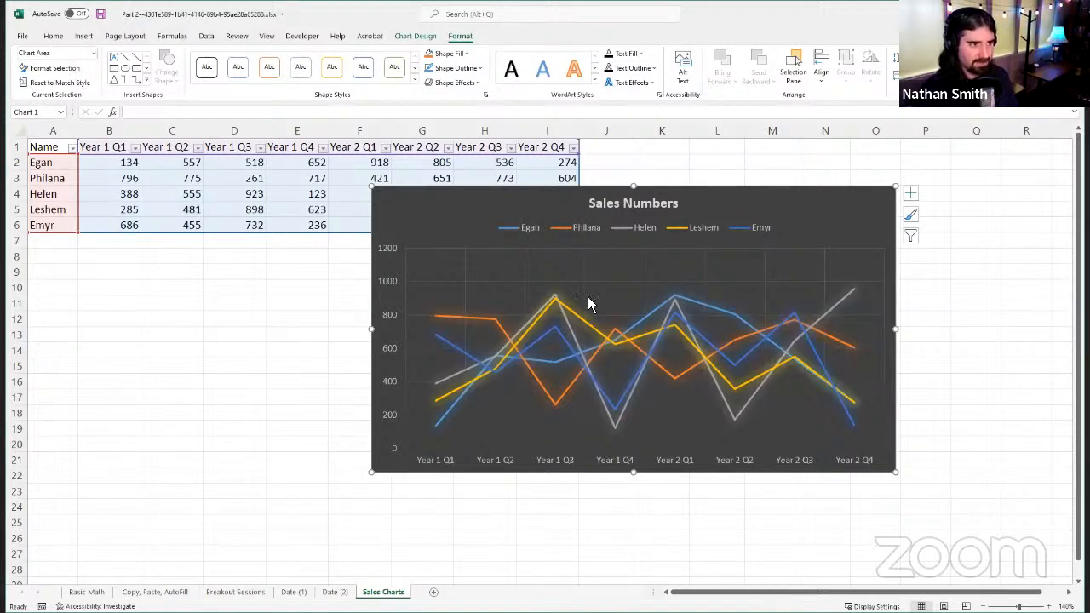
pyautogui.click(406, 38)
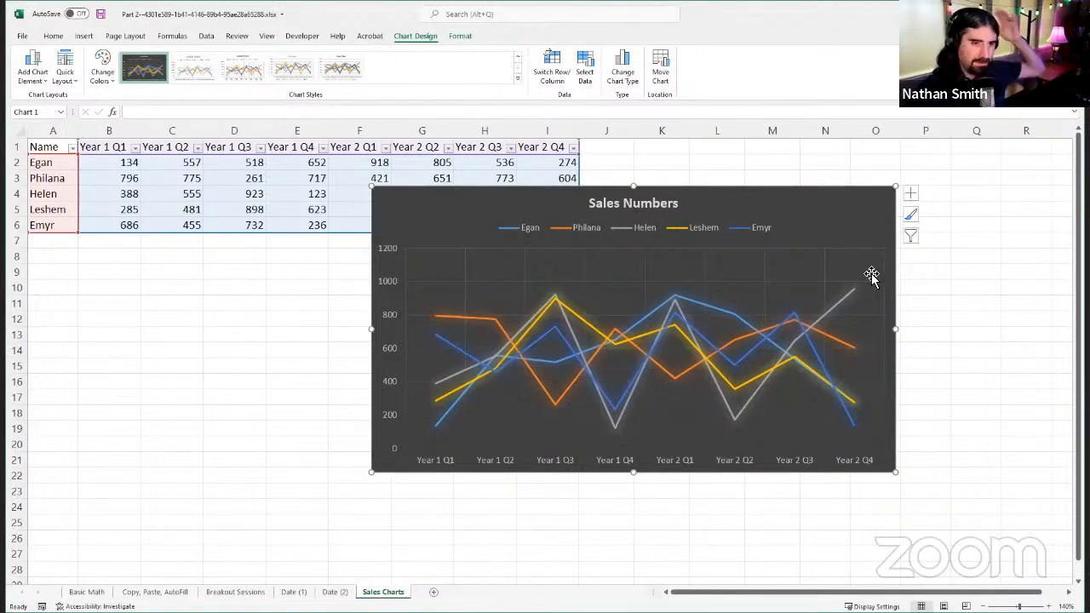
# Step: Try the chart without its axes and with axis titles, switching both elements back to their original settings
pyautogui.click(911, 195)
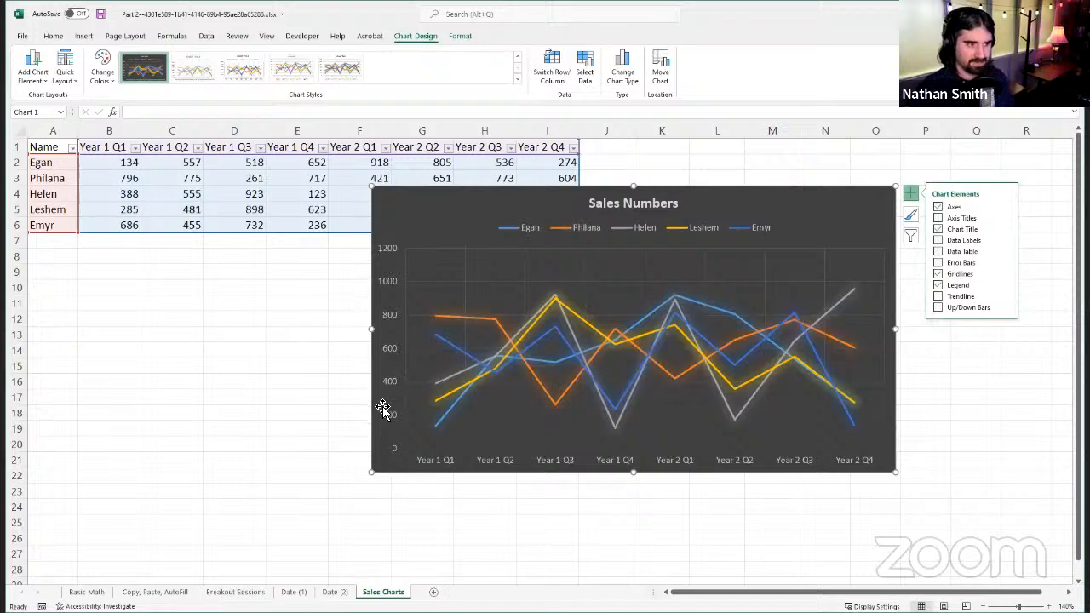
pyautogui.click(943, 211)
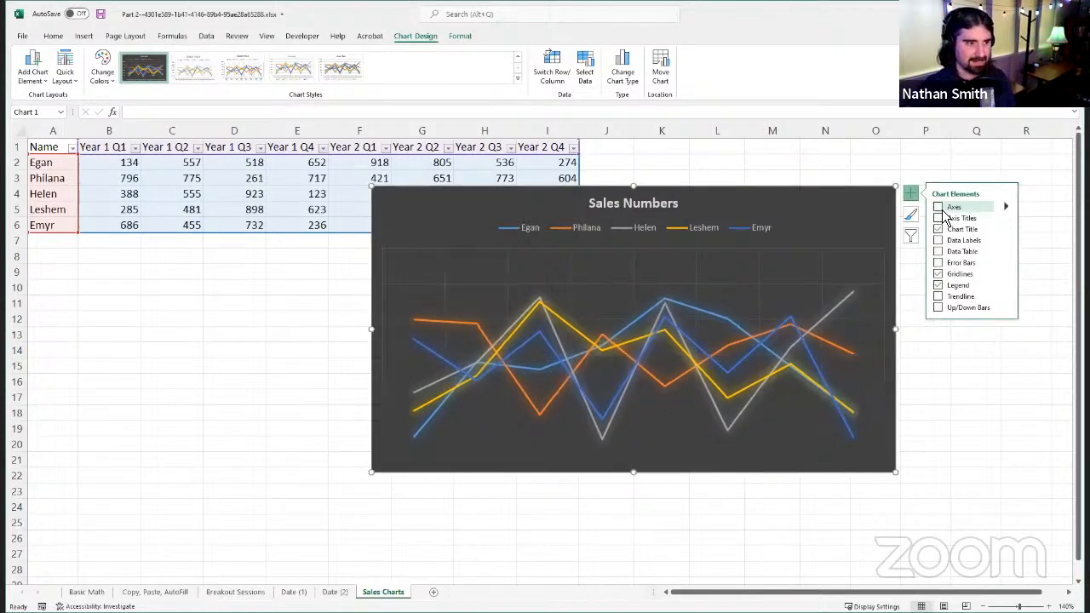
pyautogui.click(944, 212)
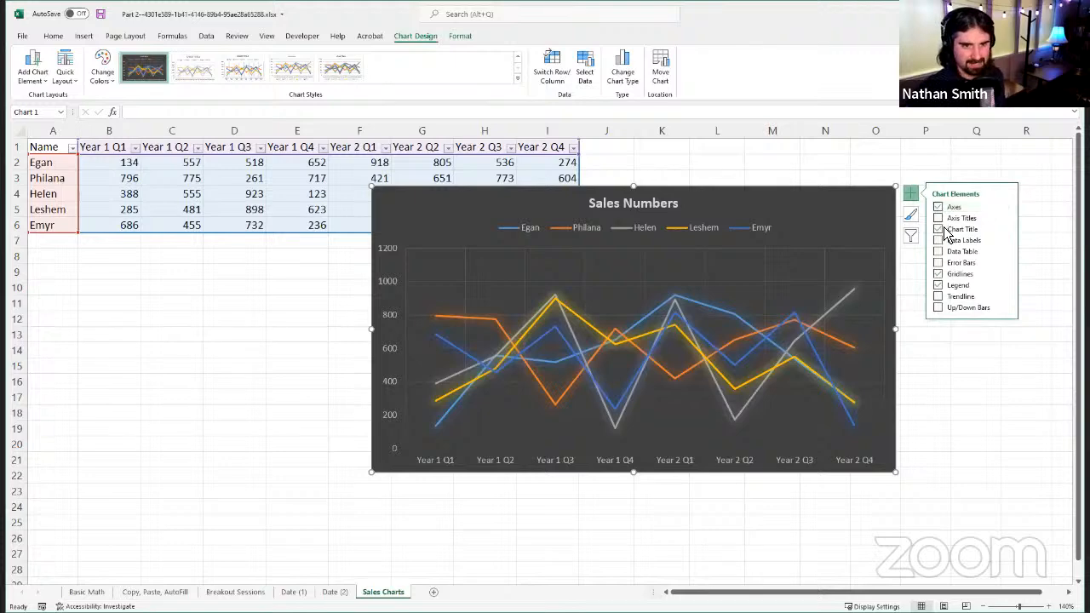
pyautogui.click(940, 219)
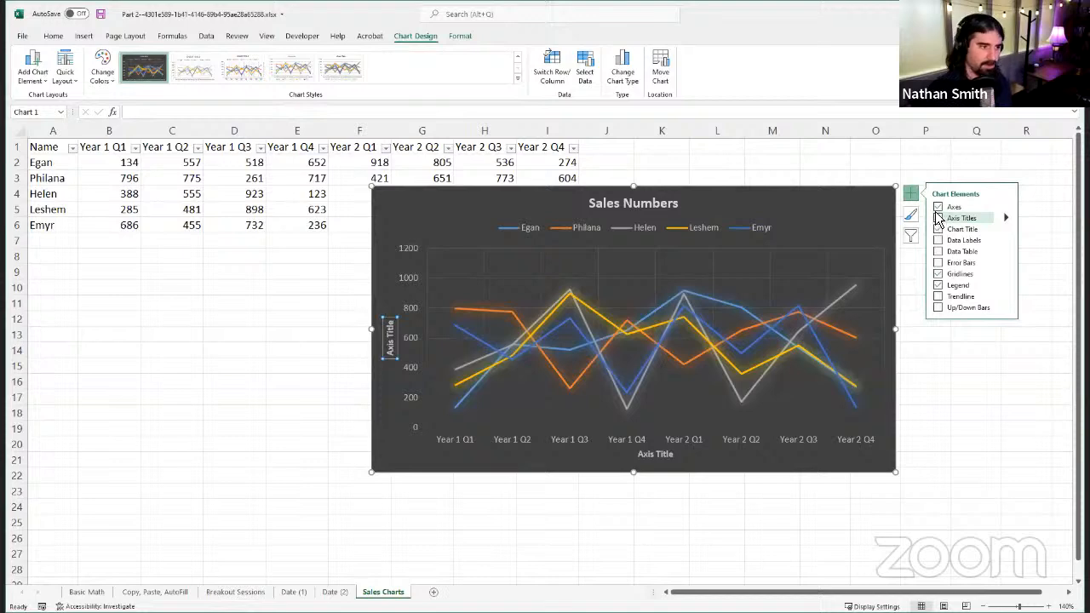
pyautogui.click(938, 219)
pyautogui.click(939, 220)
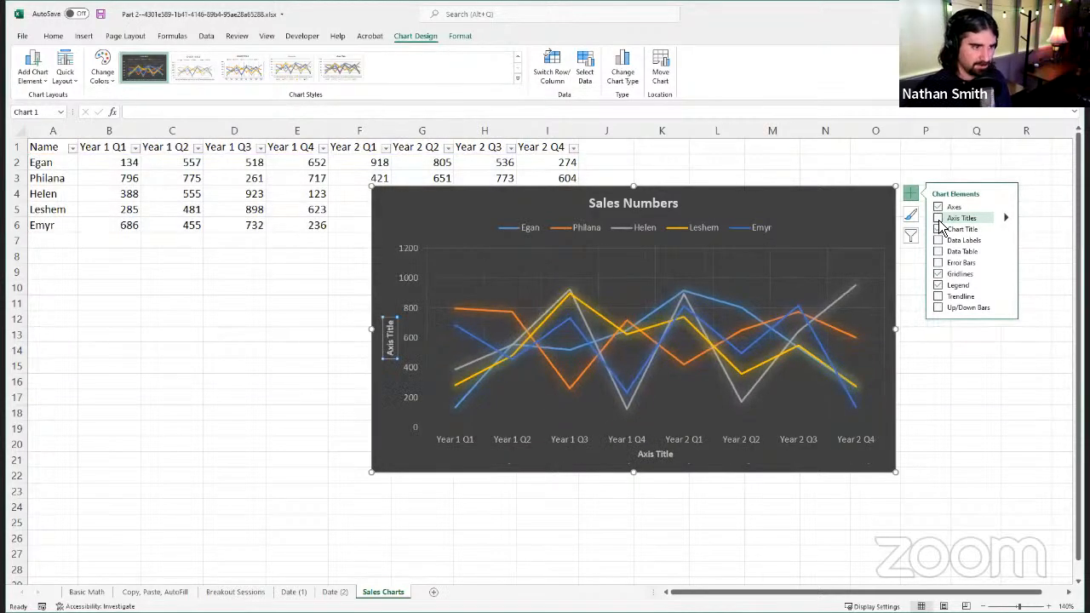
pyautogui.click(939, 221)
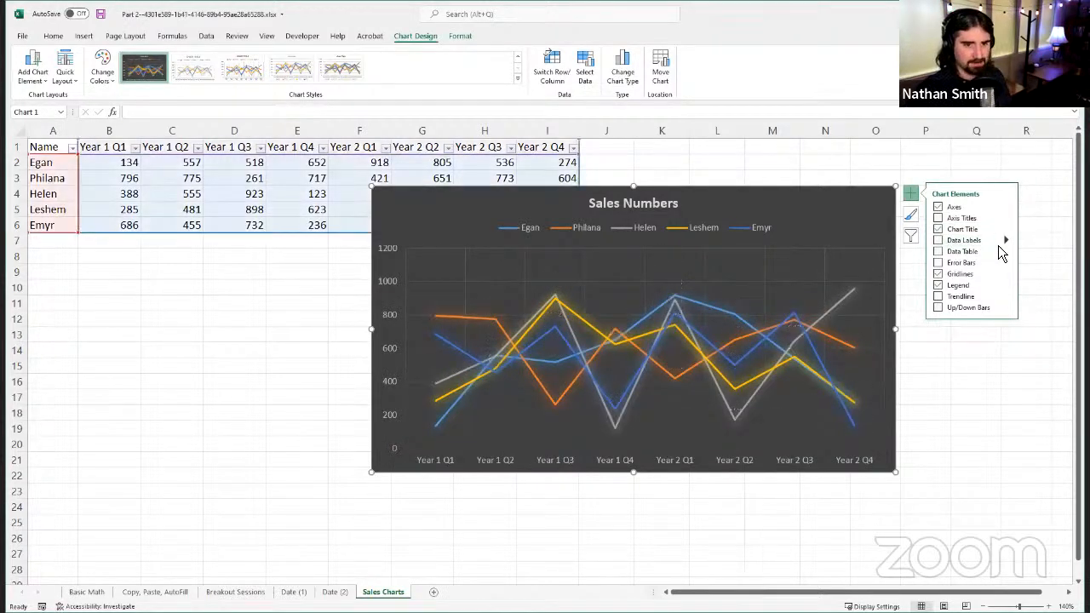
# Step: Show data labels on the chart lines, review their placement options, and remove the labels again
pyautogui.click(940, 241)
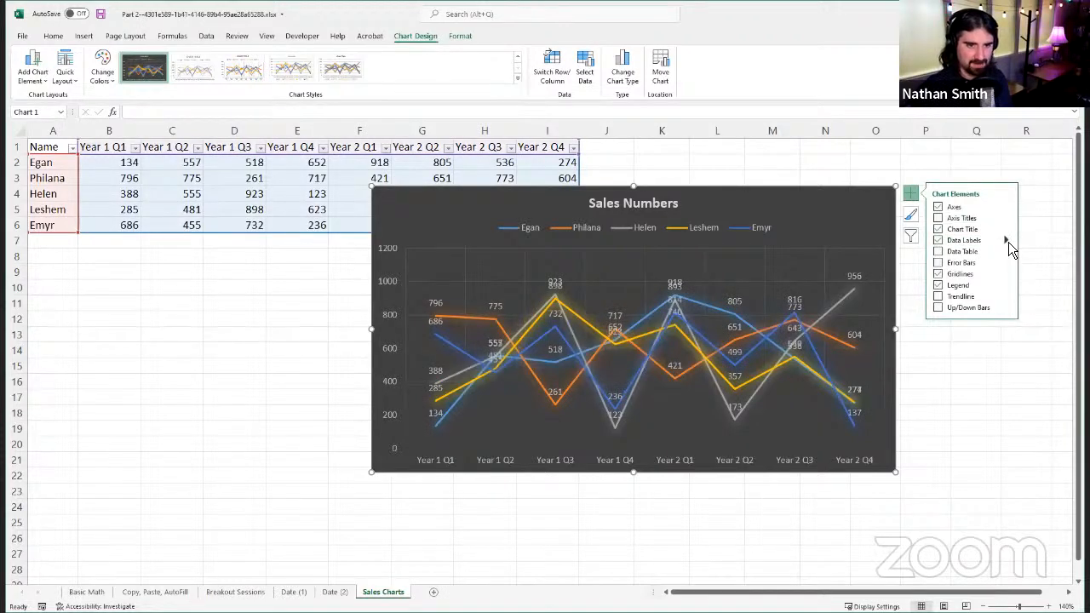
pyautogui.moveTo(1009, 242)
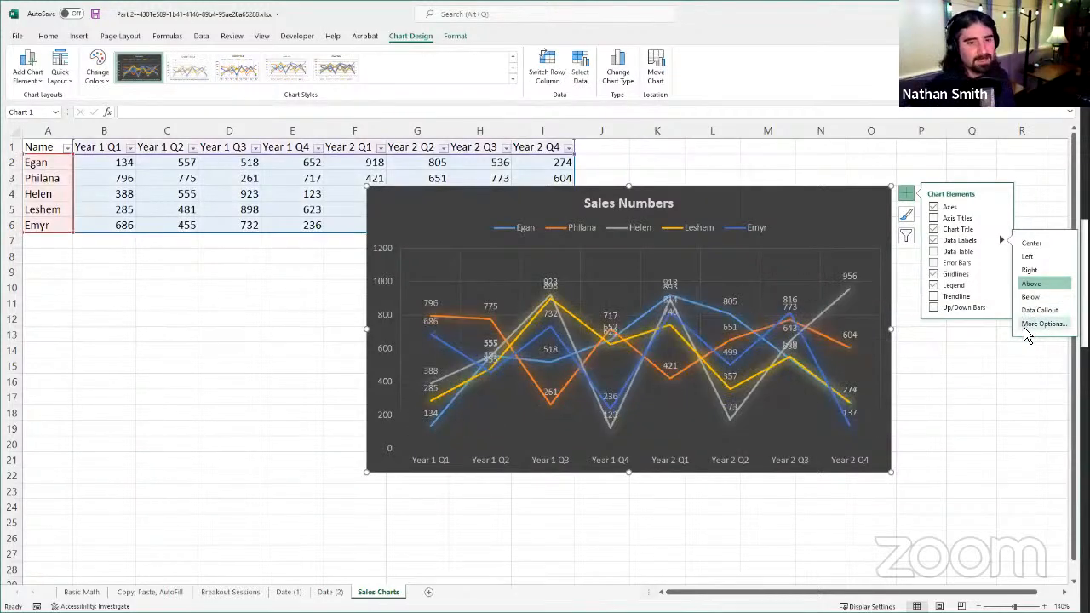
pyautogui.click(936, 240)
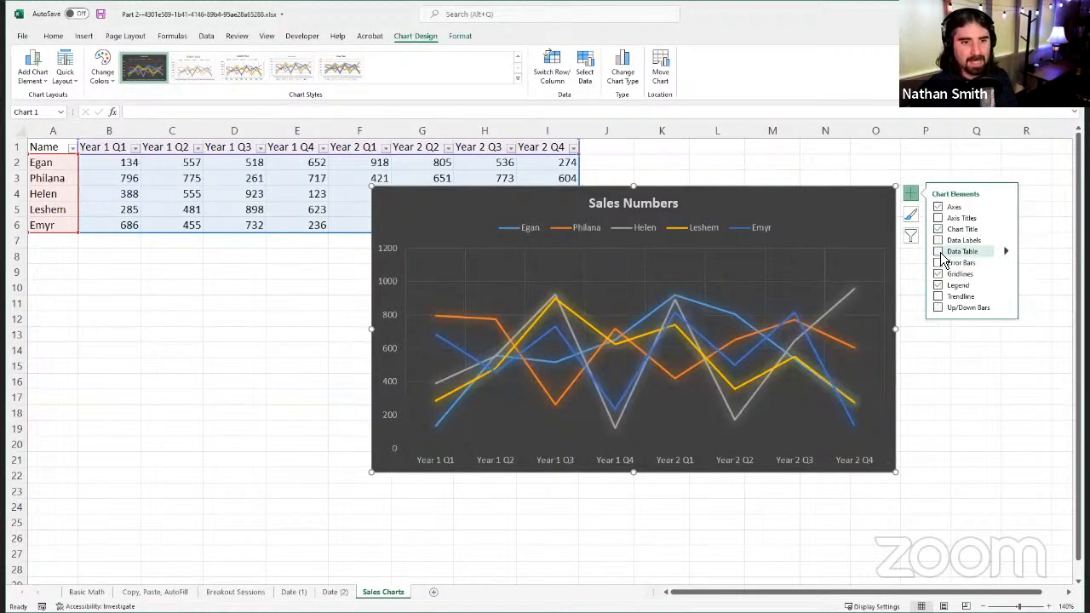
# Step: Try a data table and error bars on the chart, removing each one again
pyautogui.click(940, 252)
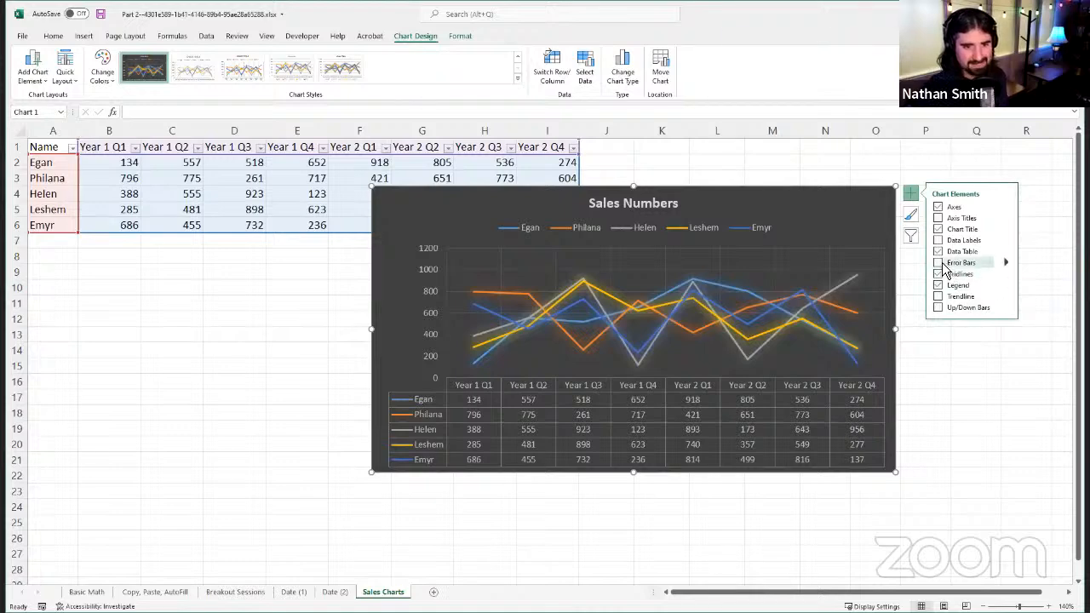
pyautogui.click(938, 251)
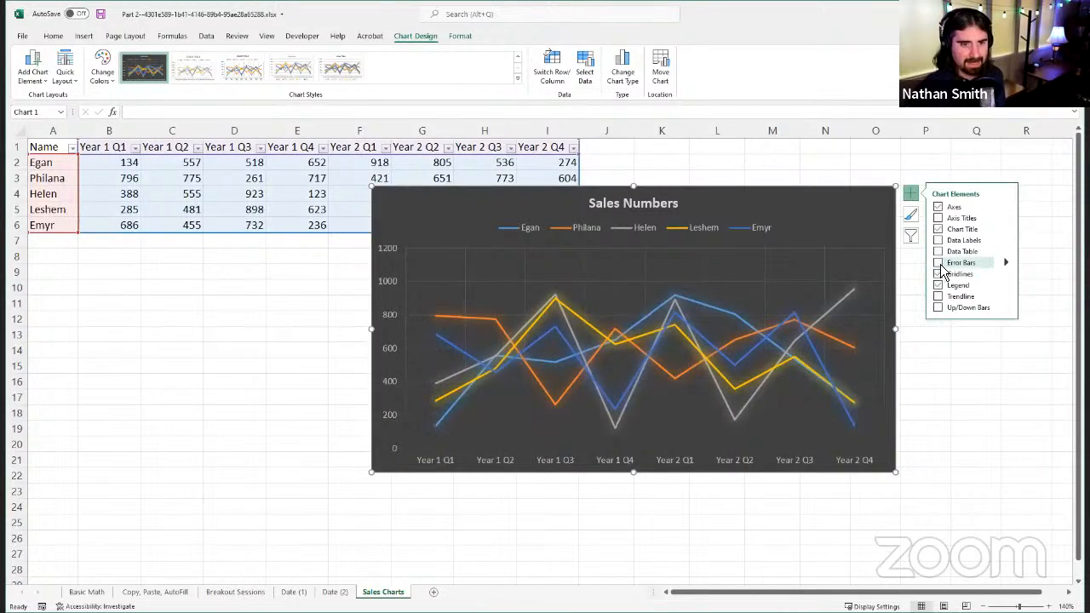
pyautogui.click(938, 263)
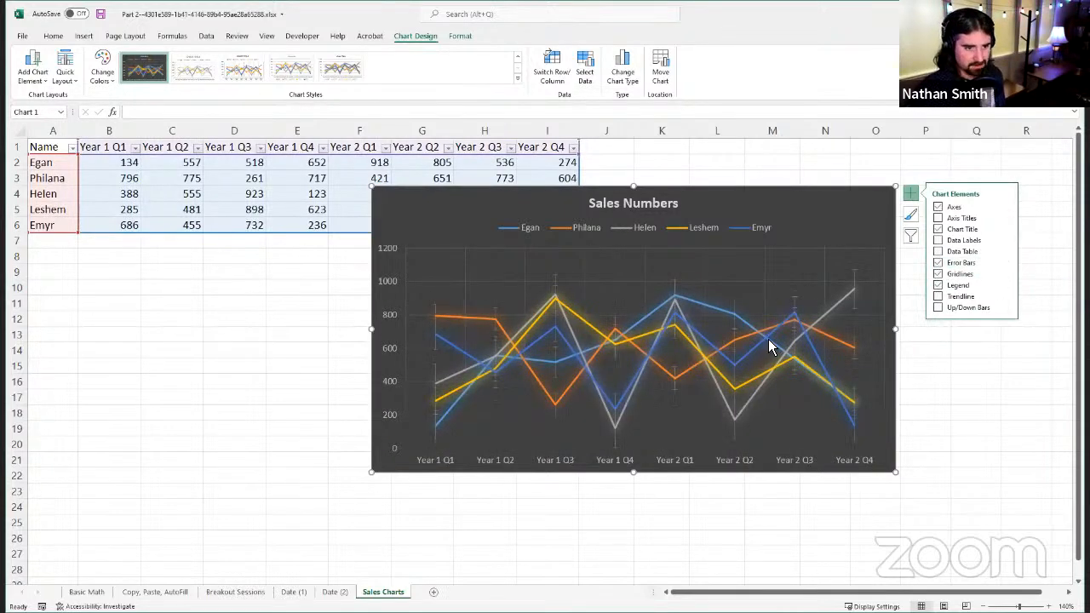
pyautogui.click(939, 262)
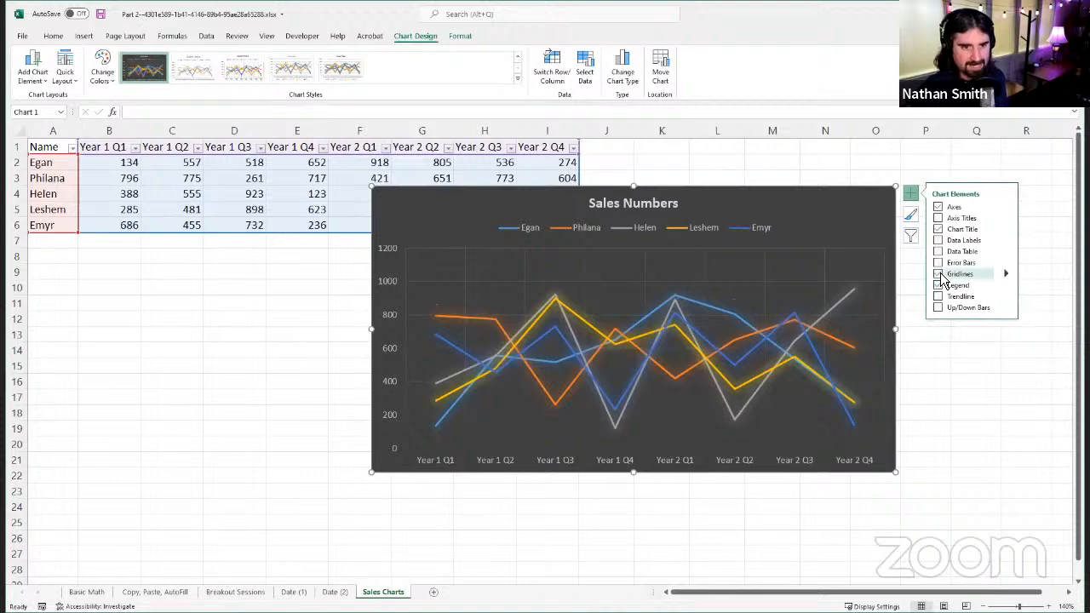
# Step: Turn the chart's gridlines off and on again, and re-enable the Primary Major Vertical gridlines
pyautogui.click(938, 274)
pyautogui.click(938, 275)
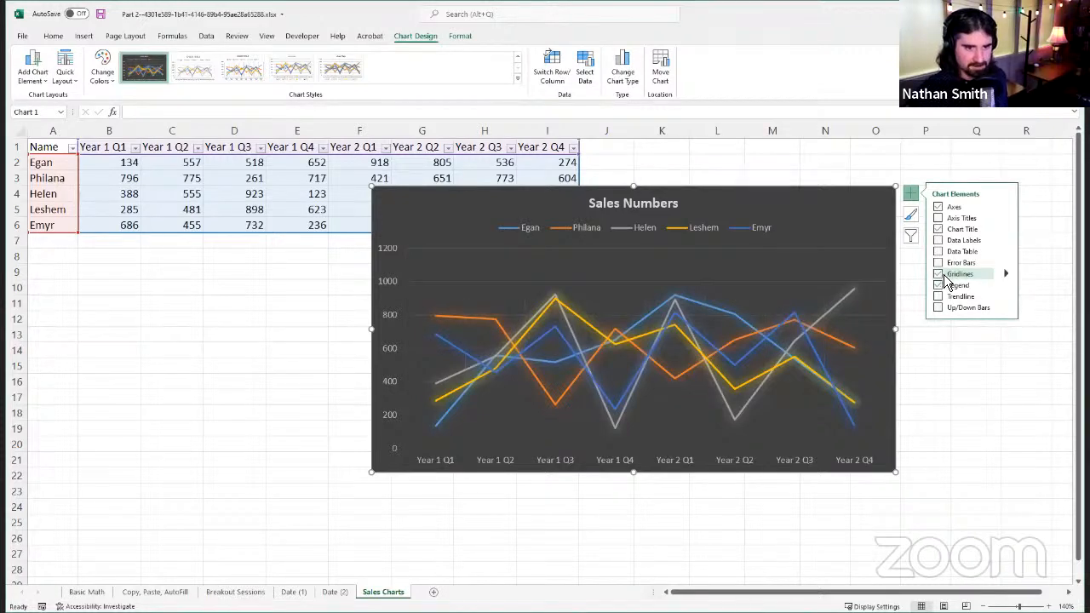
pyautogui.click(1005, 273)
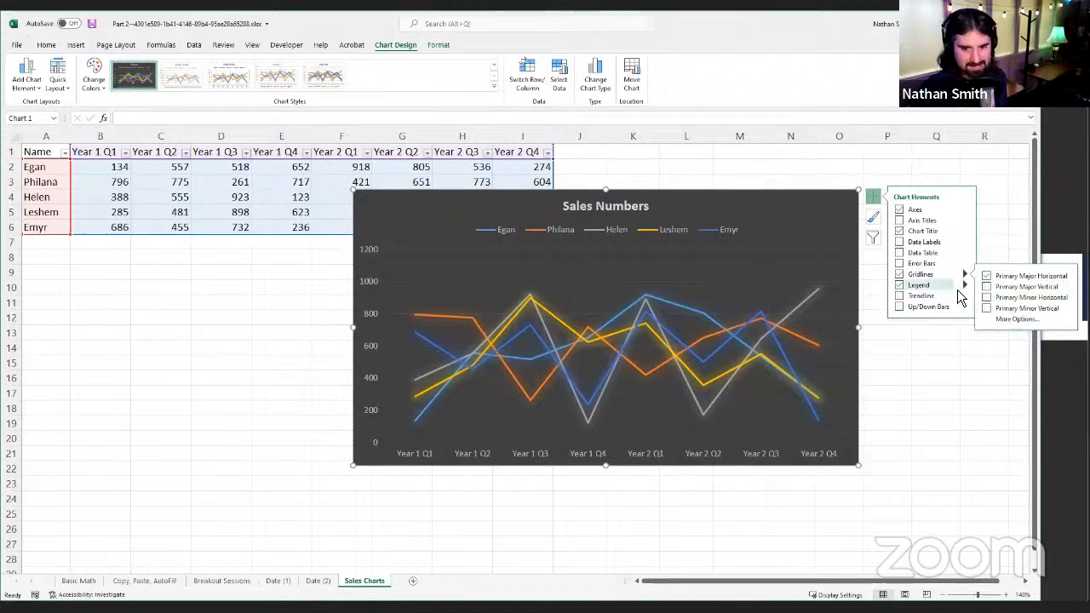
pyautogui.click(989, 299)
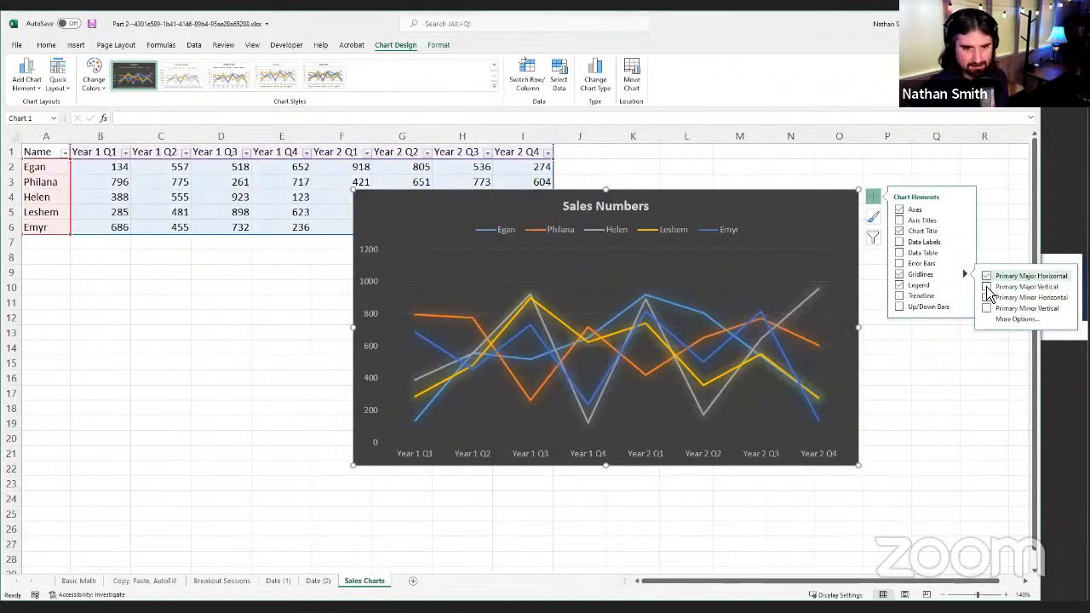
pyautogui.click(984, 290)
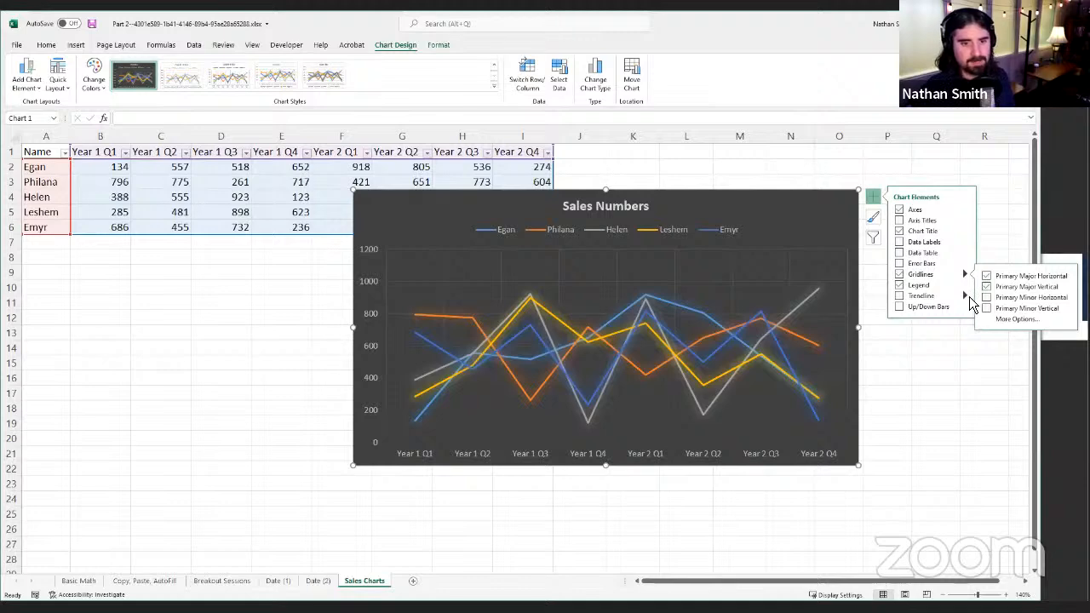
# Step: Look through the chart's trendline types and the series a trendline can be based on, without adding one
pyautogui.click(969, 295)
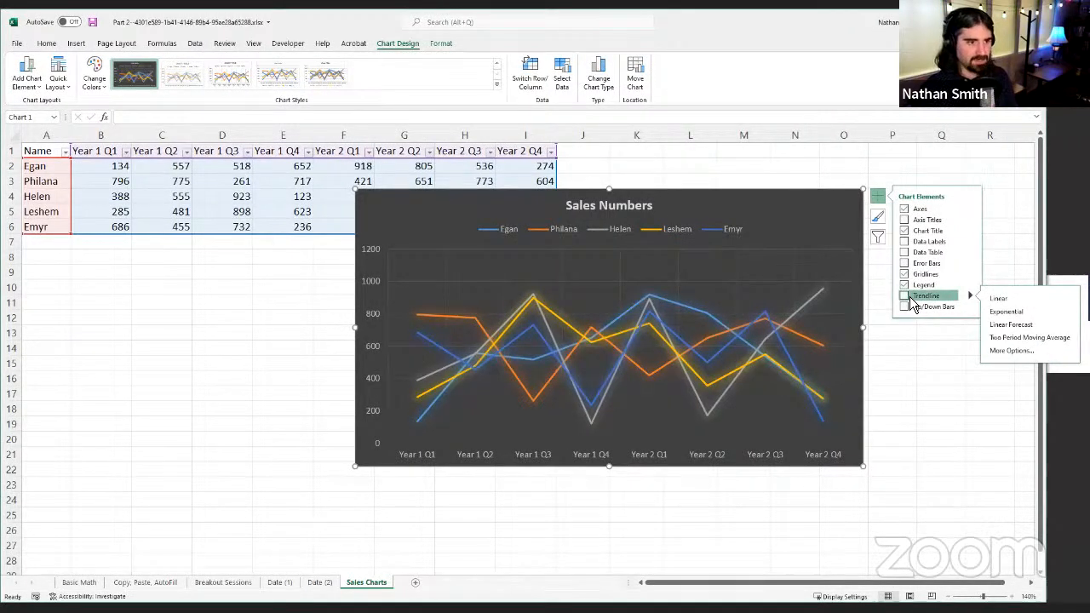
pyautogui.click(906, 297)
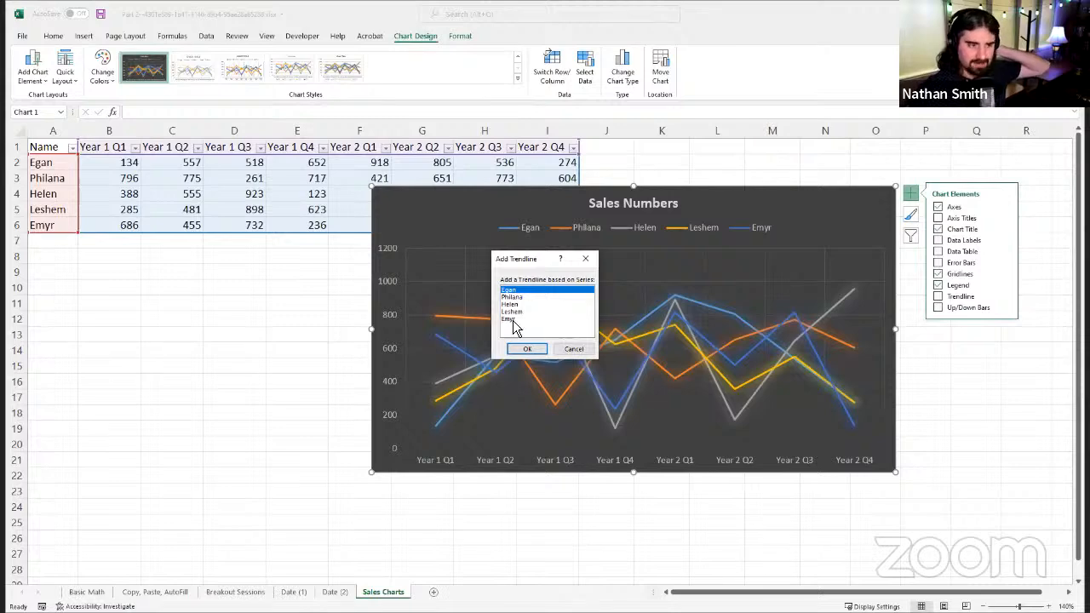
pyautogui.click(583, 349)
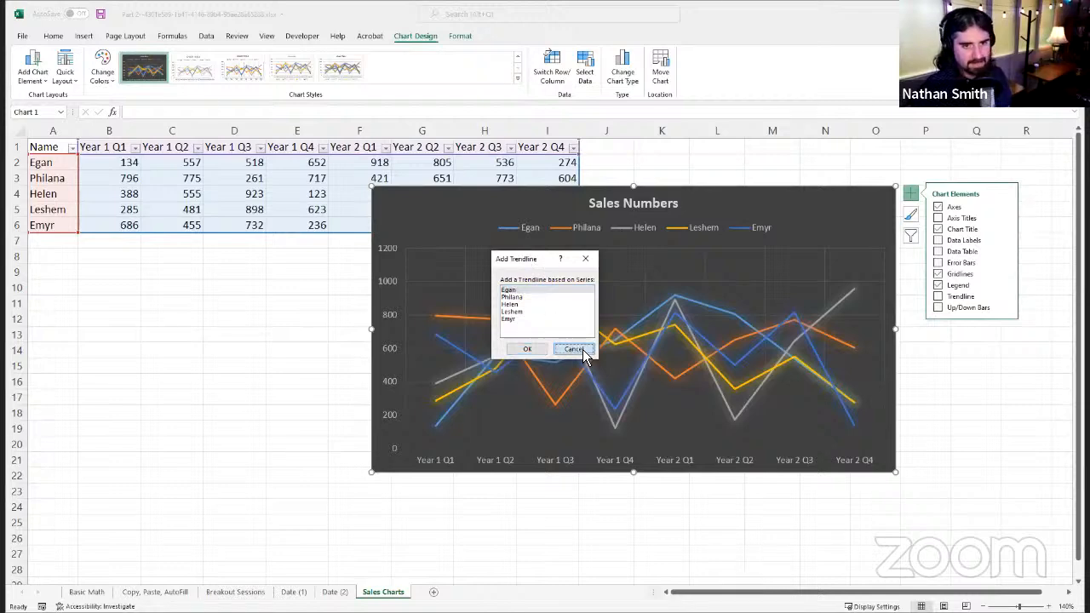
# Step: Try up/down bars on the line chart and remove them again, keeping the chart title
pyautogui.click(940, 309)
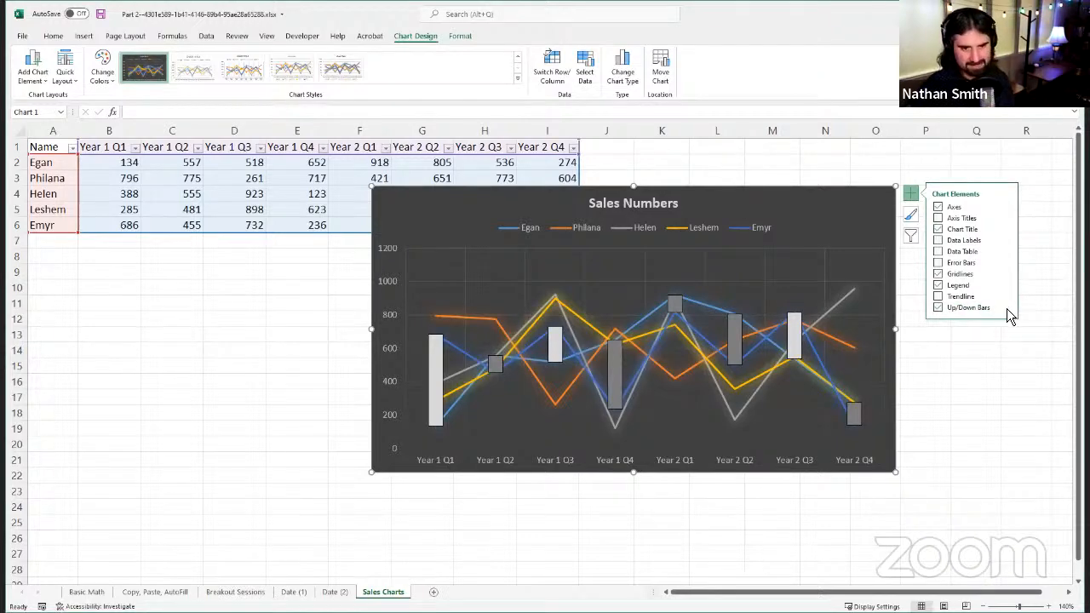
pyautogui.click(940, 309)
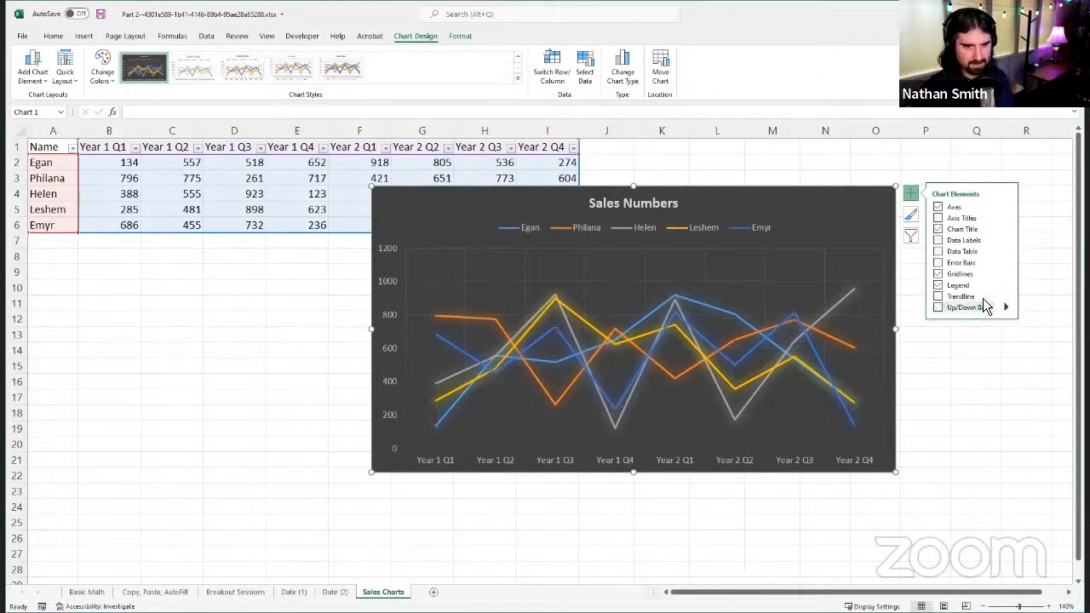
pyautogui.click(940, 229)
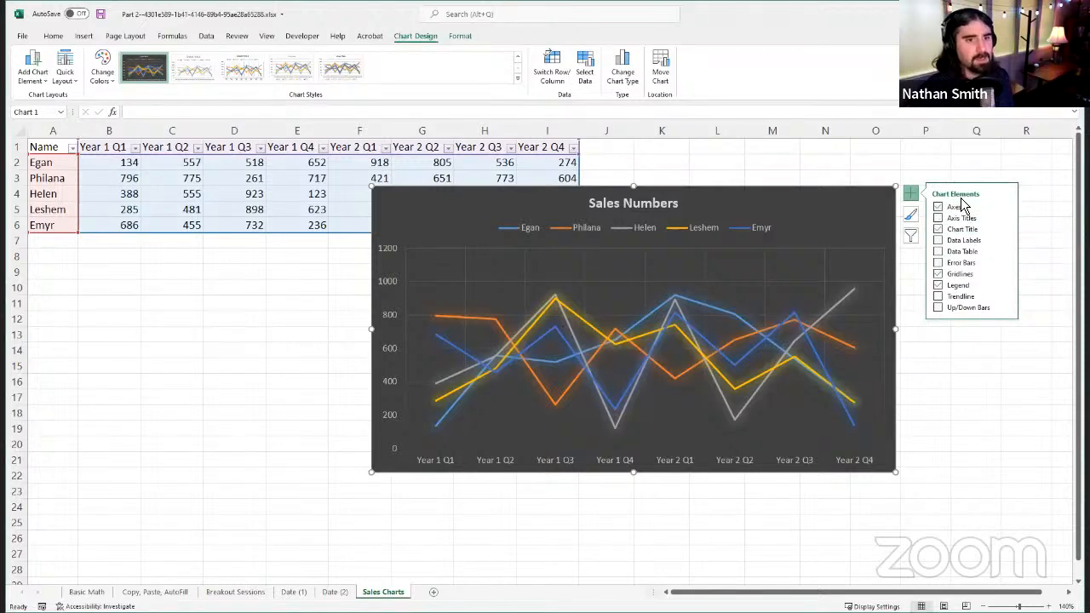
# Step: Review the available chart styles and color palettes for the sales chart
pyautogui.click(911, 214)
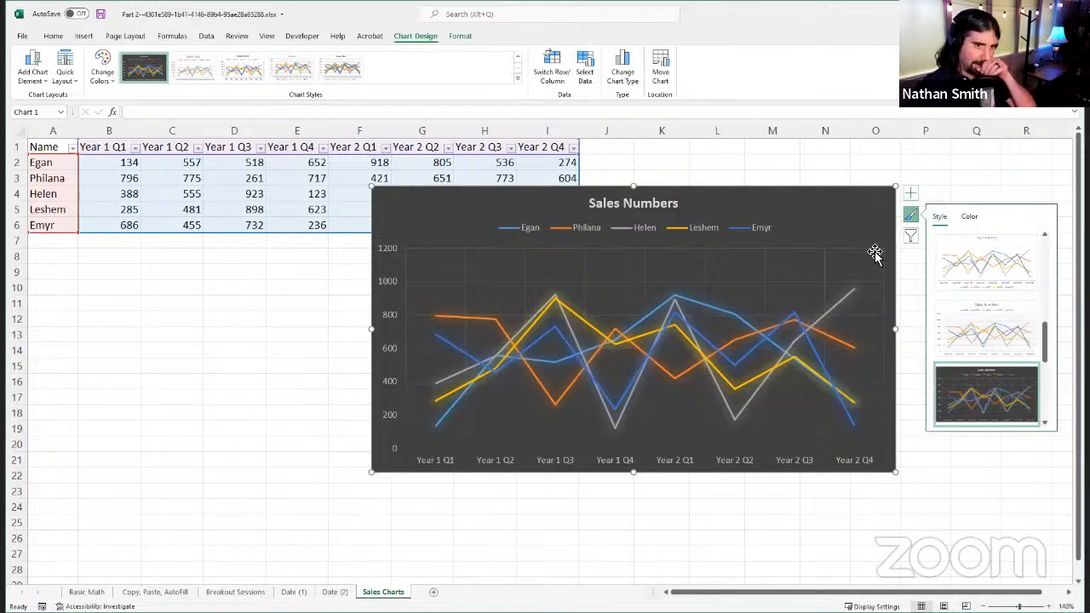
pyautogui.click(976, 217)
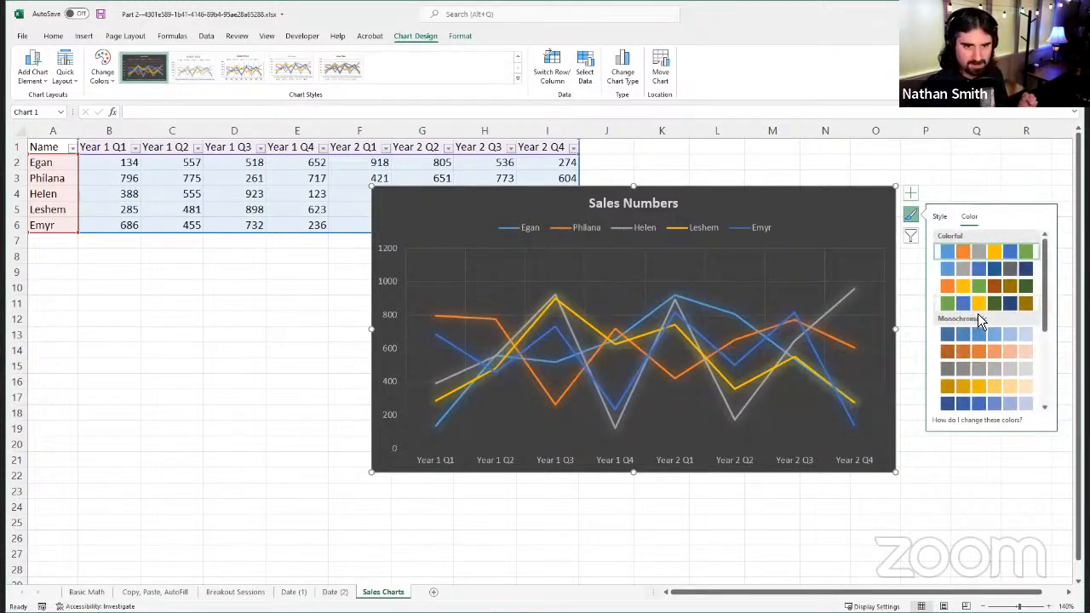
# Step: Filter the gray series (row 4) out of the line chart and apply the filter
pyautogui.click(912, 237)
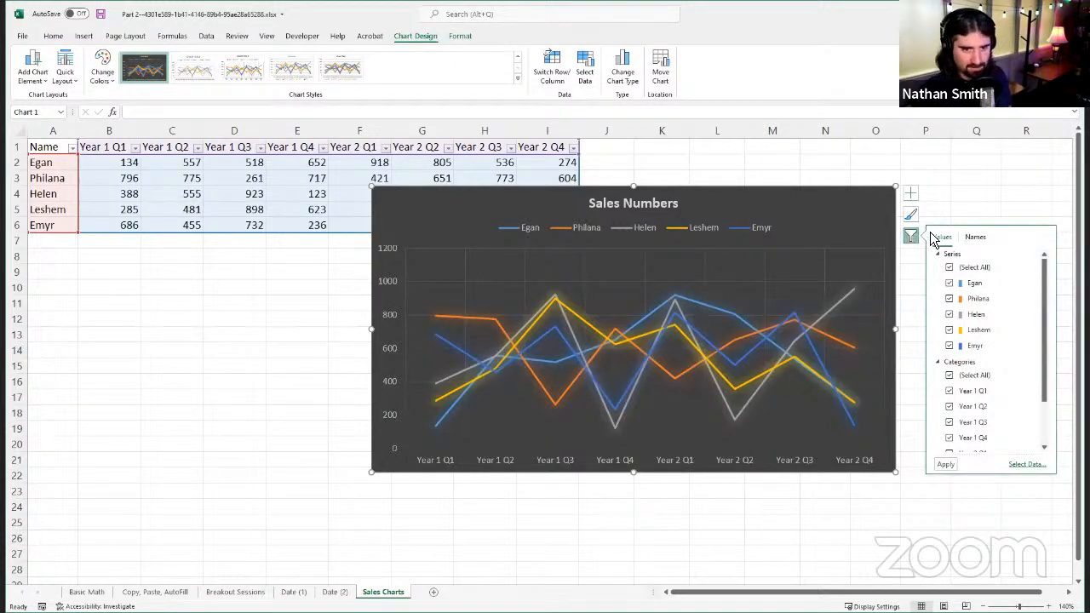
pyautogui.click(951, 316)
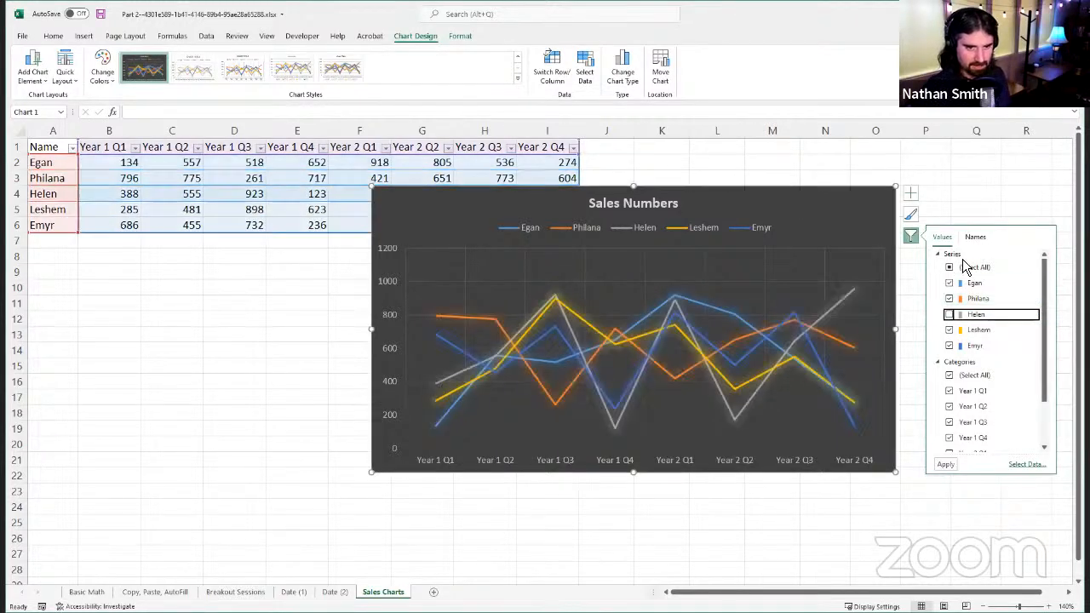
pyautogui.click(950, 470)
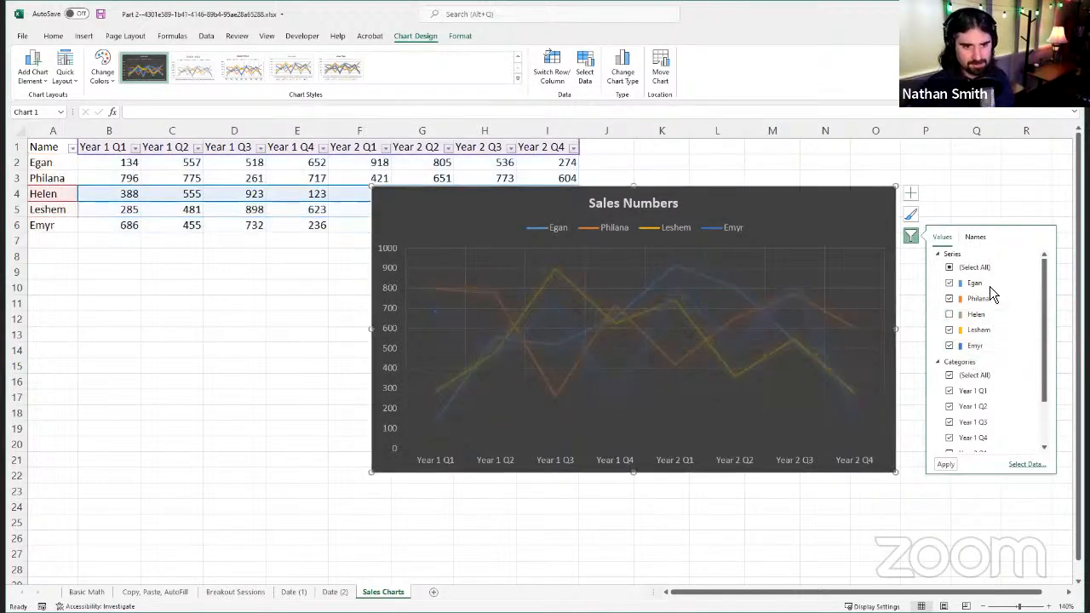
# Step: Filter the Year 2 Q1, Year 2 Q2, Year 2 Q3 and Year 2 Q4 categories out of the chart
pyautogui.scroll(-1, 987, 298)
pyautogui.scroll(-1, 986, 358)
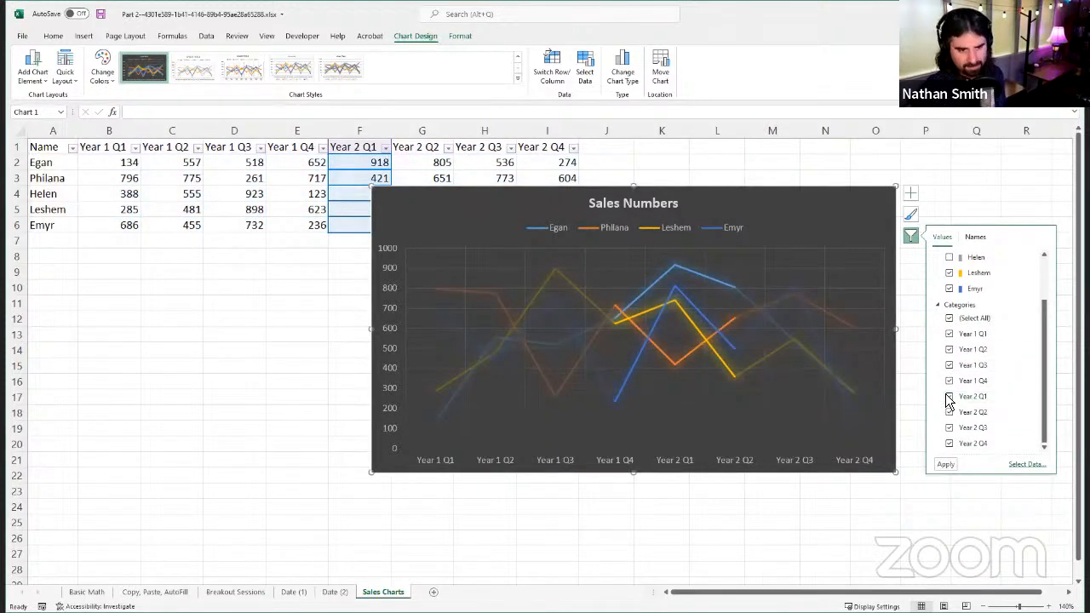
pyautogui.click(950, 399)
pyautogui.click(952, 414)
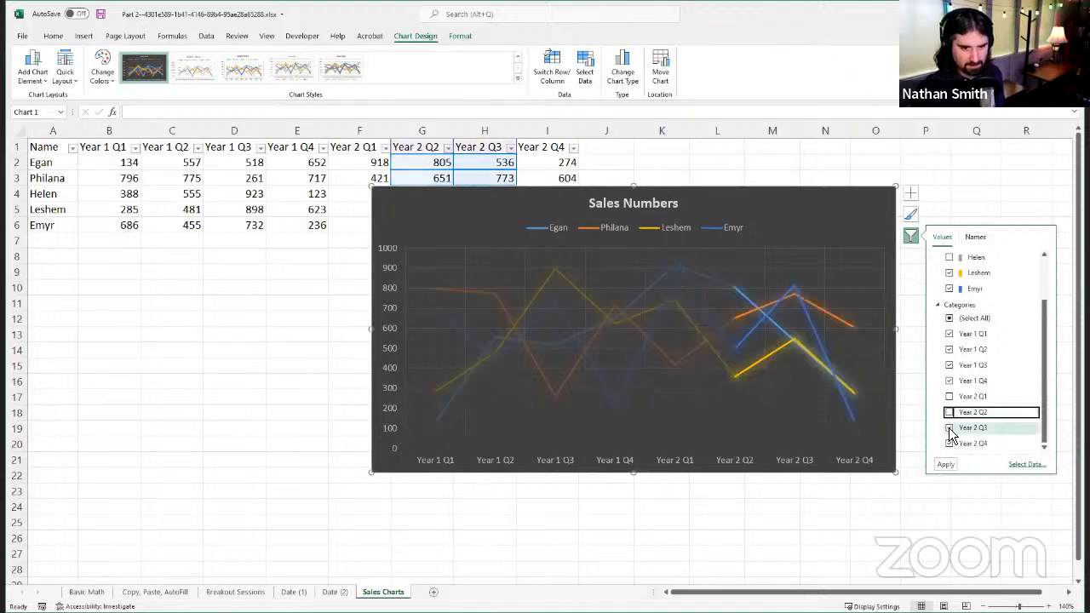
pyautogui.click(952, 427)
pyautogui.click(952, 441)
pyautogui.click(945, 464)
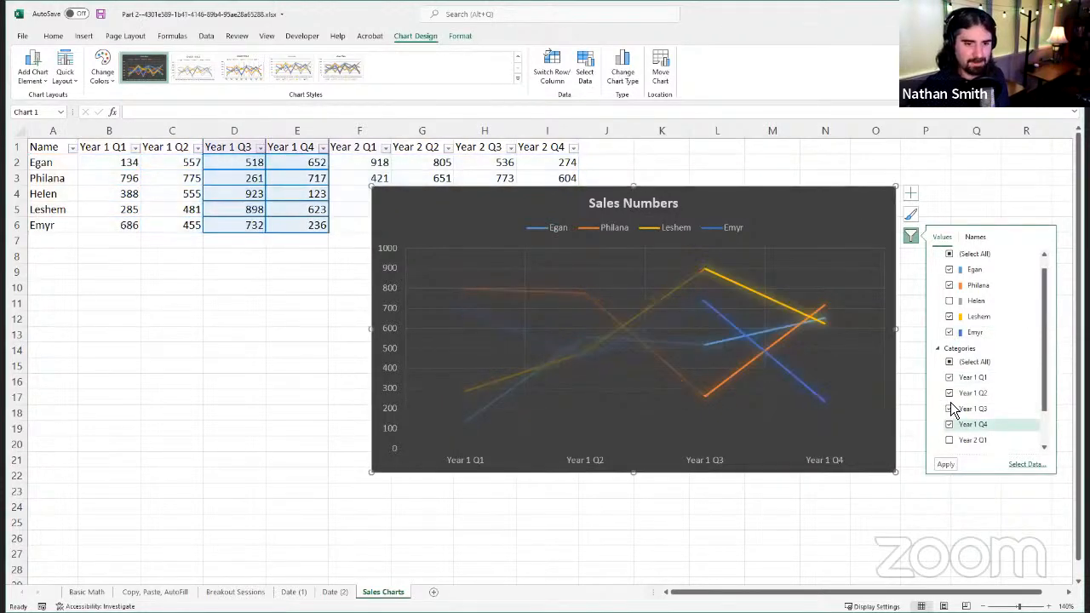
# Step: Restore all series and all quarter categories in the chart filter, apply it, and close the filter options
pyautogui.click(951, 364)
pyautogui.click(951, 364)
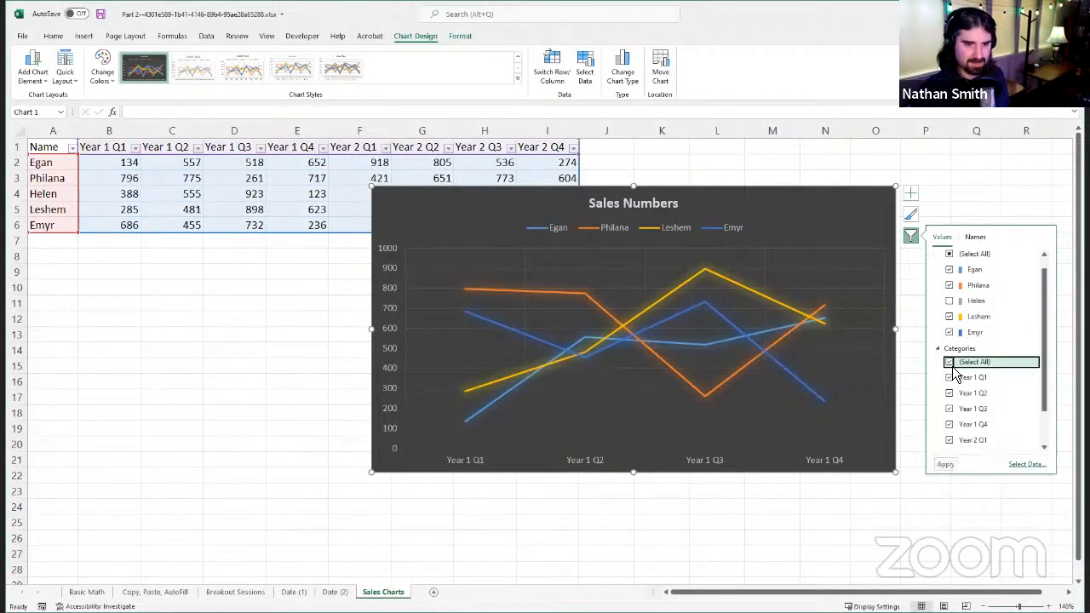
pyautogui.scroll(1, 953, 311)
pyautogui.click(949, 268)
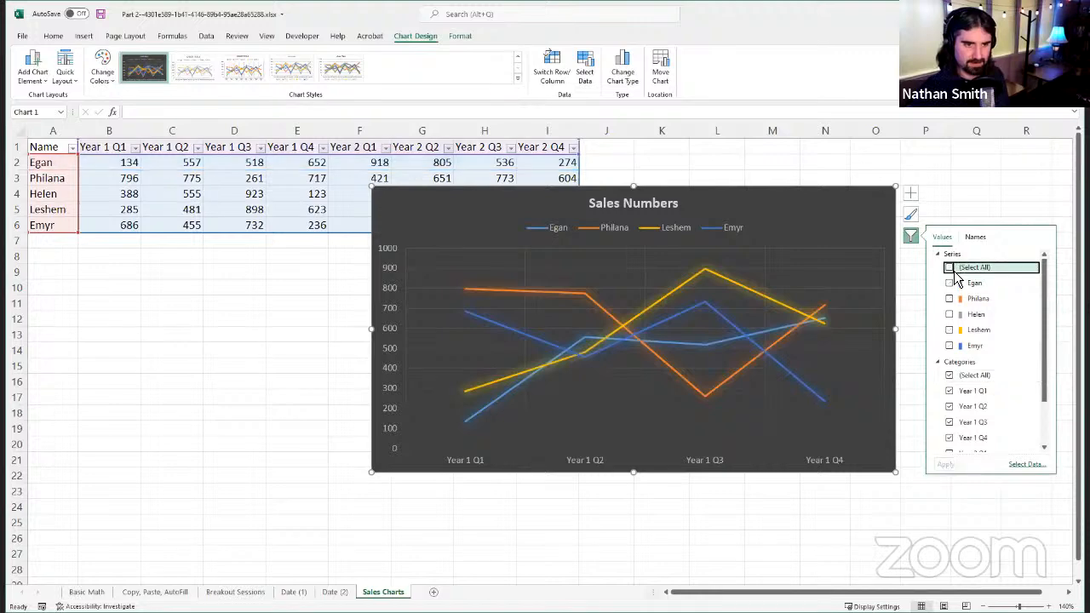
pyautogui.click(946, 464)
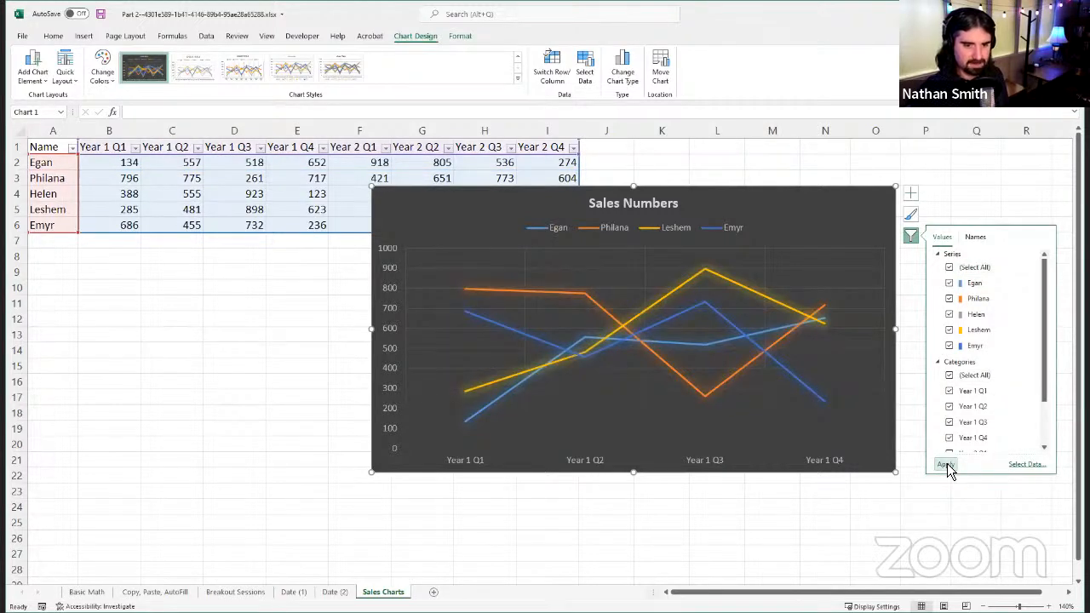
pyautogui.click(916, 245)
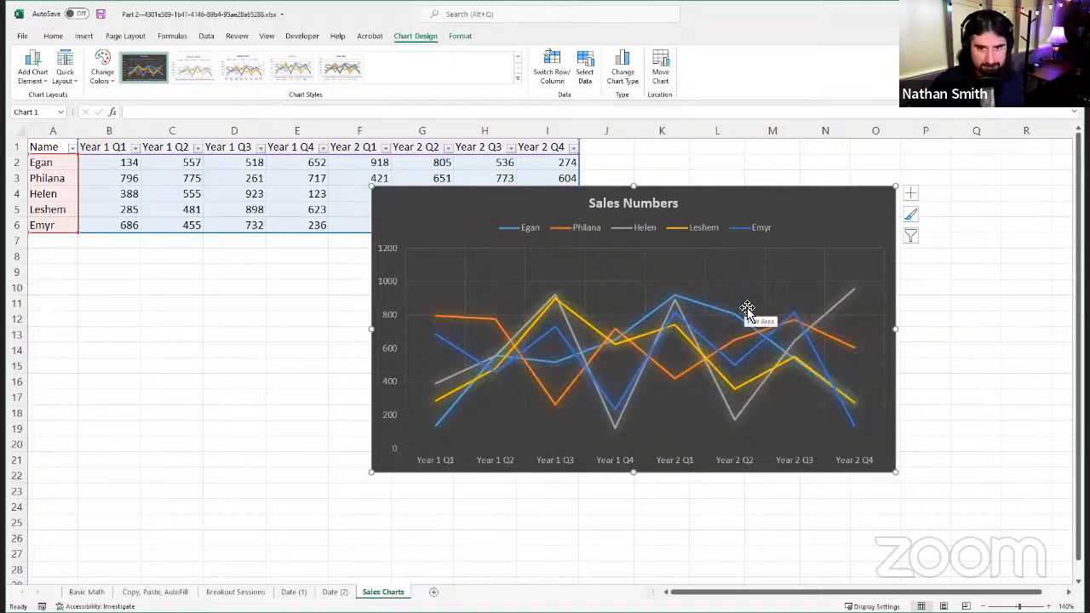